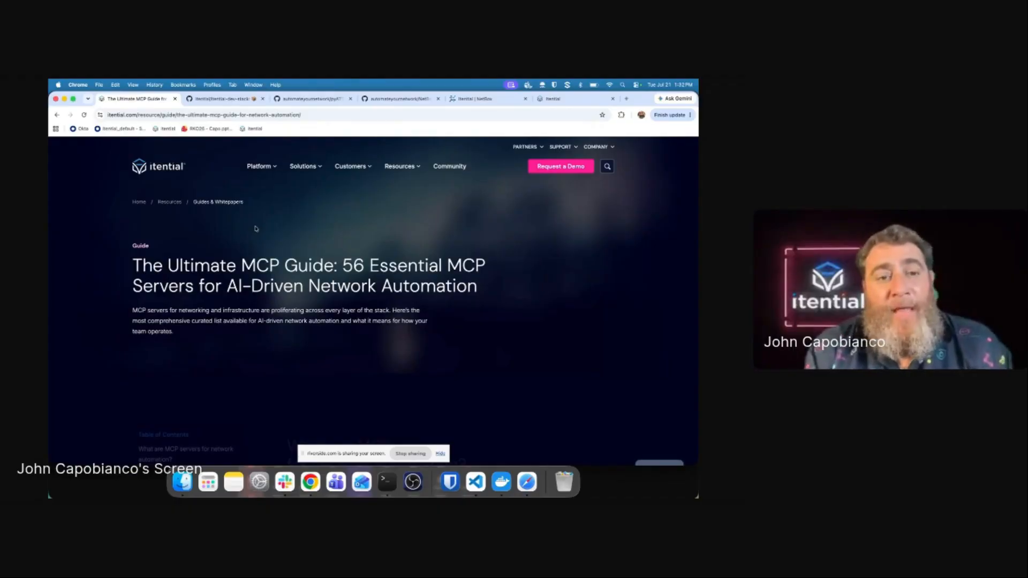
Step: Scroll through the MCP guide's server tables down to the F5 BIG-IP entry
scroll(255, 229, "down", 2)
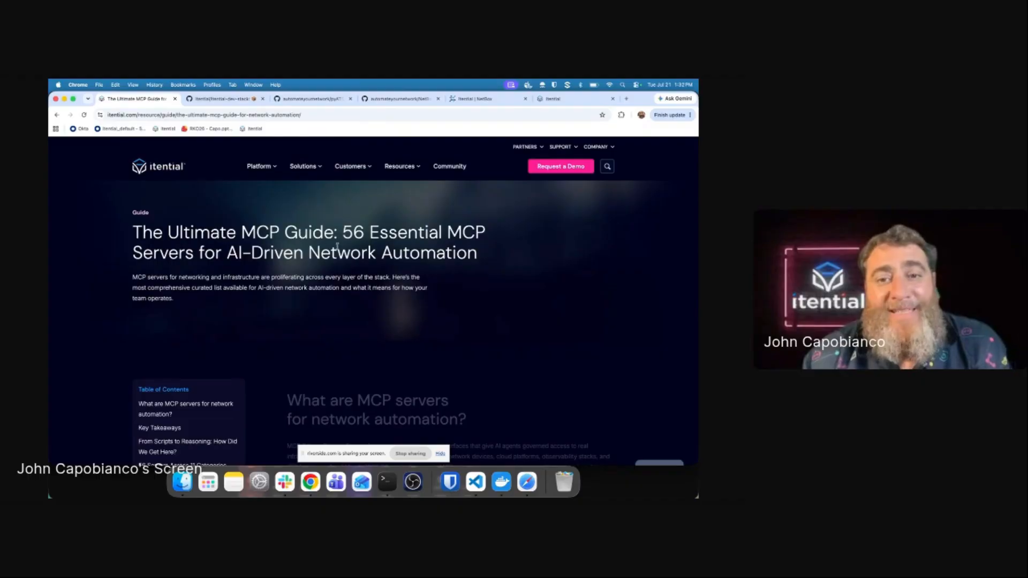
scroll(374, 268, "down", 1)
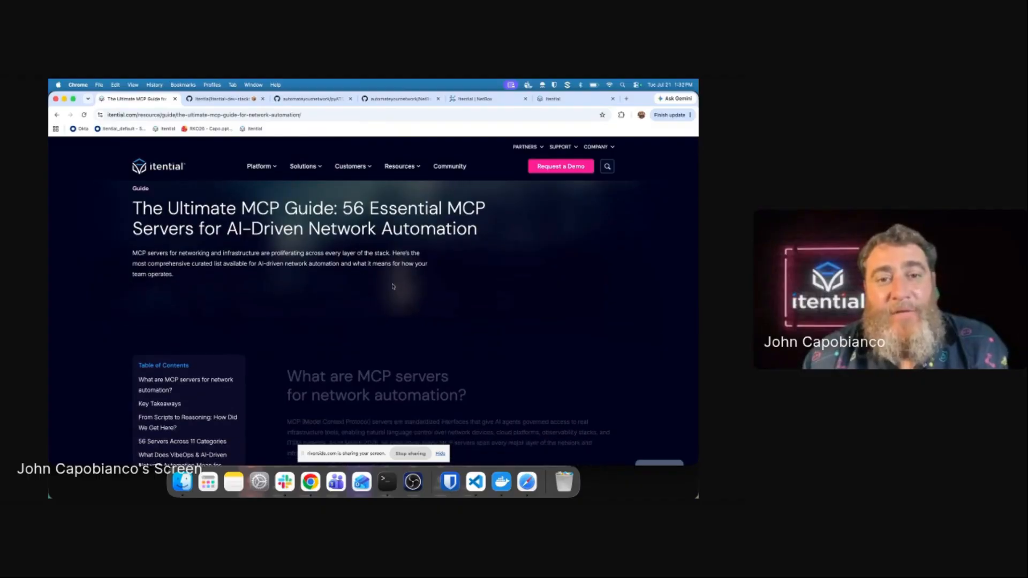
scroll(431, 299, "down", 10)
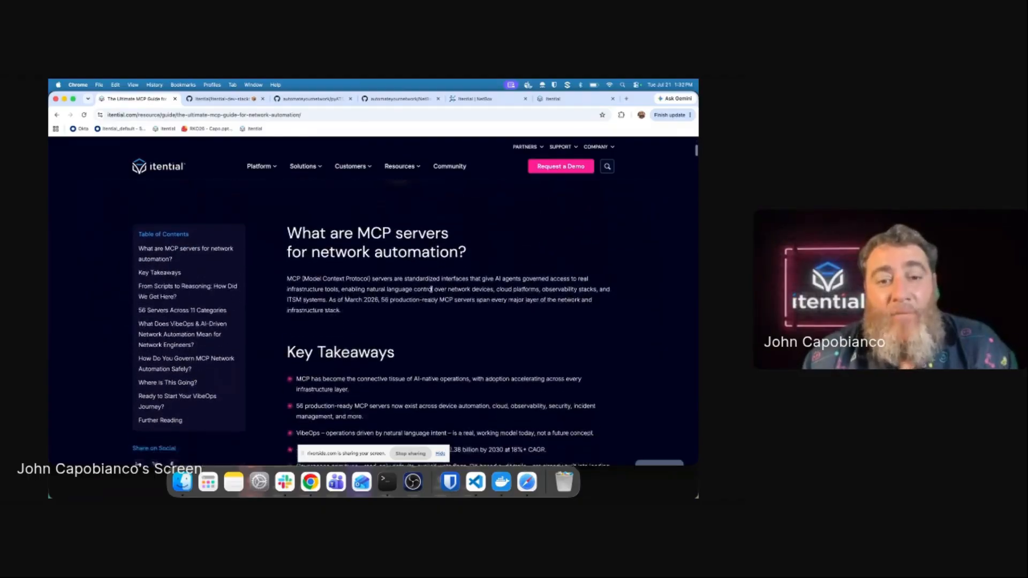
scroll(430, 284, "down", 15)
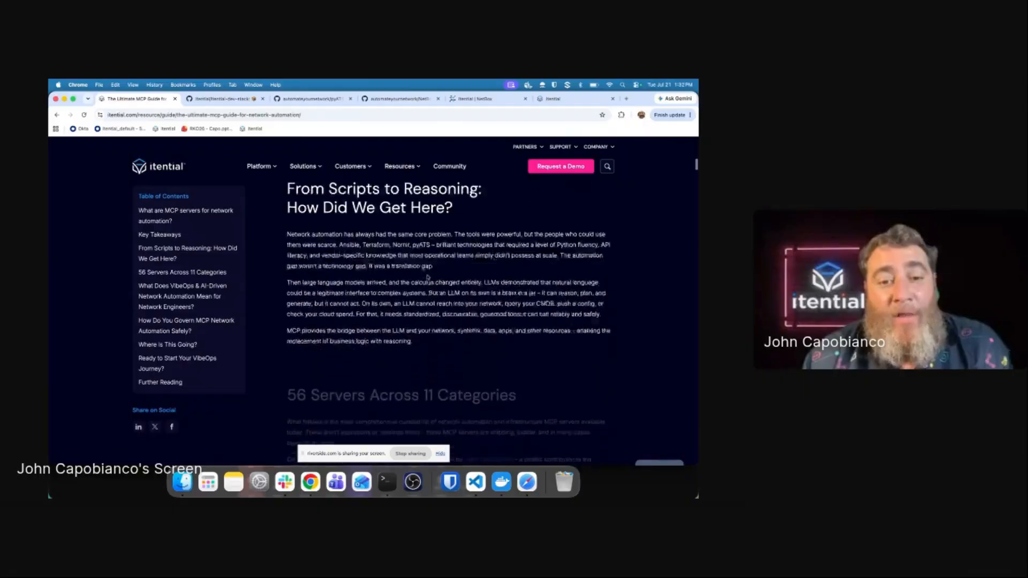
scroll(427, 276, "down", 10)
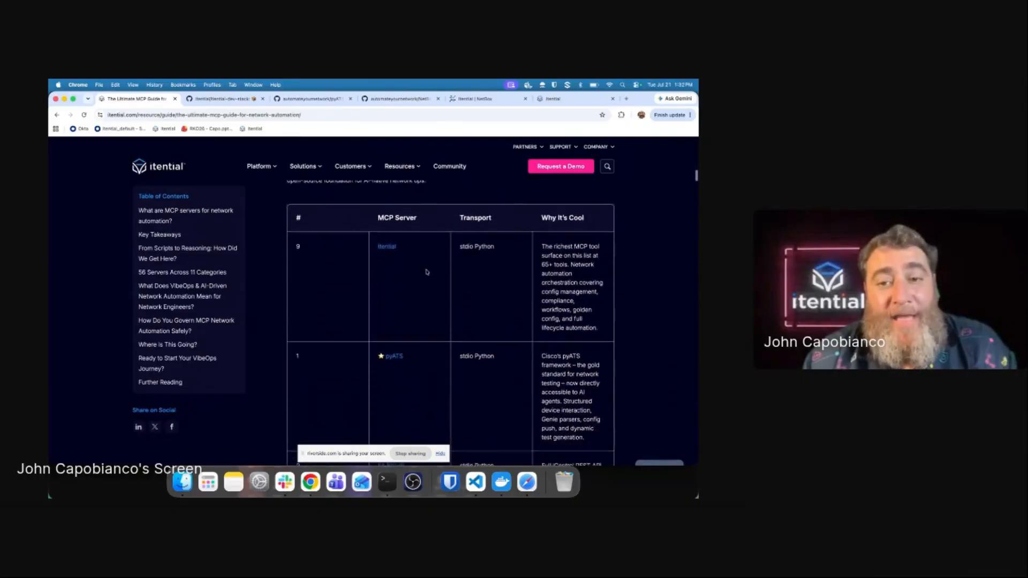
scroll(426, 269, "down", 1)
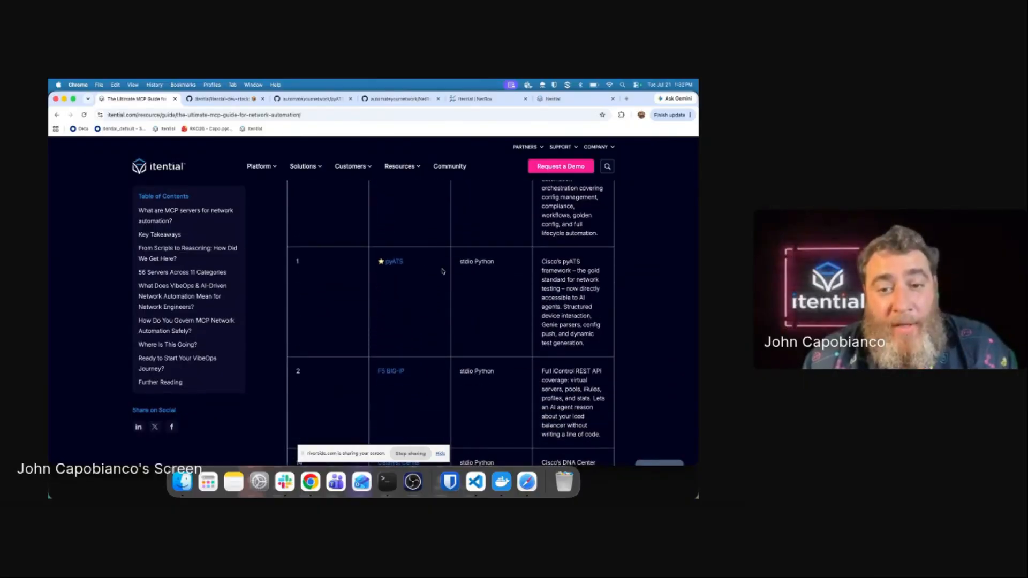
scroll(442, 271, "down", 5)
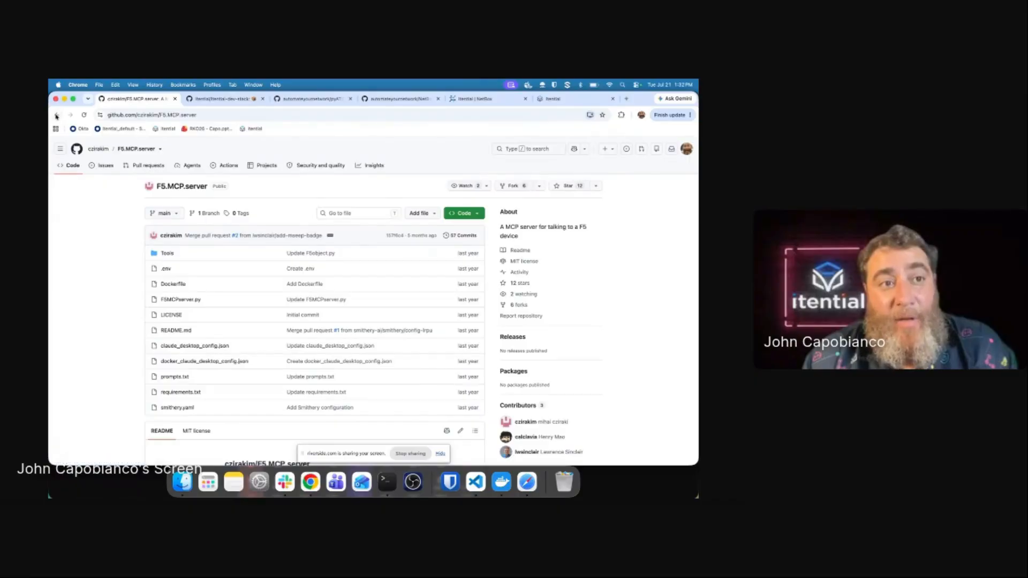
Step: Return from the F5 BIG-IP GitHub repo and scroll on to the Nautobot, OpsMill Infrahub and ServiceNow entries
left_click(57, 115)
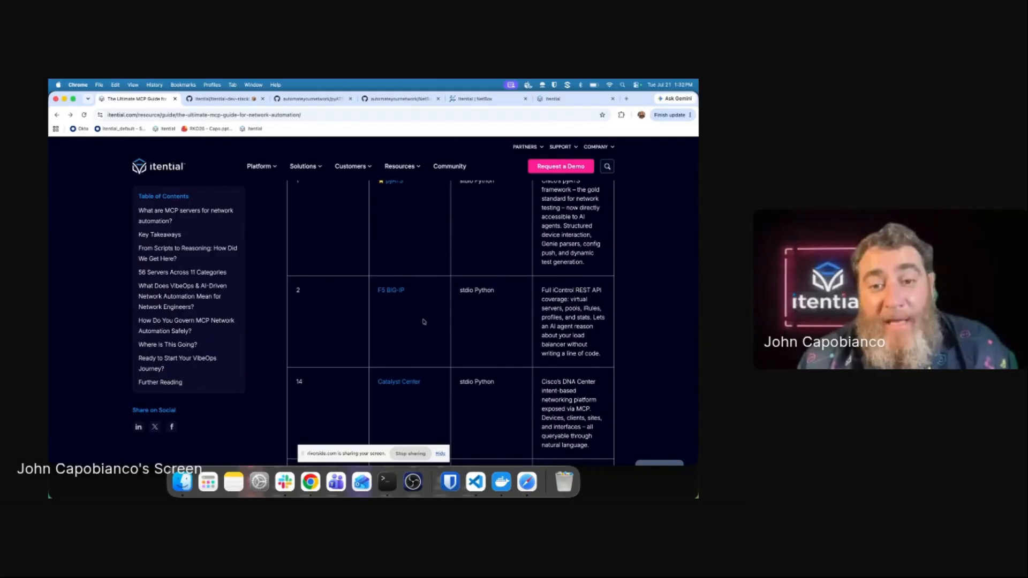
scroll(423, 322, "down", 4)
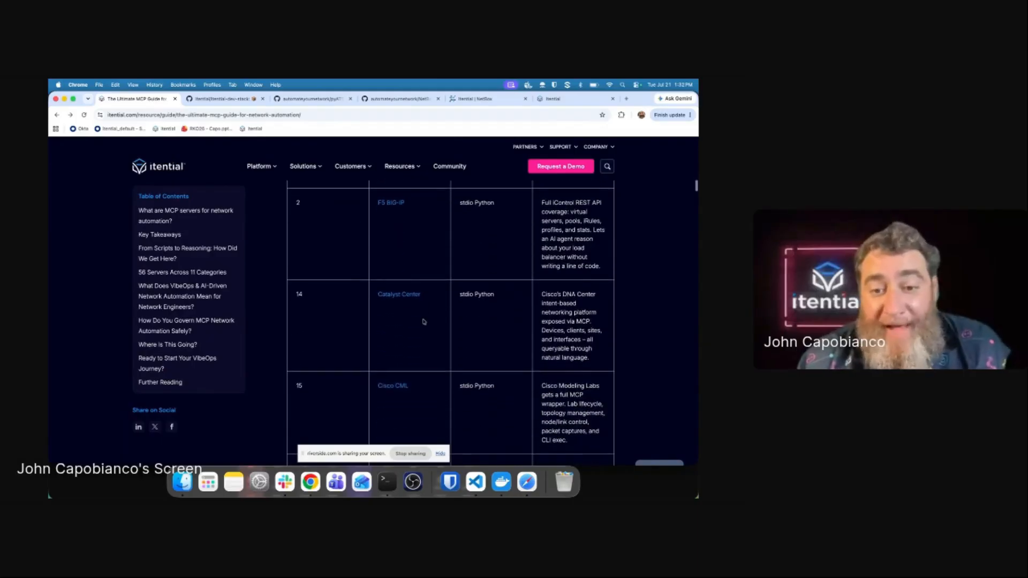
scroll(423, 320, "down", 10)
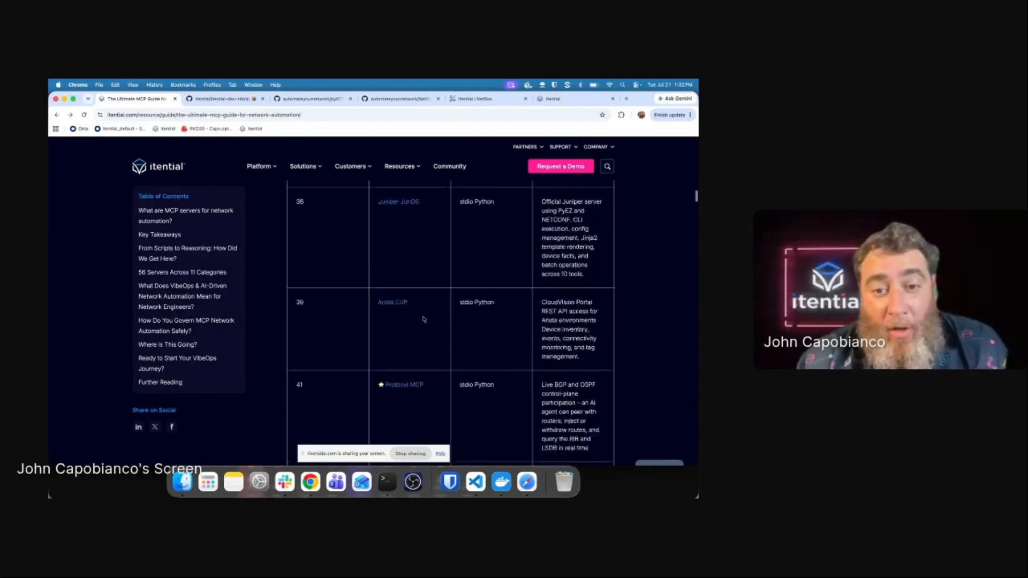
scroll(424, 320, "down", 10)
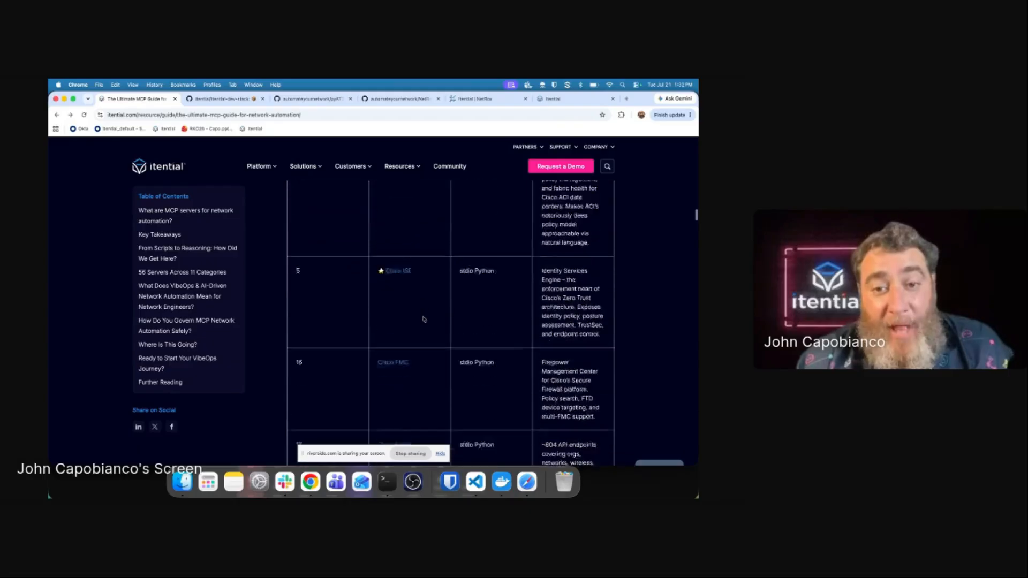
scroll(423, 320, "down", 10)
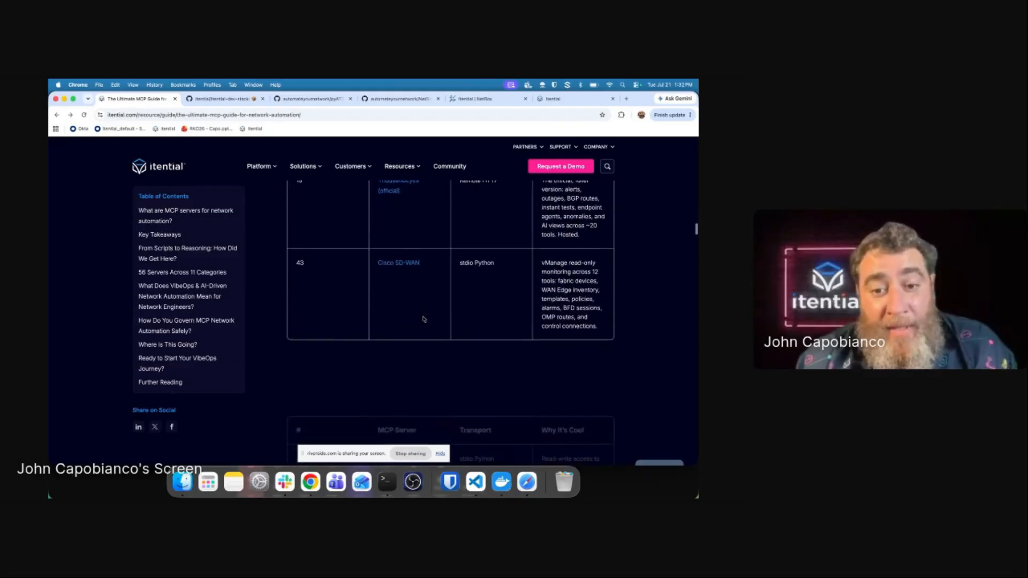
scroll(424, 320, "down", 5)
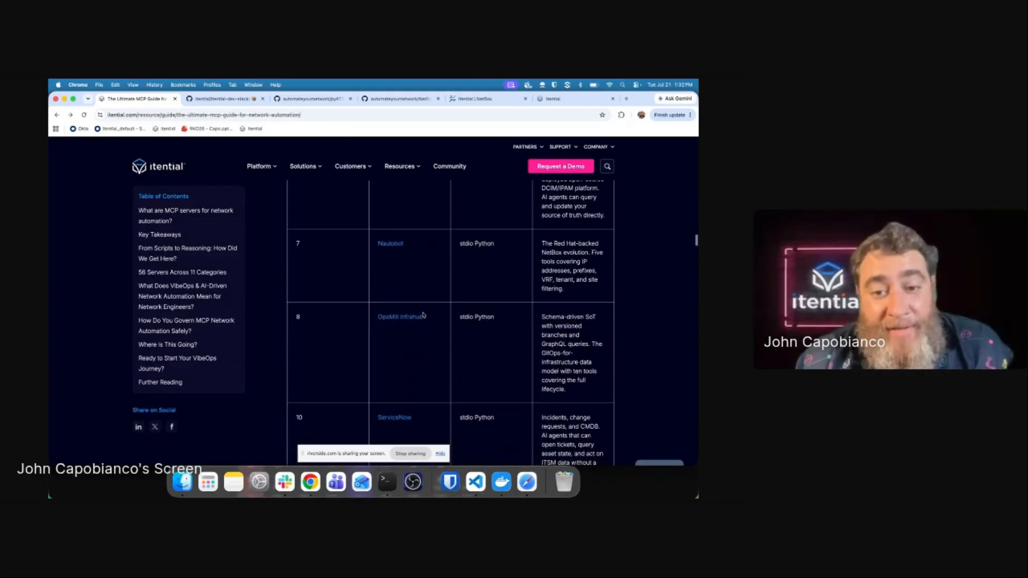
Step: Close the MCP guide and scroll through the itential-dev-stack README's services table
left_click(174, 99)
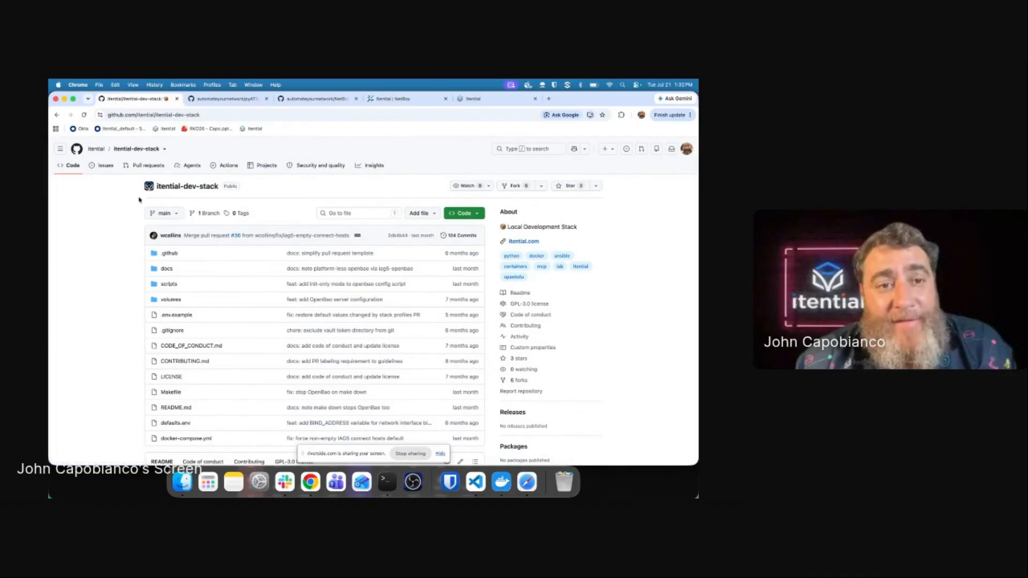
scroll(132, 204, "down", 5)
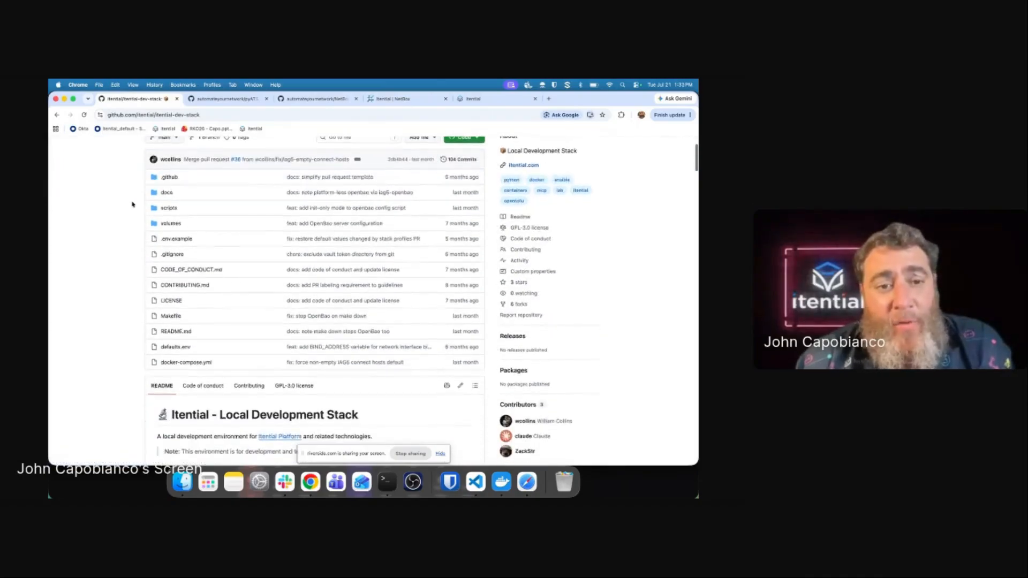
scroll(132, 204, "down", 4)
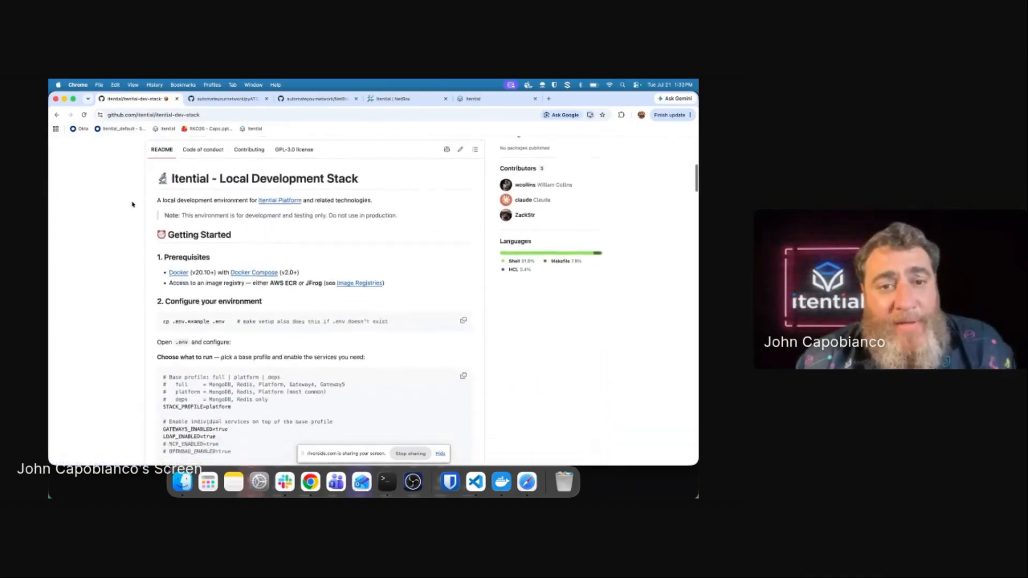
scroll(132, 204, "up", 3)
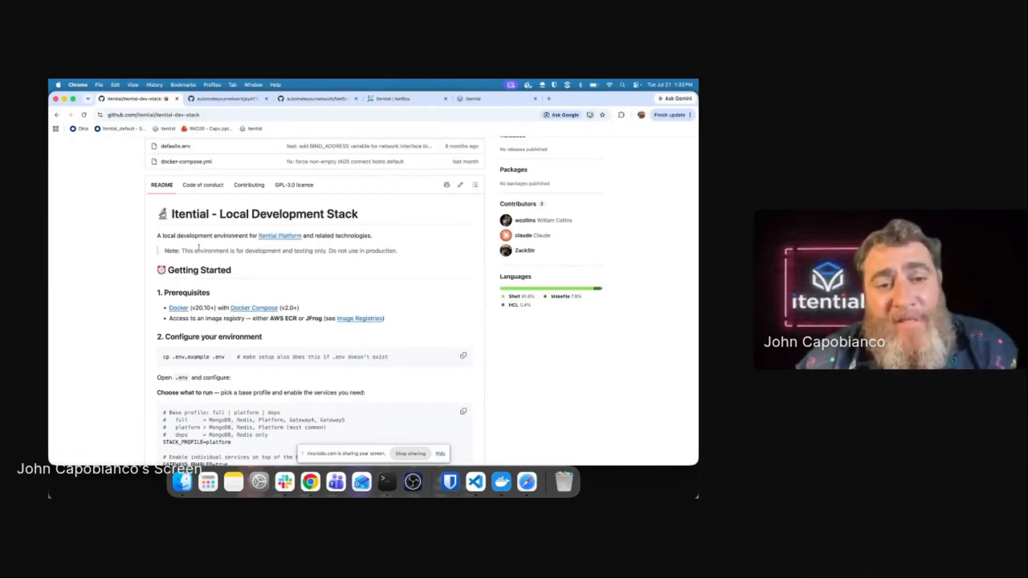
scroll(139, 269, "down", 3)
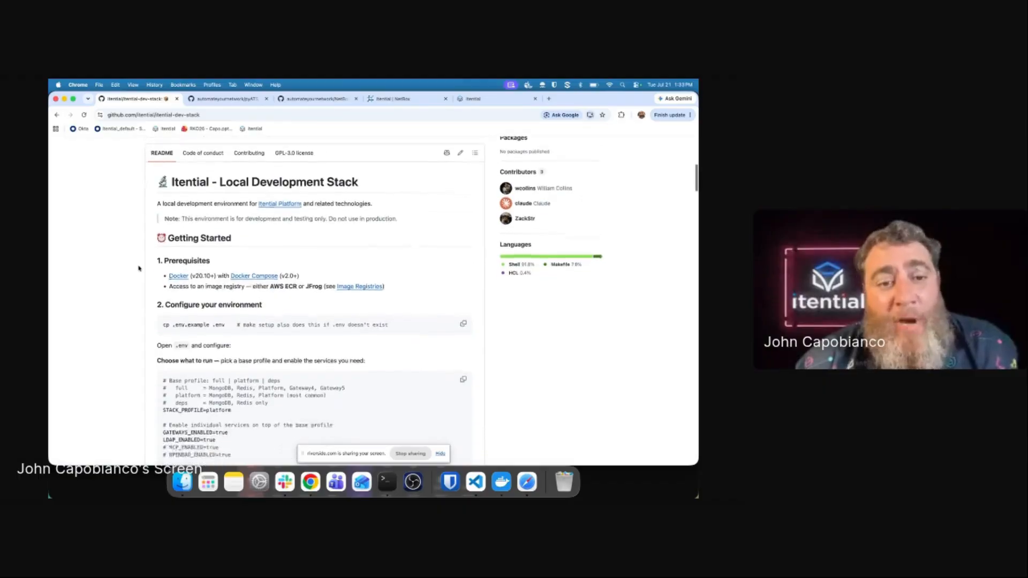
scroll(139, 268, "down", 5)
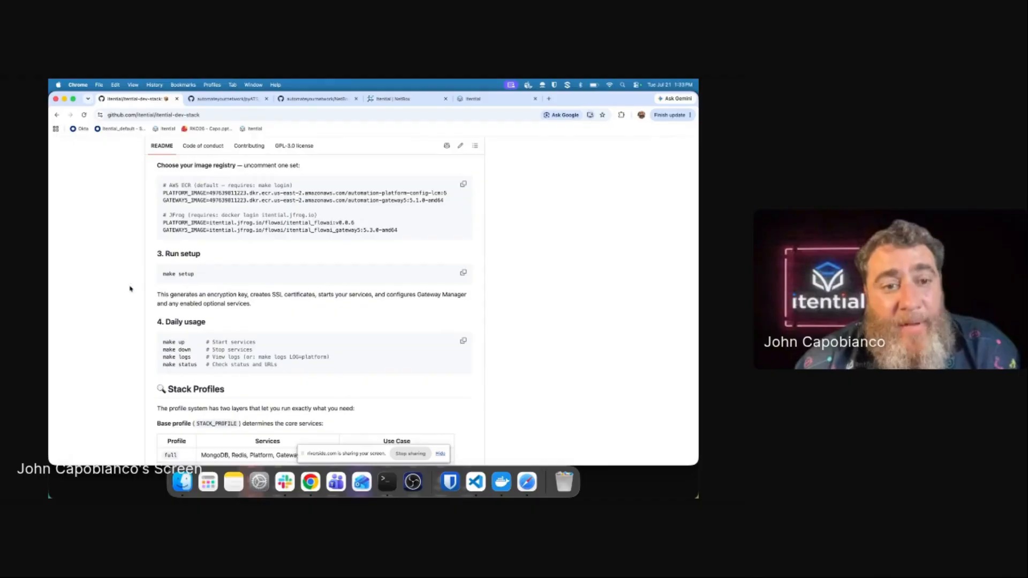
scroll(129, 288, "down", 10)
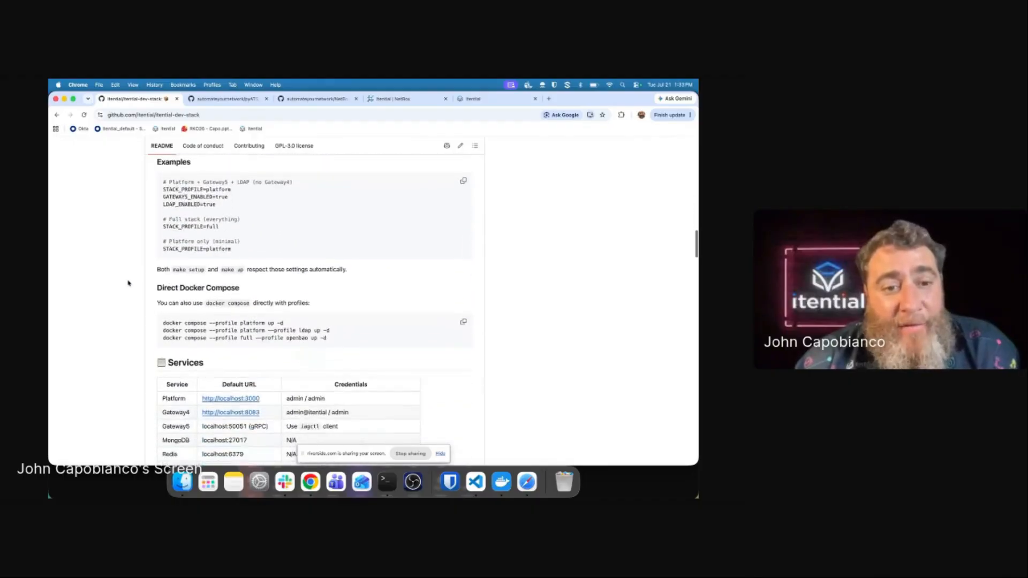
scroll(129, 283, "down", 5)
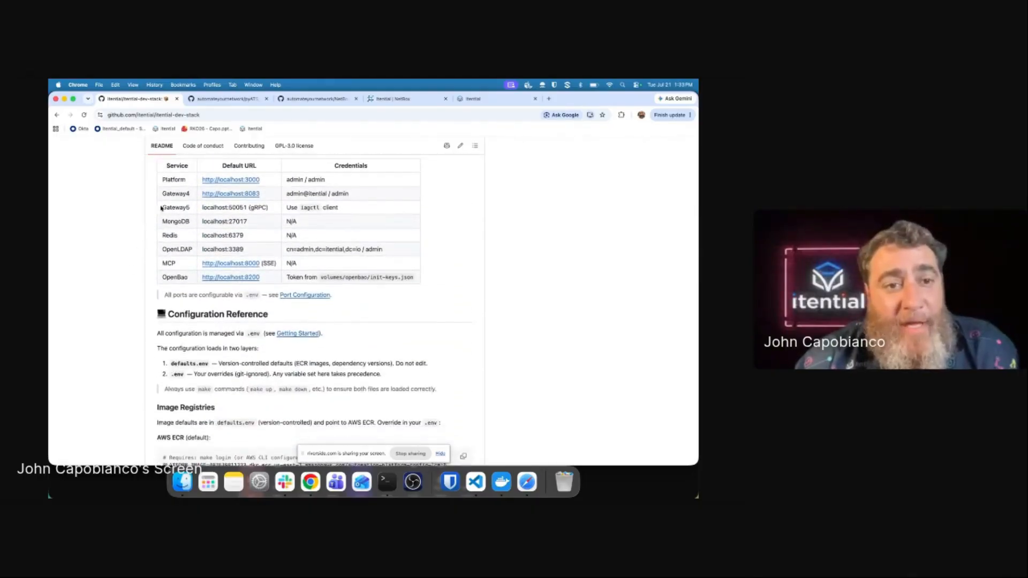
Step: Highlight the Gateway5 entry, its iagctl client note, and the make iag5 command
left_click_drag(161, 208, 214, 208)
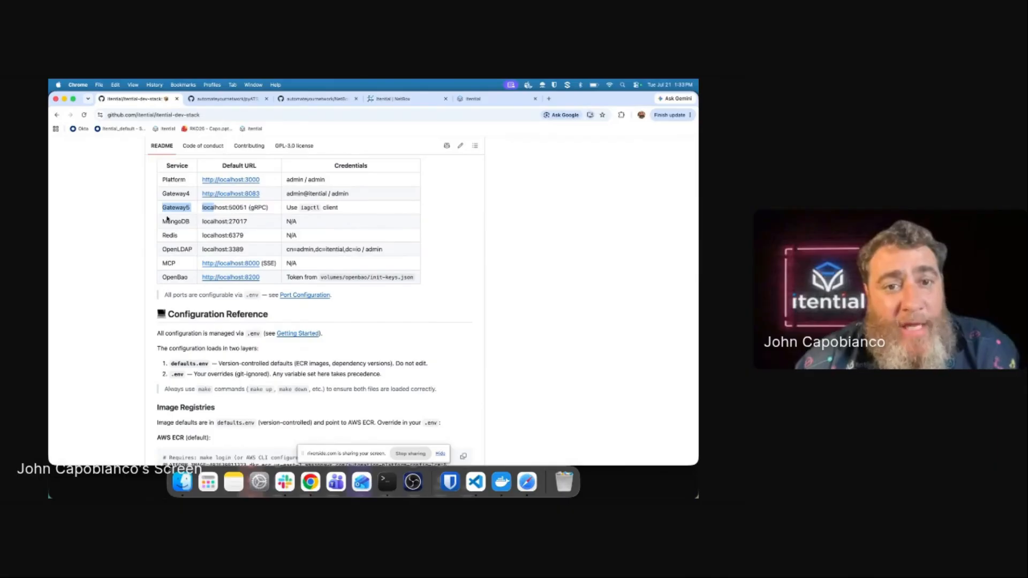
left_click_drag(287, 207, 337, 207)
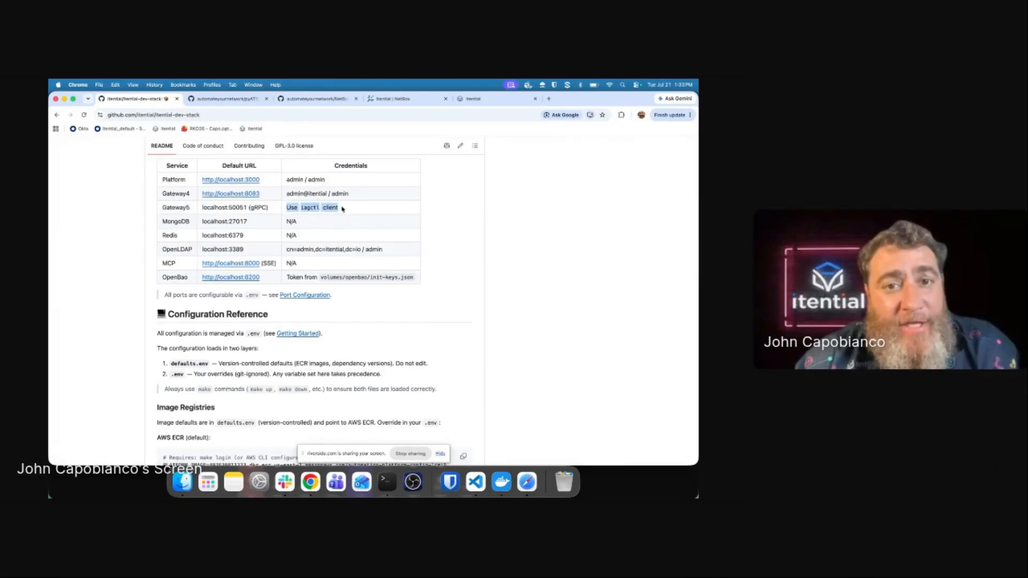
scroll(134, 239, "down", 10)
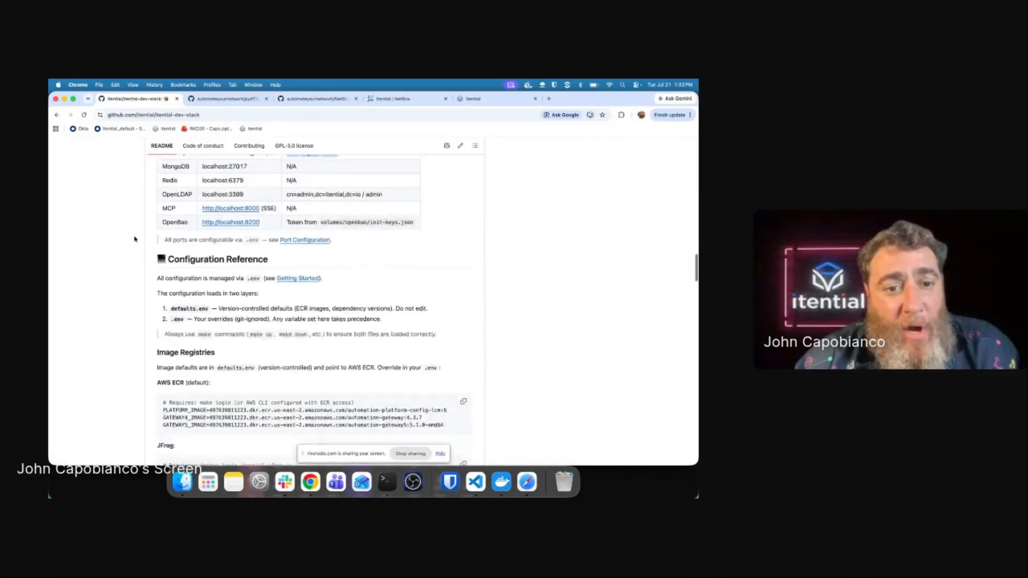
scroll(134, 239, "down", 8)
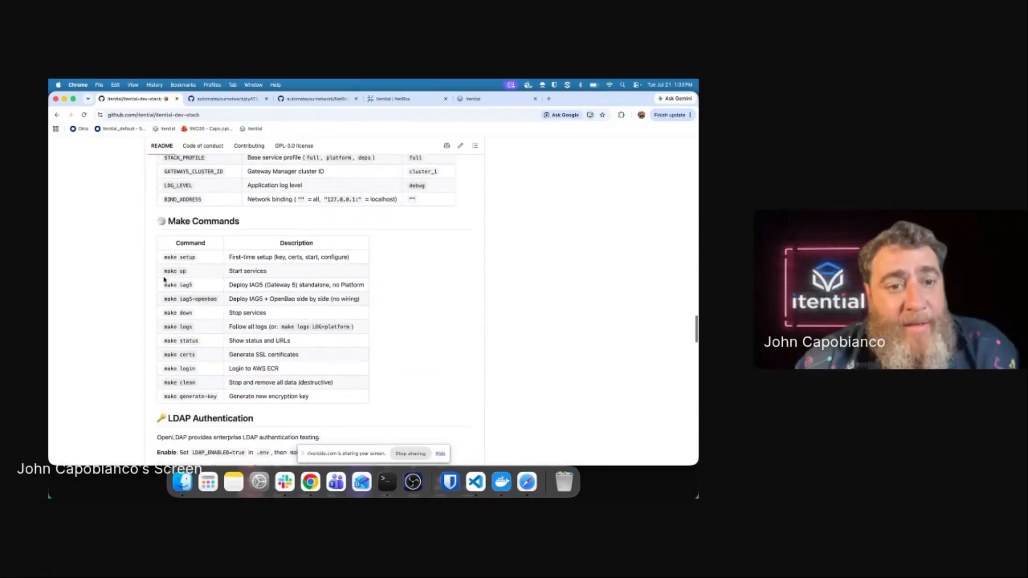
left_click_drag(163, 284, 198, 288)
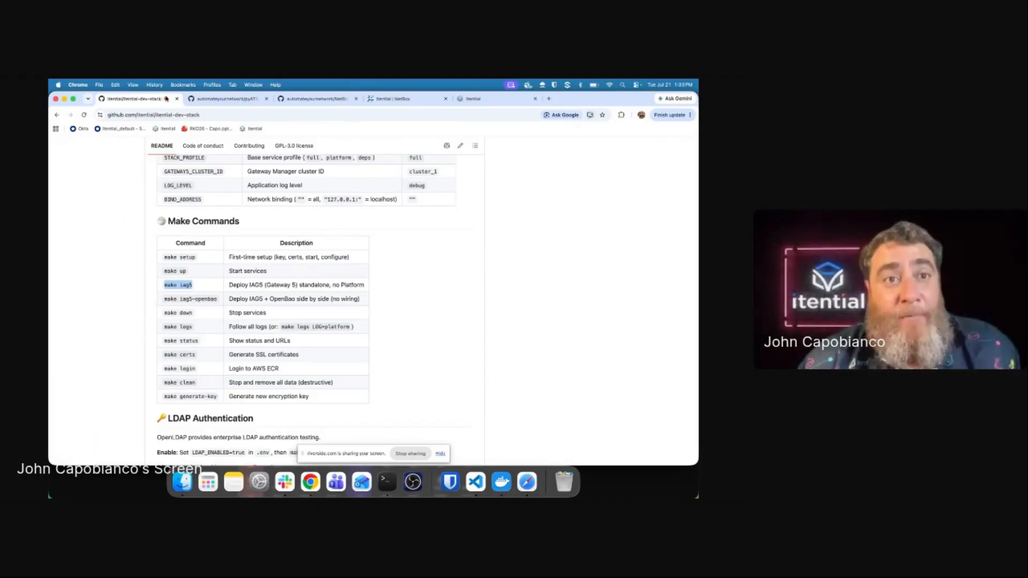
Step: Close the README, view the pyATS_MCP and NetBox_MCP repos, and return to NetBox's Itential site
left_click(176, 98)
left_click(121, 212)
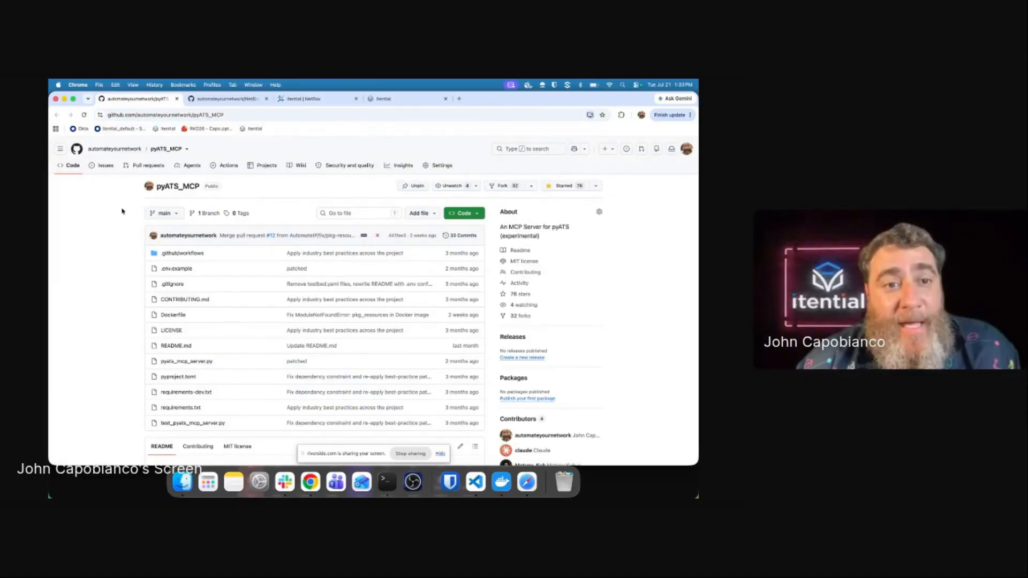
left_click(220, 98)
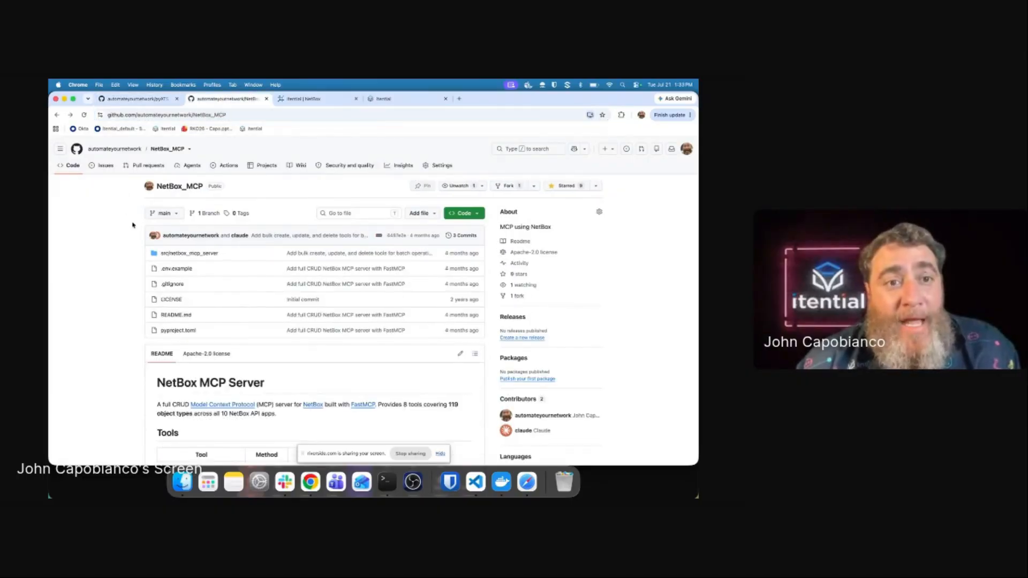
left_click(300, 98)
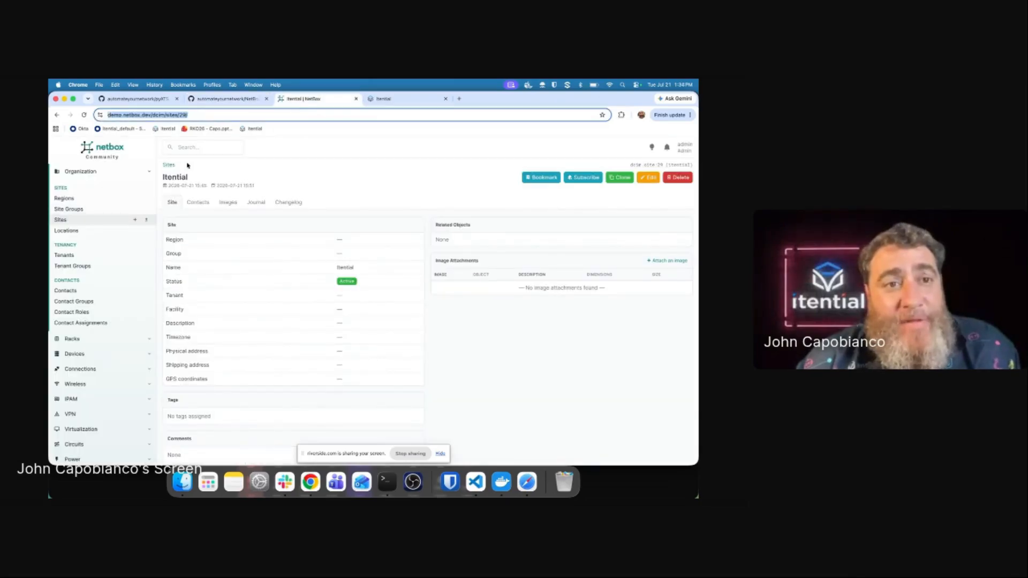
Step: Start a new NetBox device named IOS-CSR-AWS-1 with the Router role
left_click(246, 176)
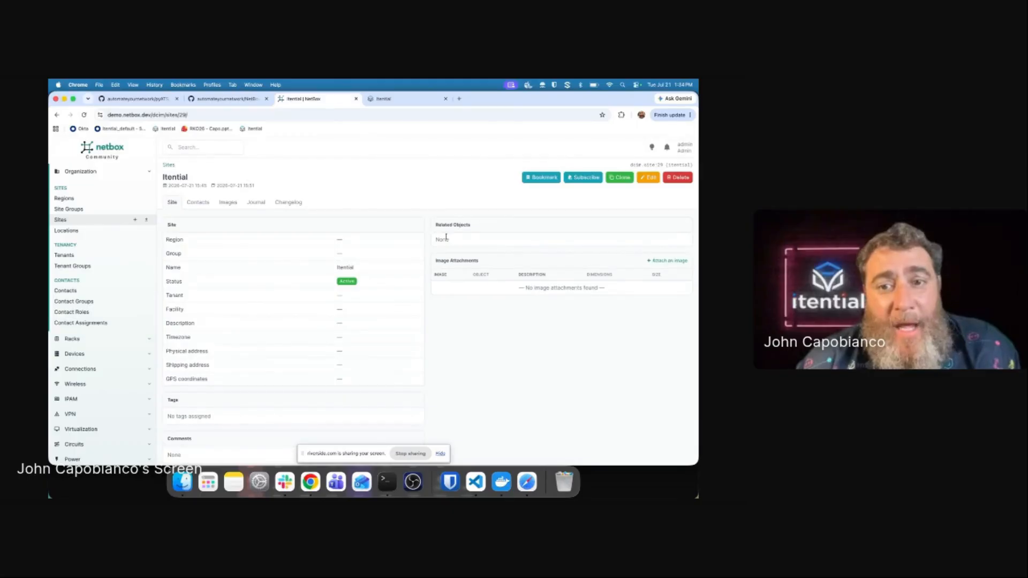
scroll(106, 278, "down", 3)
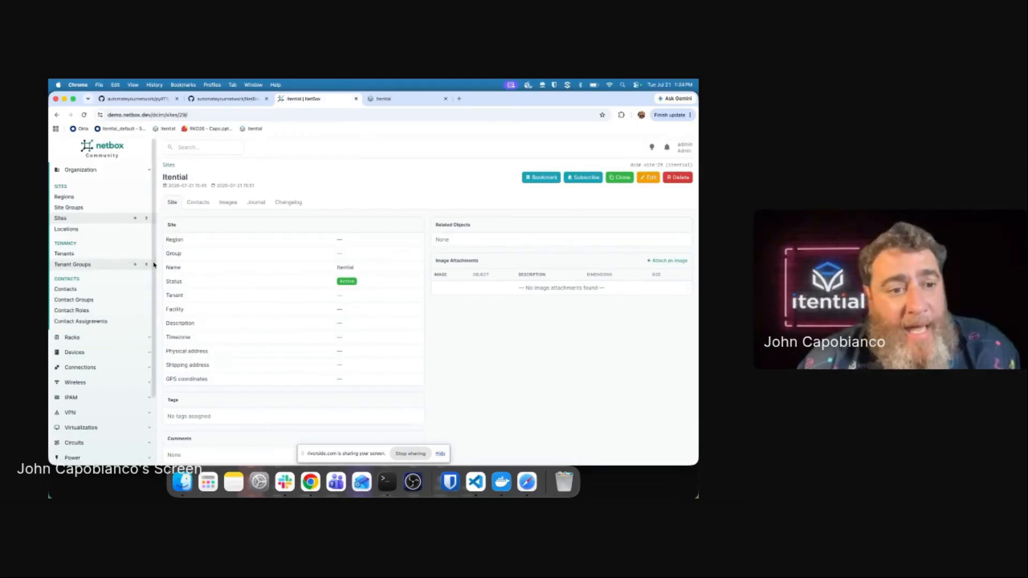
left_click(107, 276)
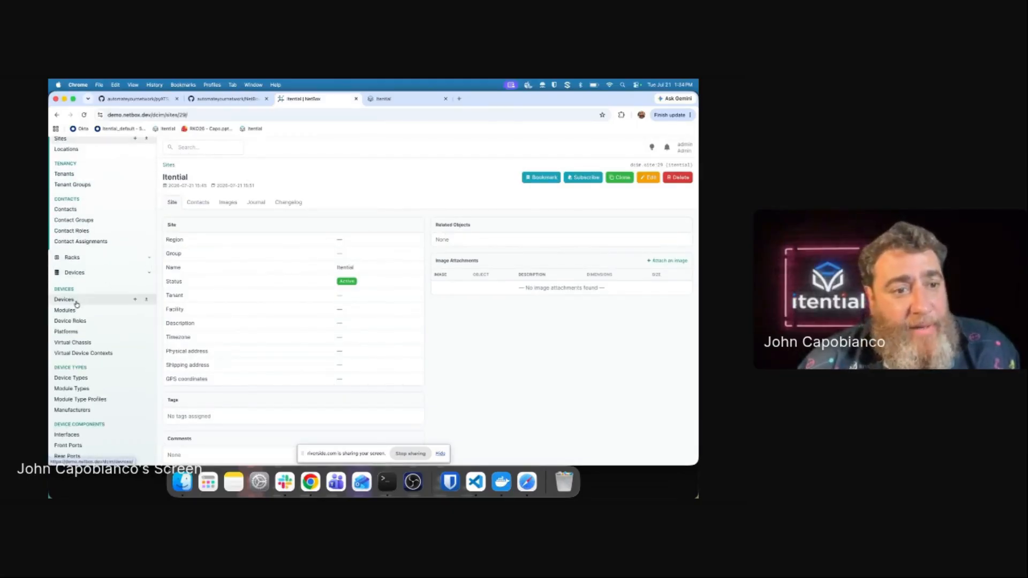
left_click(134, 299)
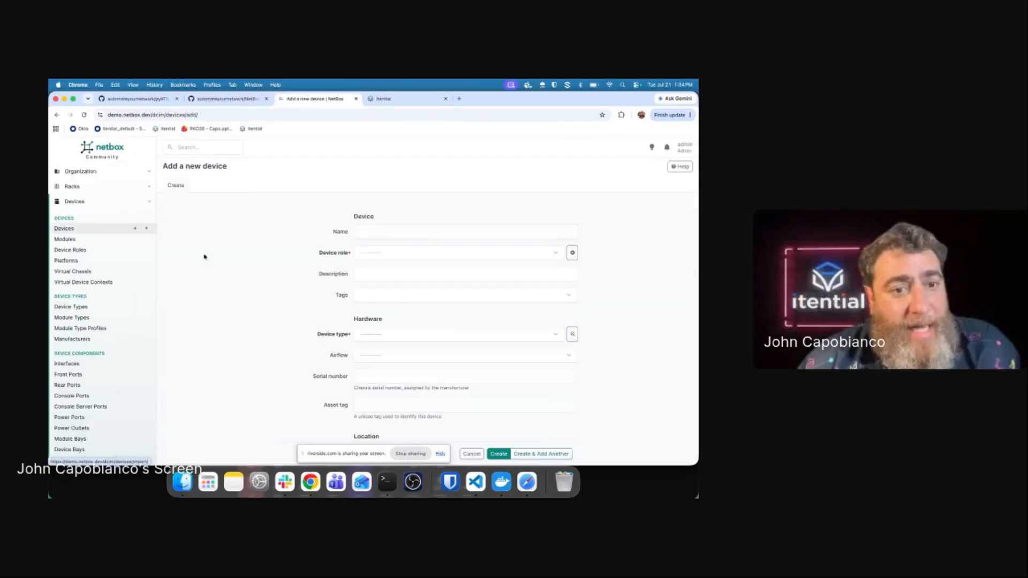
left_click(380, 231)
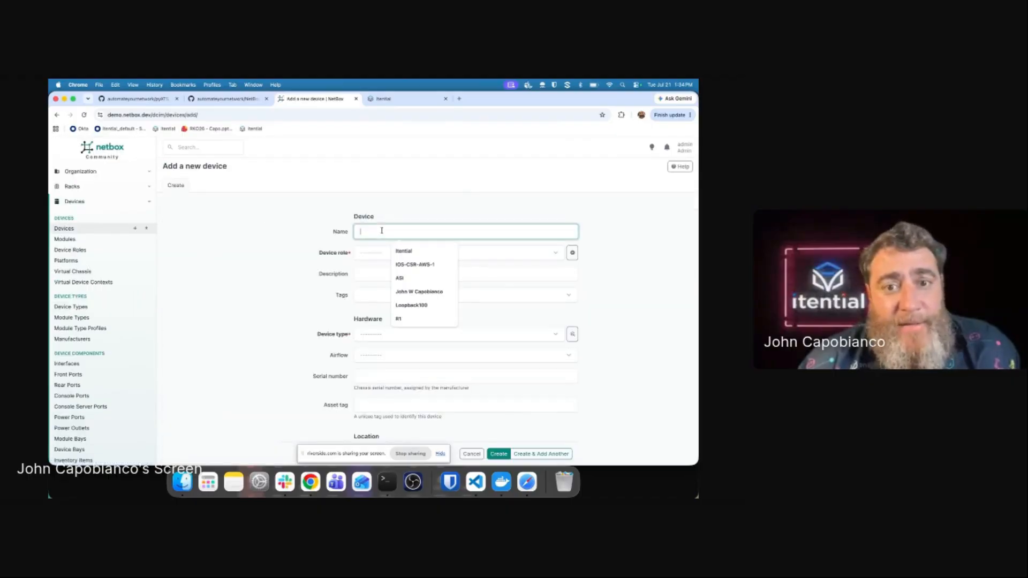
left_click(409, 266)
left_click(386, 252)
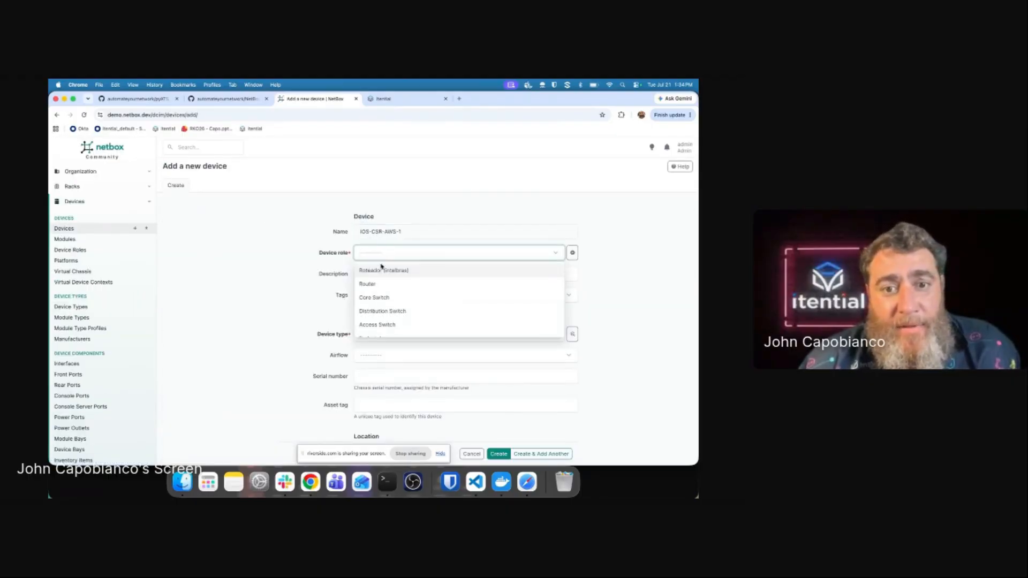
left_click(371, 290)
Step: Set device type Cisco CSR1kv and site Itential, create the device, and list Itential's devices
left_click(381, 338)
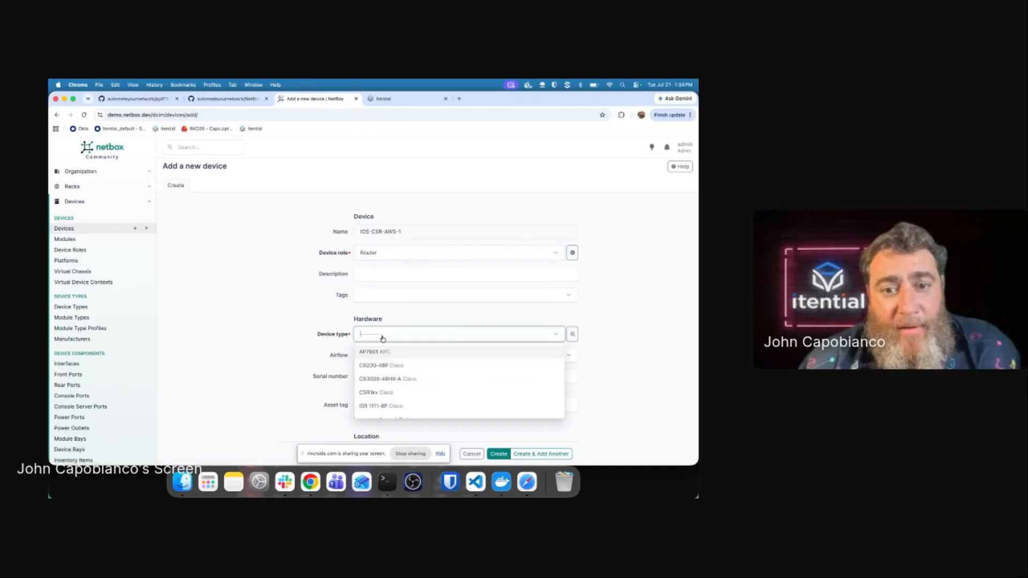
left_click(378, 395)
scroll(377, 395, "down", 5)
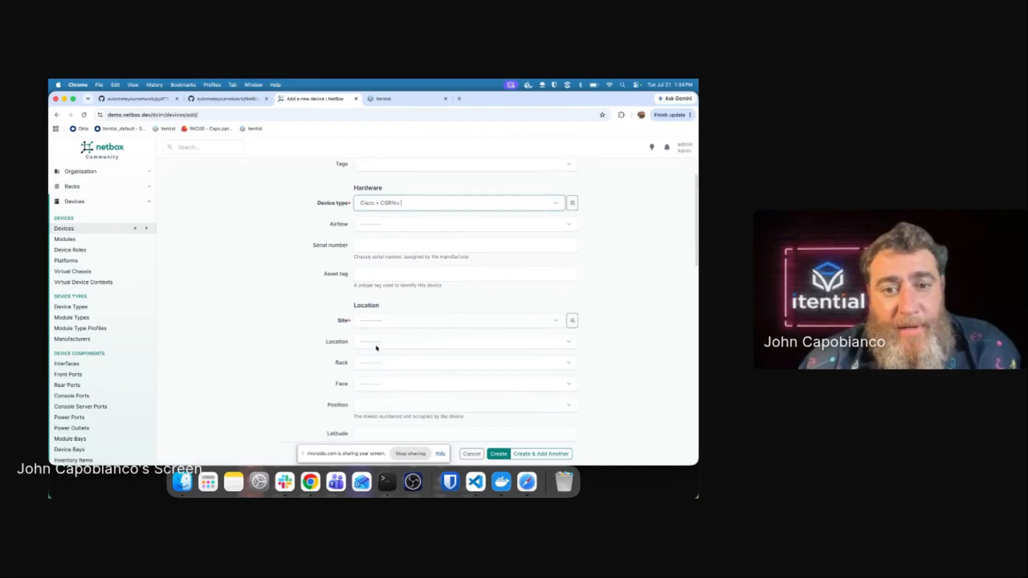
left_click(377, 321)
type("it")
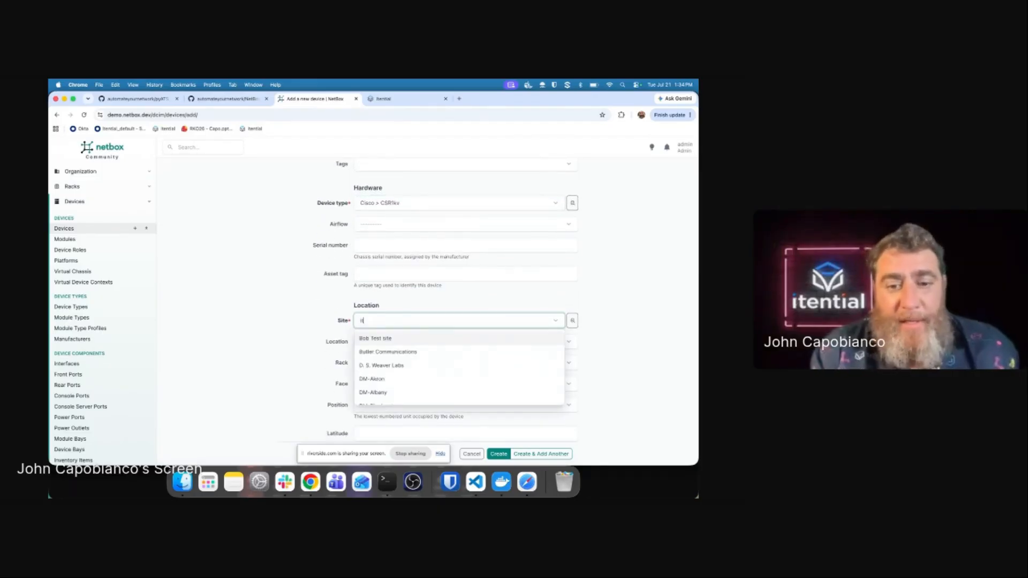
left_click(377, 364)
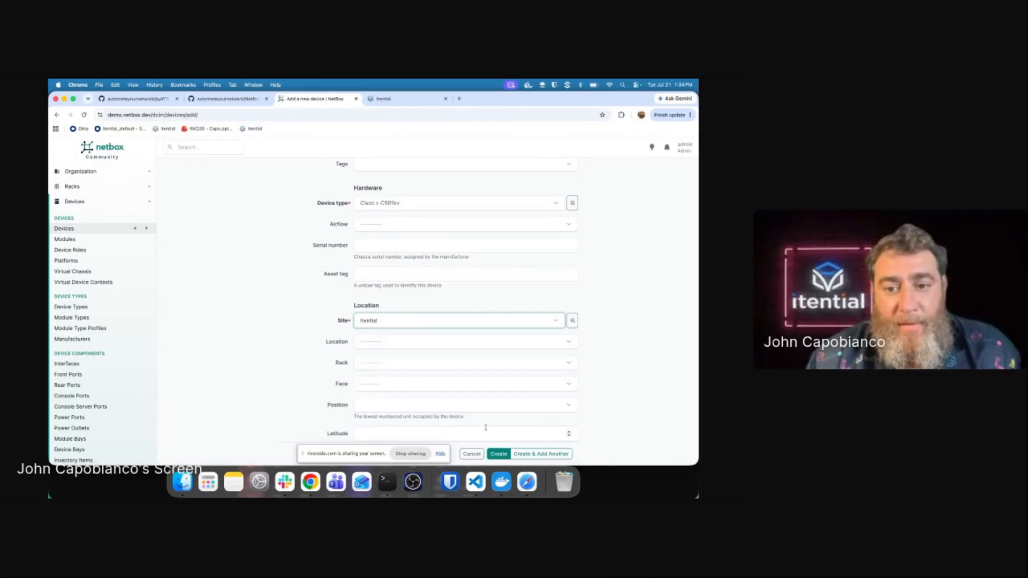
left_click(498, 453)
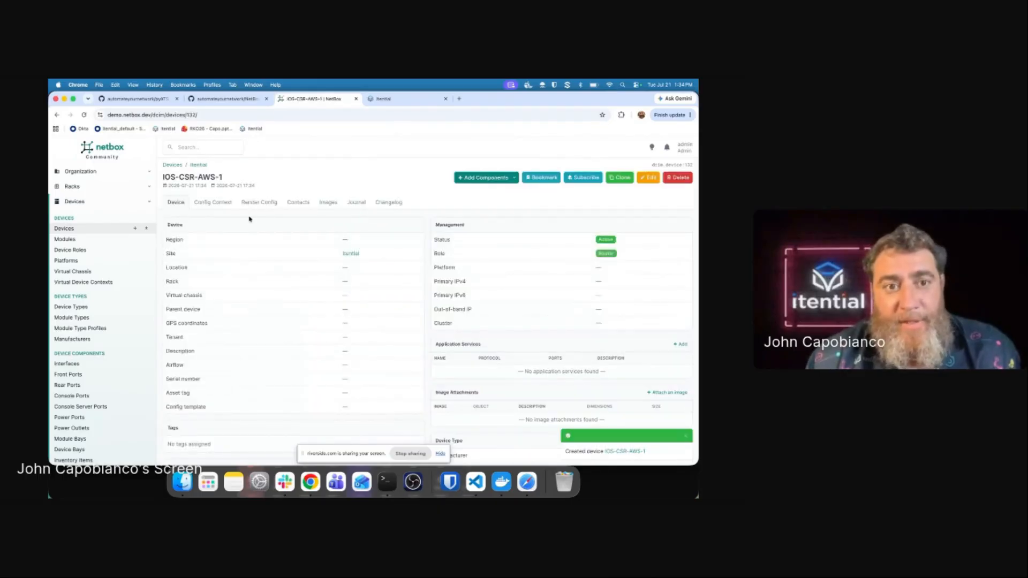
left_click(198, 165)
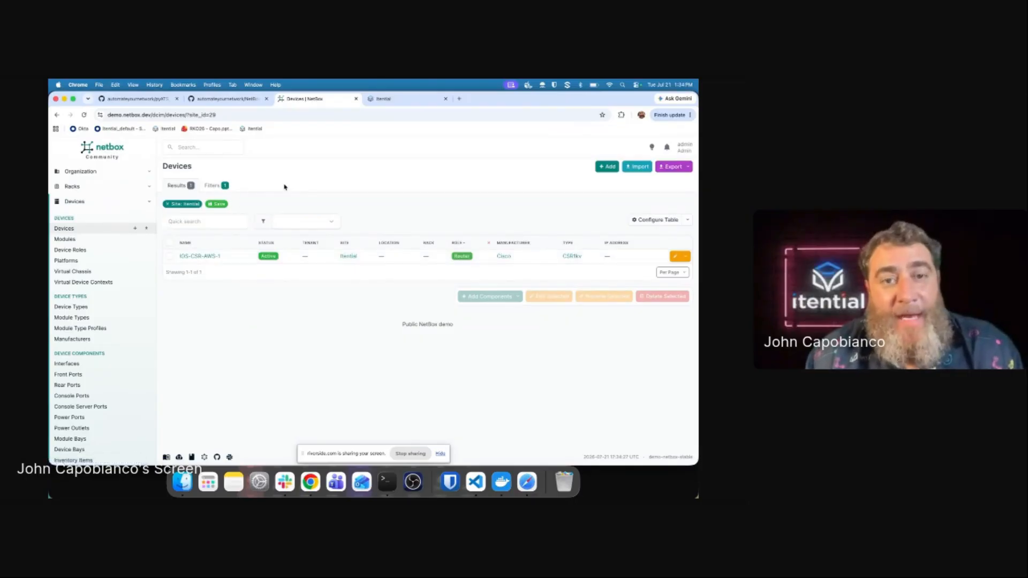
left_click(403, 101)
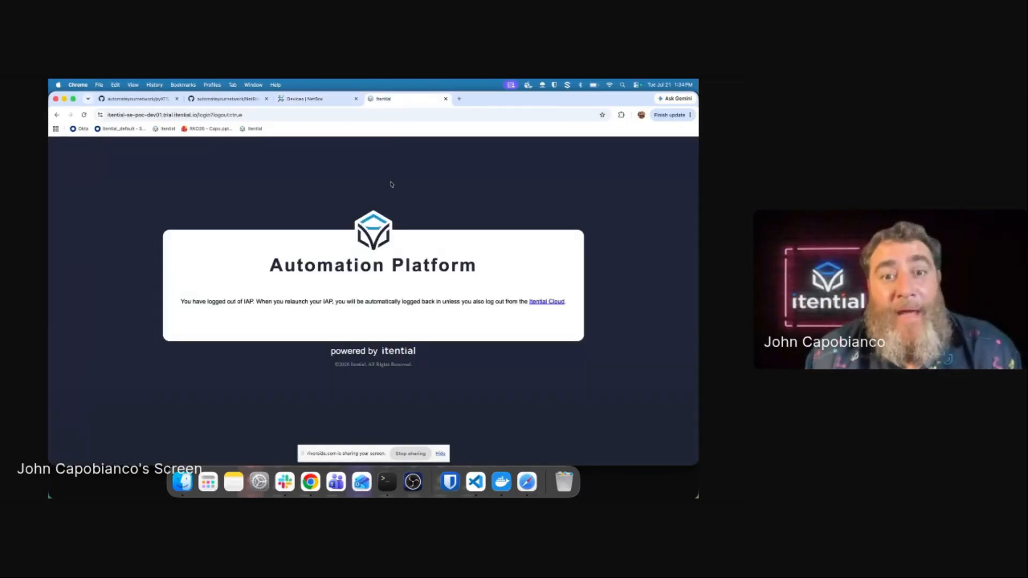
Step: Trim the logout address back to the platform root and sign in to the Itential dashboard
left_click(95, 129)
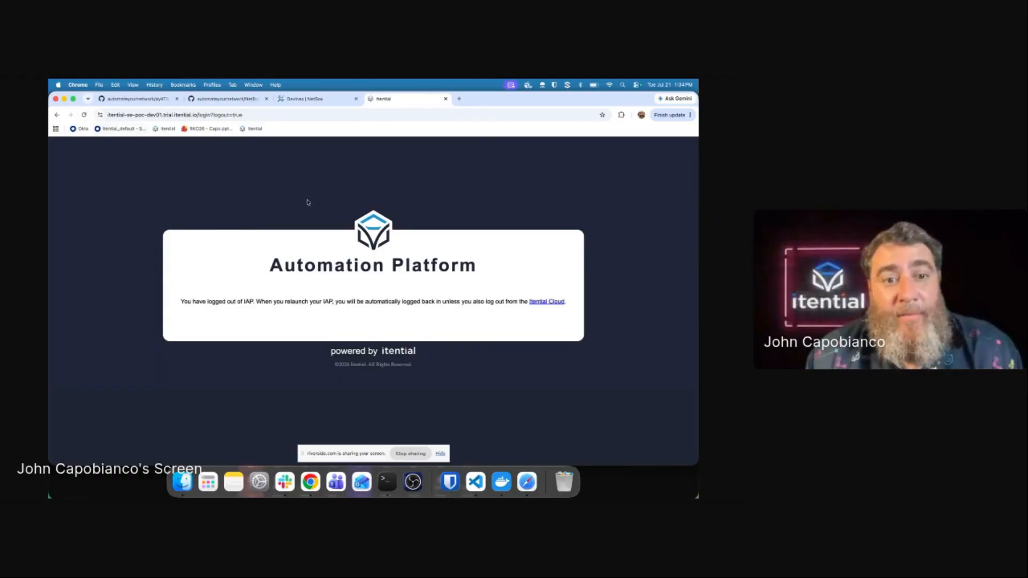
left_click(271, 116)
key("Return")
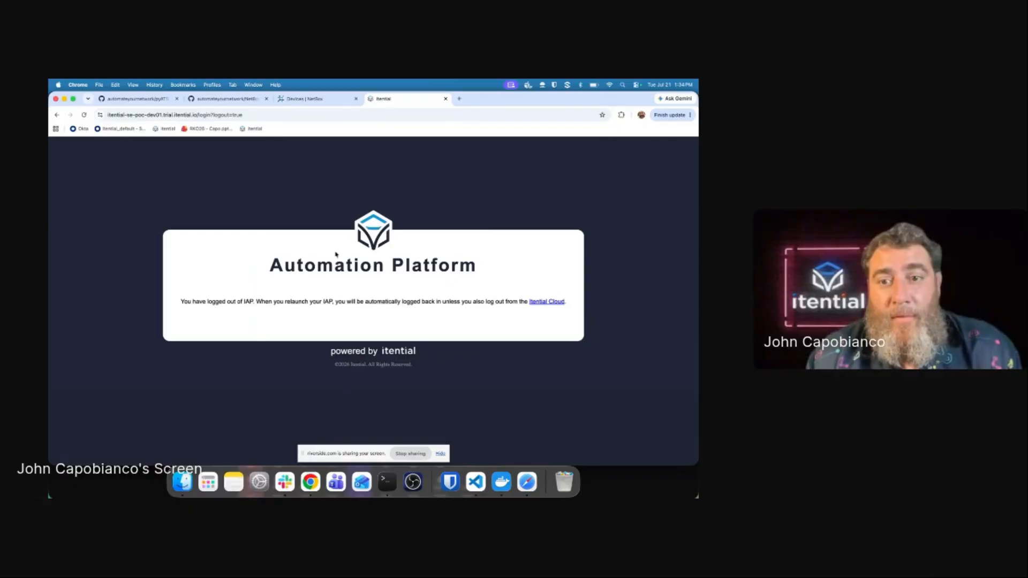
left_click(273, 115)
left_click(273, 115)
key("BackSpace")
key("BackSpace")
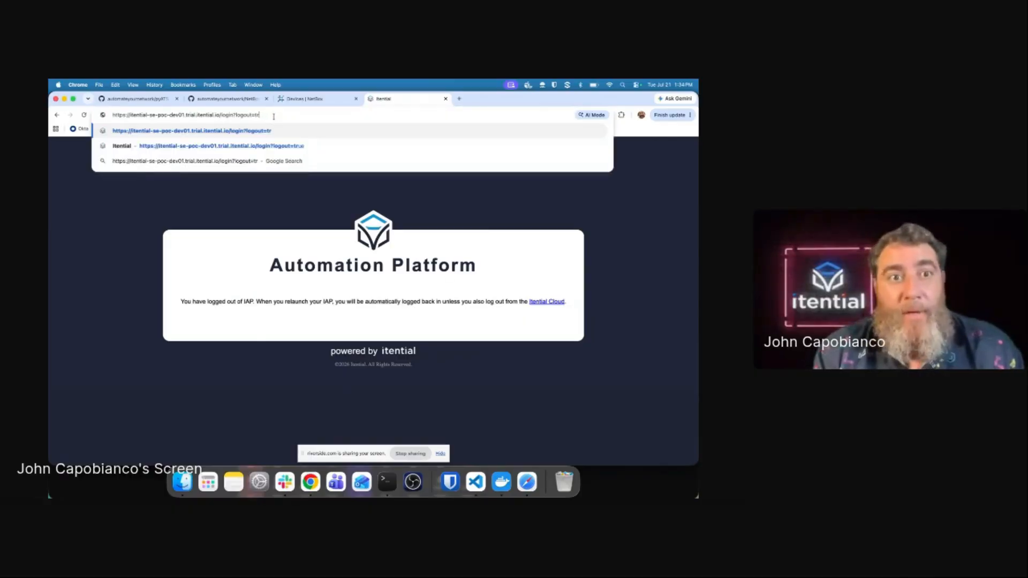
key("BackSpace")
key("BackSpace")
key("BackSpace")
key("BackSpace")
key("BackSpace")
key("BackSpace")
key("BackSpace")
key("BackSpace")
key("BackSpace")
key("BackSpace")
key("BackSpace")
key("BackSpace")
key("BackSpace")
key("BackSpace")
key("BackSpace")
key("BackSpace")
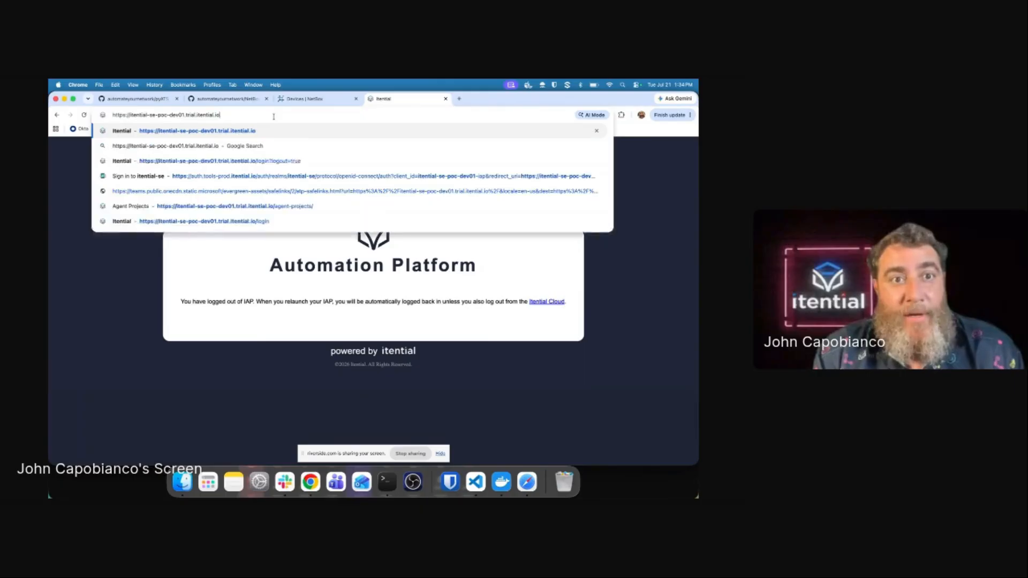
key("Return")
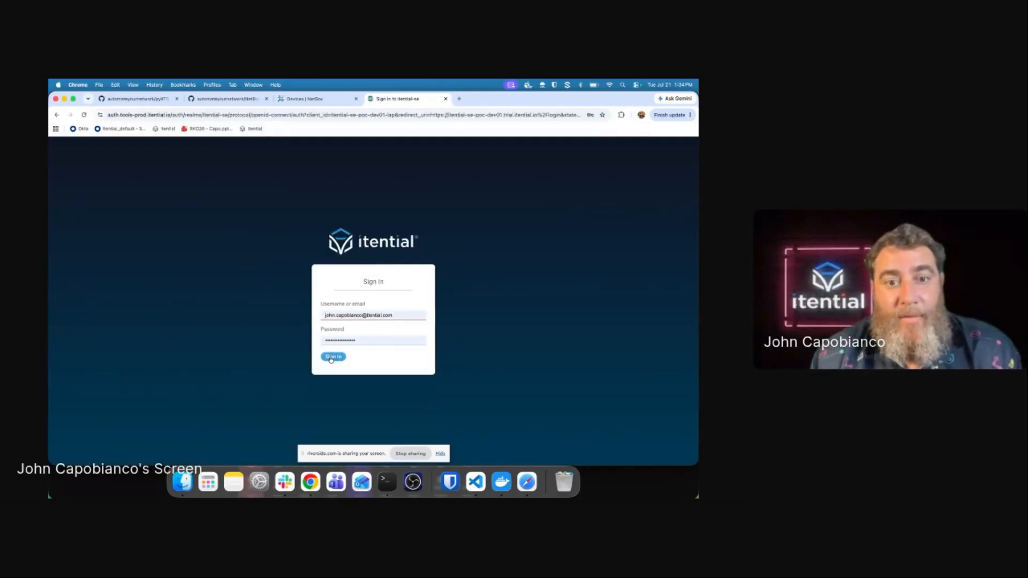
left_click(332, 357)
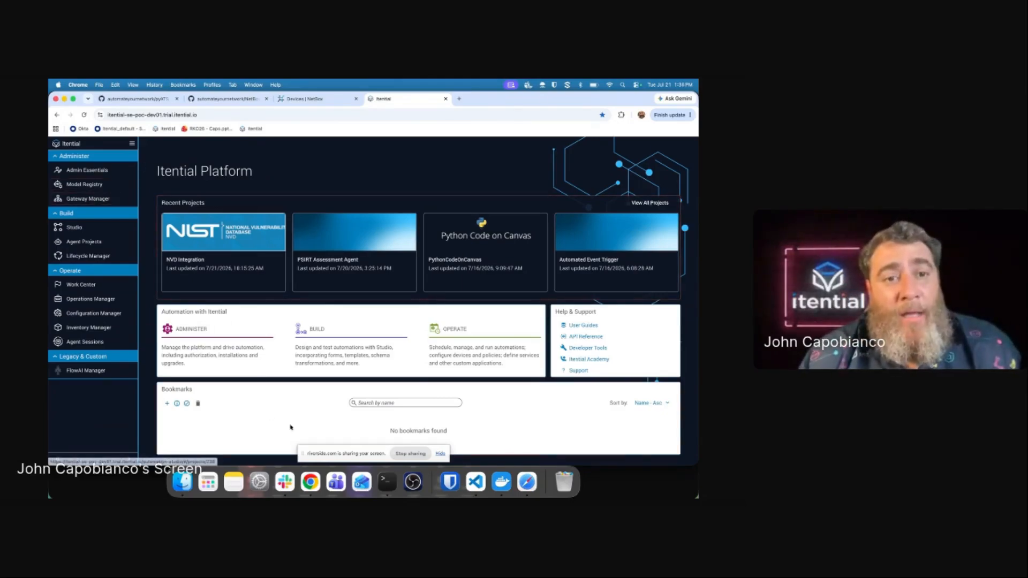
left_click(475, 482)
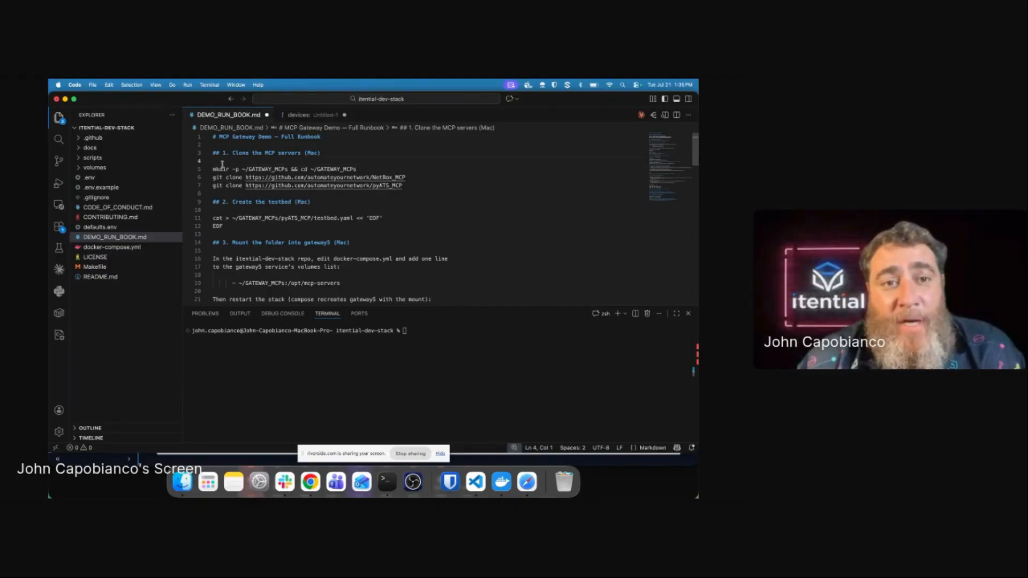
Step: Move VS Code's integrated terminal into the GATEWAY_MCPs folder with cd
left_click(330, 169)
type("c")
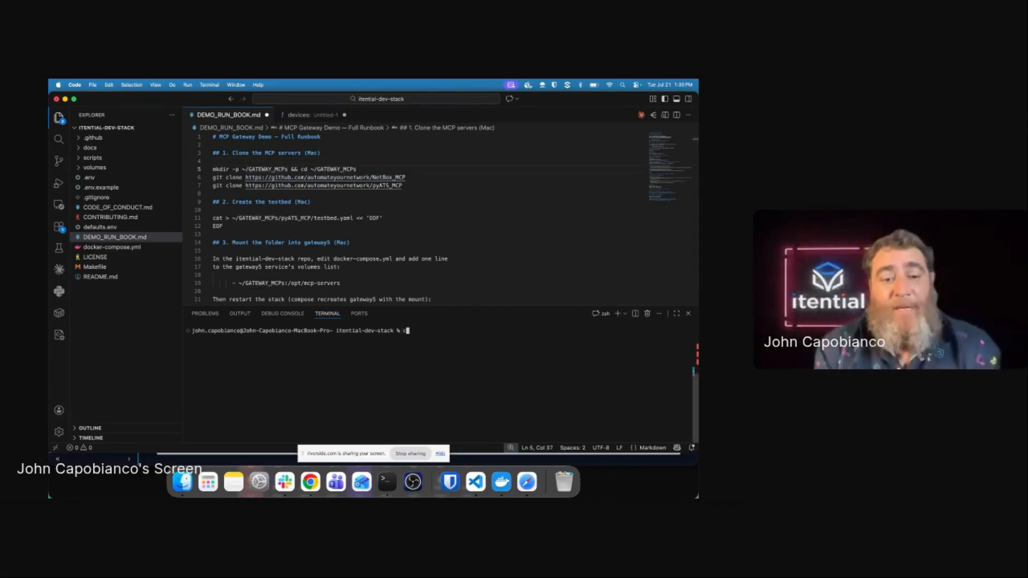
key("Return")
type("cd")
key("Return")
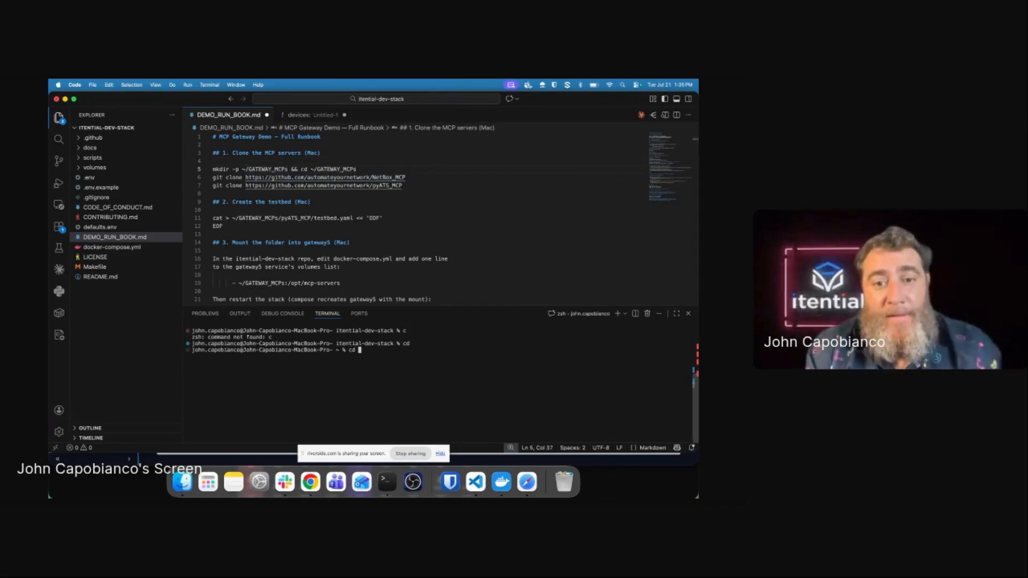
type("cd GATE")
key("Tab")
key("Return")
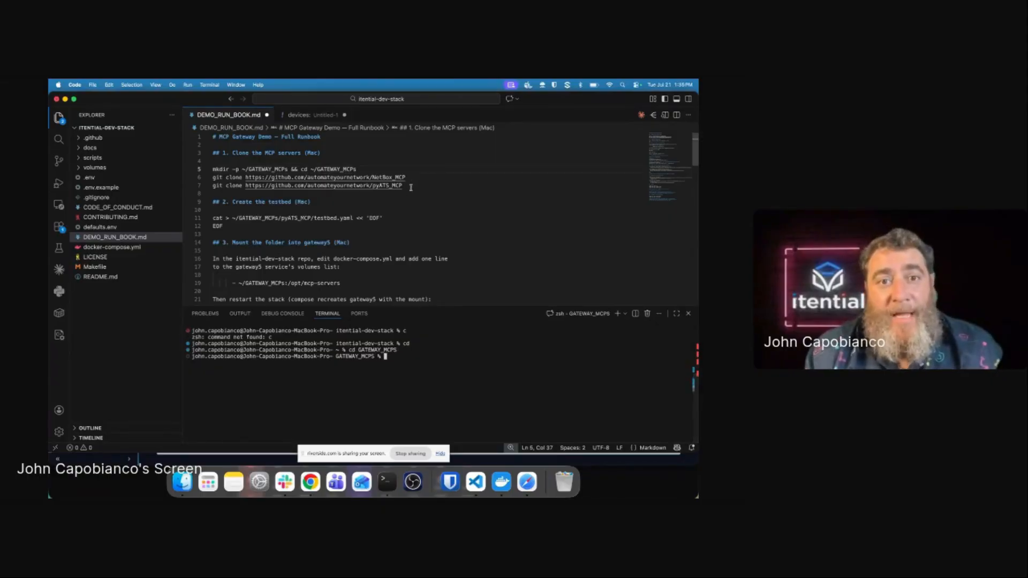
Step: Copy the runbook's two git clone commands into the terminal to clone NetBox_MCP and pyATS_MCP
left_click_drag(403, 186, 213, 178)
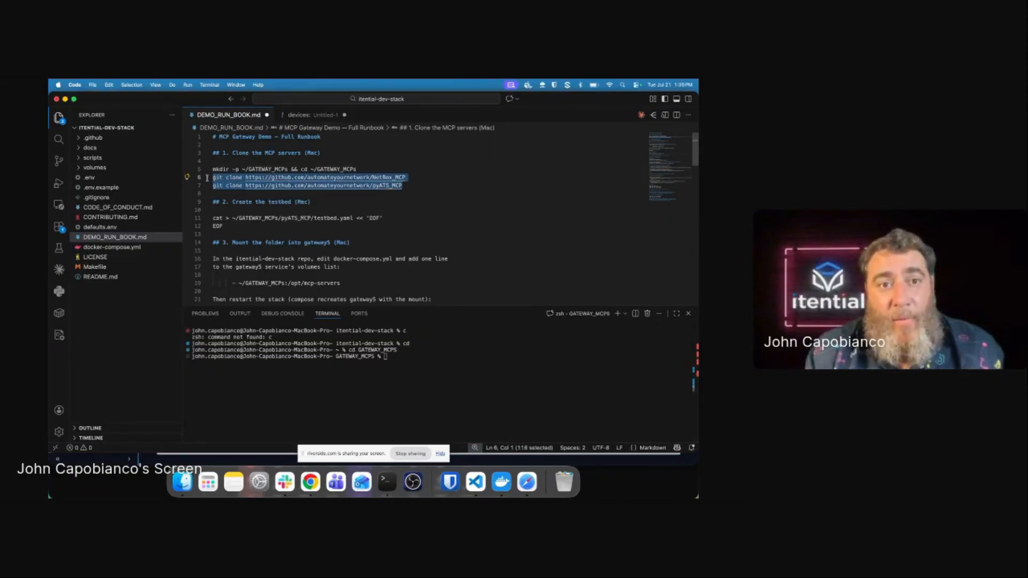
key("super+c")
left_click(350, 347)
key("super+v")
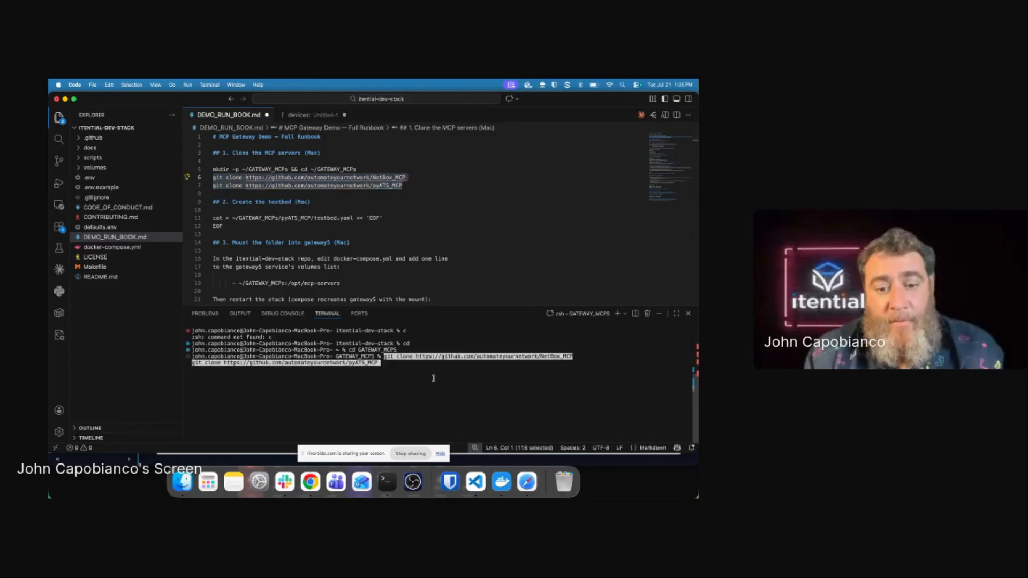
key("Return")
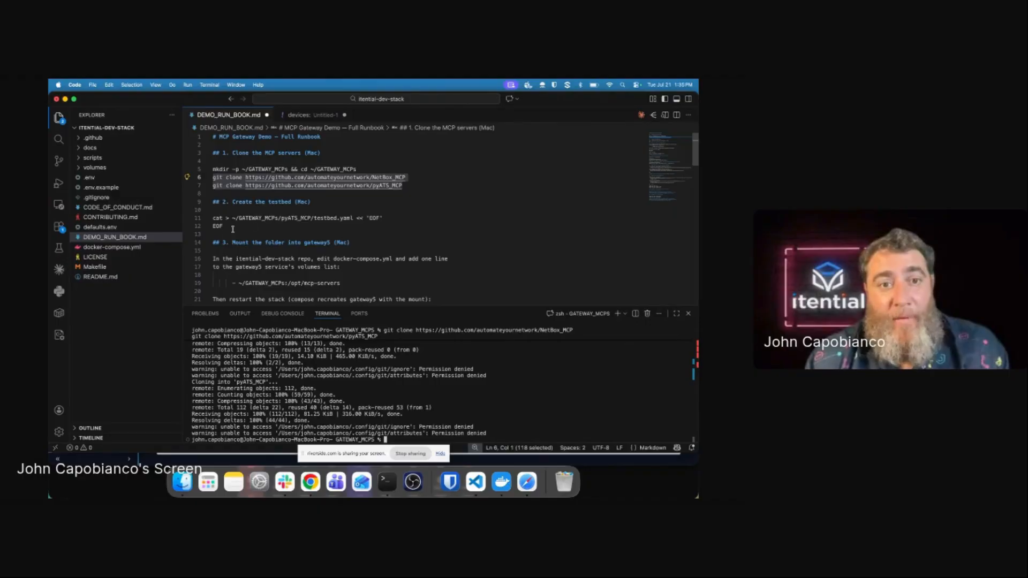
left_click_drag(233, 229, 198, 209)
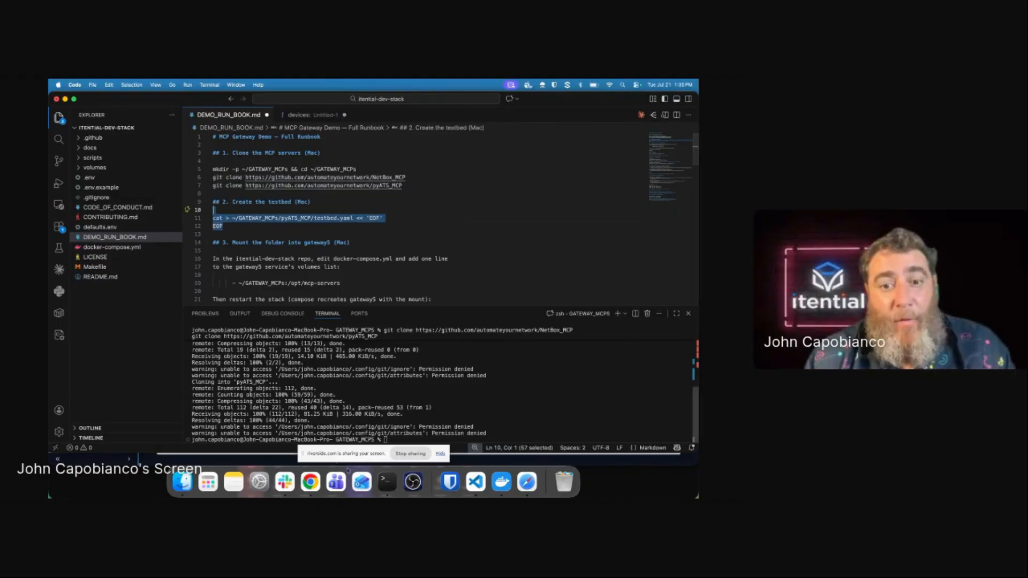
key("super+Tab")
Step: Exit the IOS-CSR-AWS-1 ssh session and clear the Terminal window
left_click(214, 250)
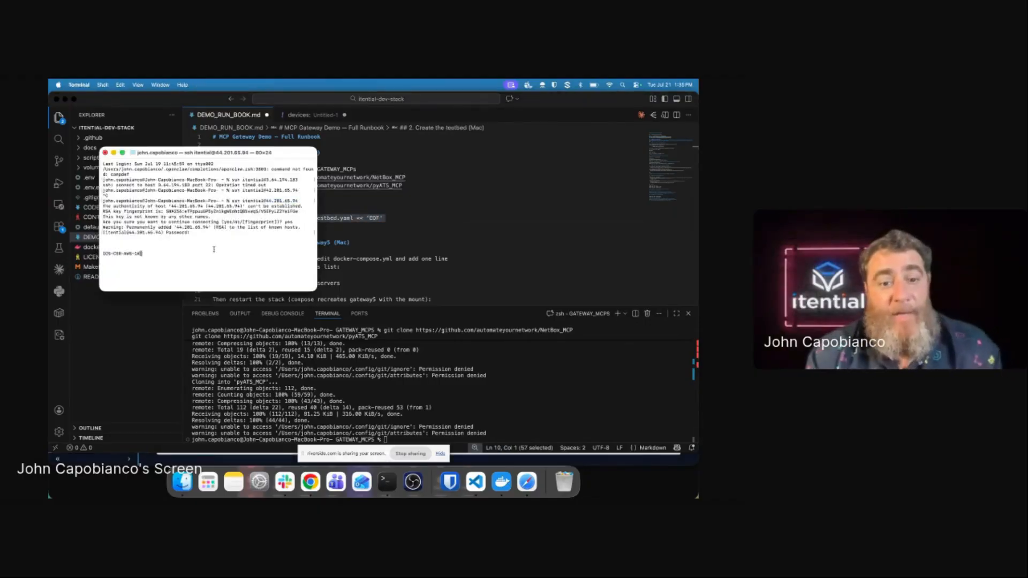
type("exit")
key("Return")
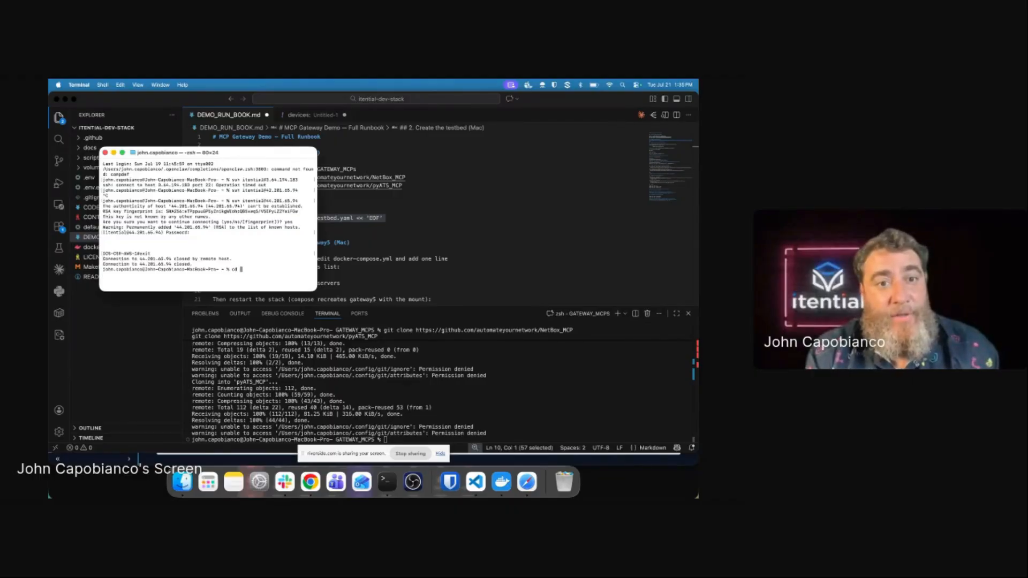
type("clear")
key("Return")
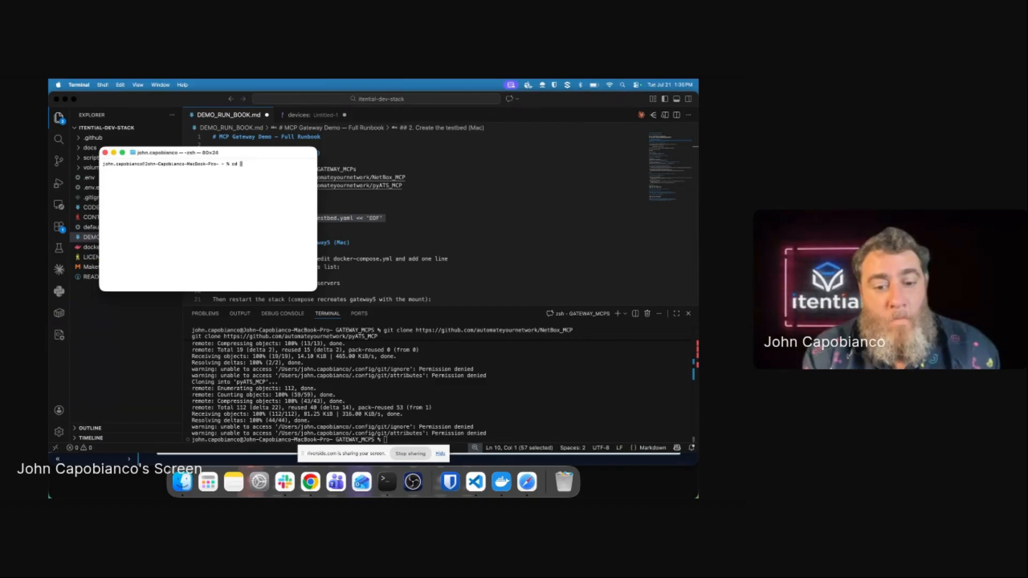
Step: Enter GATEWAY_MCPS, list its cloned folders, and run code . to open it in VS Code
type("cd G")
key("Tab")
key("Return")
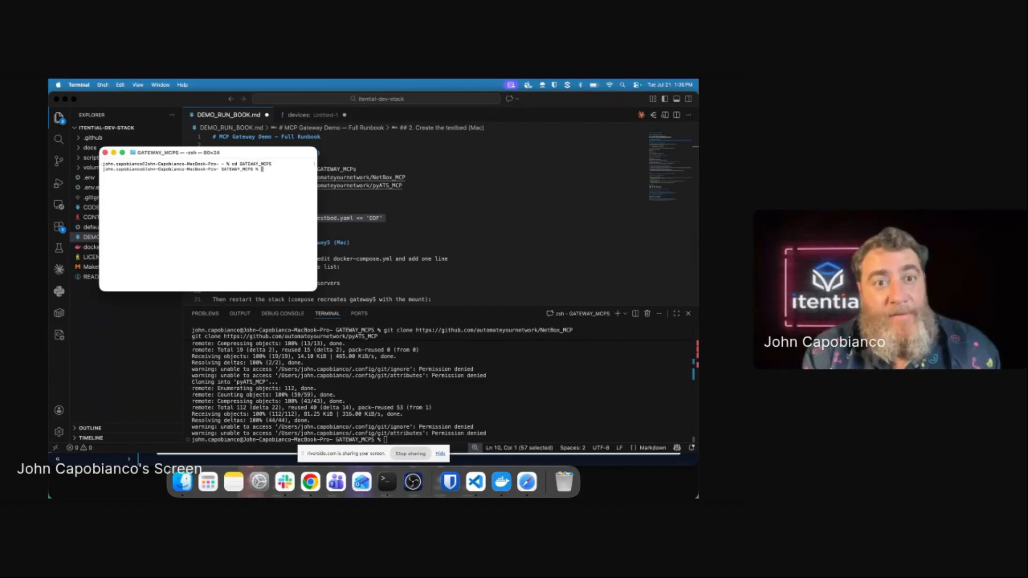
type("ls")
key("Return")
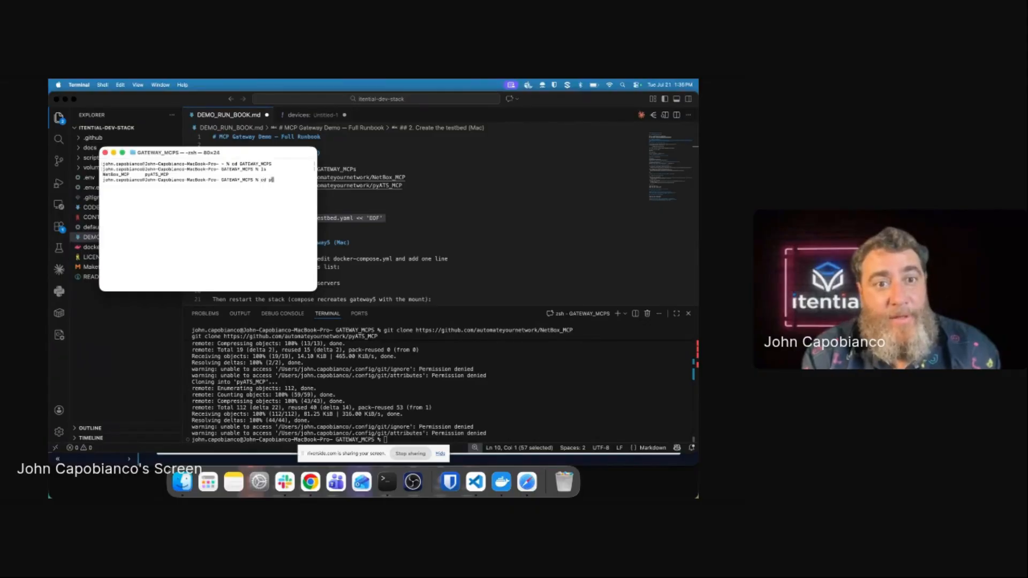
key("BackSpace")
key("BackSpace")
key("BackSpace")
key("BackSpace")
type("code .")
key("Return")
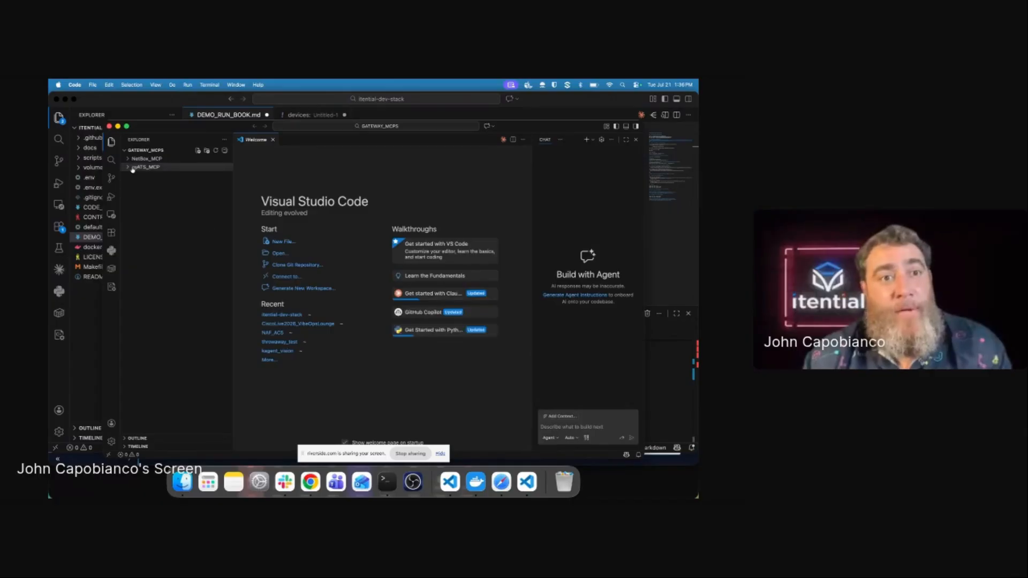
Step: Open pyATS_MCP's README.md and select its example testbed.yaml devices block
left_click(145, 167)
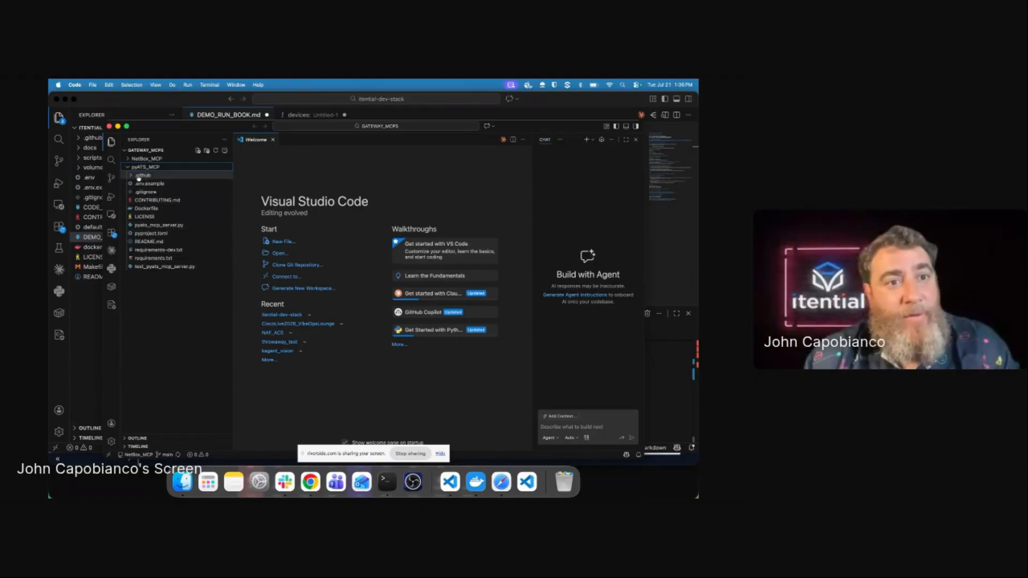
left_click(139, 176)
left_click(139, 177)
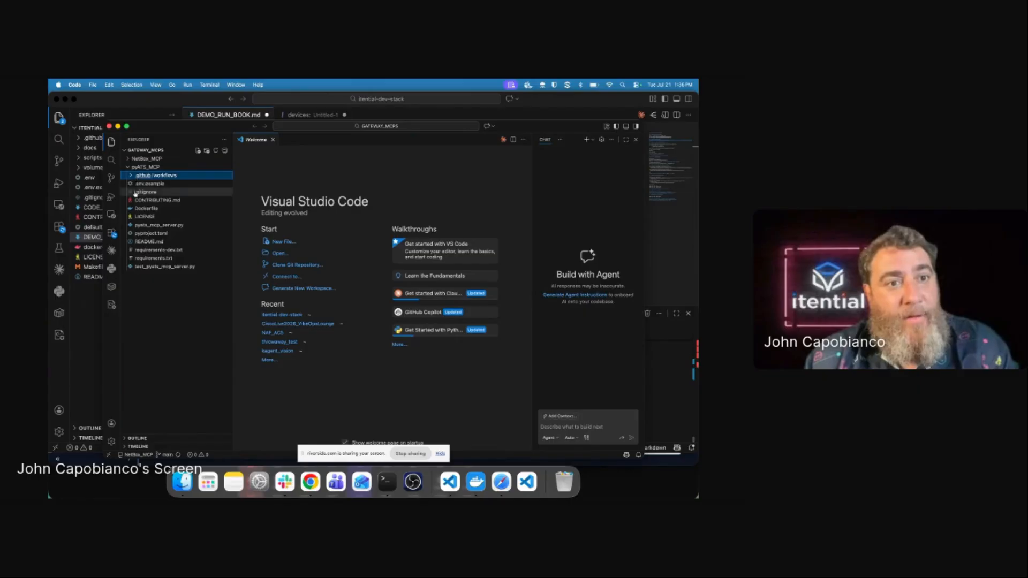
left_click(148, 242)
scroll(352, 250, "down", 14)
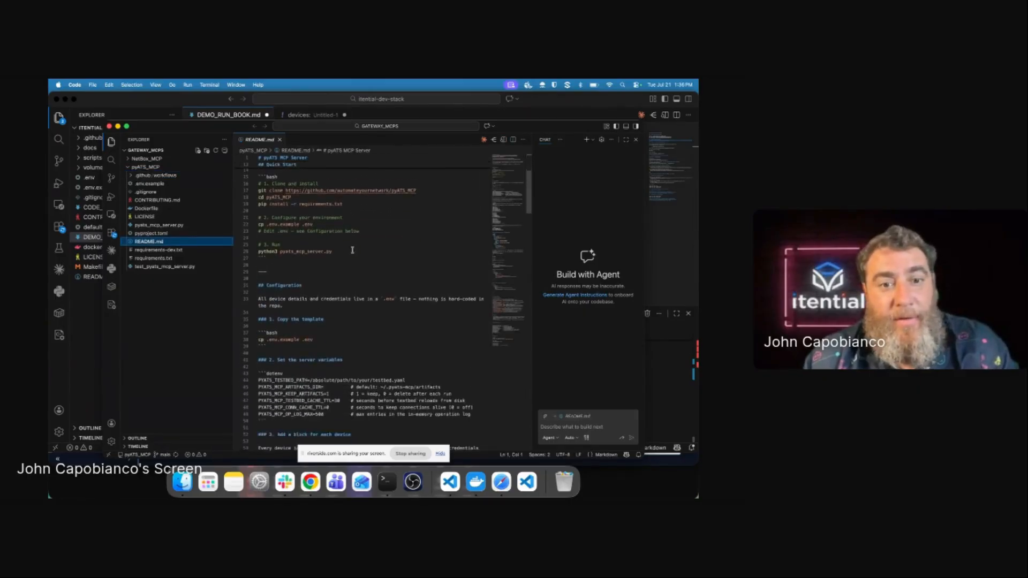
scroll(352, 250, "down", 2)
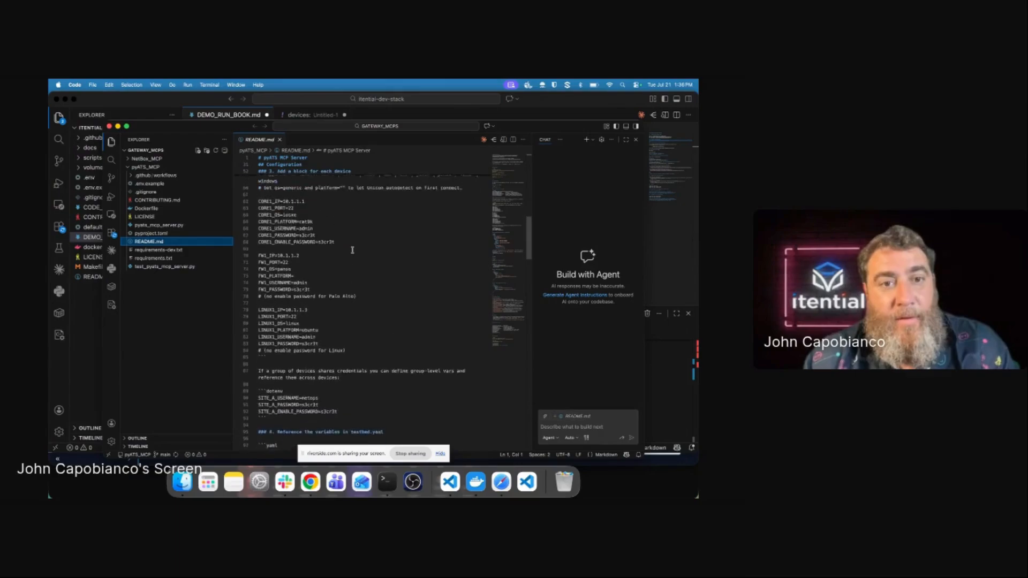
scroll(352, 249, "down", 15)
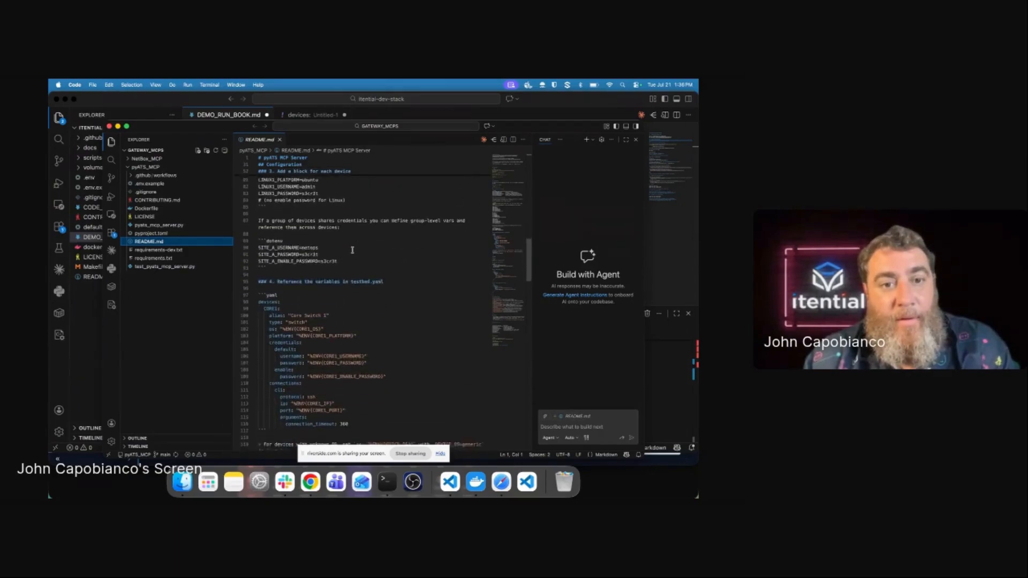
scroll(352, 249, "down", 1)
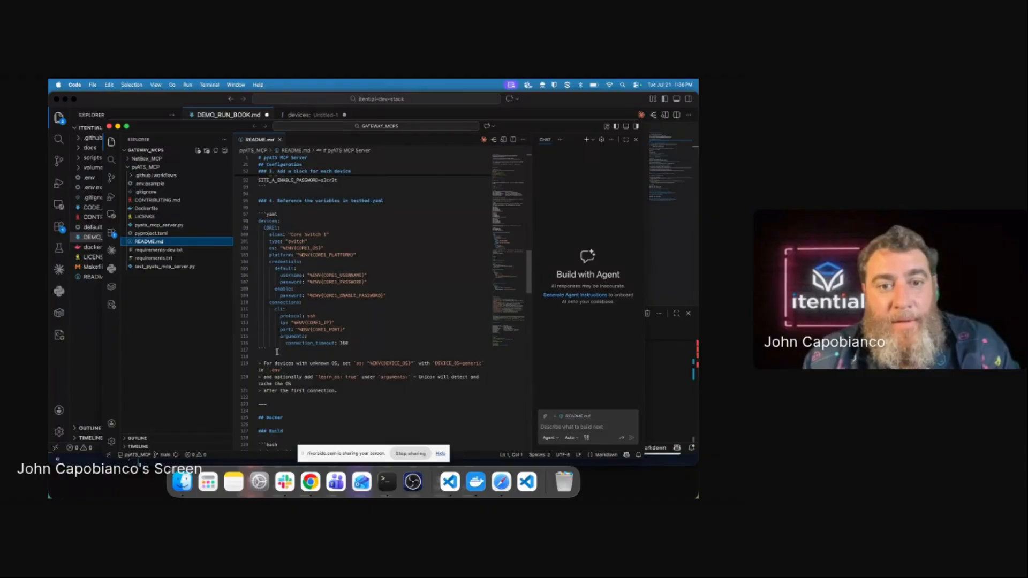
left_click_drag(277, 352, 247, 220)
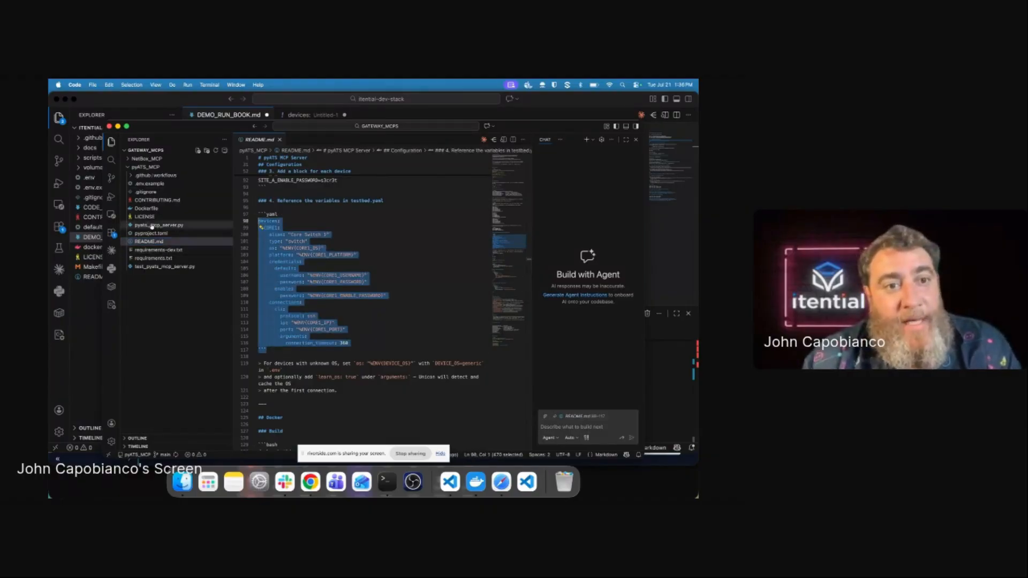
left_click(129, 169)
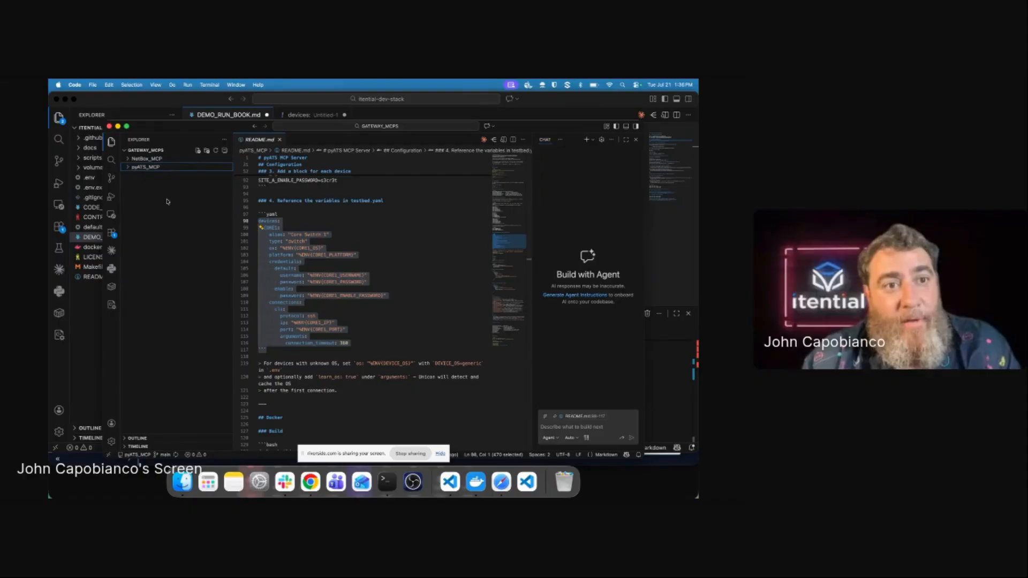
left_click(228, 117)
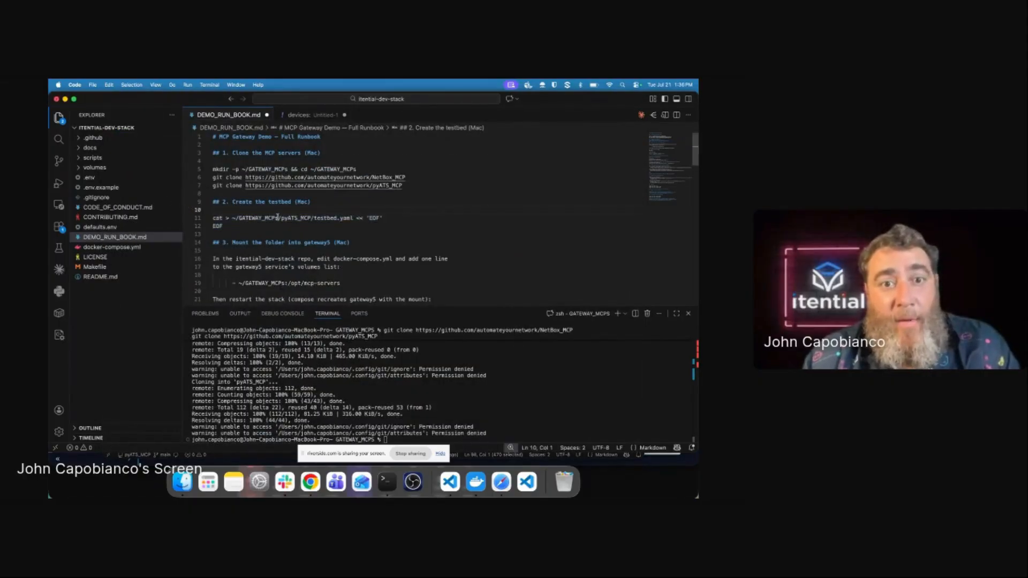
Step: Clear the terminal and run cat > ~/GATEWAY_MCPs/pyATS_MCP/testbed.yaml from the runbook
left_click_drag(355, 218, 182, 220)
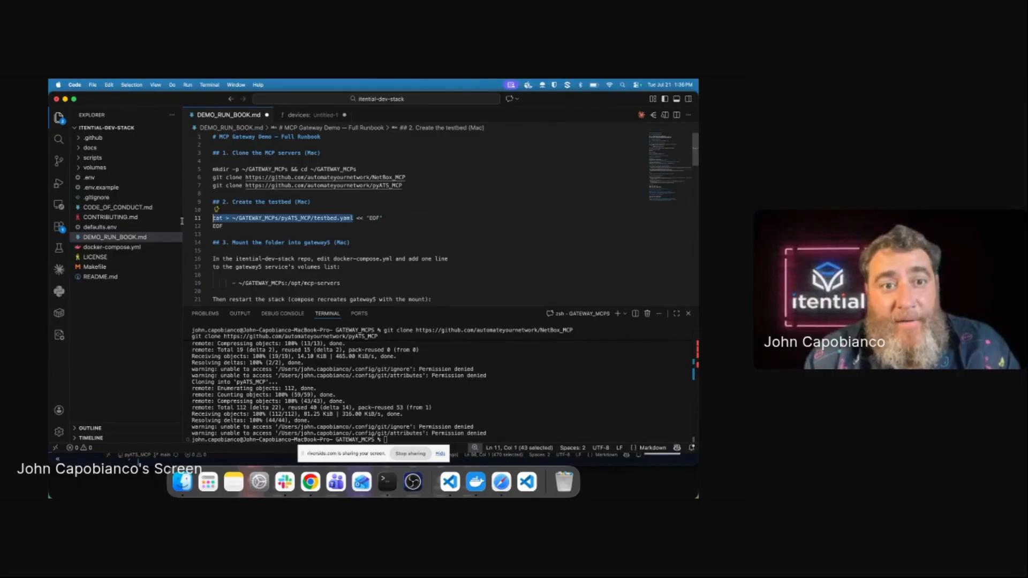
left_click(382, 397)
type("clear")
key("Return")
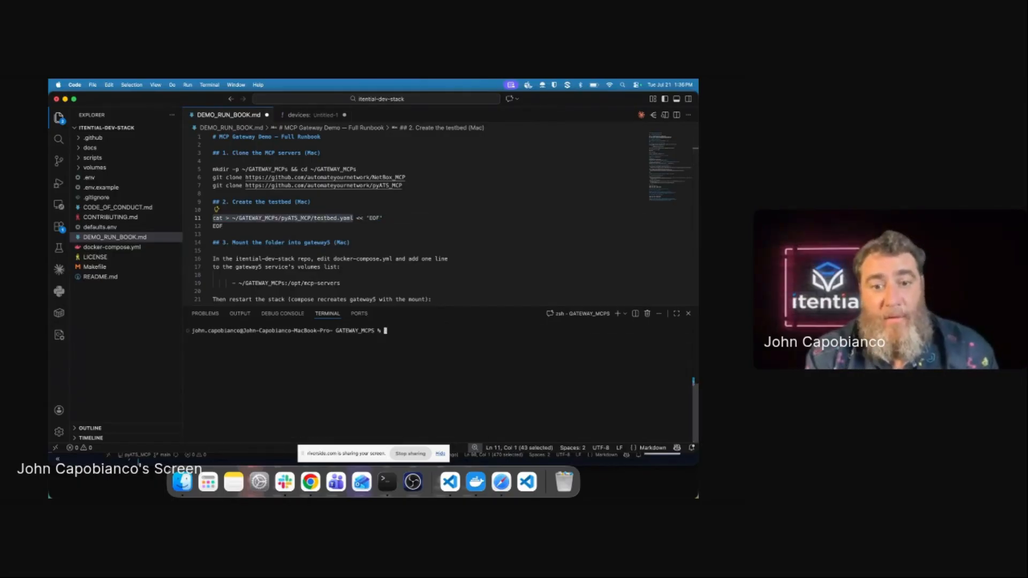
key("super+v")
key("Return")
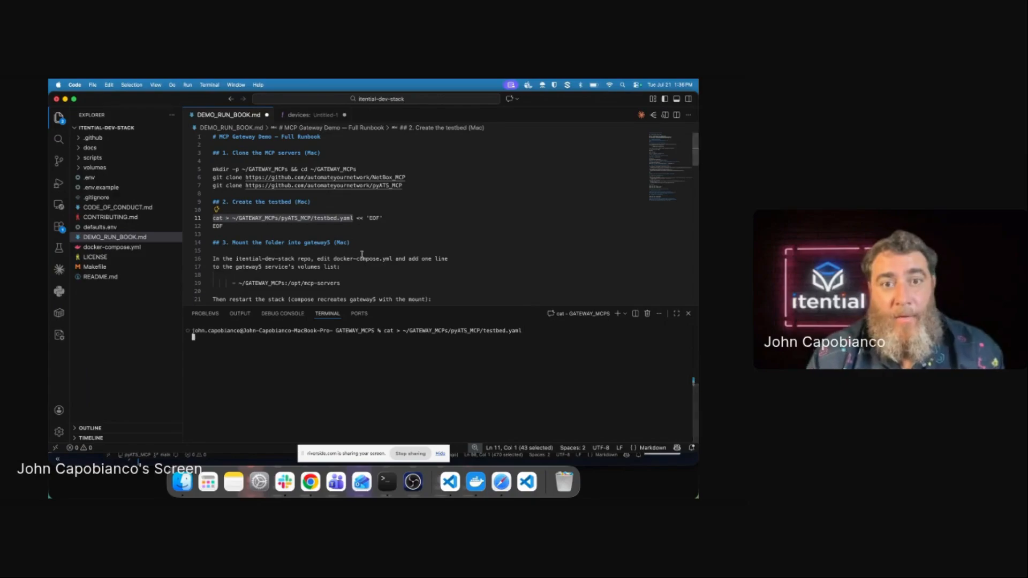
Step: Copy 'EOF' from runbook line 11 and enter it as the first input line
left_click_drag(366, 218, 380, 218)
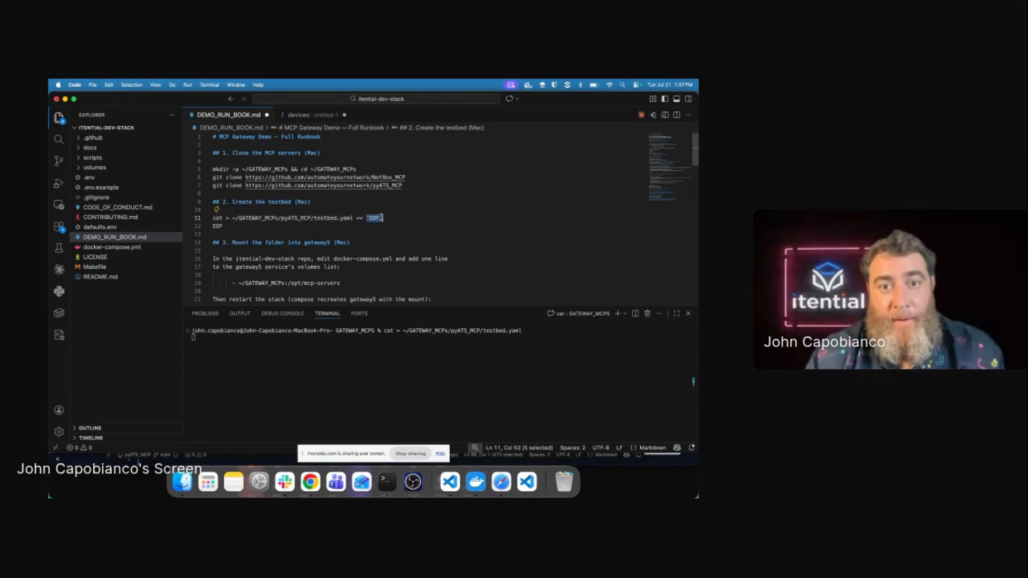
key("cmd+c")
left_click(284, 353)
key("cmd+v")
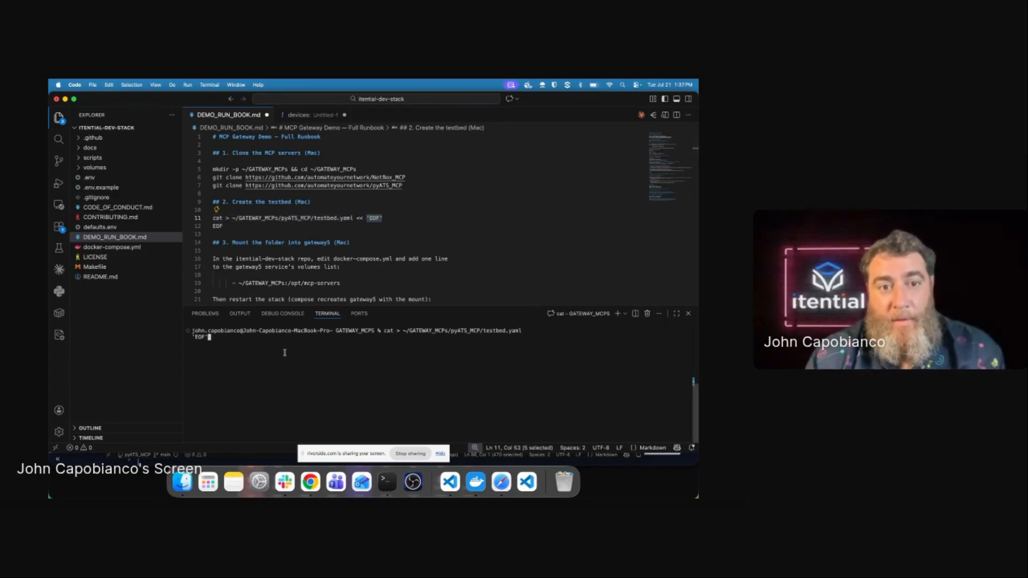
key("Return")
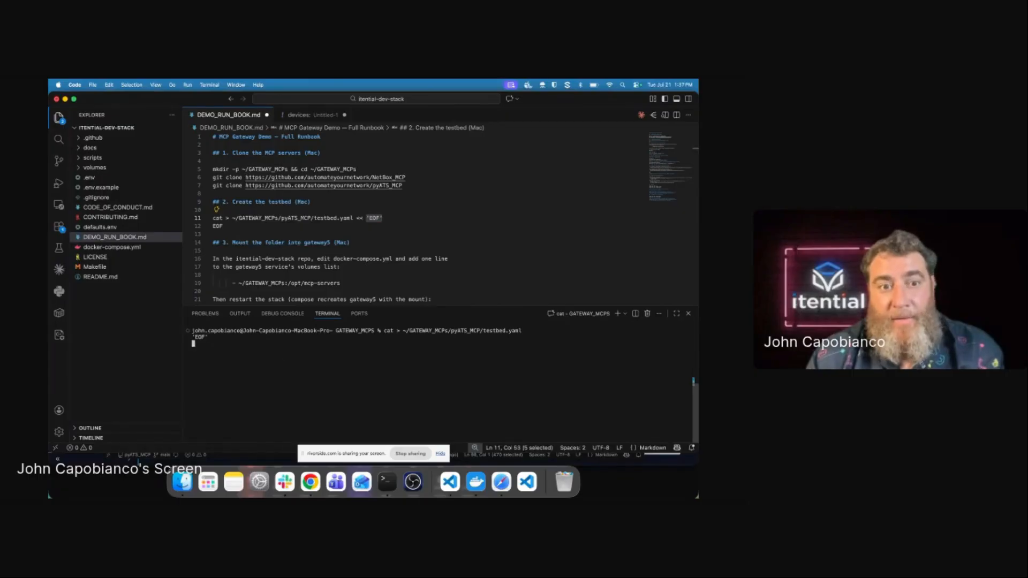
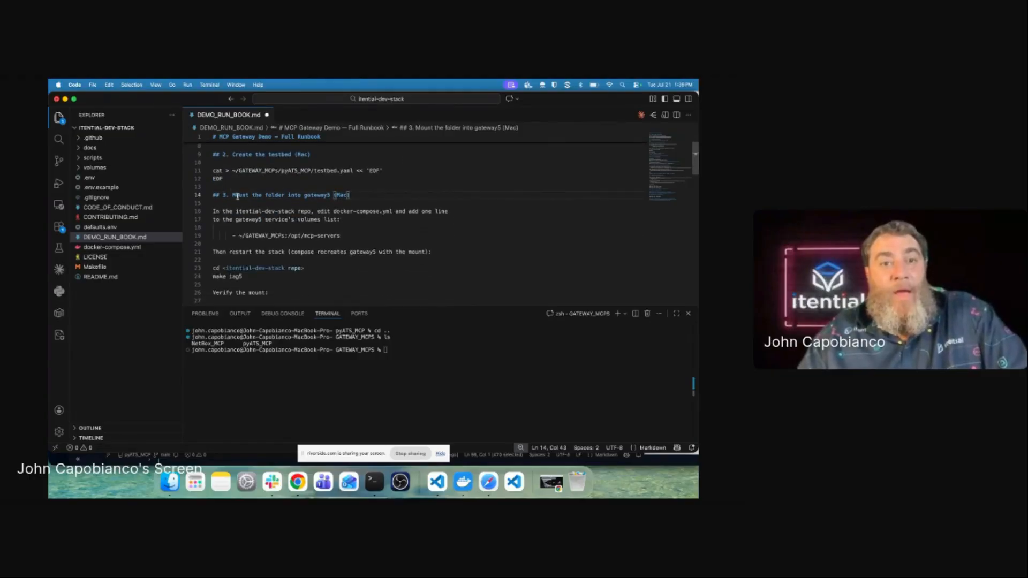
Step: Check the gateway5 volume mount ~/GATEWAY_MCPs:/opt/mcp-servers in docker-compose.yml
left_click_drag(232, 195, 350, 194)
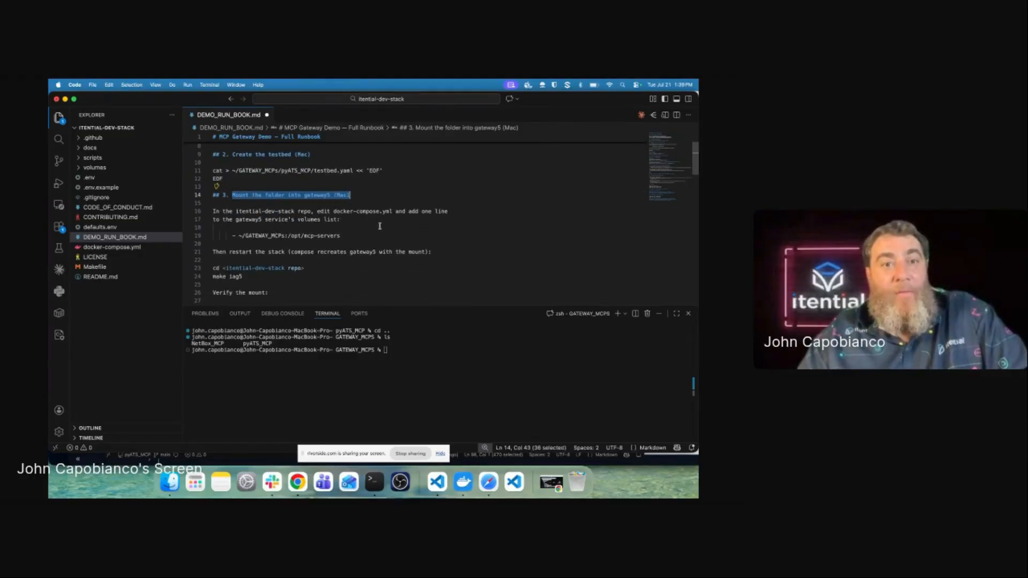
left_click(119, 247)
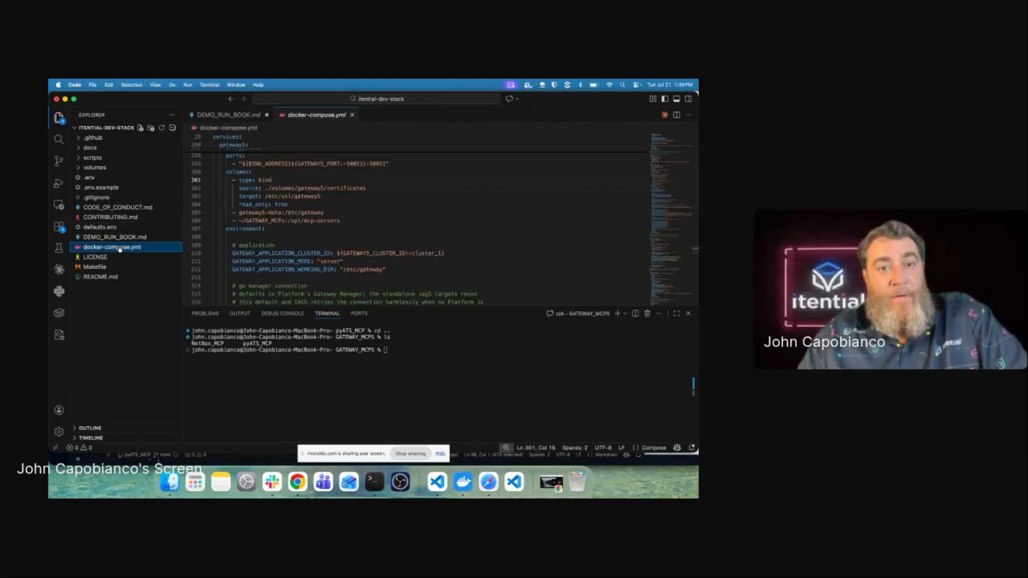
scroll(349, 206, "up", 2)
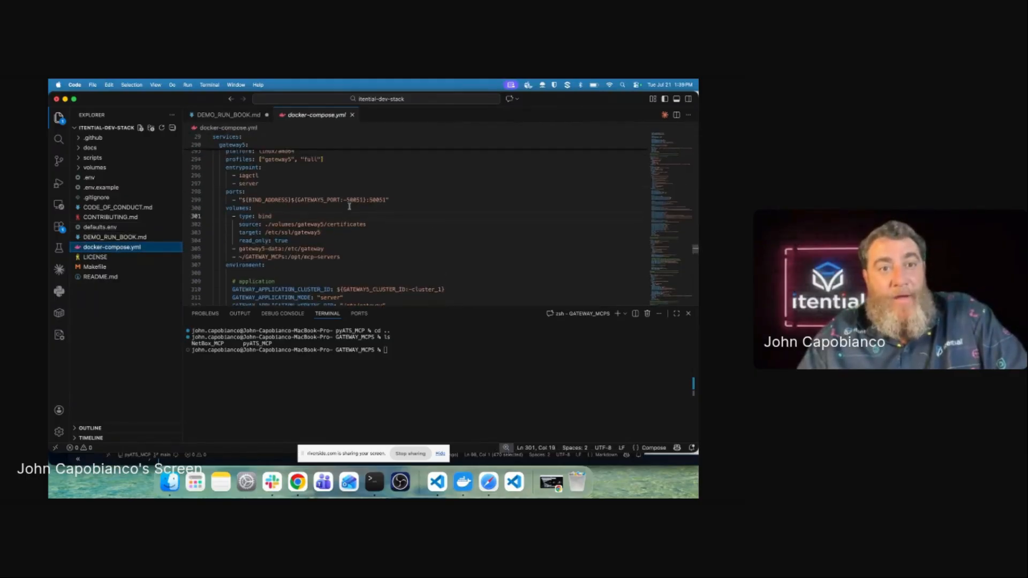
scroll(349, 206, "up", 3)
left_click_drag(248, 177, 210, 178)
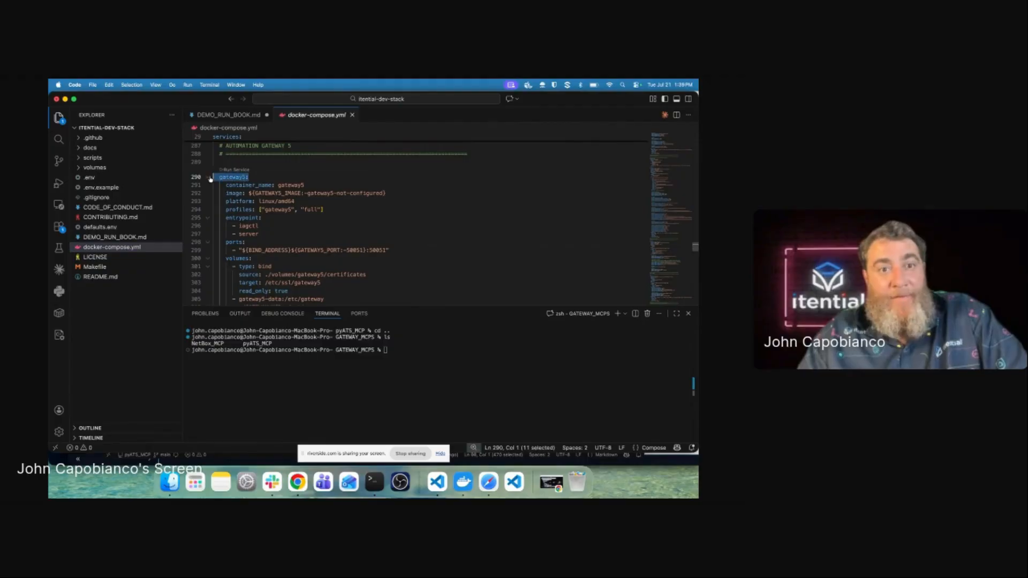
scroll(241, 208, "down", 3)
left_click_drag(255, 212, 188, 208)
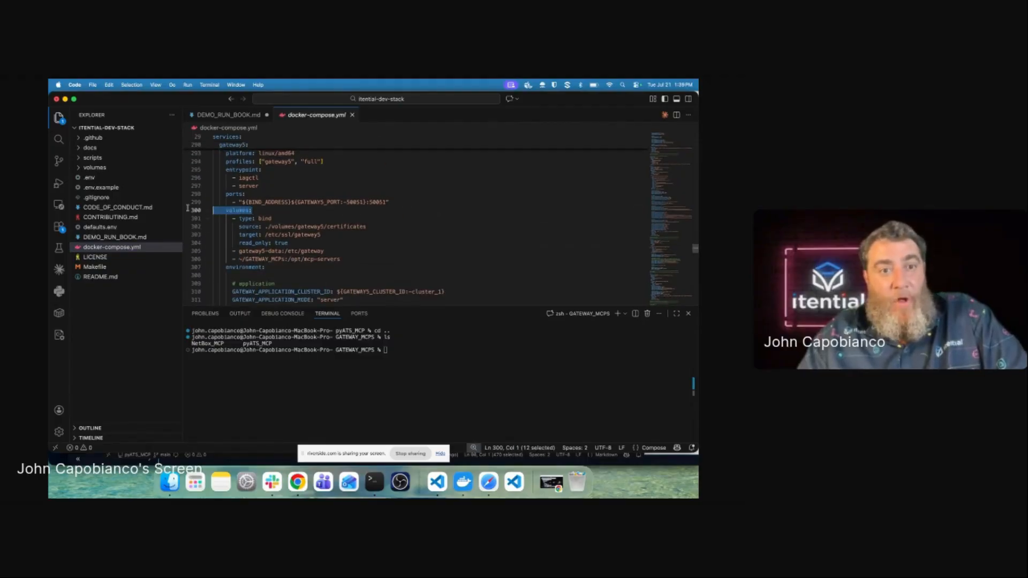
left_click_drag(342, 260, 198, 260)
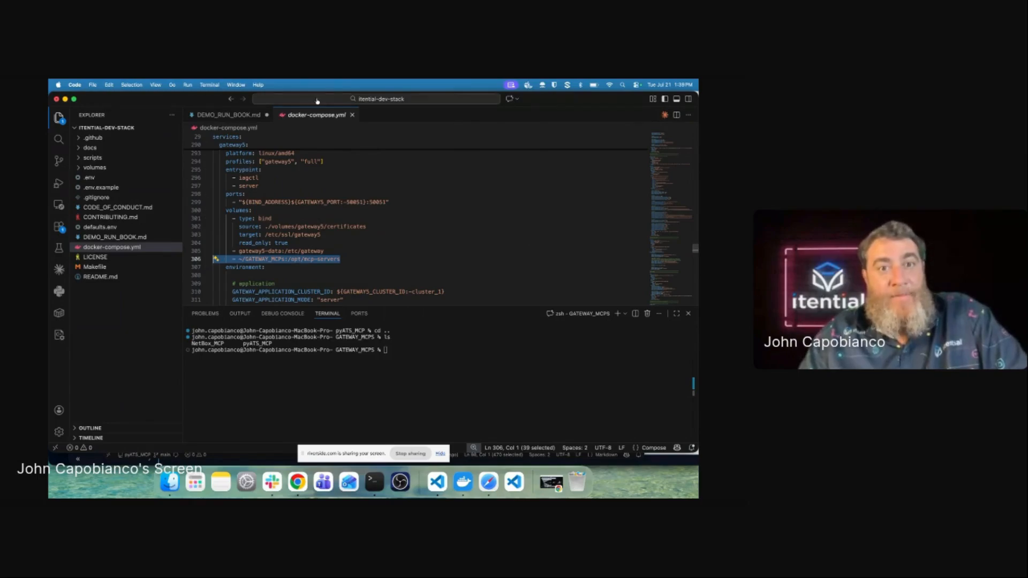
left_click(352, 115)
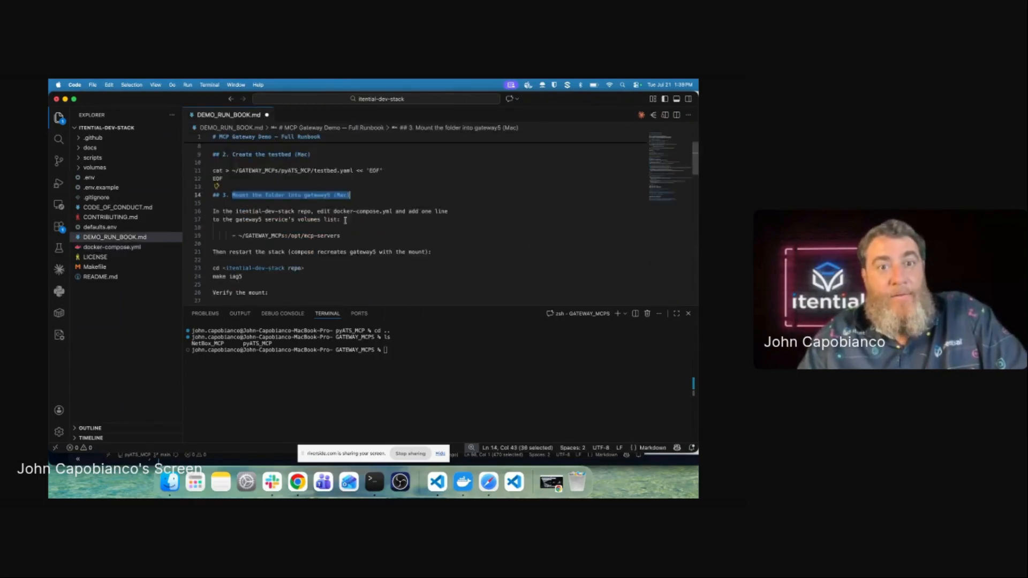
scroll(350, 224, "down", 2)
Step: Restart gateway5 with make iag5 in itential-dev-stack, then list /opt/mcp-servers inside it
left_click(386, 350)
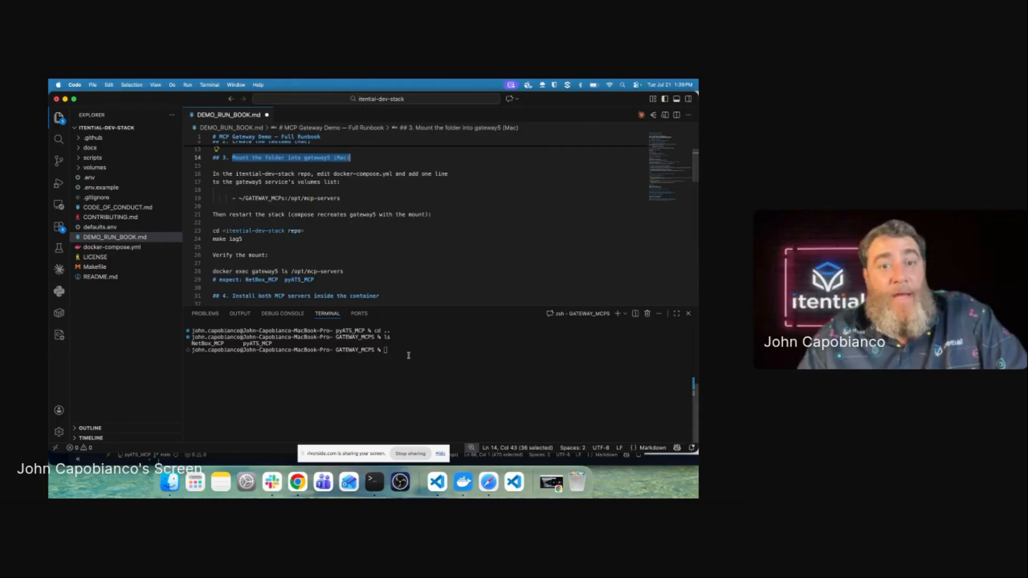
type("c")
type("d")
key("Return")
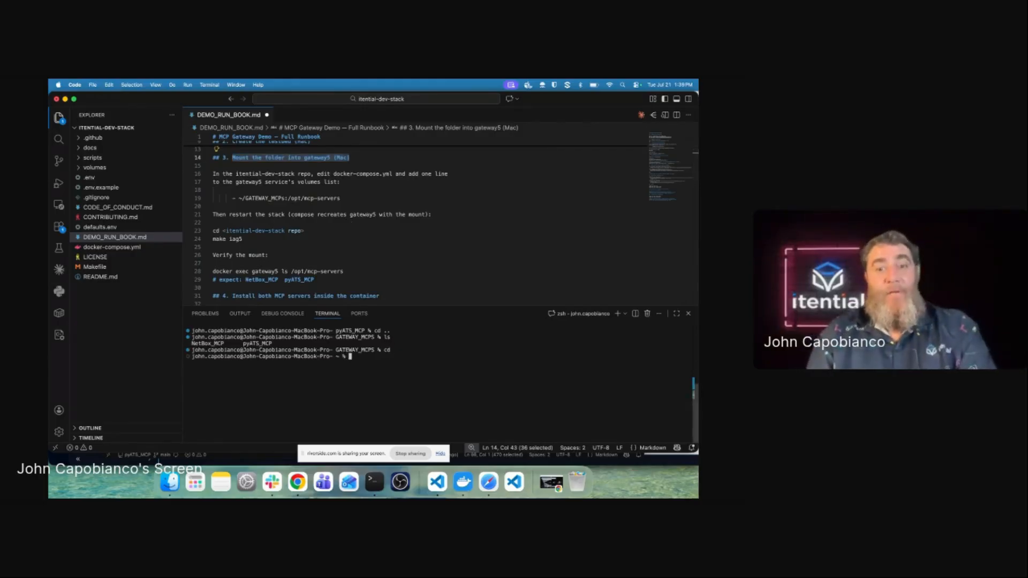
type("cd igt")
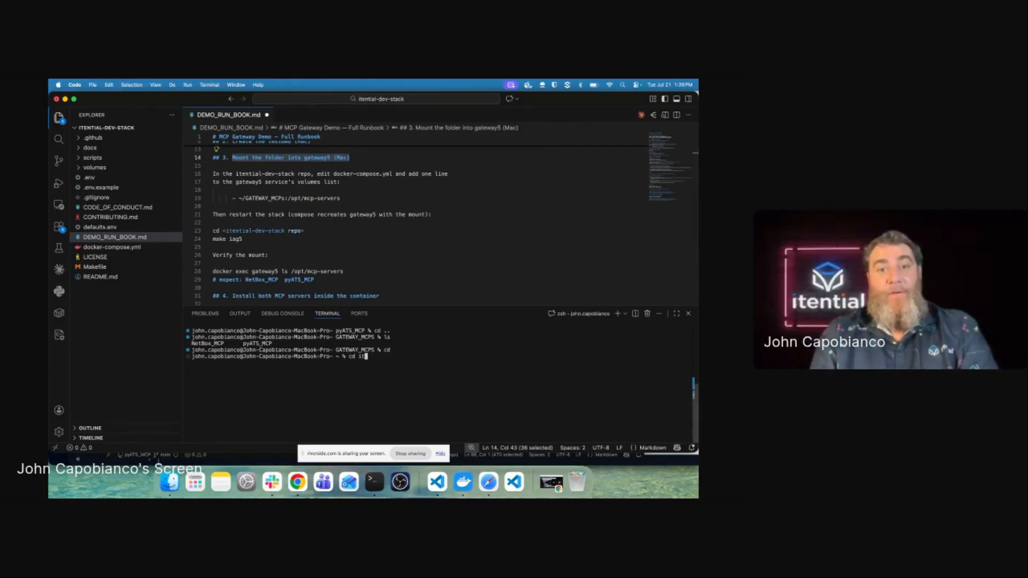
type("ential-dev-stack")
key("Return")
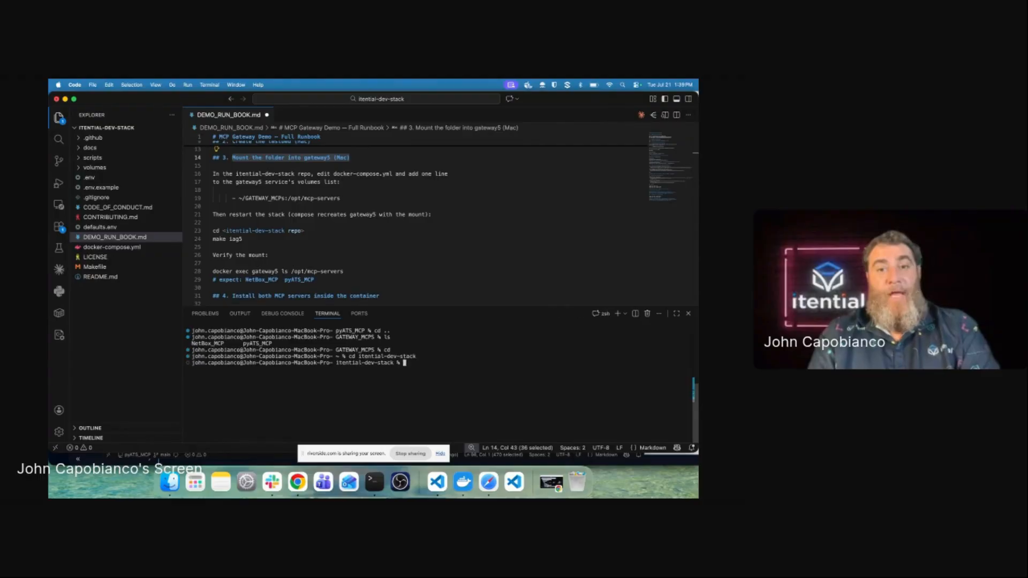
type("make iag5")
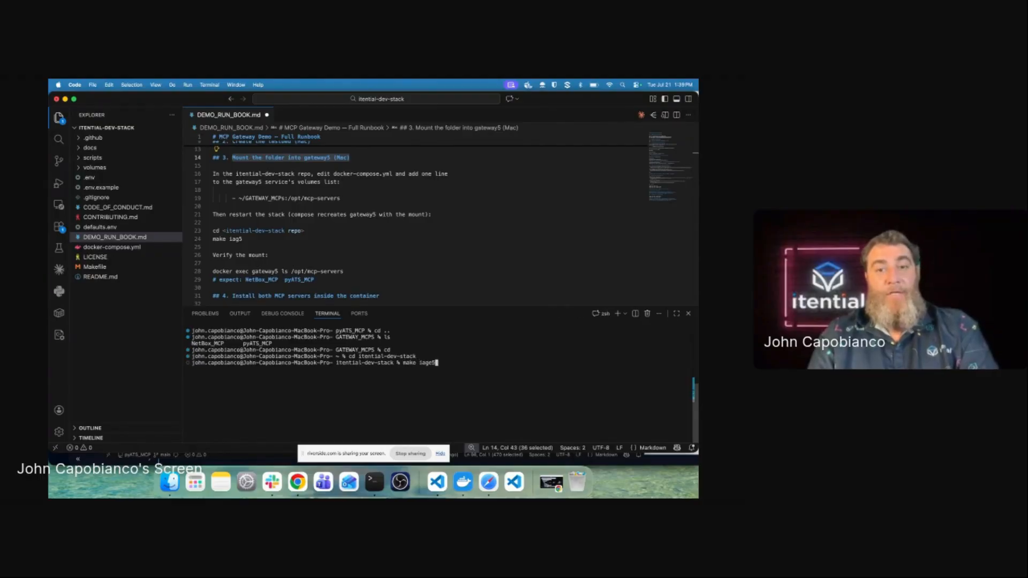
key("BackSpace")
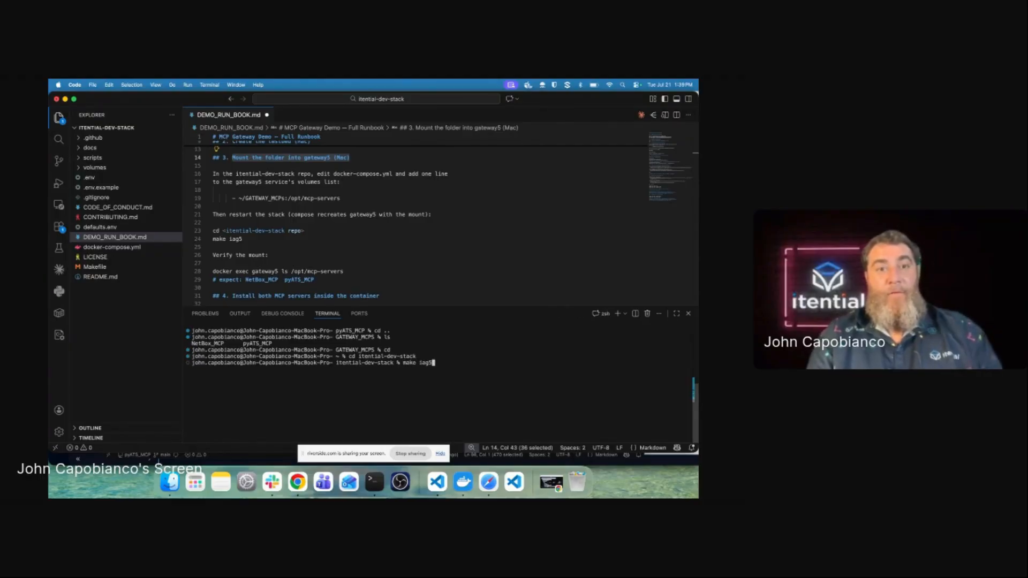
type("5")
key("Return")
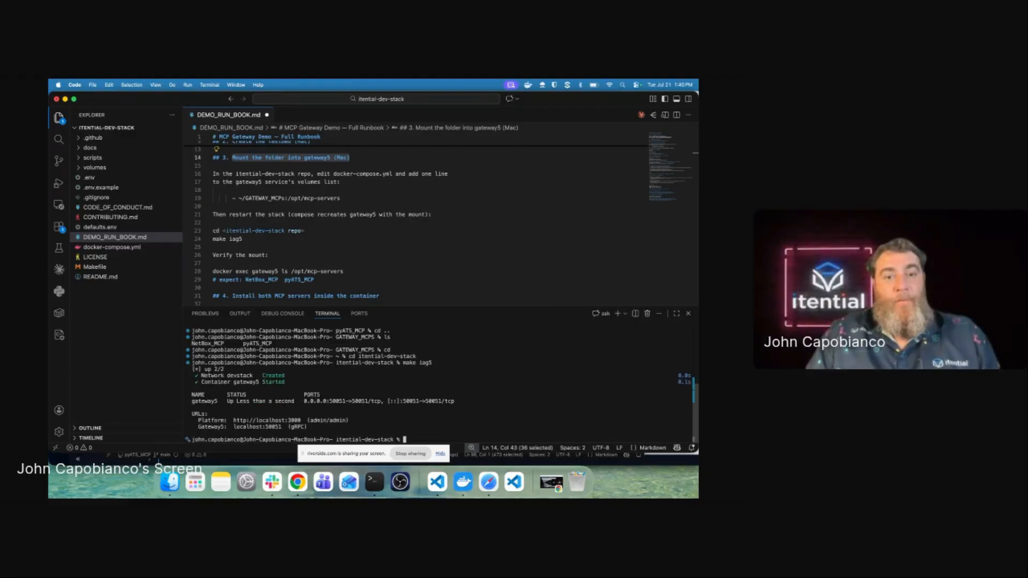
type("dock")
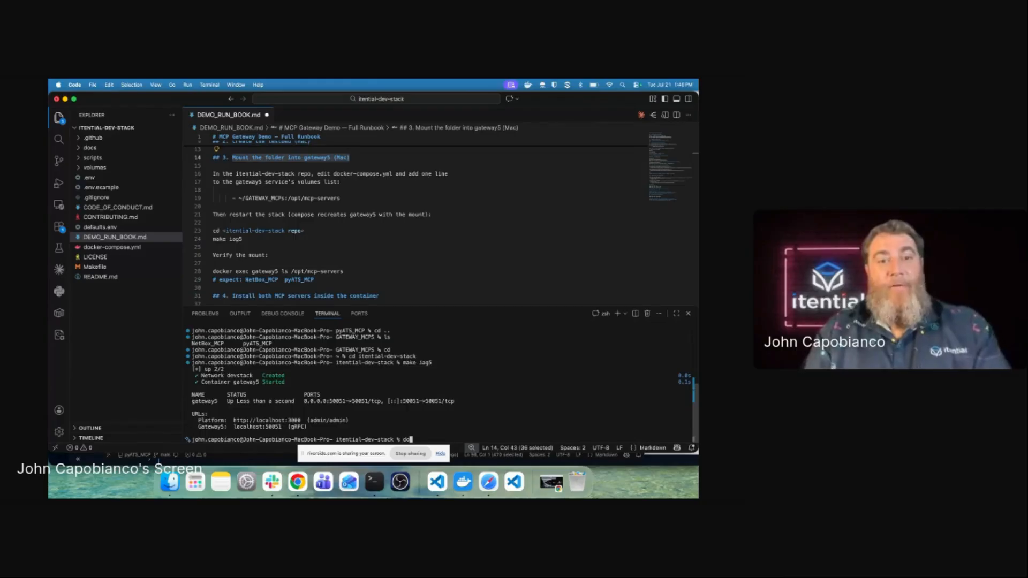
type("er exec ")
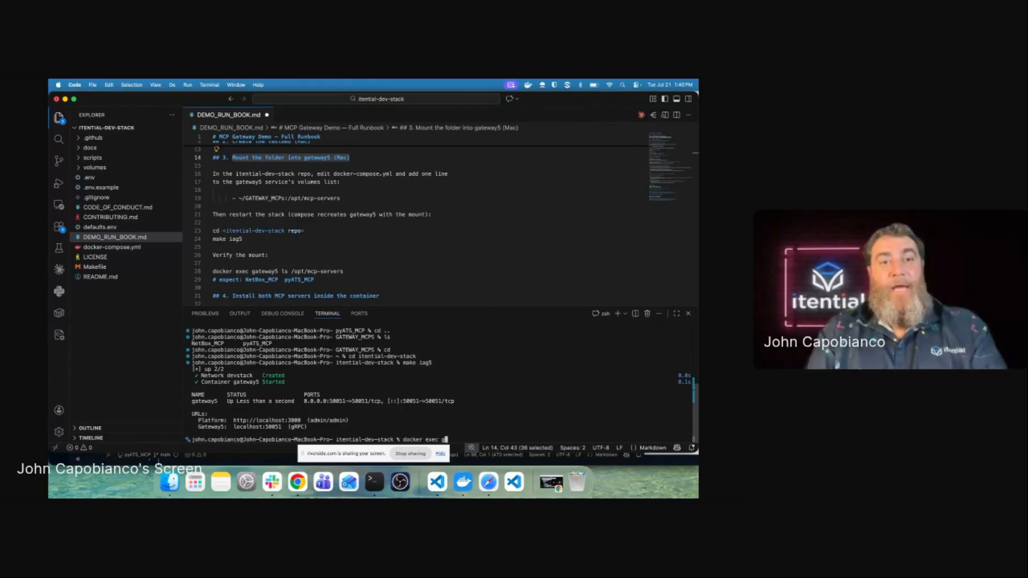
type("gat")
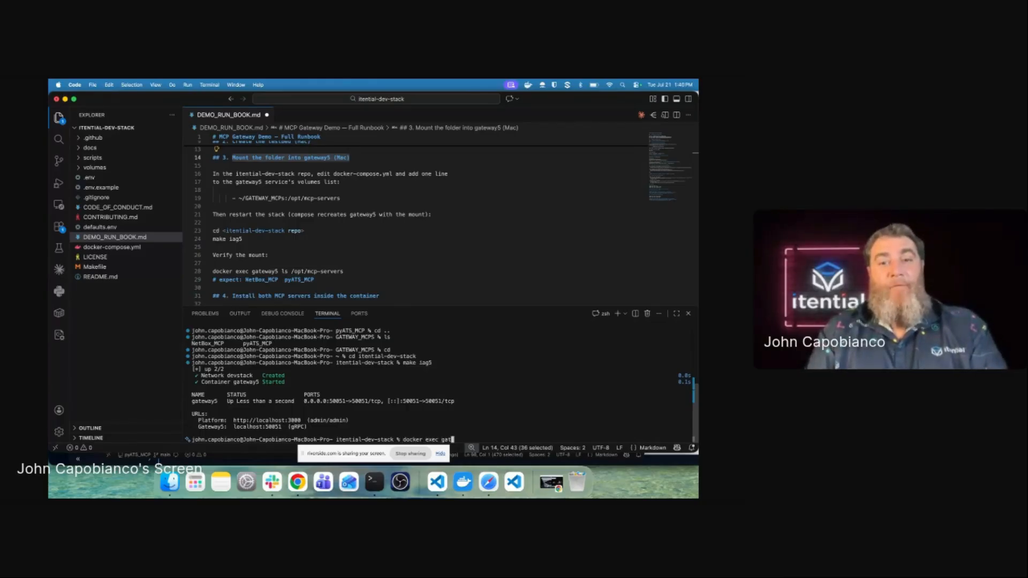
type("ewa")
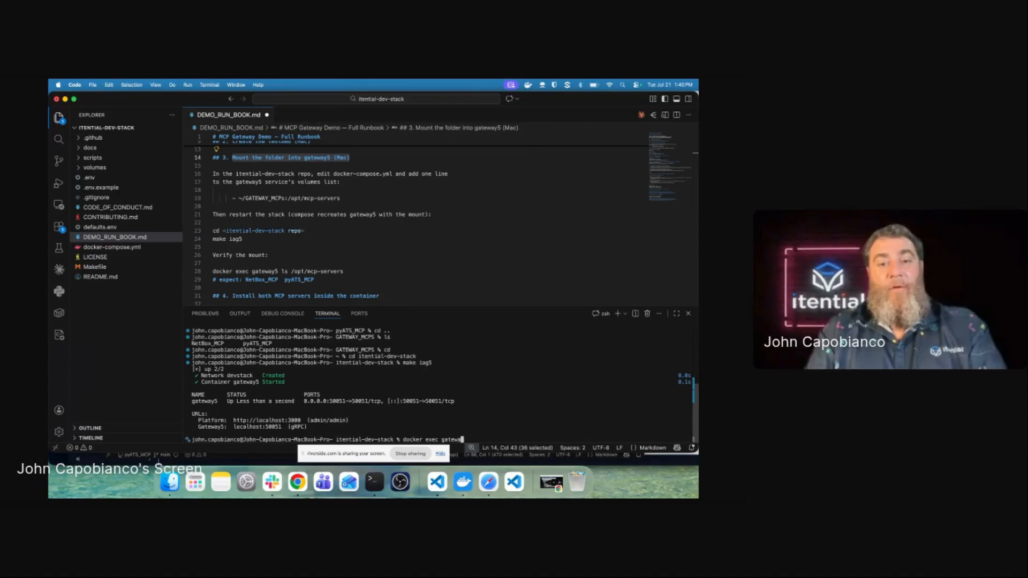
type("y5")
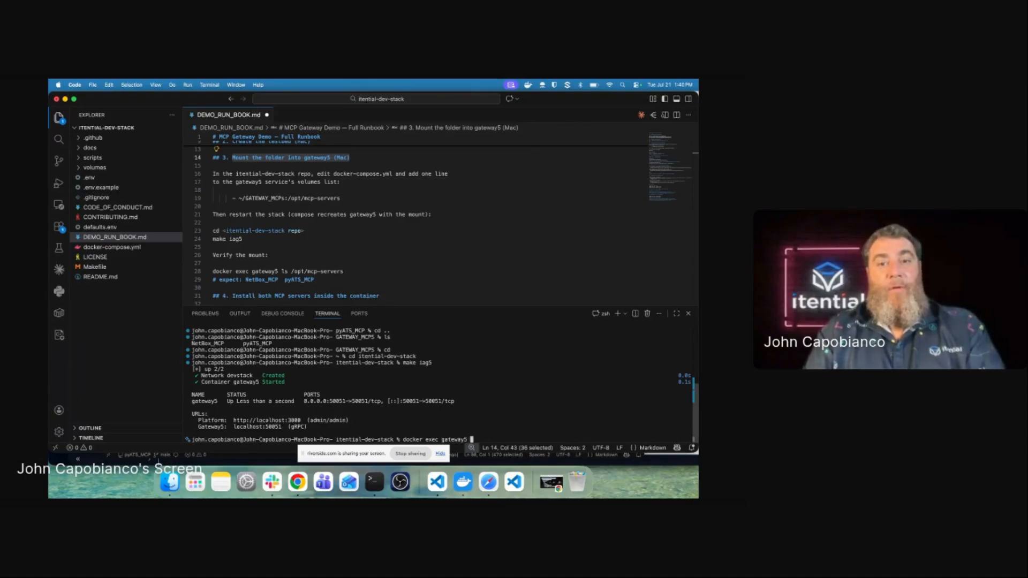
type(" ls /opt/mc")
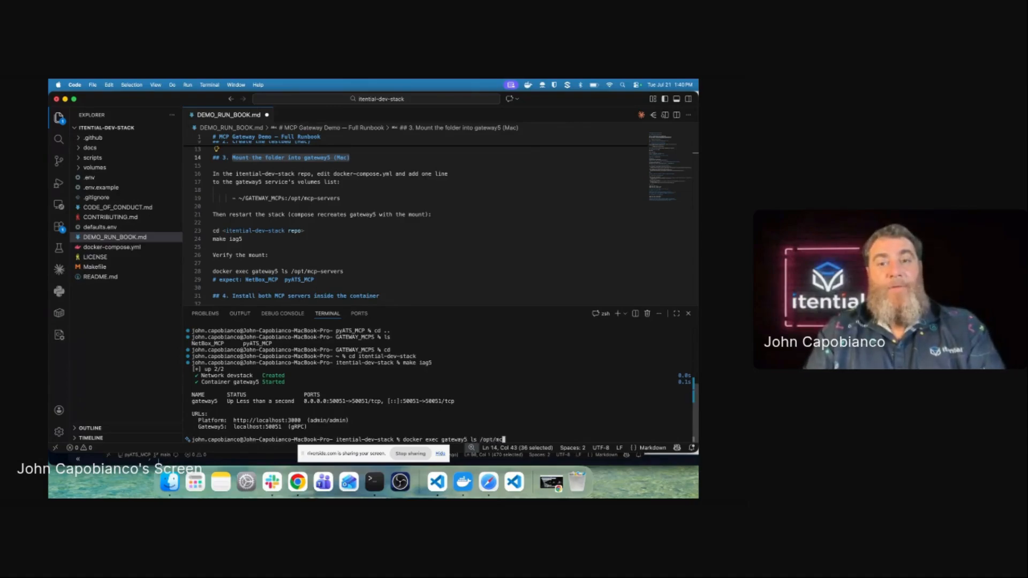
type("p-servers")
key("Return")
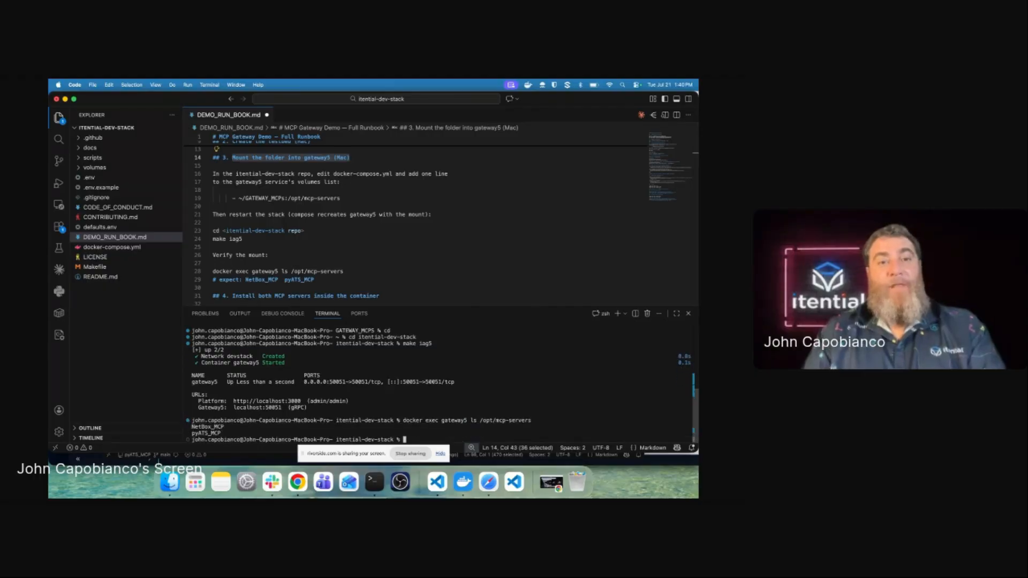
Step: Run the runbook's docker exec -it gateway5 command in the terminal
scroll(450, 256, "down", 5)
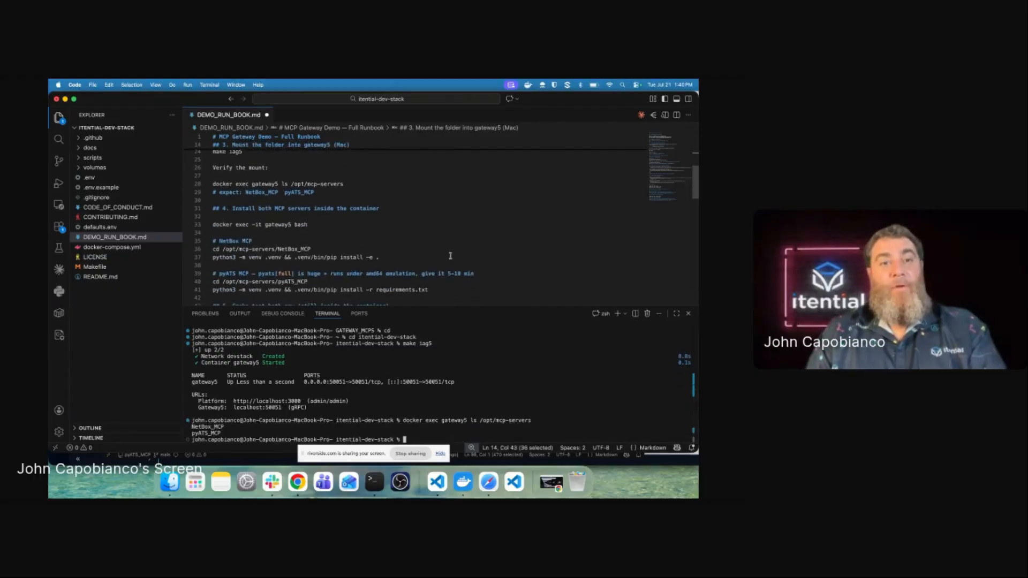
scroll(450, 256, "down", 1)
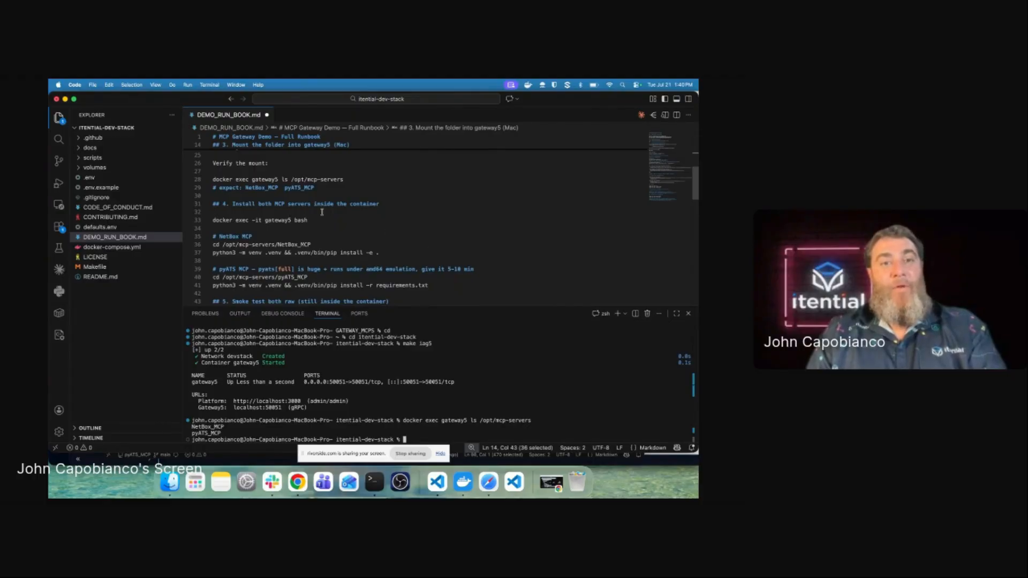
left_click_drag(307, 220, 198, 220)
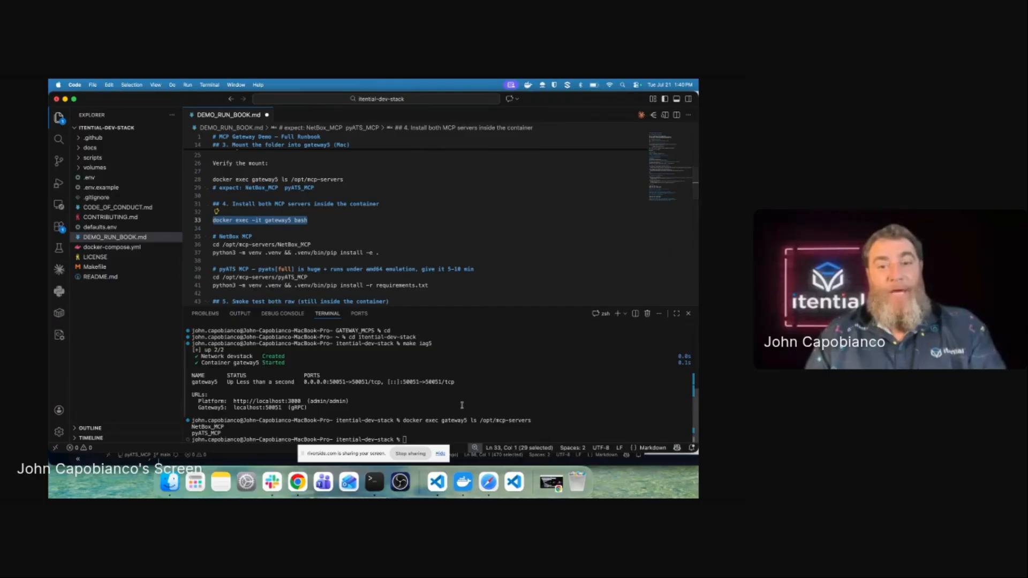
key("super+Return")
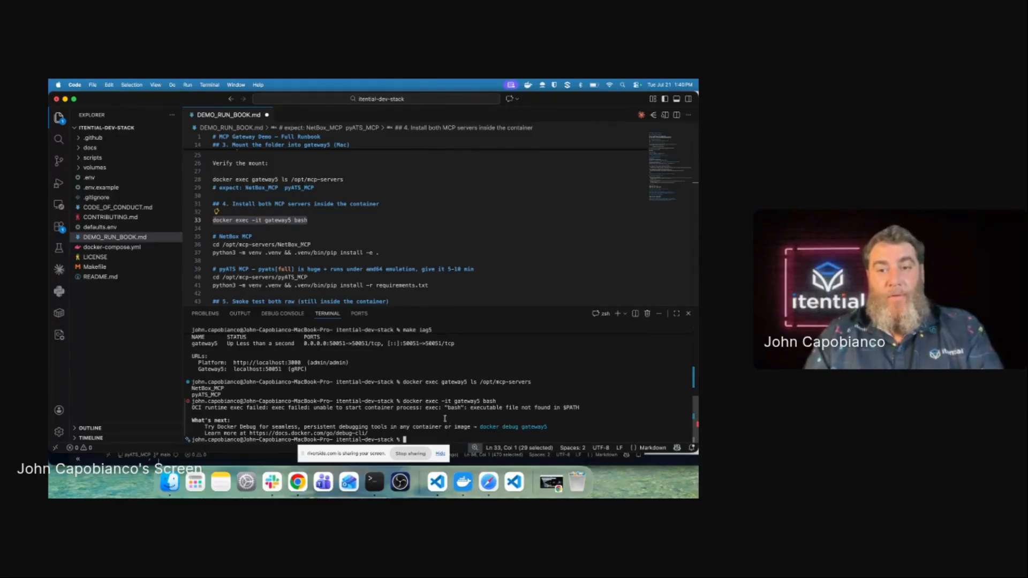
key("Up")
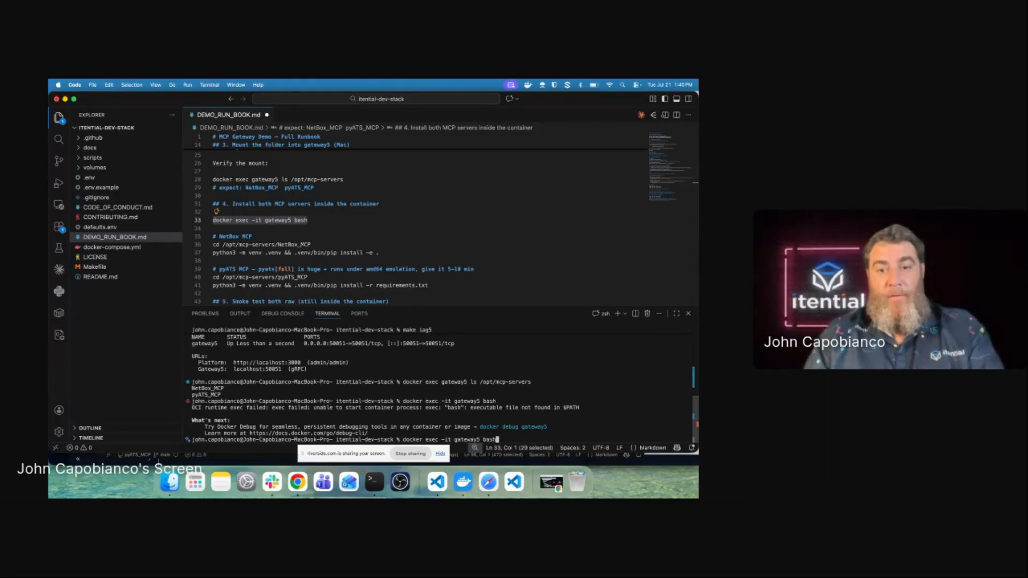
key("BackSpace")
key("BackSpace")
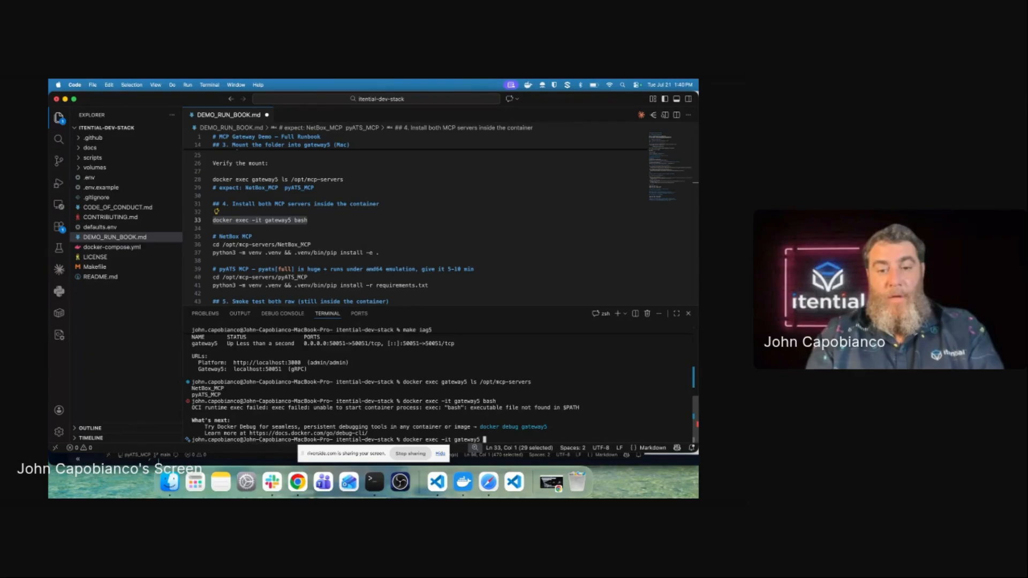
key("Return")
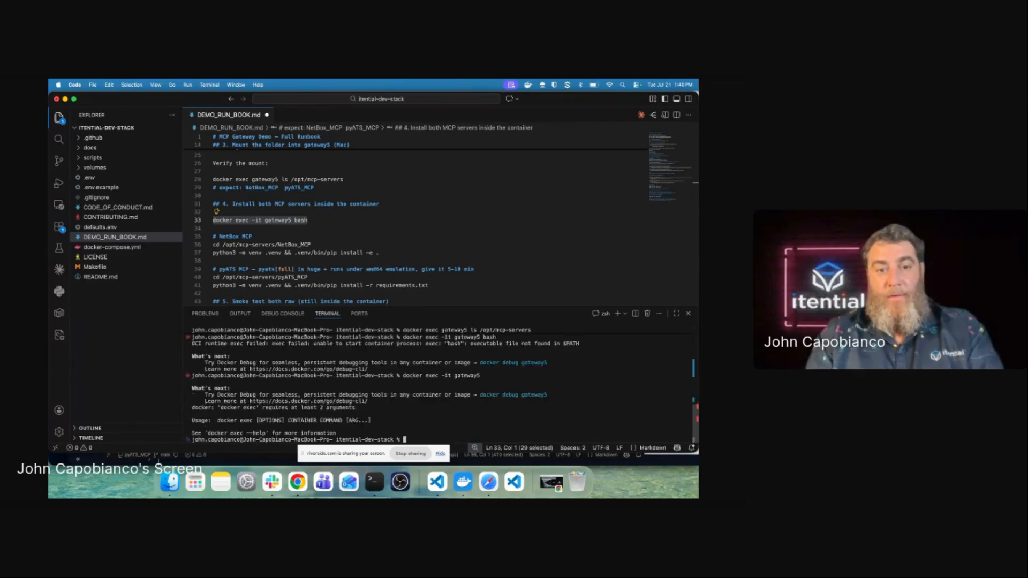
Step: Retry the exec into gateway5 with bash, then with shell; both fail
key("Up")
type("bash")
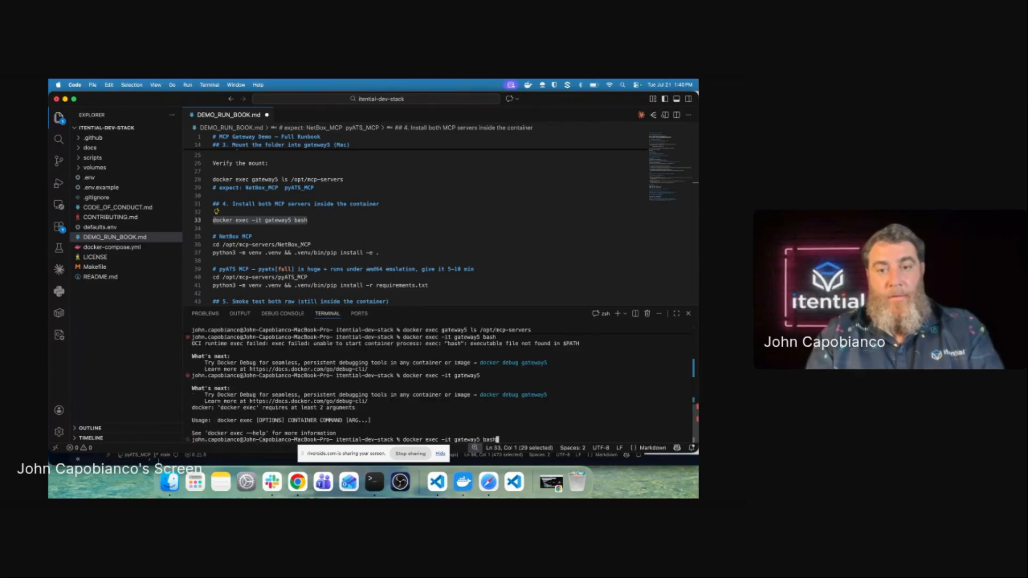
key("Return")
key("Up")
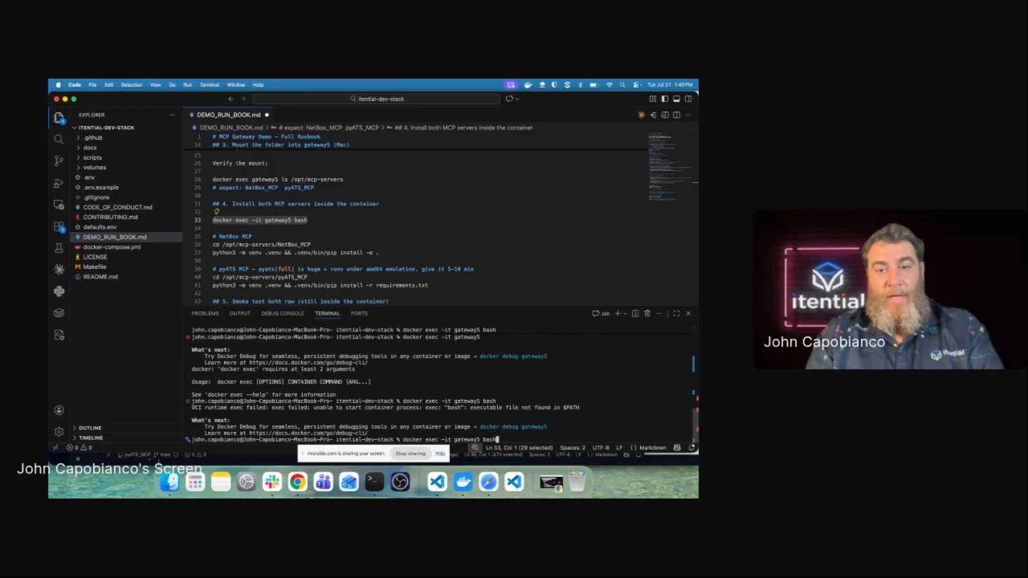
key("BackSpace")
key("BackSpace")
key("BackSpace")
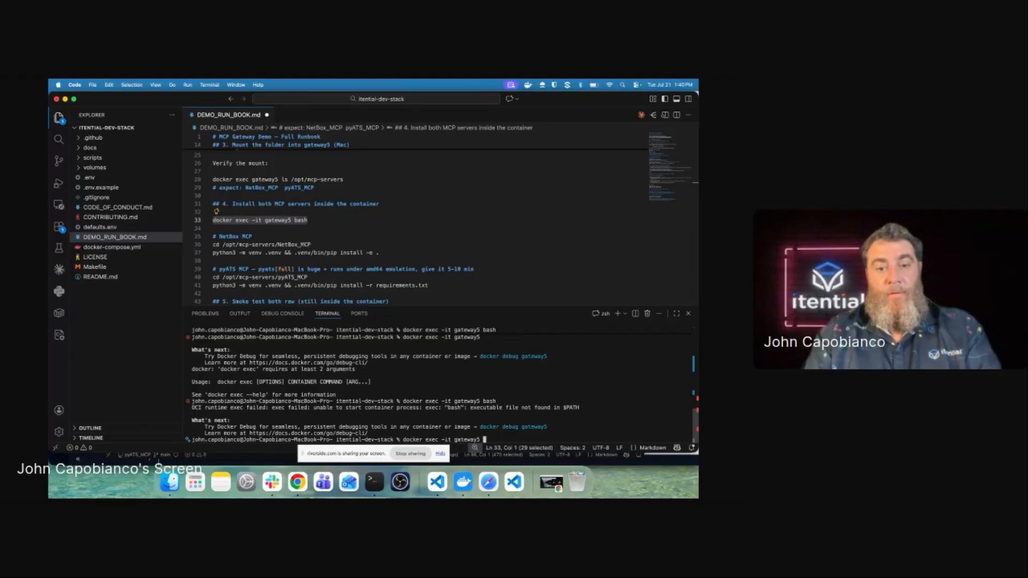
type("shell")
key("Return")
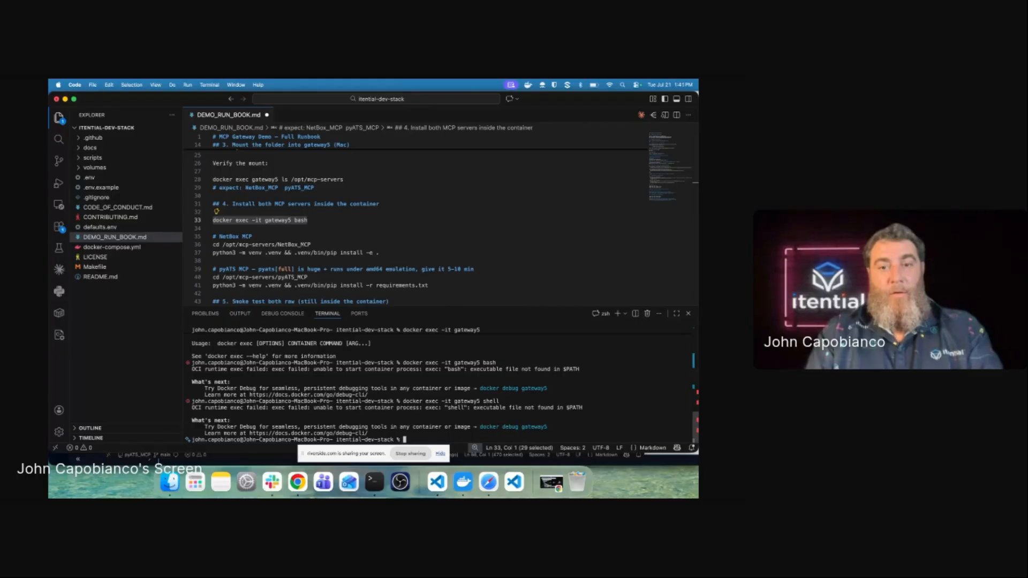
Step: Clear the recalled command and reselect the docker exec -it gateway5 bash runbook line
key("Up")
key("BackSpace")
key("BackSpace")
key("BackSpace")
key("BackSpace")
key("BackSpace")
key("BackSpace")
key("BackSpace")
key("BackSpace")
key("BackSpace")
key("BackSpace")
key("BackSpace")
key("BackSpace")
key("BackSpace")
key("BackSpace")
key("BackSpace")
key("BackSpace")
key("BackSpace")
key("BackSpace")
key("BackSpace")
key("BackSpace")
key("BackSpace")
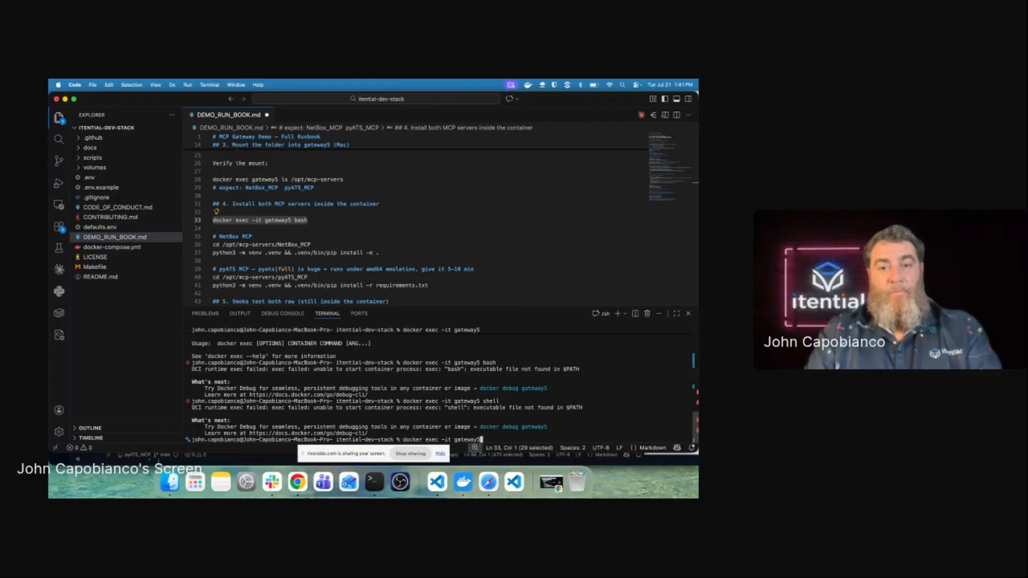
key("BackSpace")
key("BackSpace")
key("BackSpace")
key("BackSpace")
key("BackSpace")
key("BackSpace")
key("BackSpace")
key("BackSpace")
key("BackSpace")
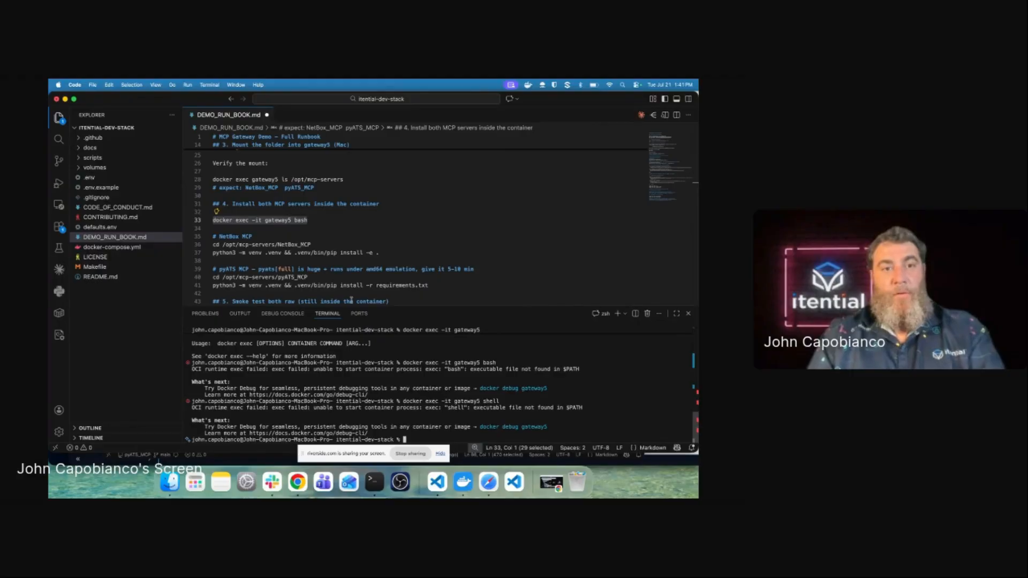
left_click(309, 229)
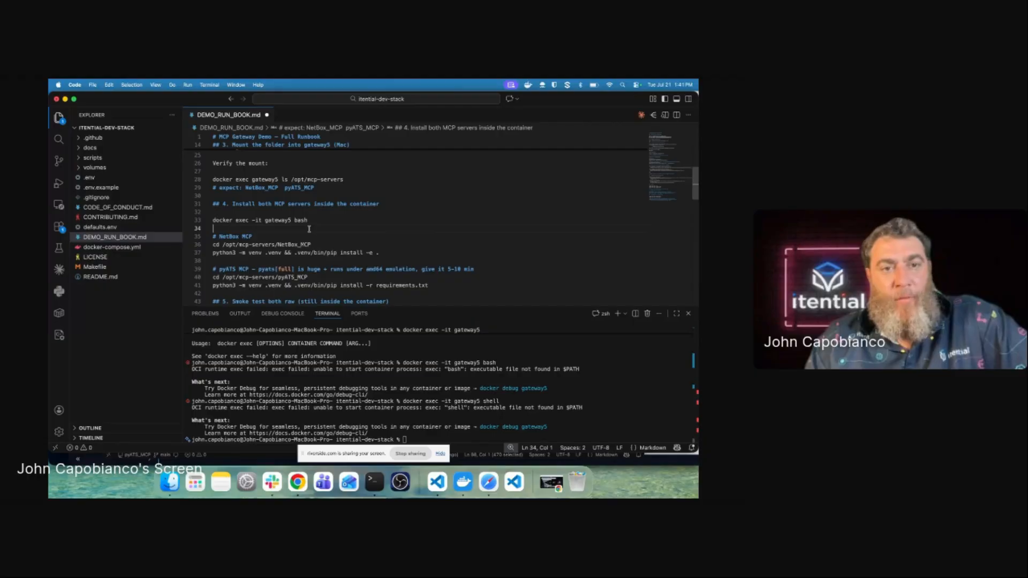
left_click_drag(308, 222, 211, 221)
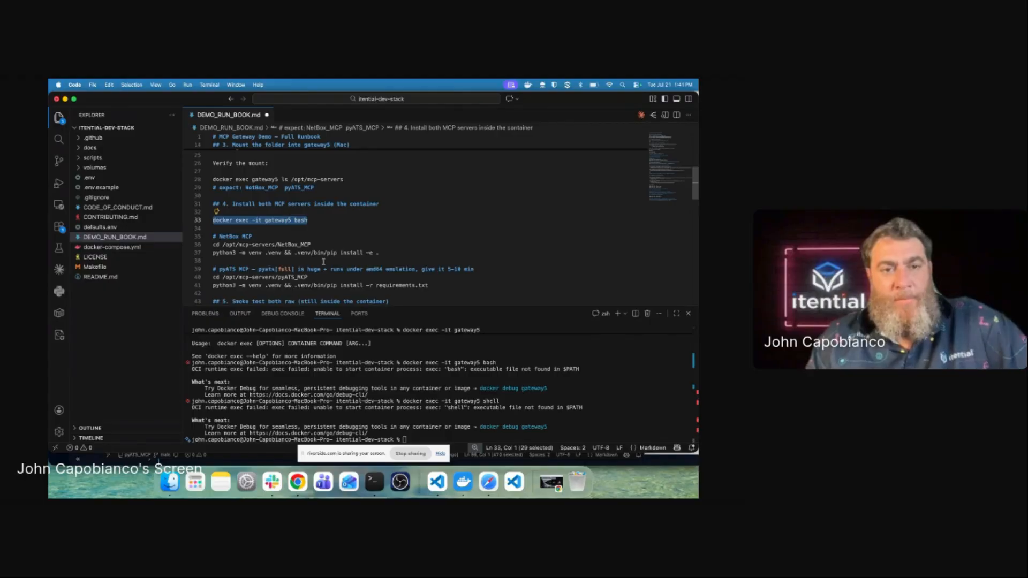
left_click(447, 391)
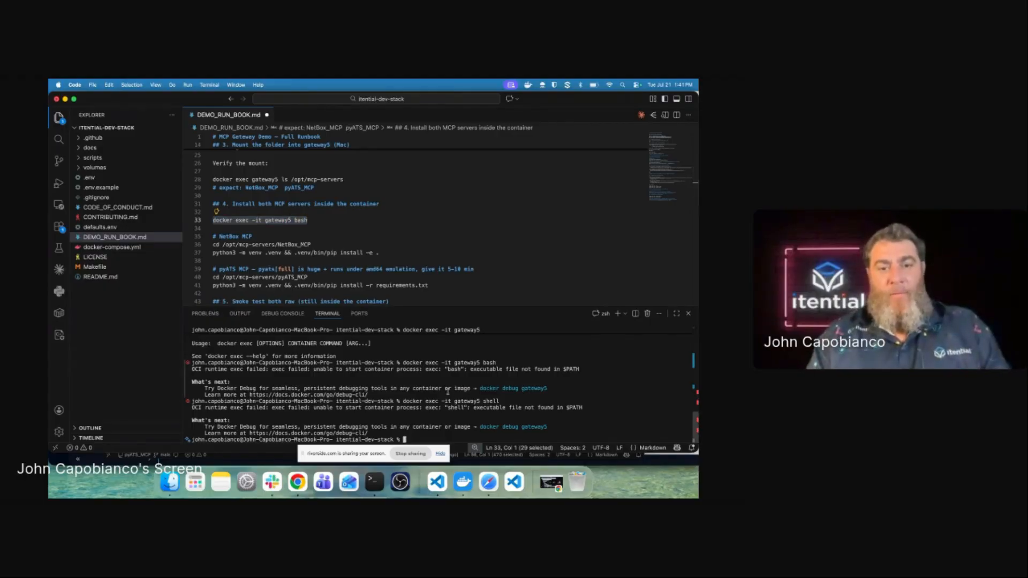
Step: Change the terminal into GATEWAY_MCPS/NetBox_MCP
type("cd ")
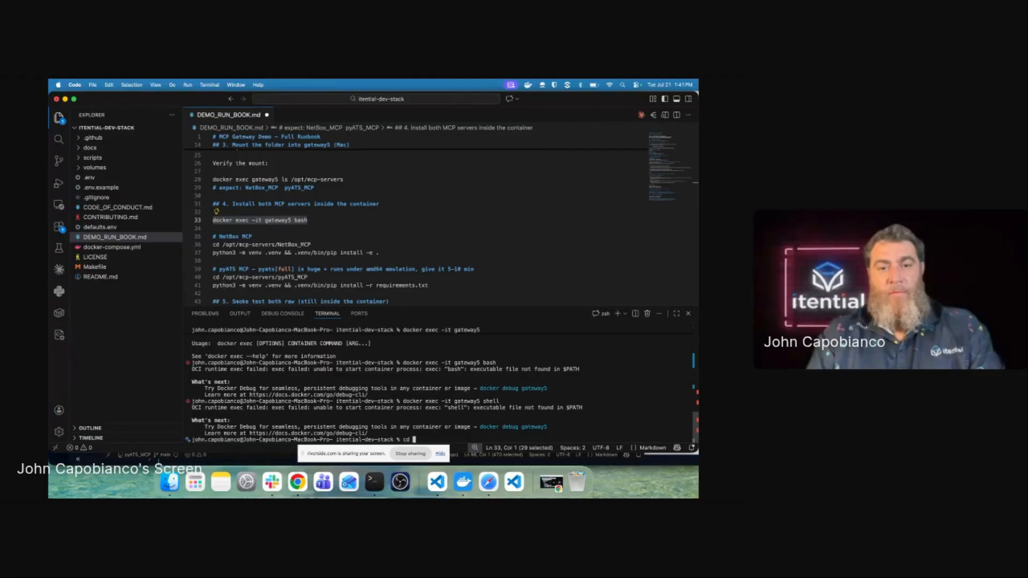
type("..")
key("Return")
type("cd Git")
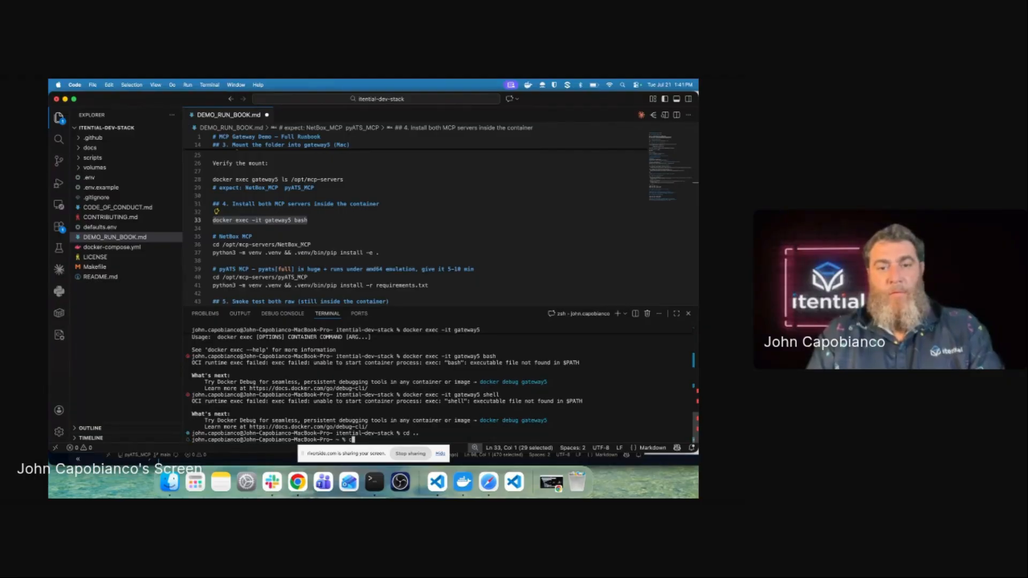
key("BackSpace")
key("BackSpace")
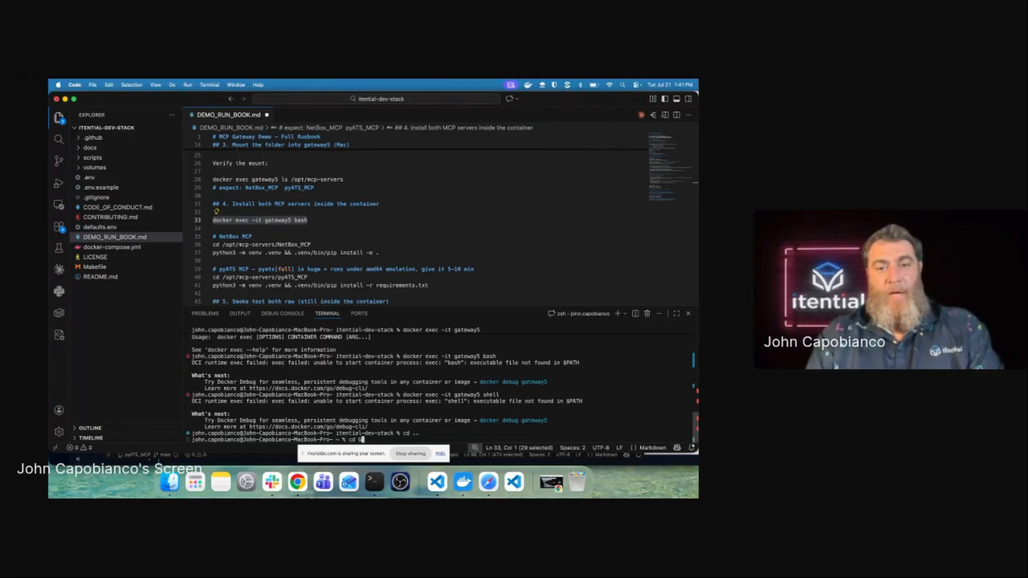
type("AT")
key("Tab")
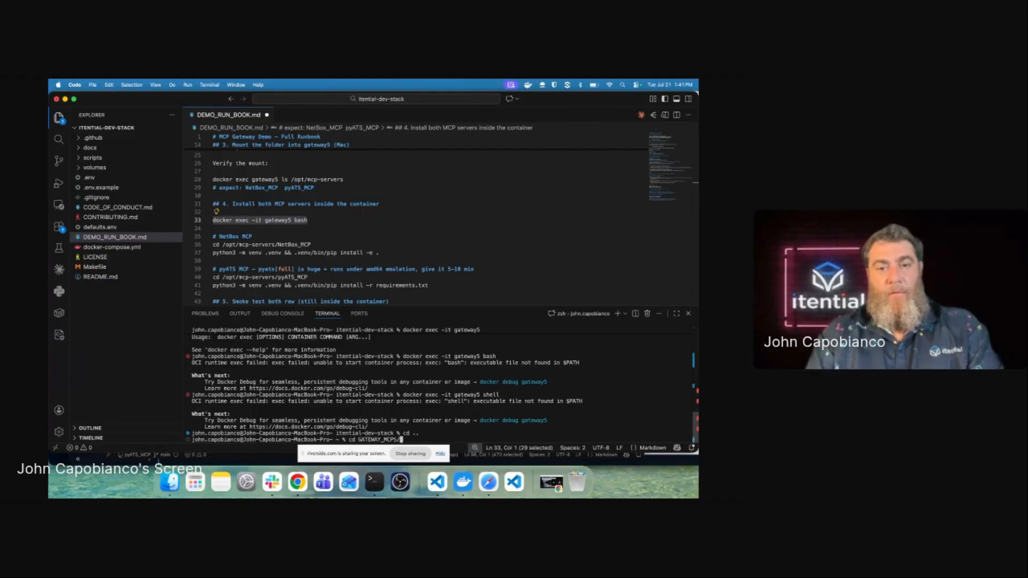
key("Return")
type("cd ")
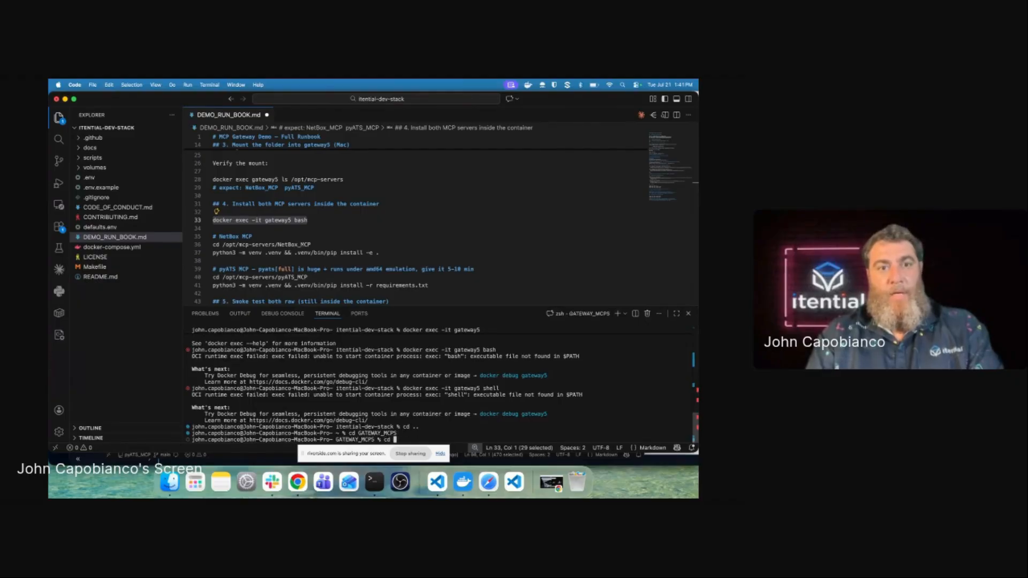
type("Net")
key("Tab")
key("Return")
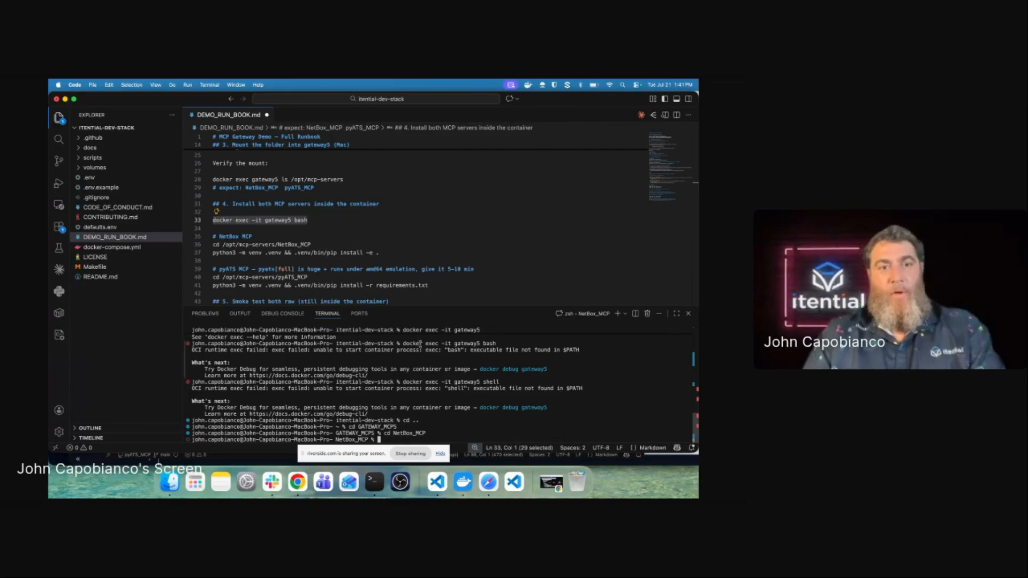
Step: Run the runbook's NetBox MCP venv and install command, then copy line 41's pyATS command
left_click_drag(379, 252, 211, 253)
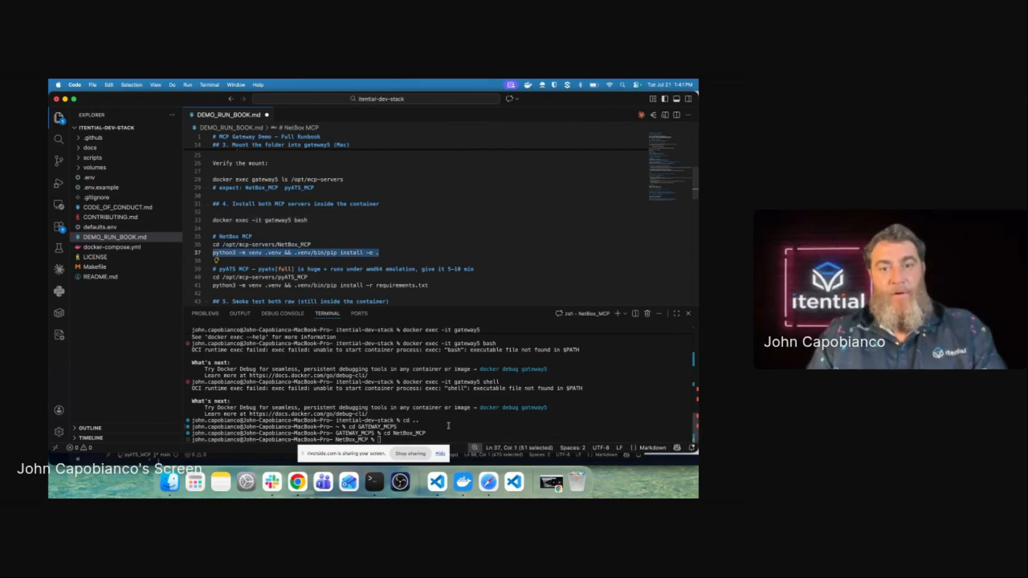
type("python3 -m venv .venv && .venv/bin/pip install -e .")
key("Return")
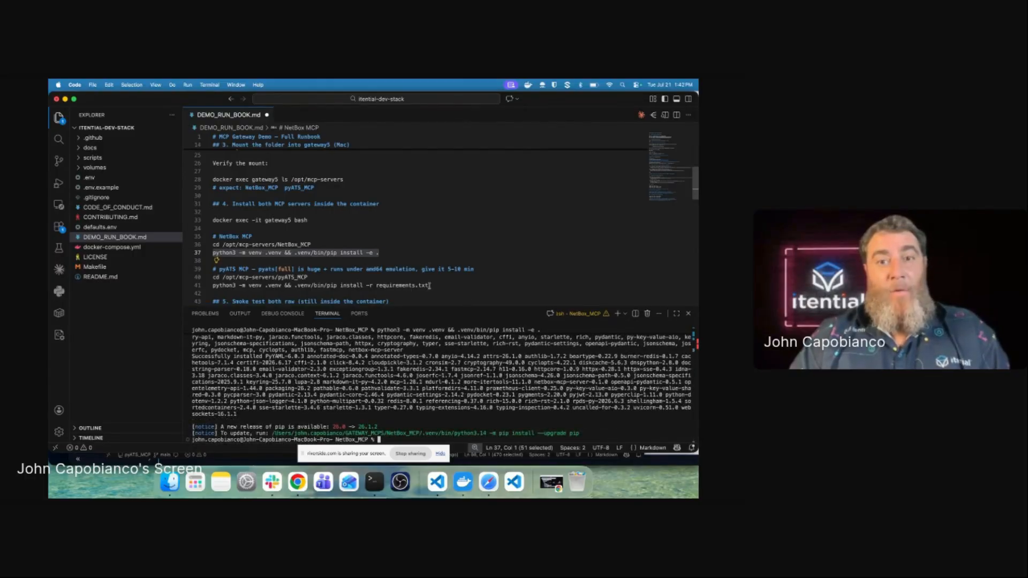
left_click_drag(428, 286, 195, 286)
key("super+c")
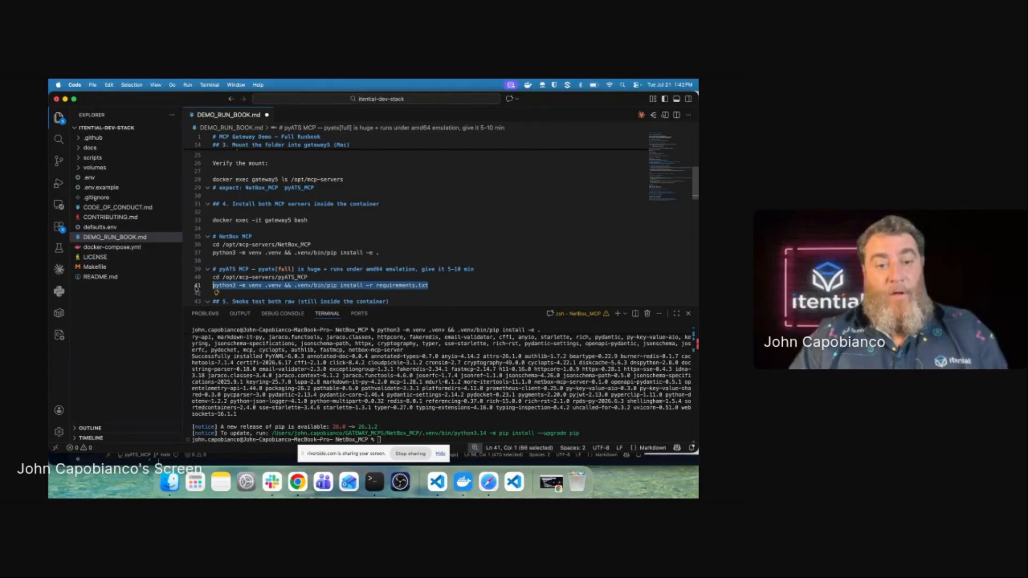
left_click(410, 411)
Step: Move into pyATS_MCP and run the pasted pip install -r requirements.txt command
type("cd ..")
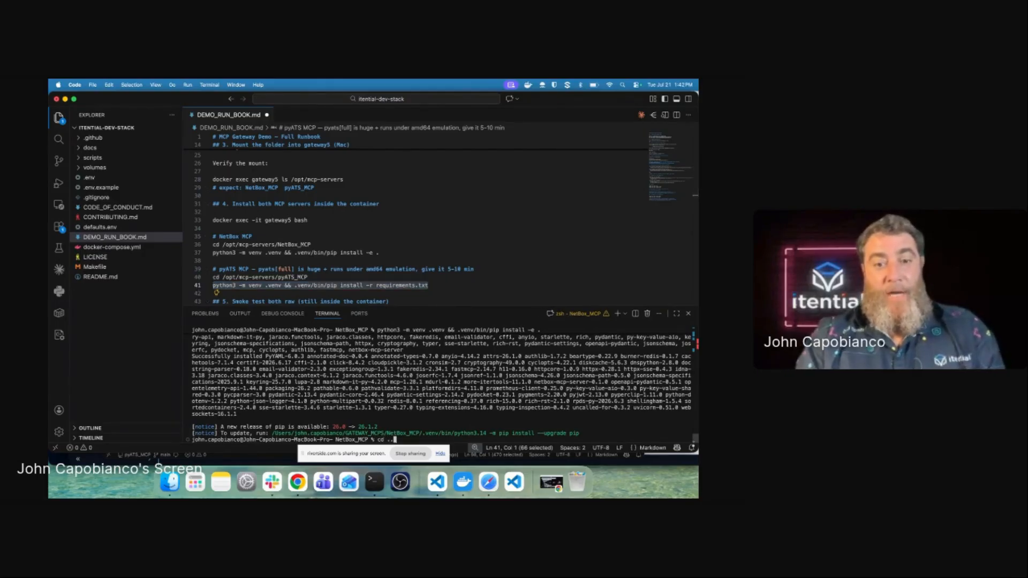
key("Return")
type("cd py")
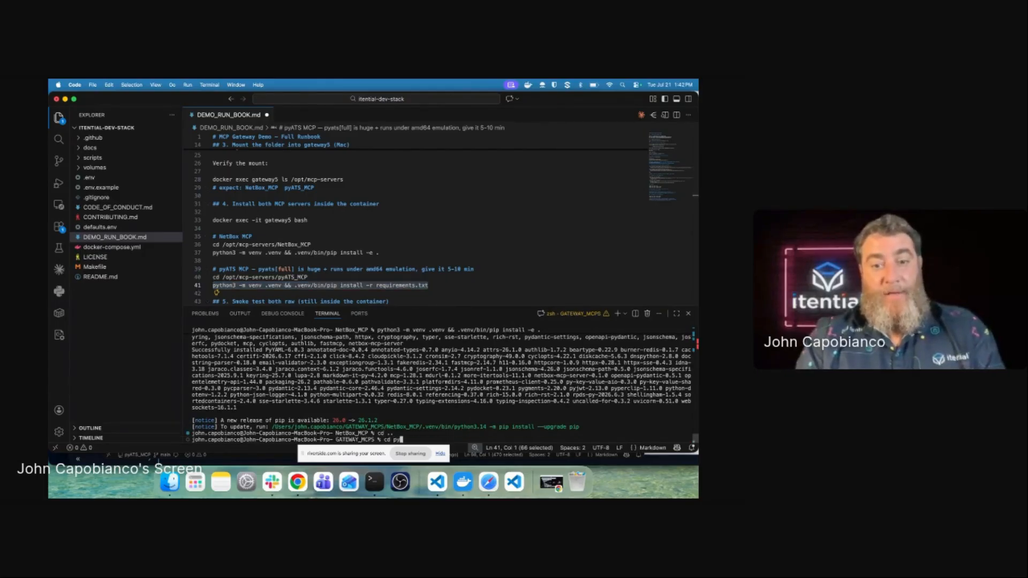
key("Tab")
key("Return")
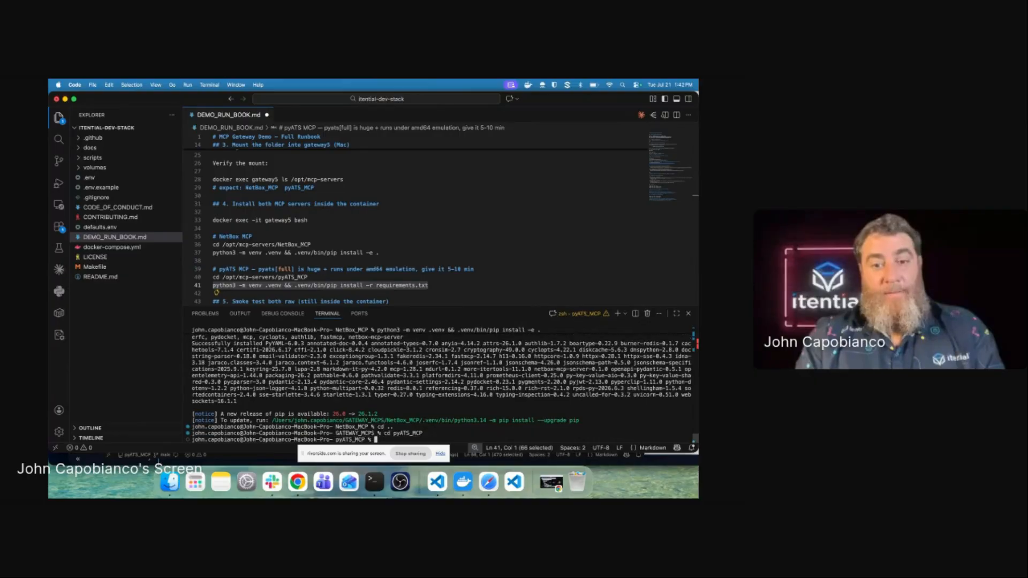
key("Up")
key("Up")
key("BackSpace")
key("BackSpace")
key("BackSpace")
key("BackSpace")
key("BackSpace")
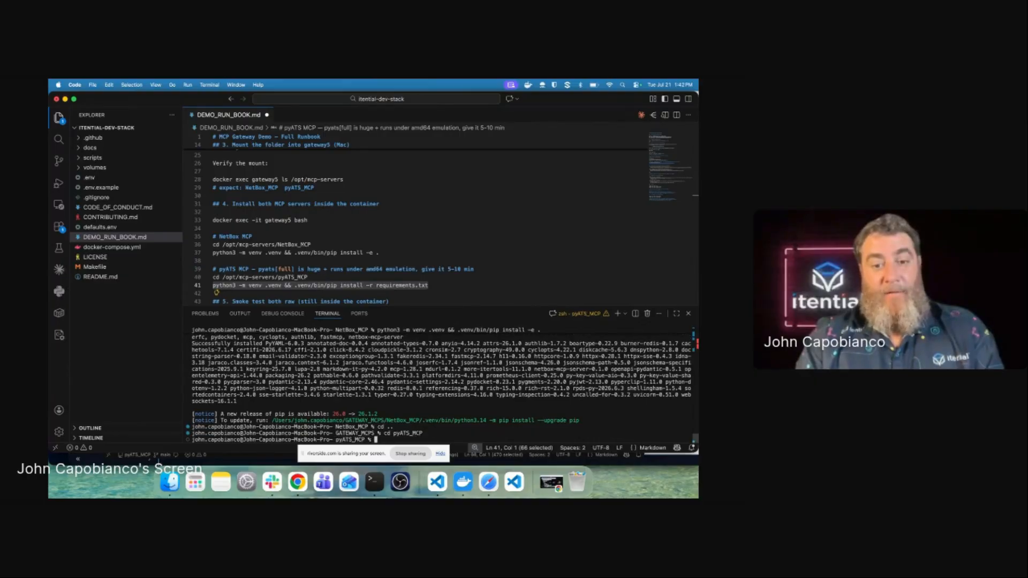
key("super+v")
key("Return")
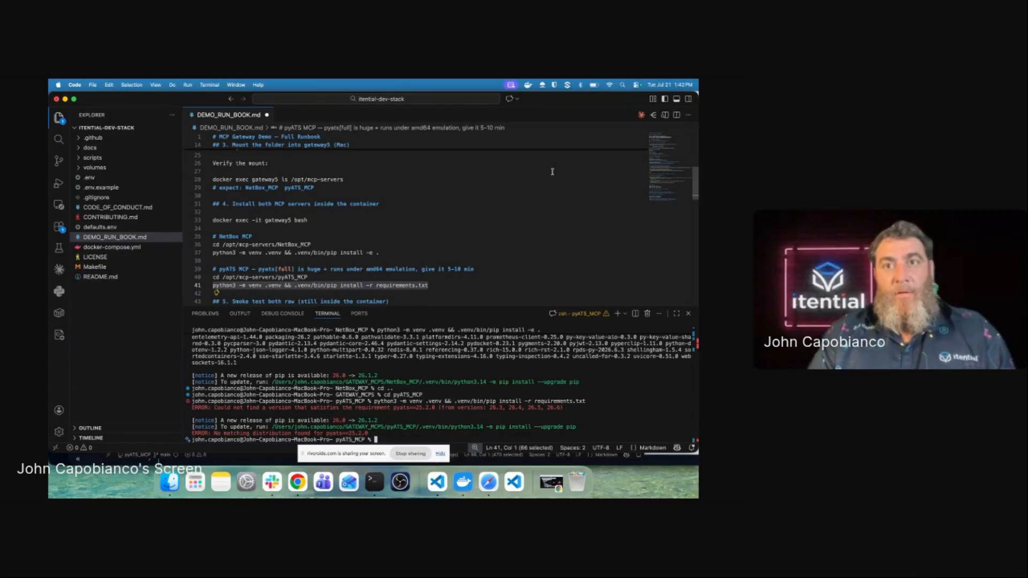
Step: Remove the >=25.2.0 pin from pyats[full] in pyATS_MCP/requirements.txt and save it
left_click_drag(555, 101, 527, 272)
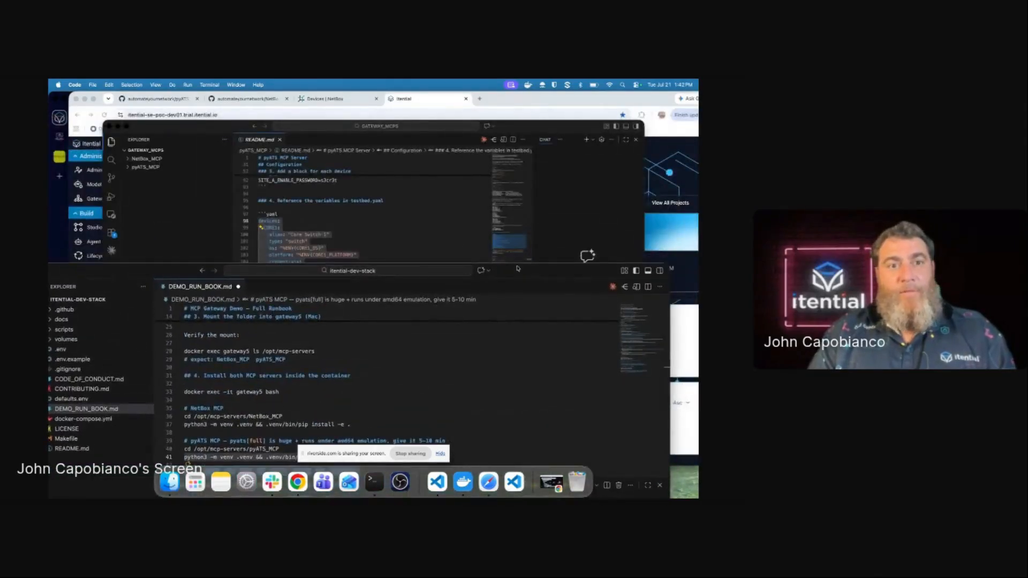
left_click(434, 241)
left_click(151, 167)
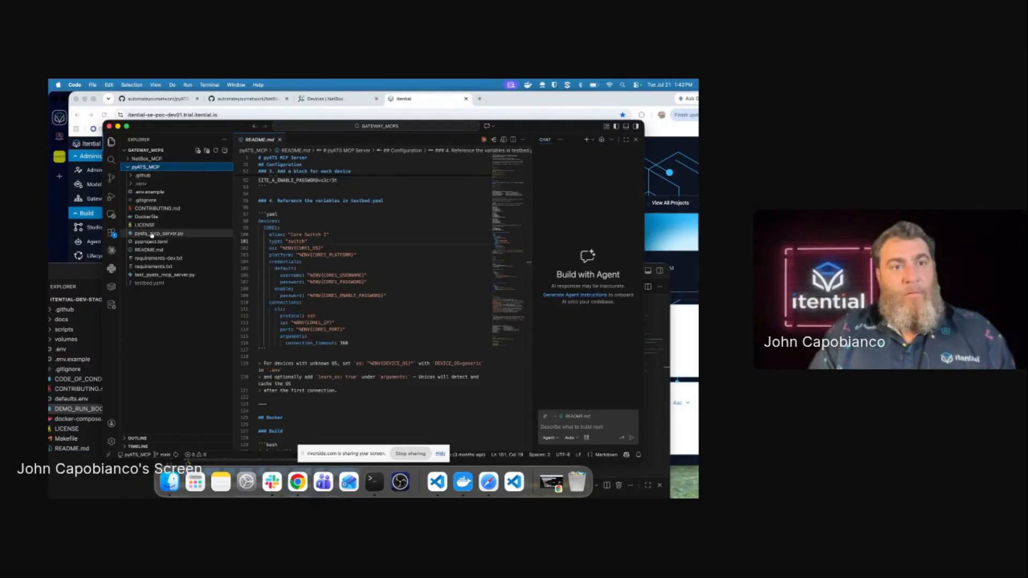
left_click(153, 266)
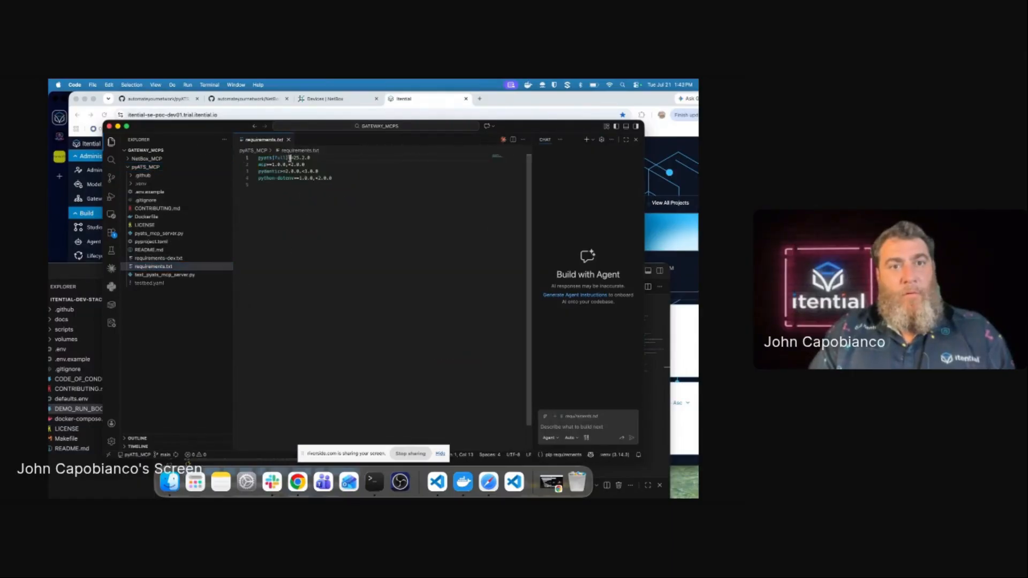
left_click_drag(288, 158, 321, 157)
key("BackSpace")
key("super+s")
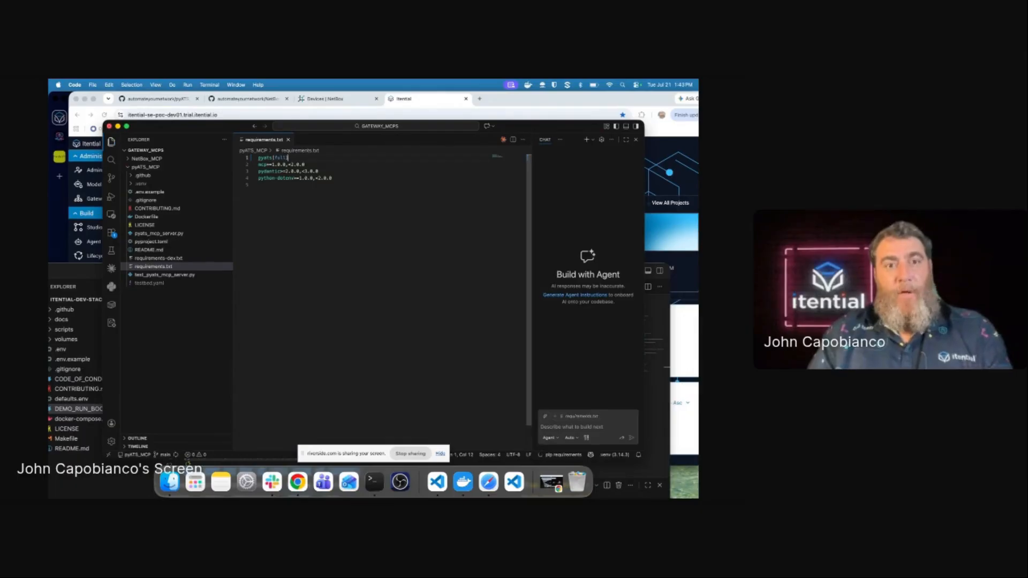
left_click(88, 330)
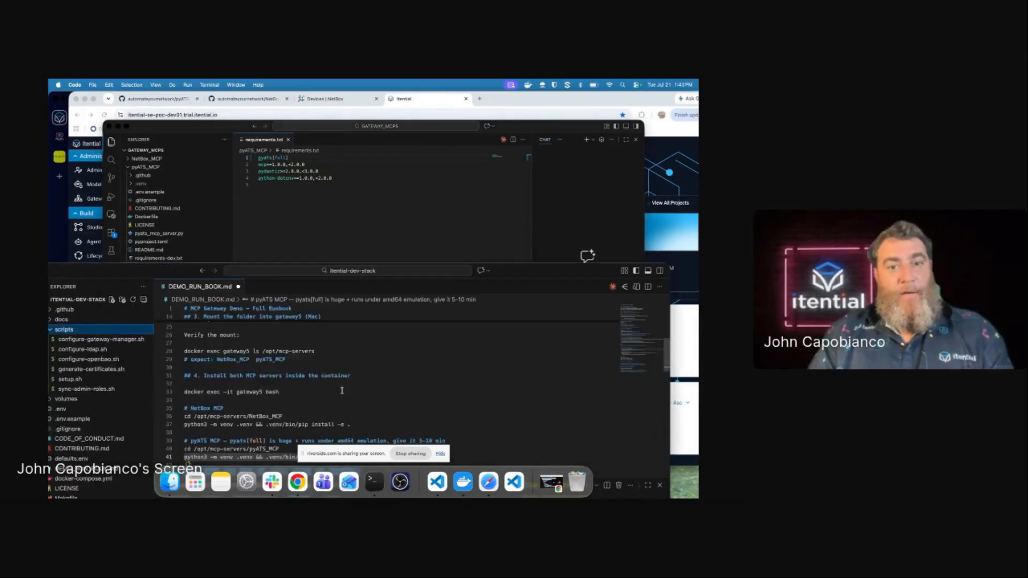
double_click(511, 270)
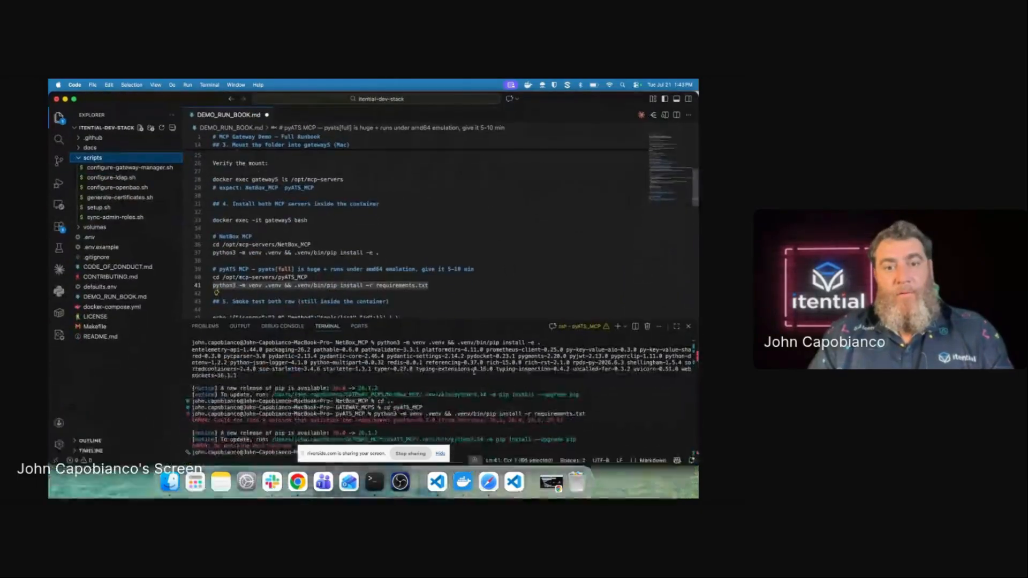
Step: Rerun the pip install -r requirements.txt command in pyATS_MCP from terminal history
left_click(500, 417)
key("Up")
key("Return")
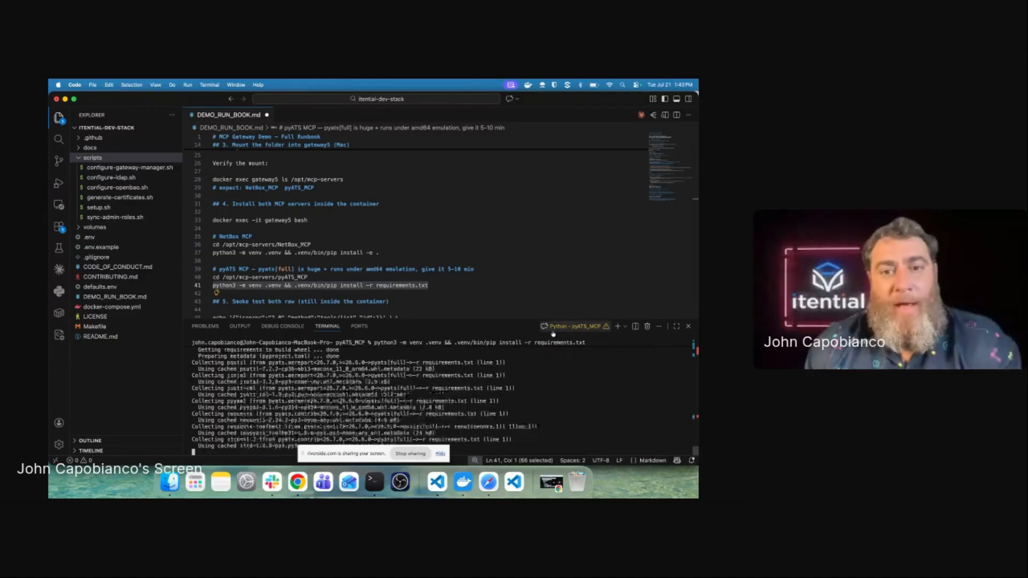
scroll(503, 292, "down", 5)
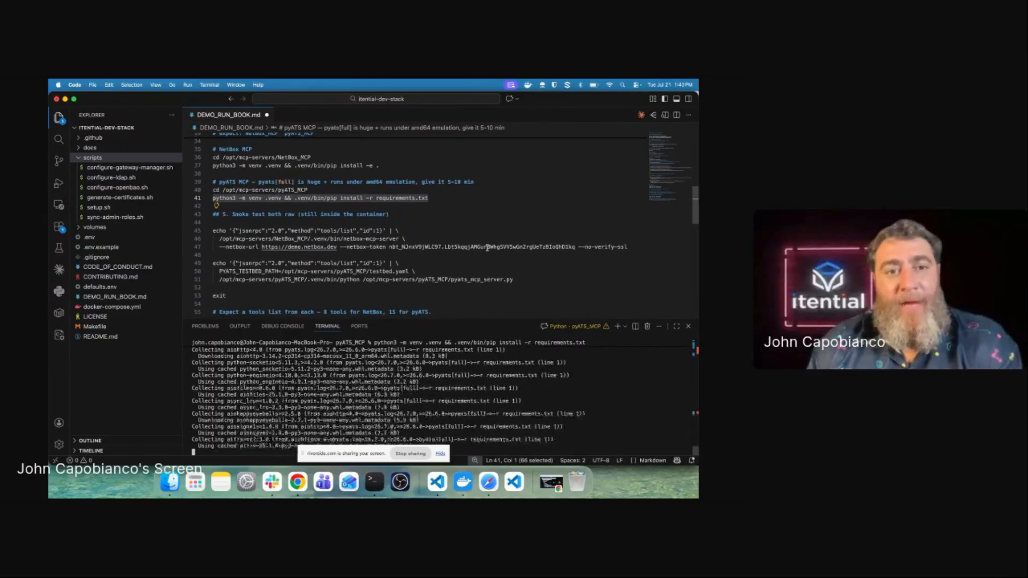
left_click(464, 473)
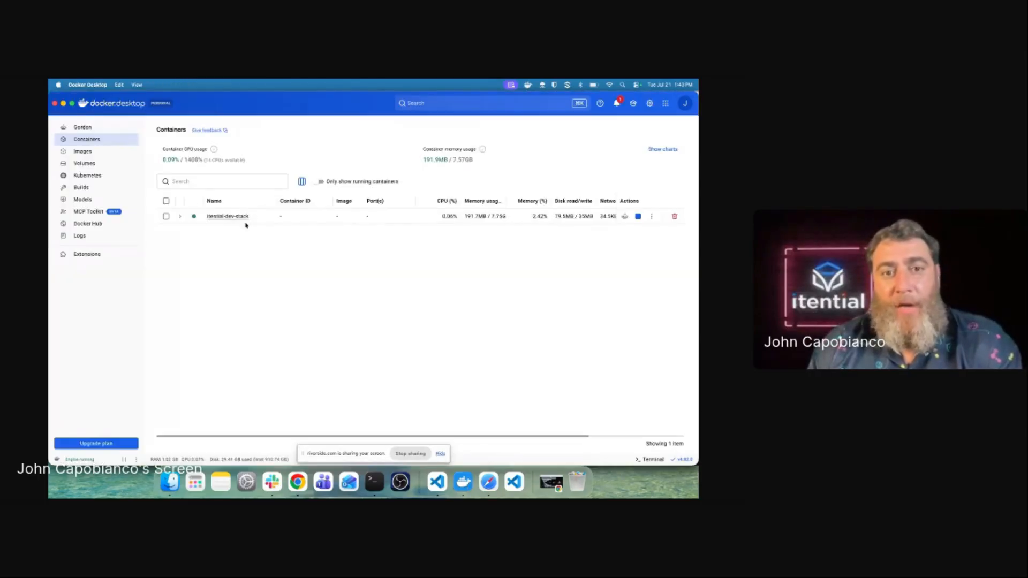
Step: View the itential-dev-stack logs, then expand it to show the gateway5 container
left_click(213, 216)
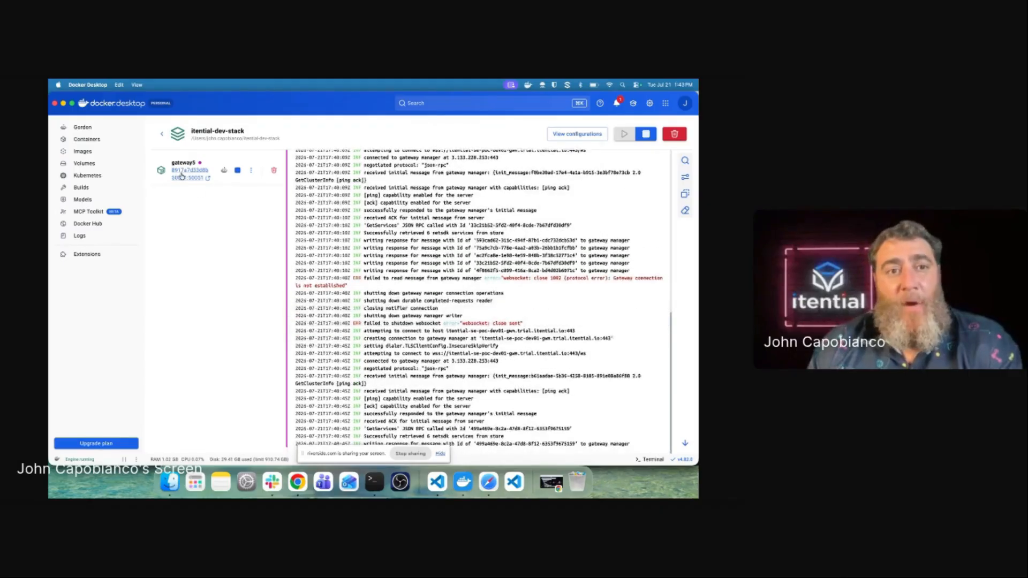
left_click(159, 132)
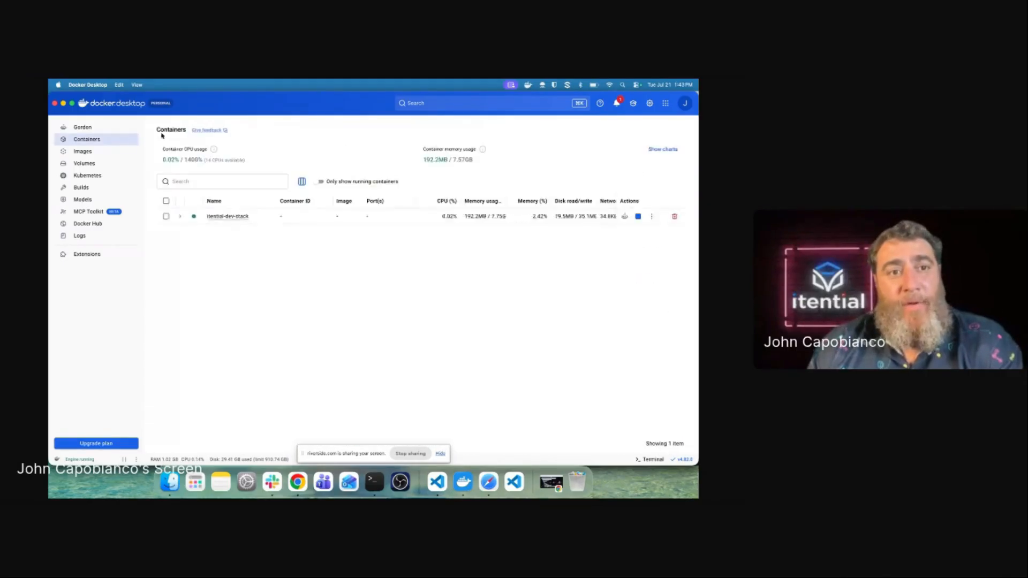
left_click(182, 216)
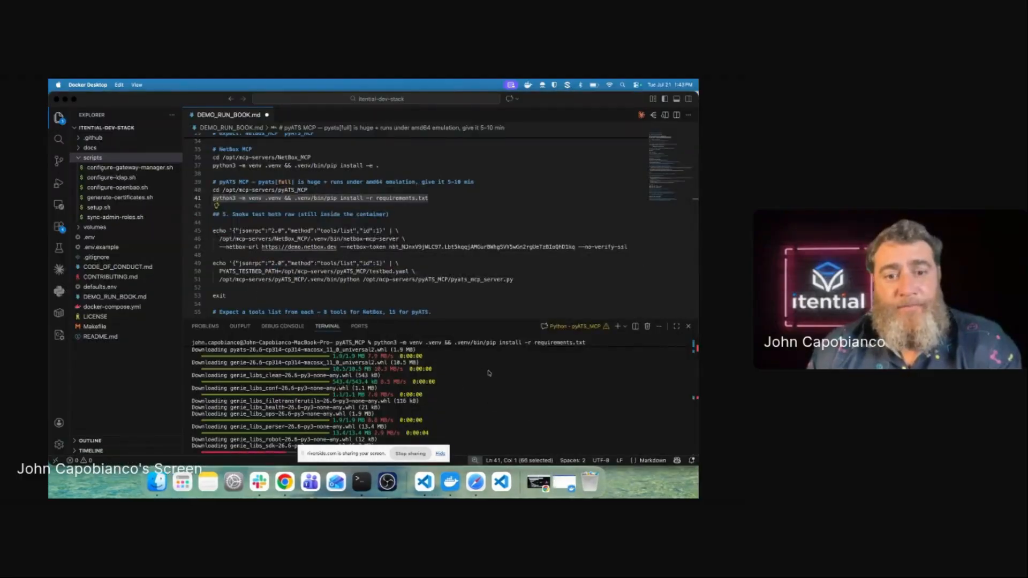
left_click(488, 372)
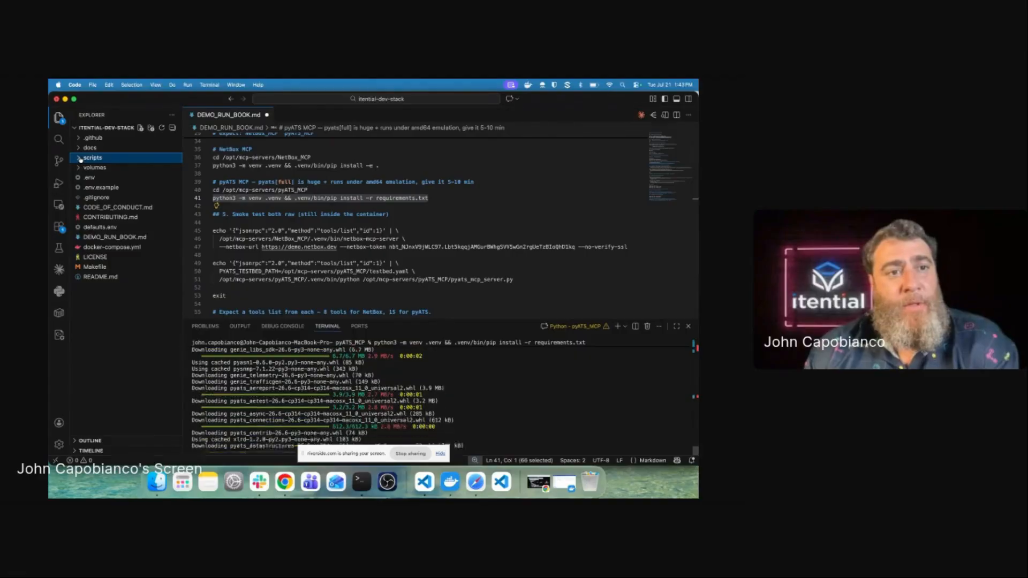
Step: Browse the volumes/gateway5 folder and its certificates in the Explorer
left_click(81, 158)
left_click(85, 168)
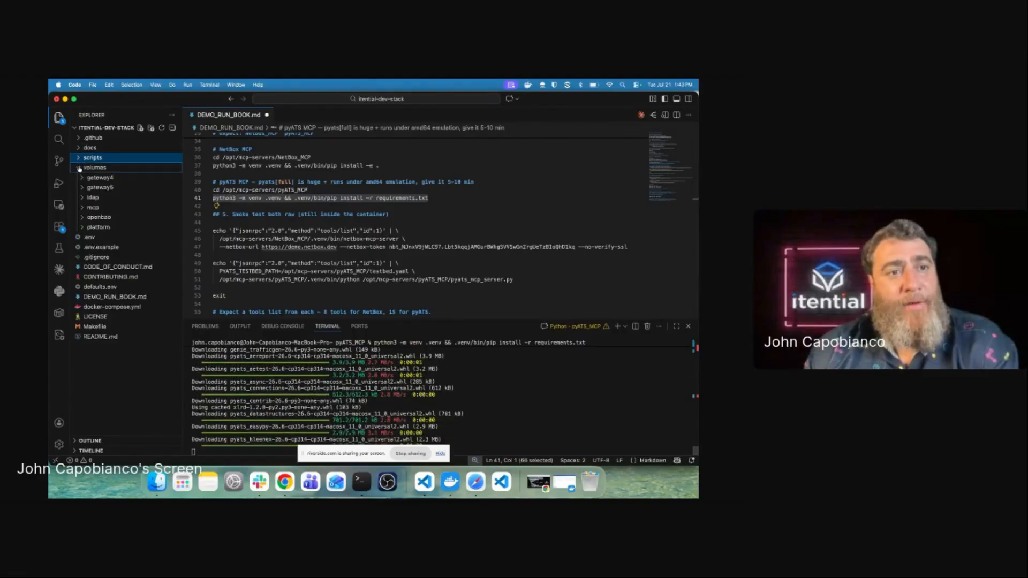
left_click(83, 188)
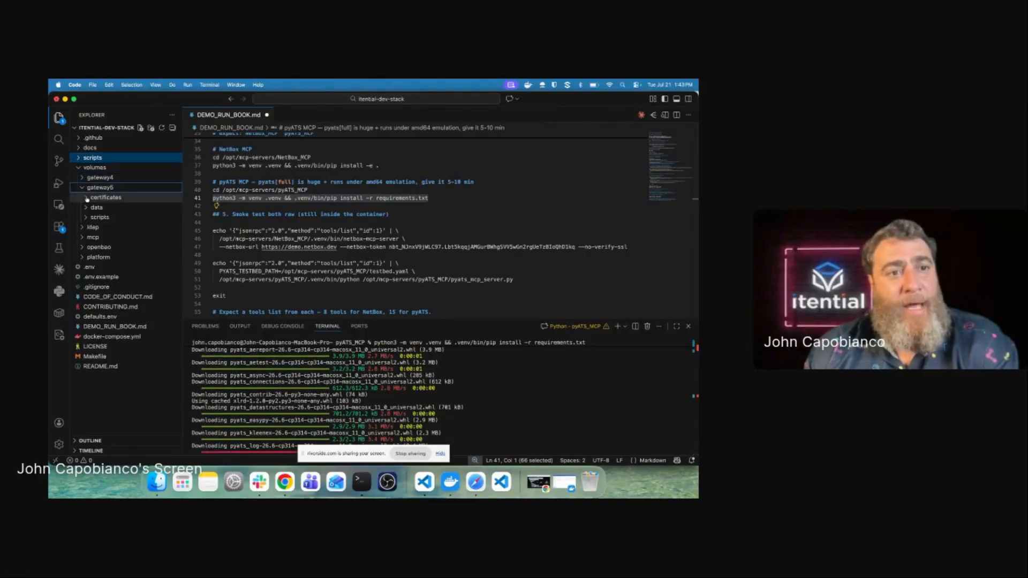
left_click(93, 197)
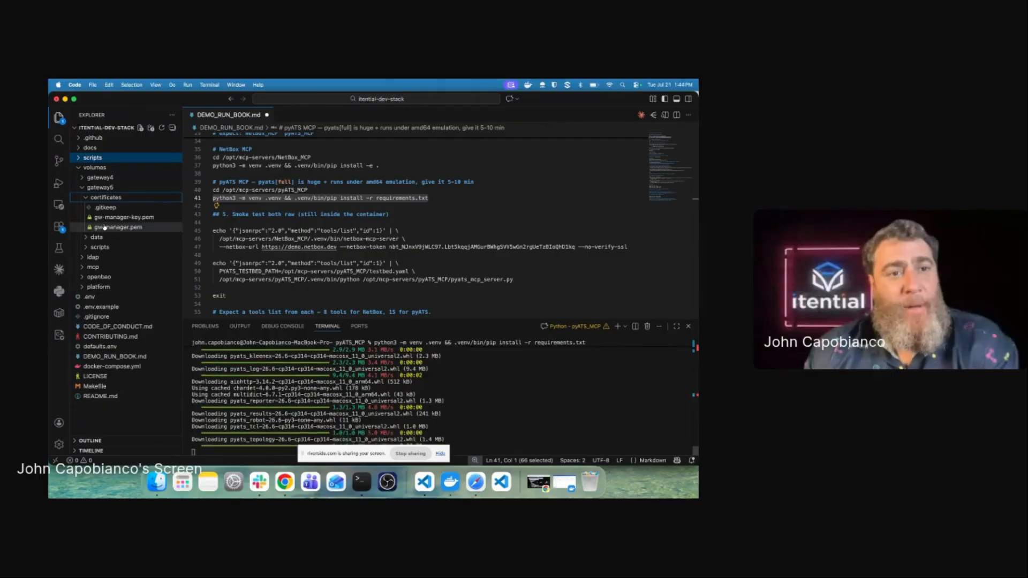
left_click(94, 187)
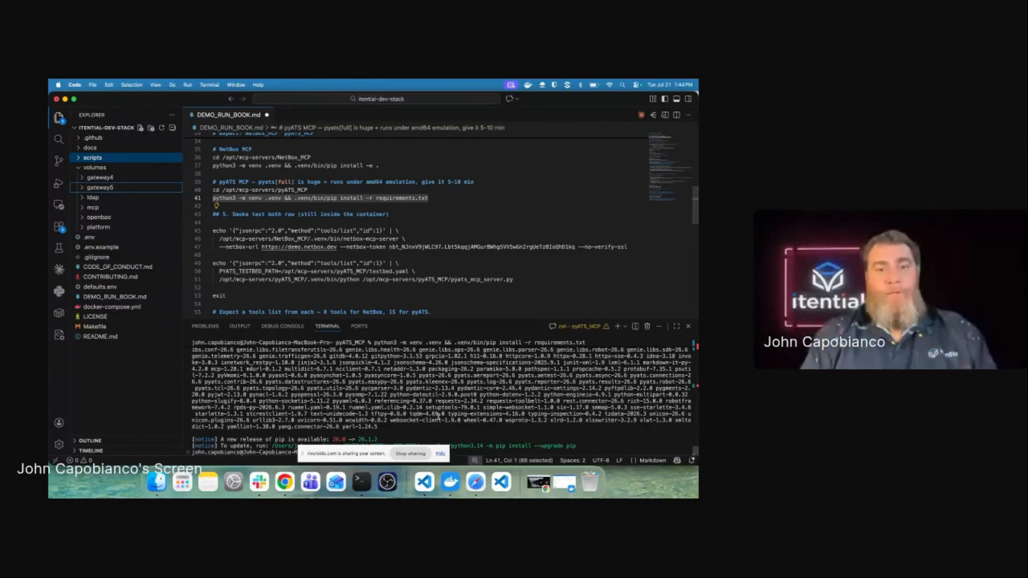
Step: Enlarge the terminal panel to review the finished pyATS requirements install
left_click(456, 410)
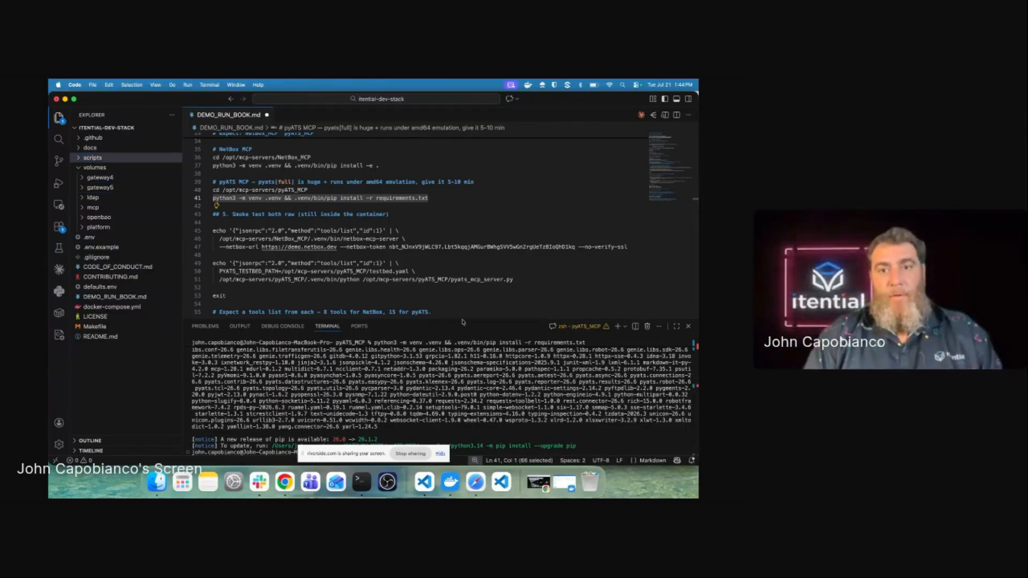
left_click_drag(462, 320, 464, 240)
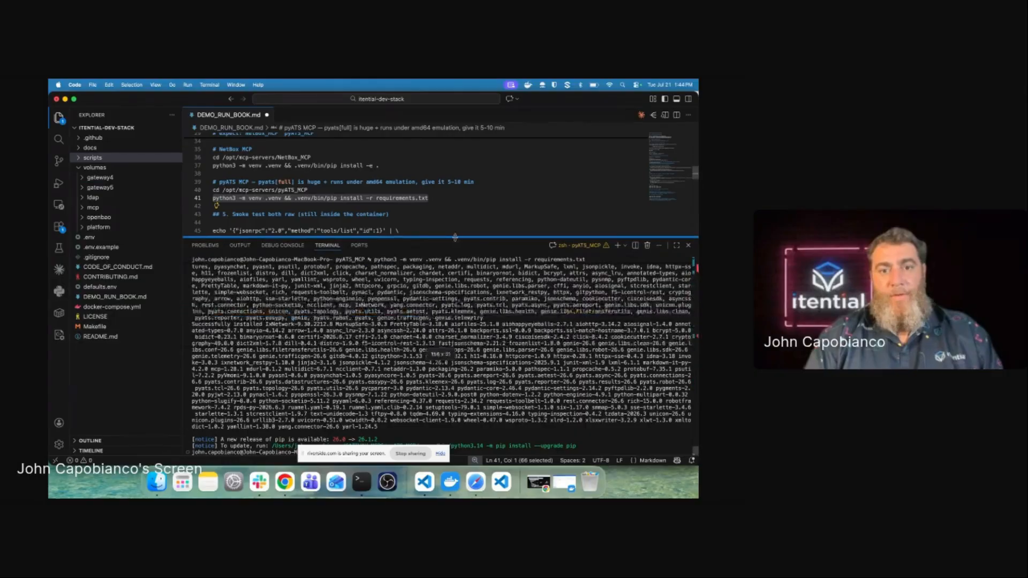
key("Return")
key("Return")
key("Return")
key("Return")
key("Return")
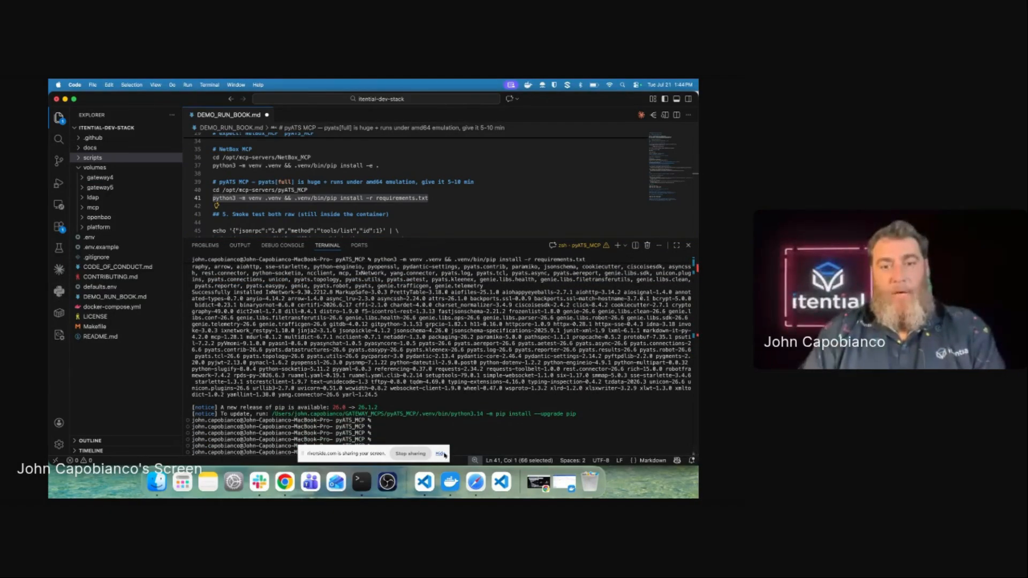
left_click(442, 454)
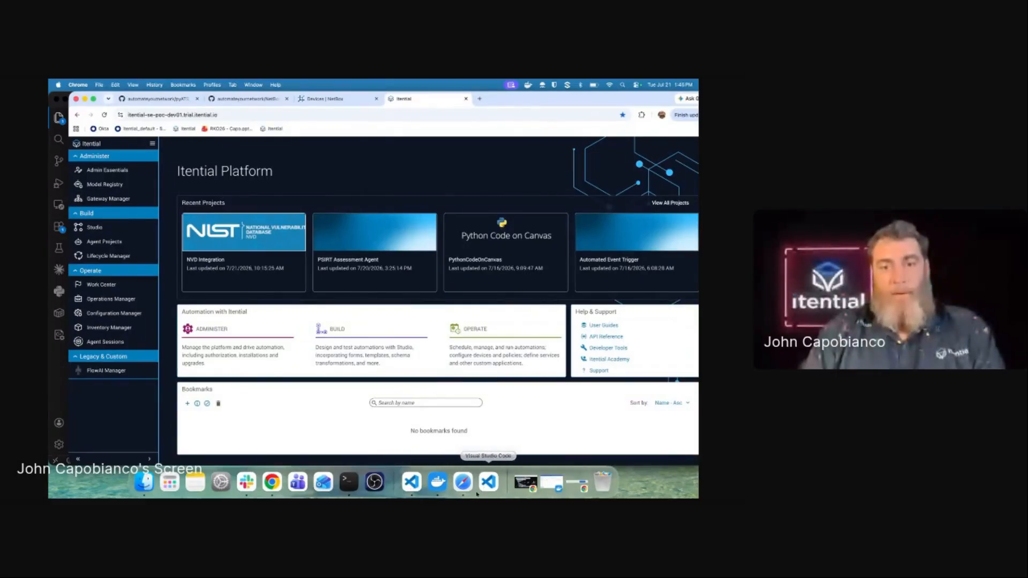
Step: Install bash 5.3.15 with brew install bash, confirming with y
left_click(487, 482)
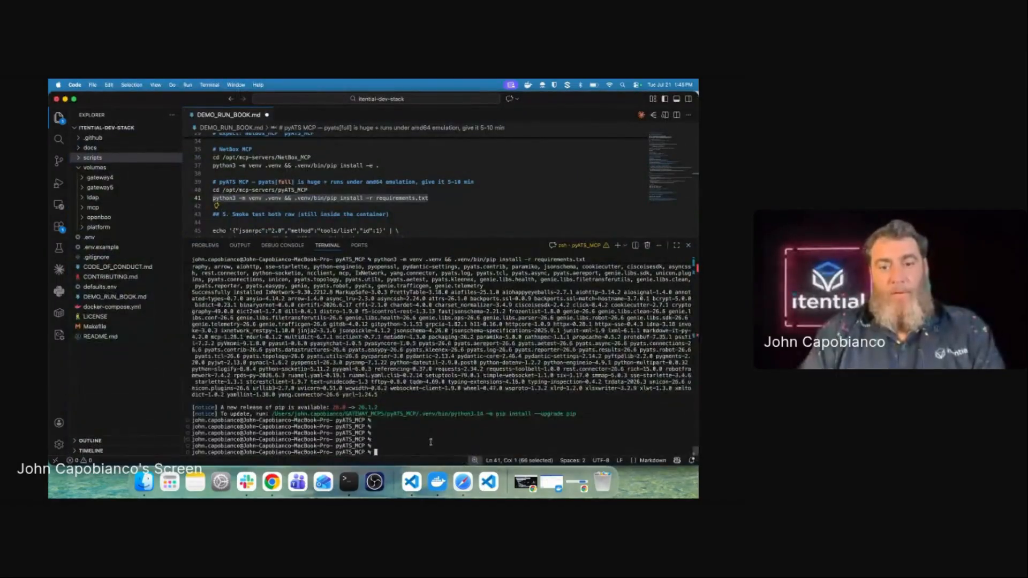
type("rew install bash")
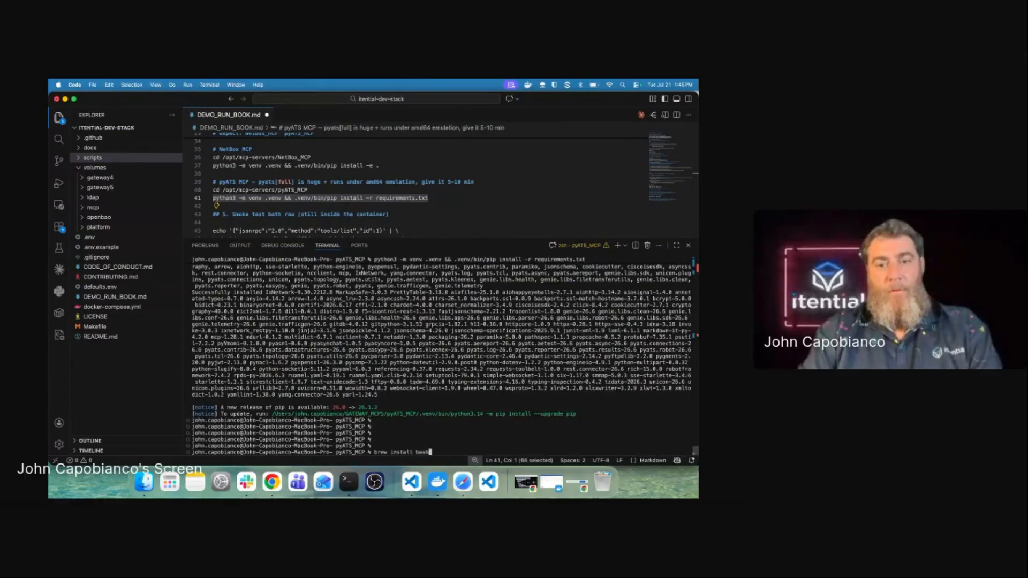
key("Return")
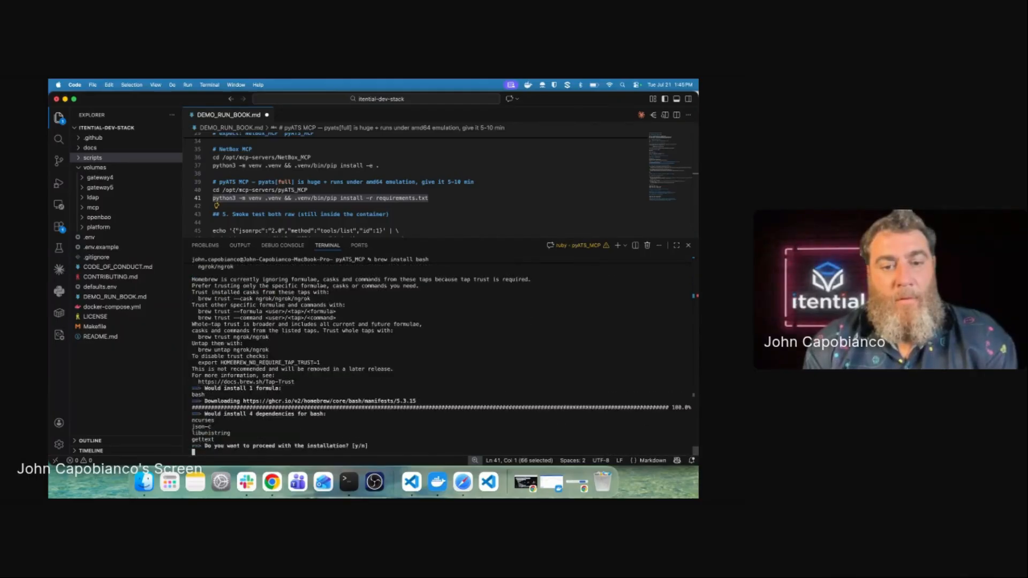
key("y")
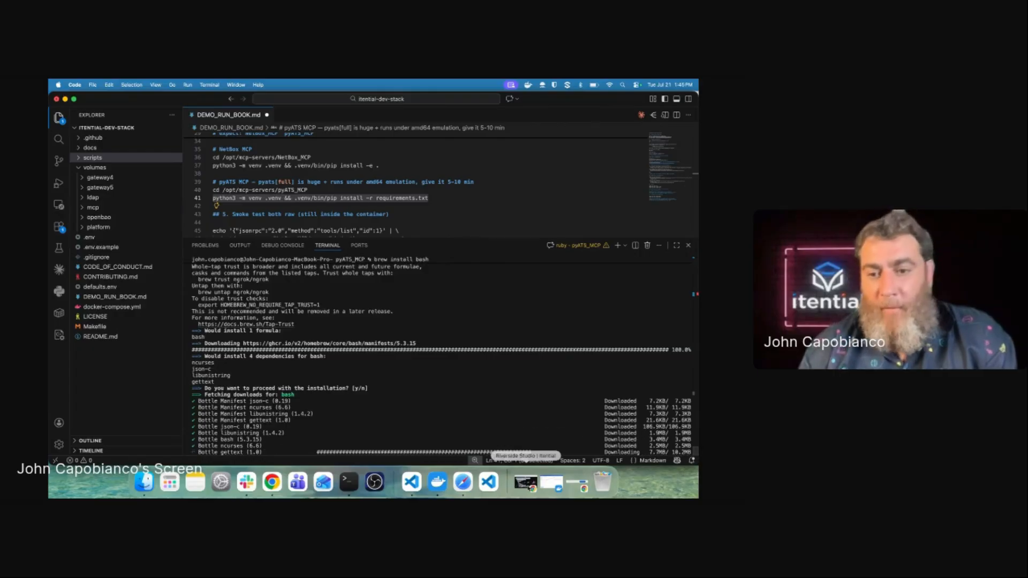
left_click(525, 474)
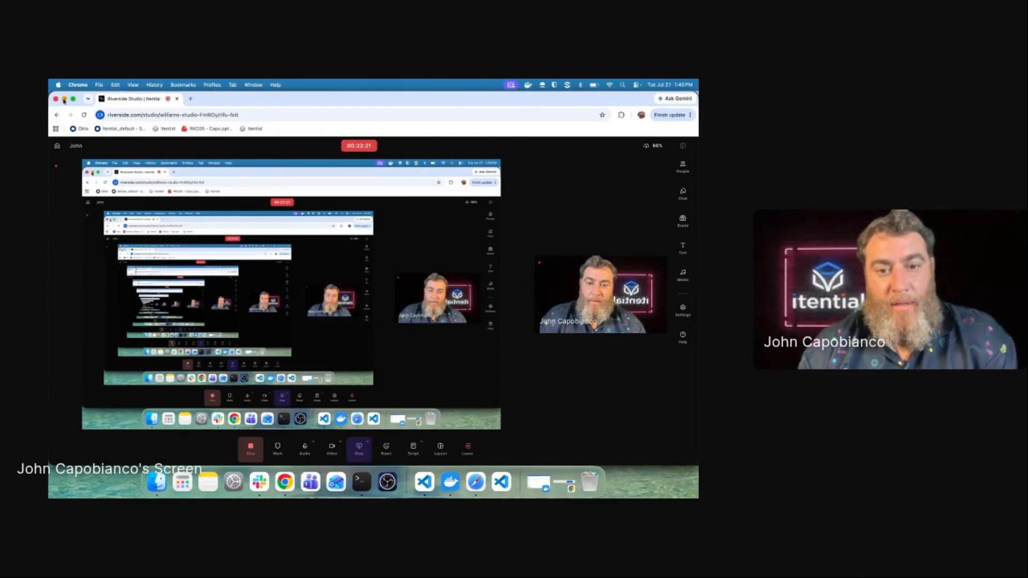
left_click(64, 100)
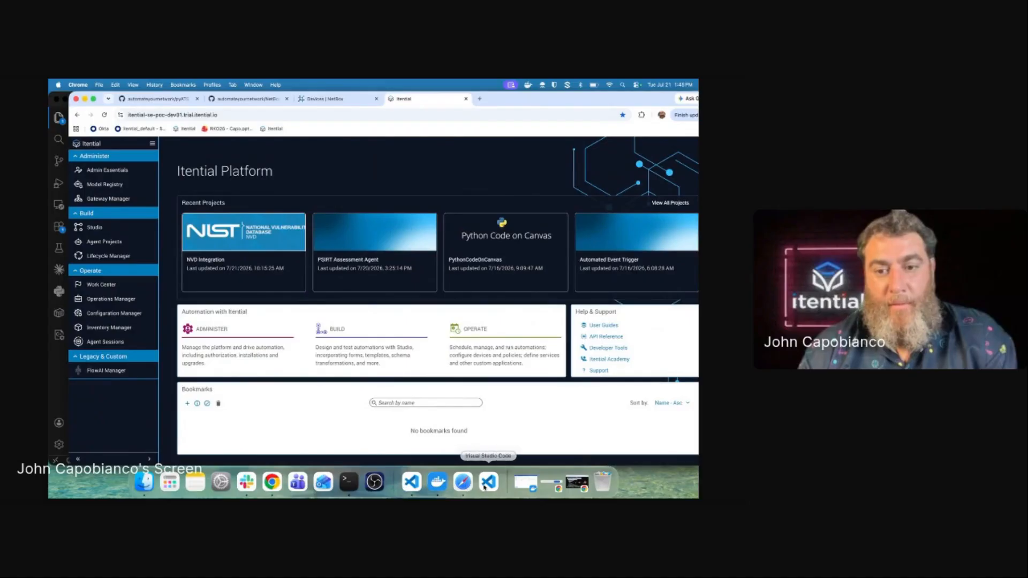
left_click(412, 482)
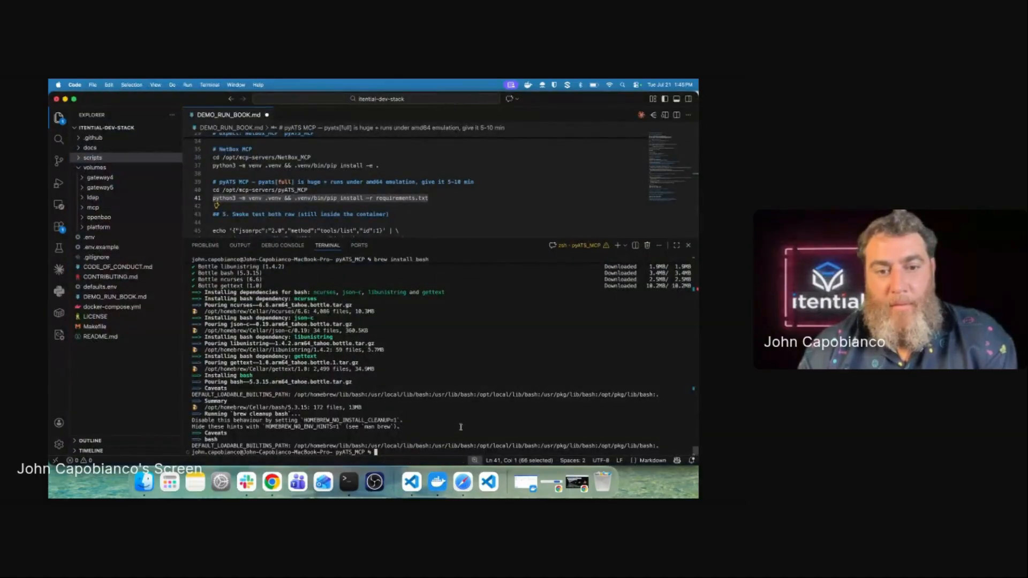
Step: Rerun docker exec -it gateway5 shell from history, then retry it with bash
type("cd pyATS_MCP")
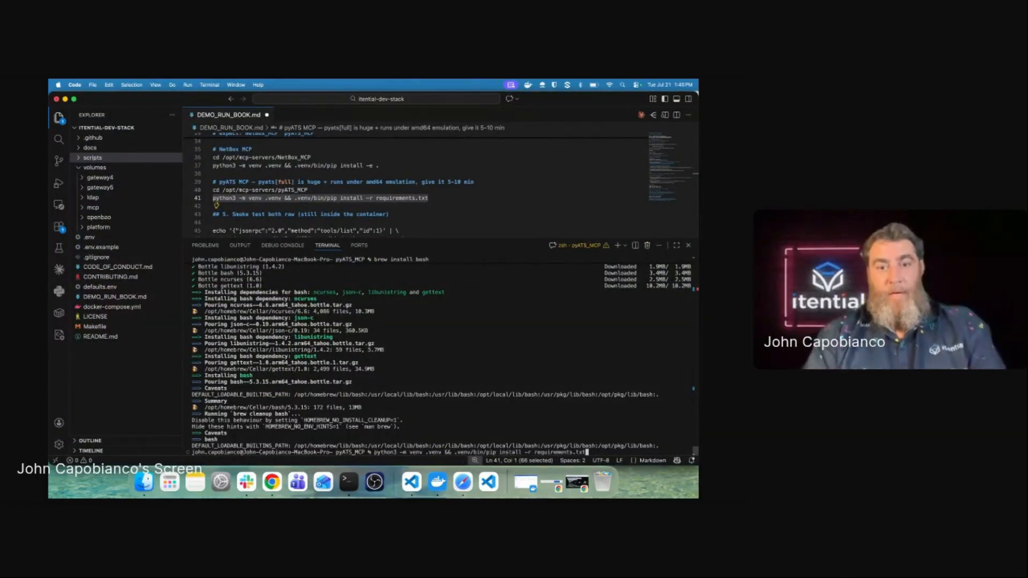
key("Up")
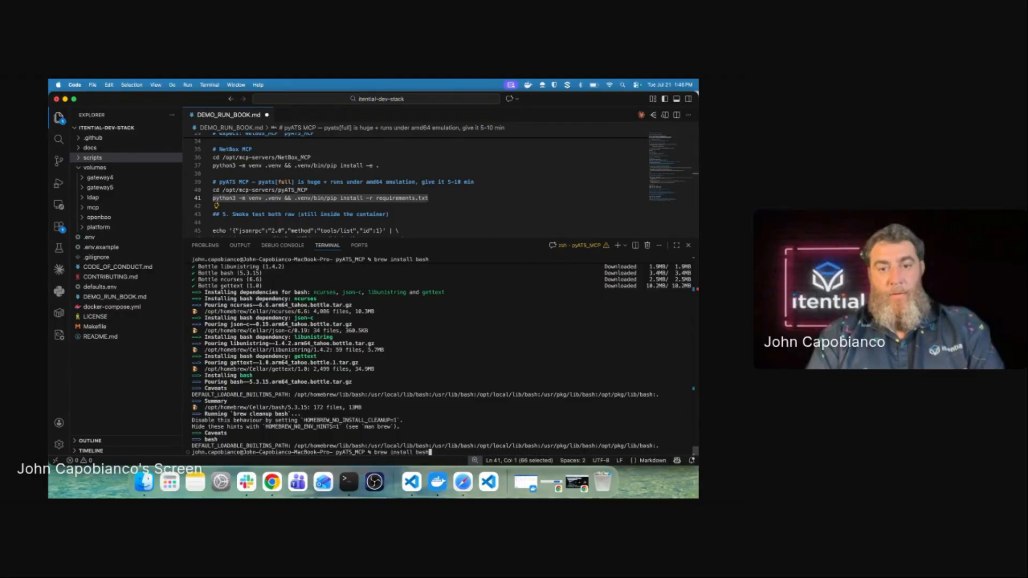
key("Up")
key("Up")
key("Up")
key("Up")
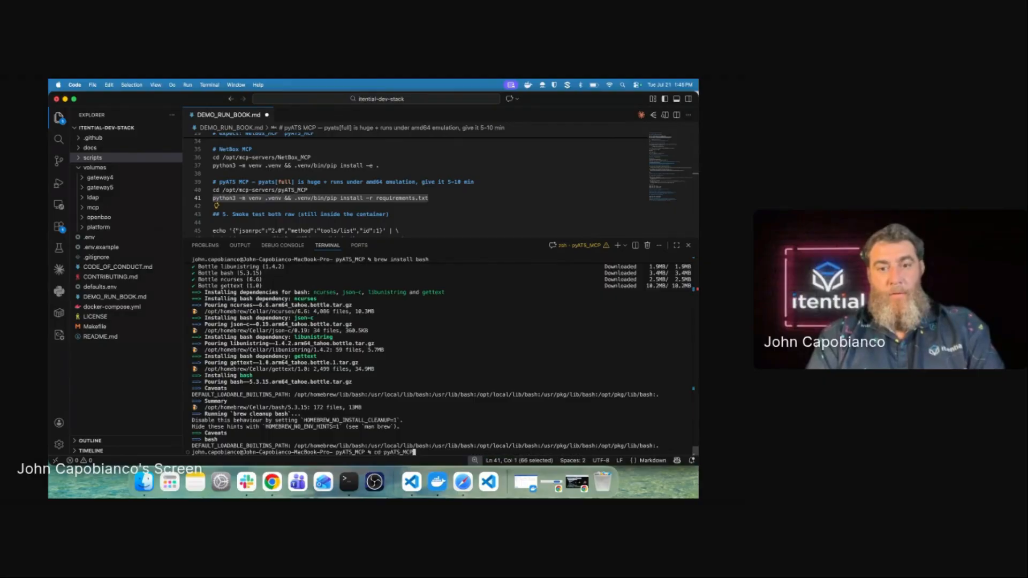
key("Up")
key("Up")
key("Up")
key("Up")
key("Return")
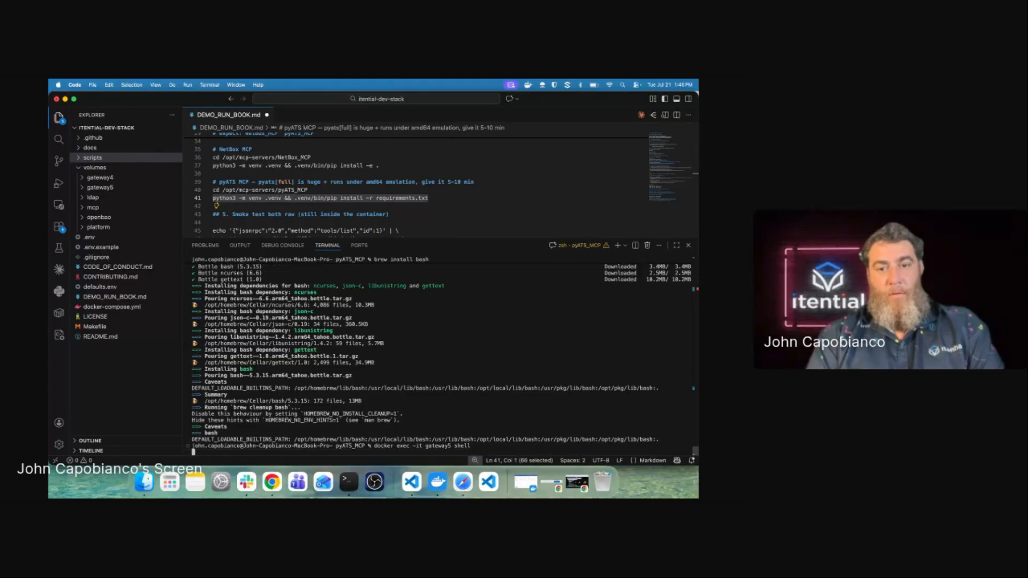
key("Up")
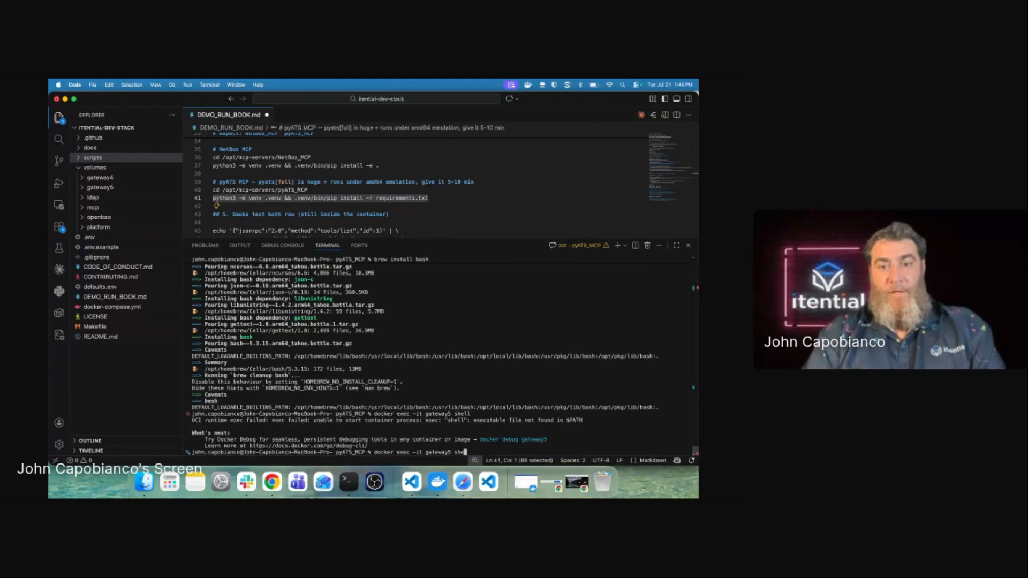
key("BackSpace")
key("BackSpace")
key("BackSpace")
key("BackSpace")
key("BackSpace")
type("v")
key("BackSpace")
key("BackSpace")
key("BackSpace")
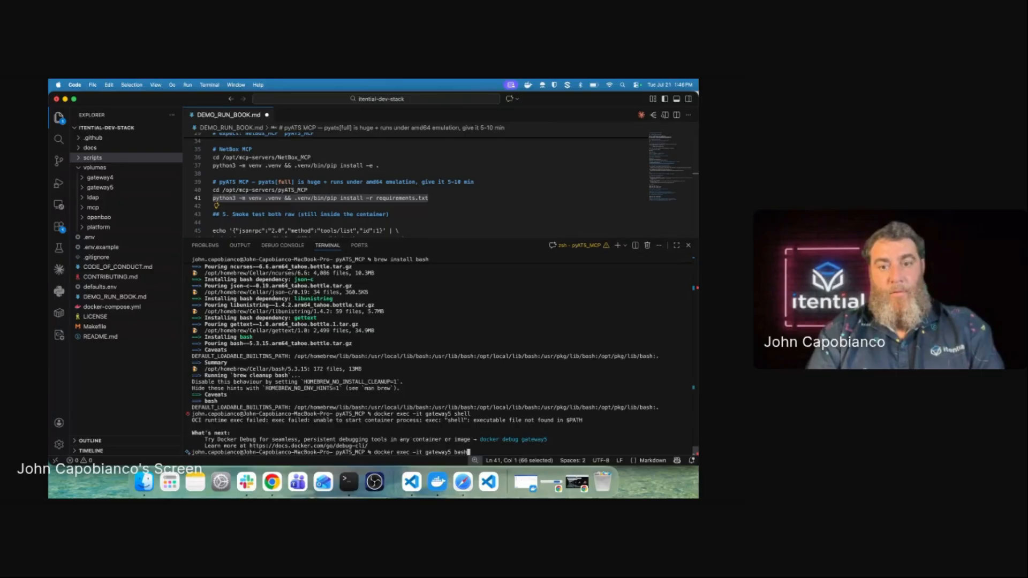
type("bash")
key("Return")
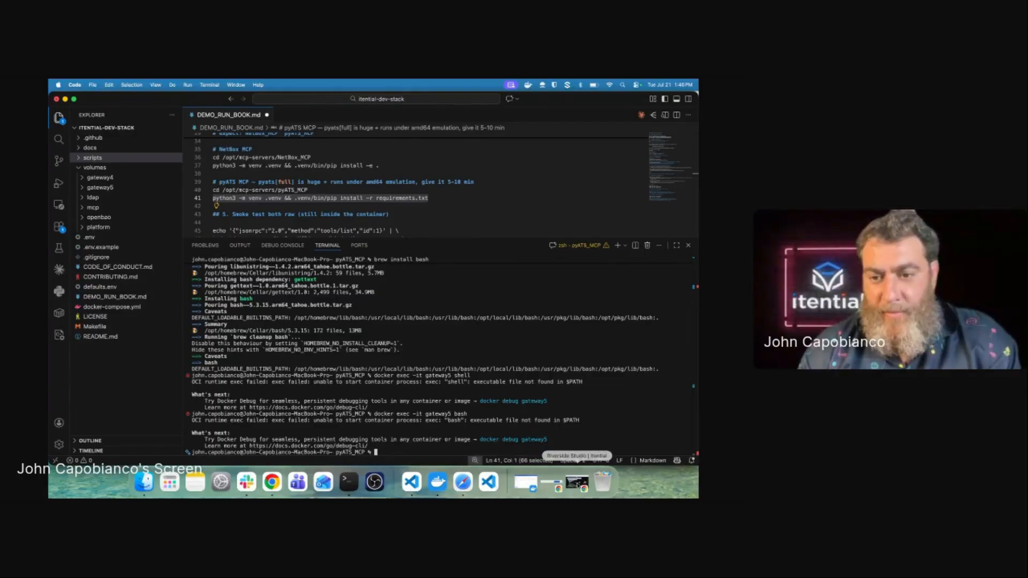
Step: Copy the NetBox smoke-test lines 45–47 from the runbook and run them in the gateway5 shell
left_click(576, 482)
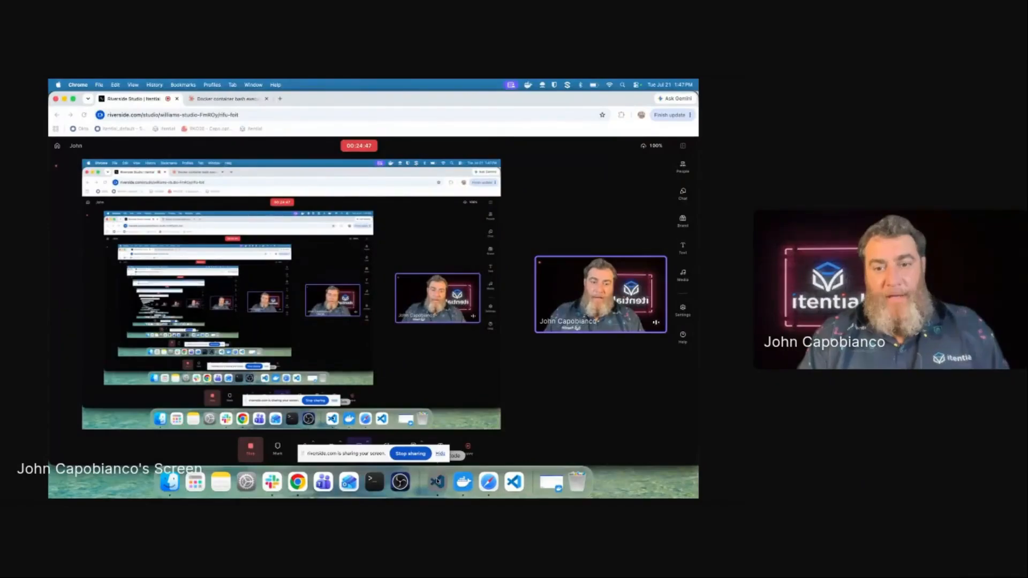
left_click(437, 482)
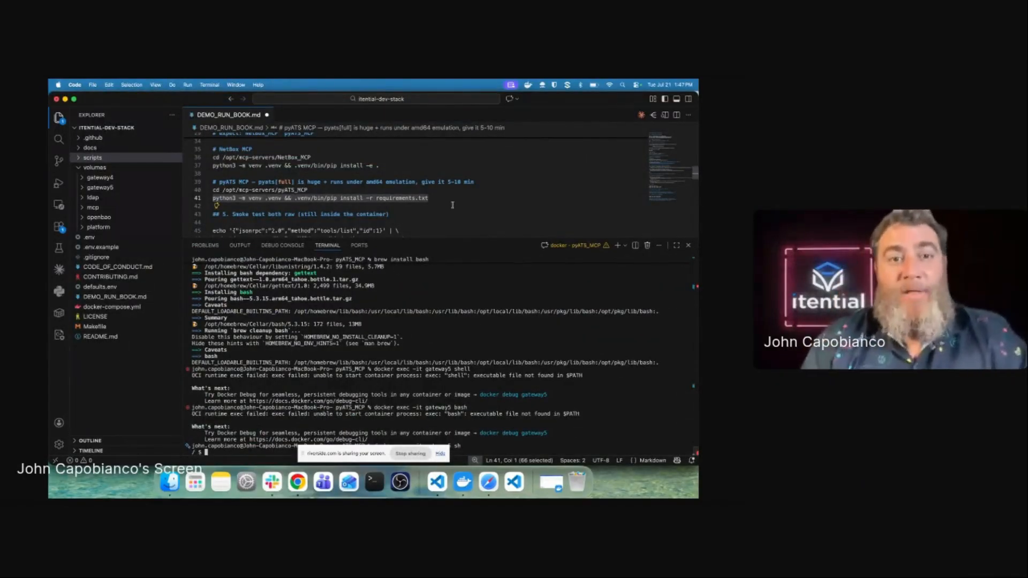
scroll(368, 205, "down", 3)
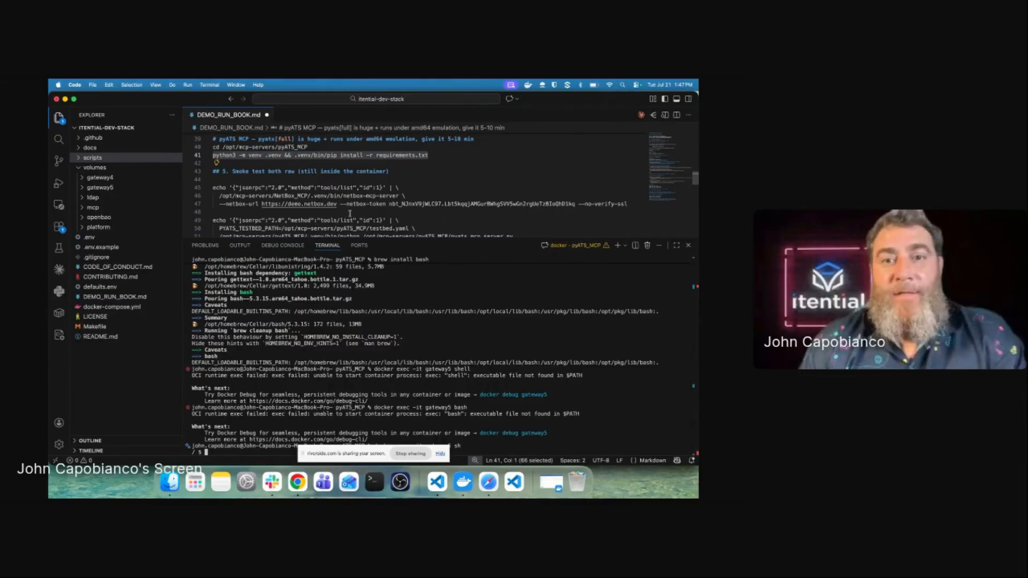
left_click_drag(354, 211, 201, 188)
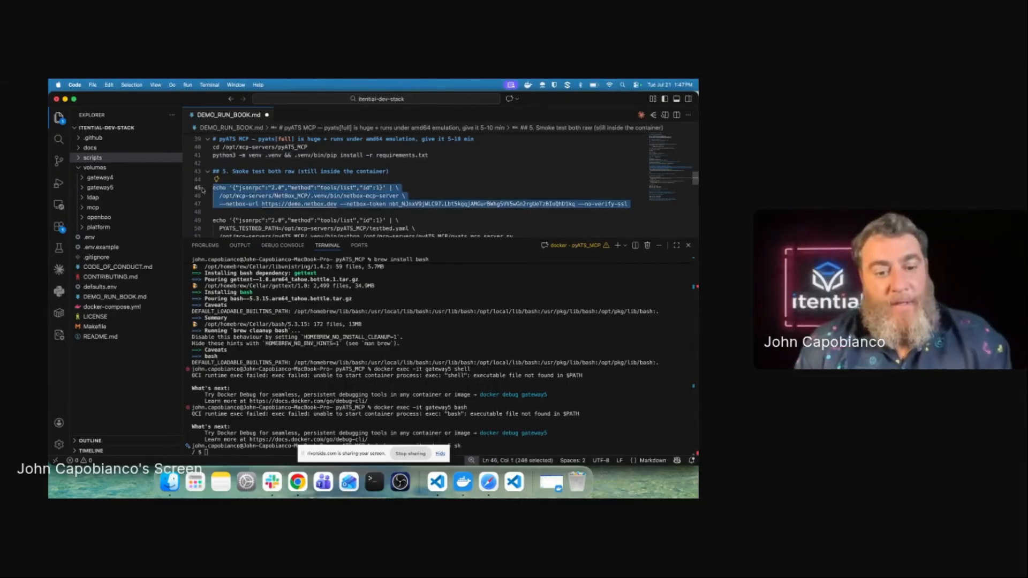
key("super+c")
left_click(375, 411)
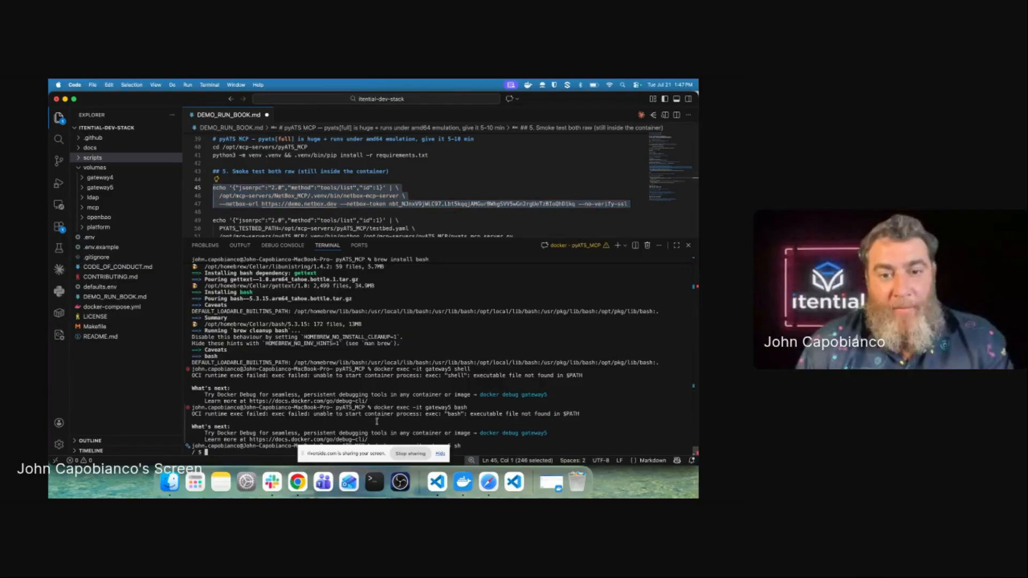
key("super+v")
key("Return")
key("Return")
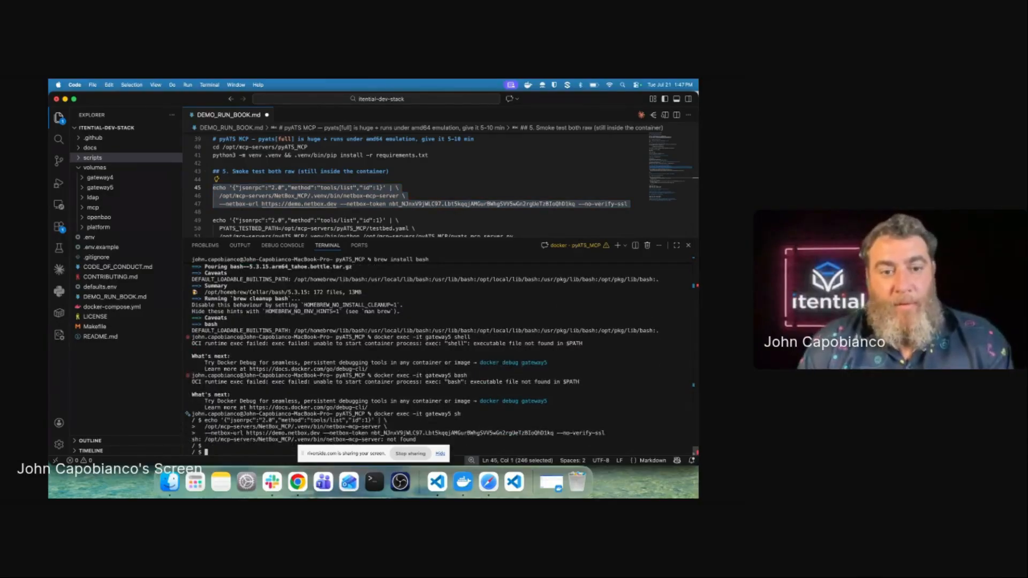
Step: Recopy the smoke-test lines through the editor context menu and rerun them in the container shell
right_click(363, 202)
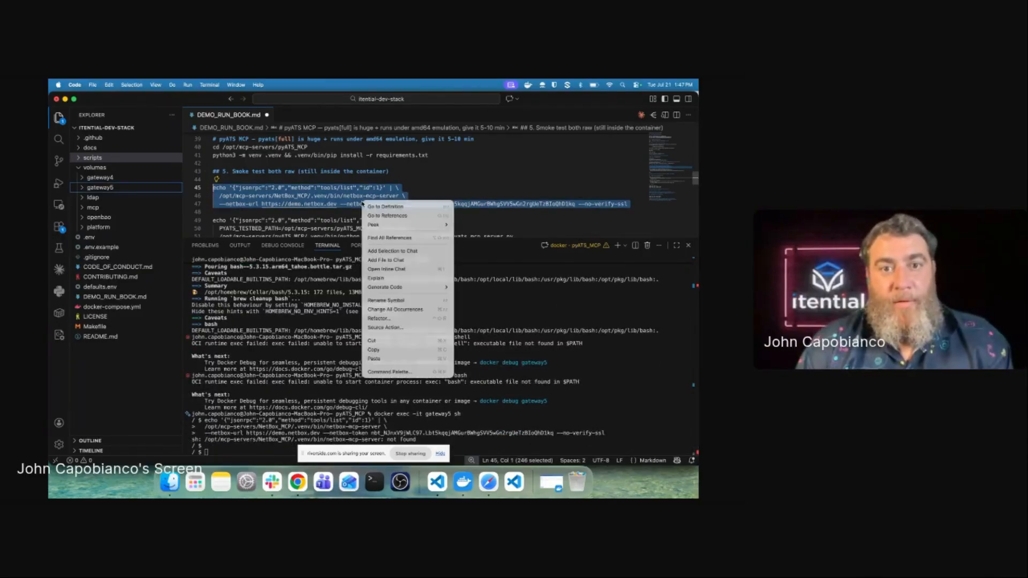
left_click(373, 349)
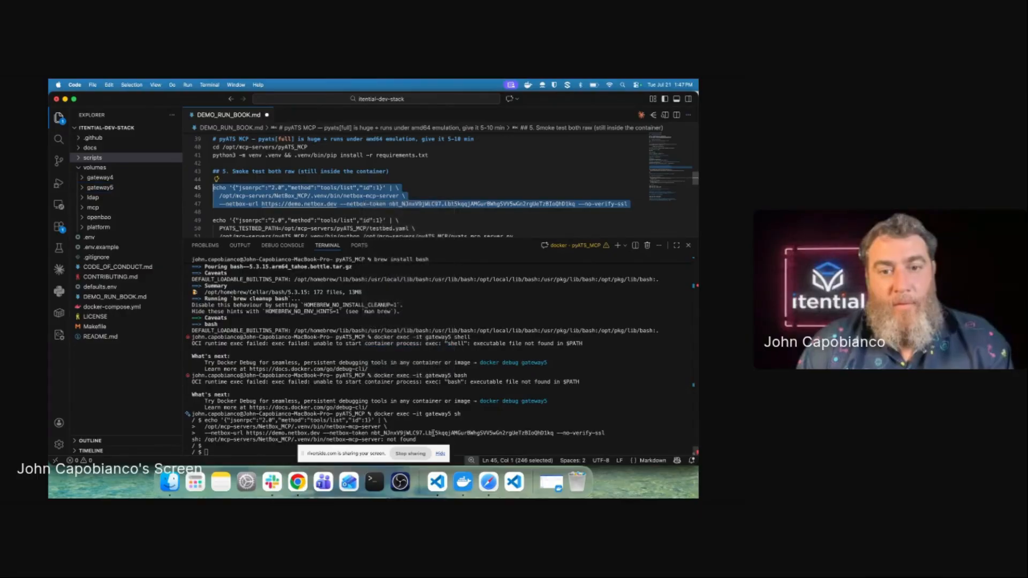
left_click(433, 432)
key("super+v")
key("Return")
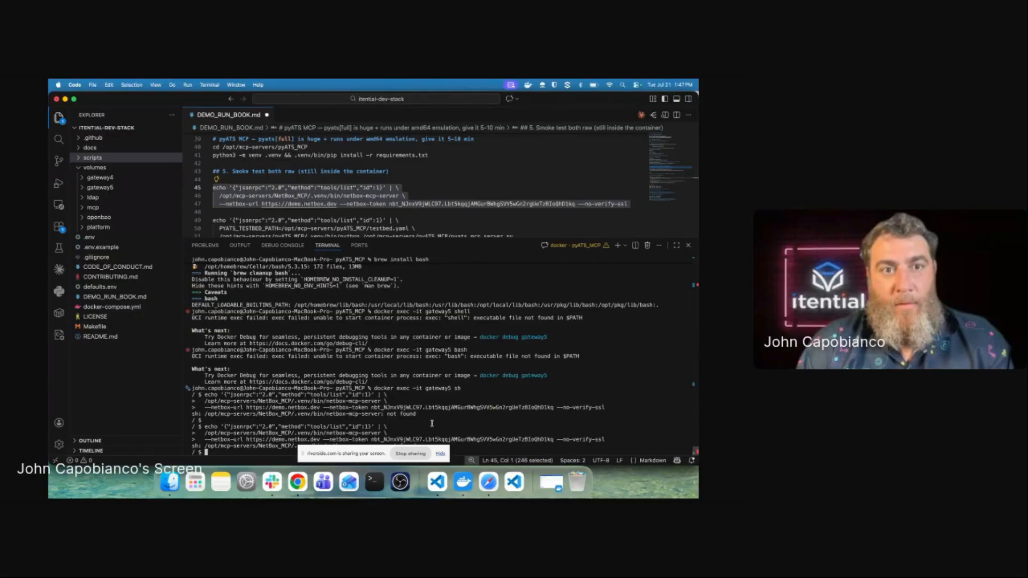
key("super+v")
key("Return")
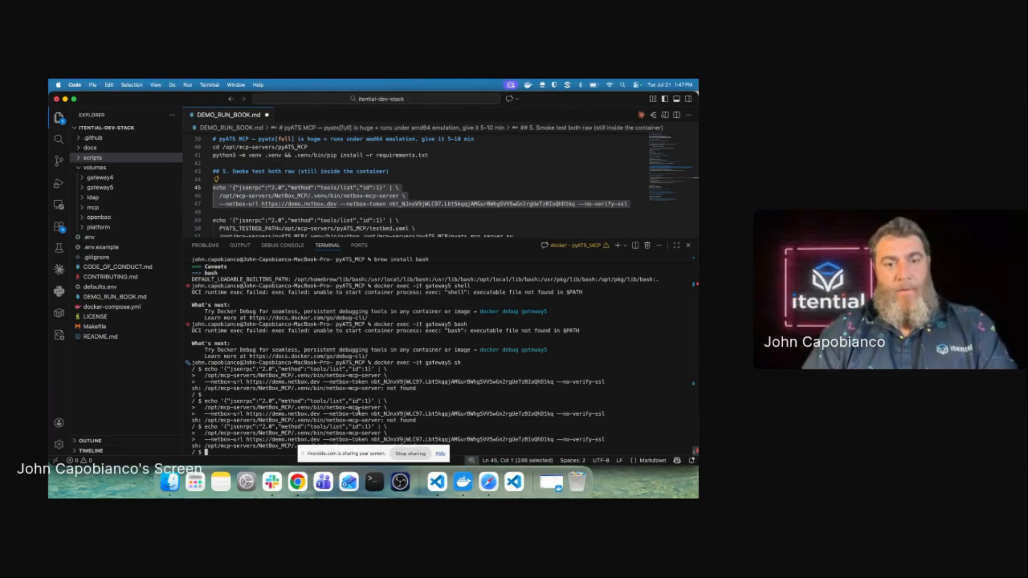
Step: Clear the terminal, retry the --netbox-url part, then discard it and return to runbook line 45
type("clear")
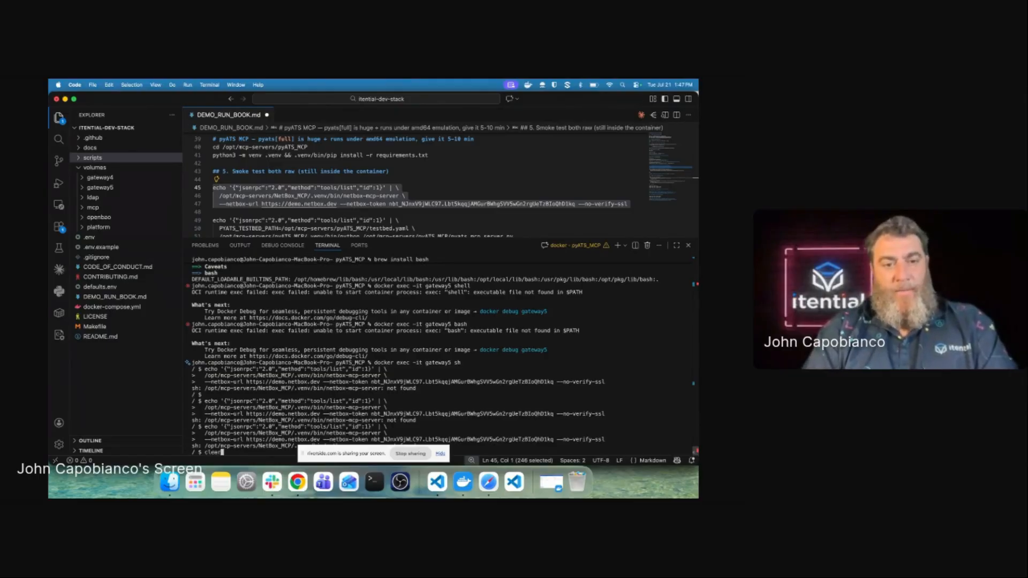
key("Return")
key("super+v")
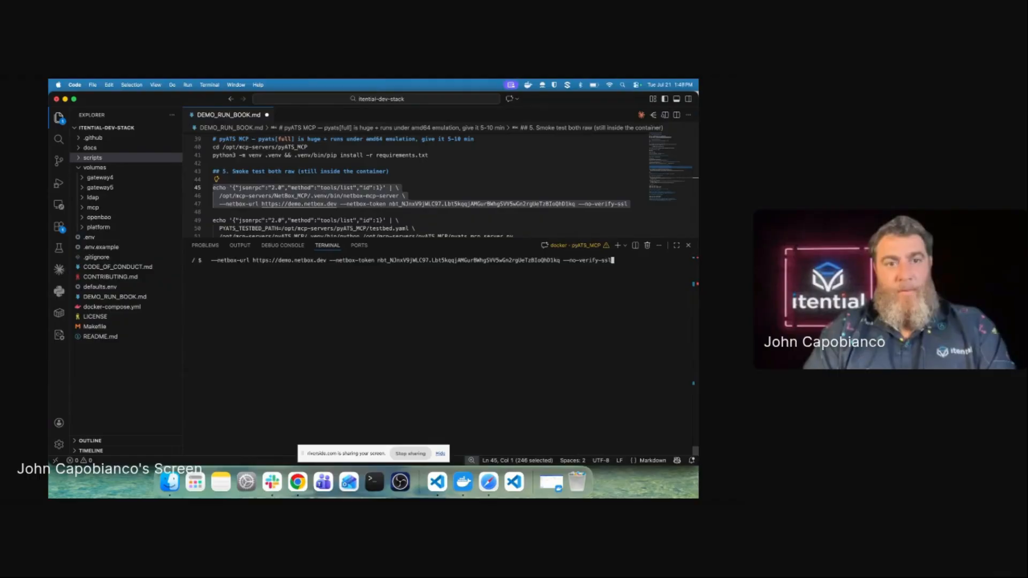
key("Return")
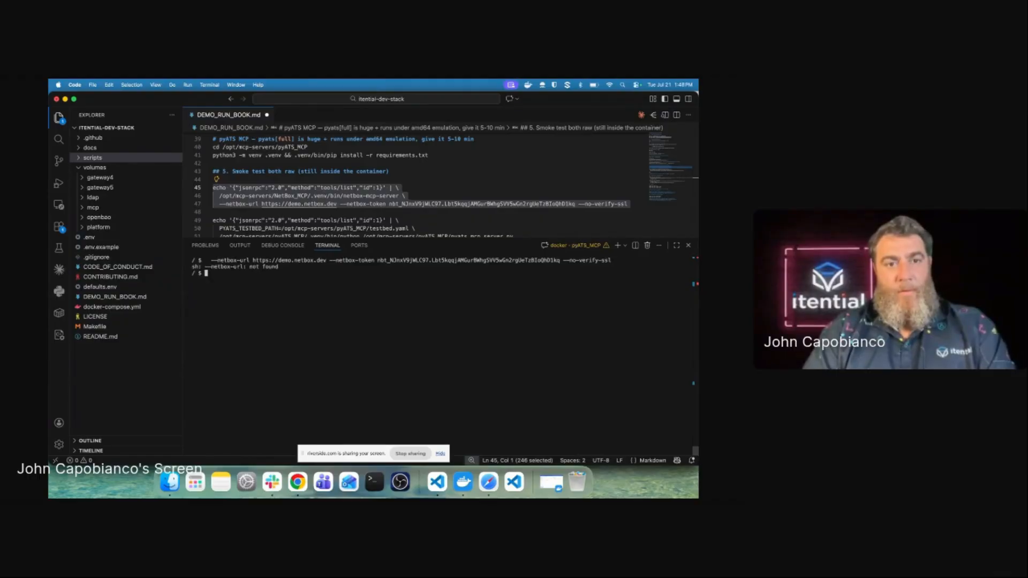
key("Up")
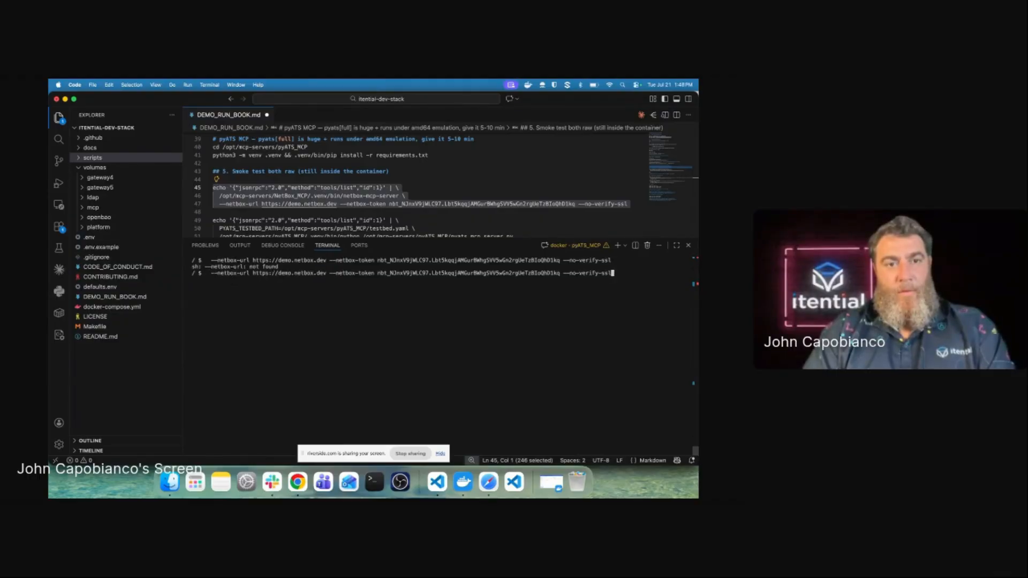
key("ctrl+u")
left_click(248, 197)
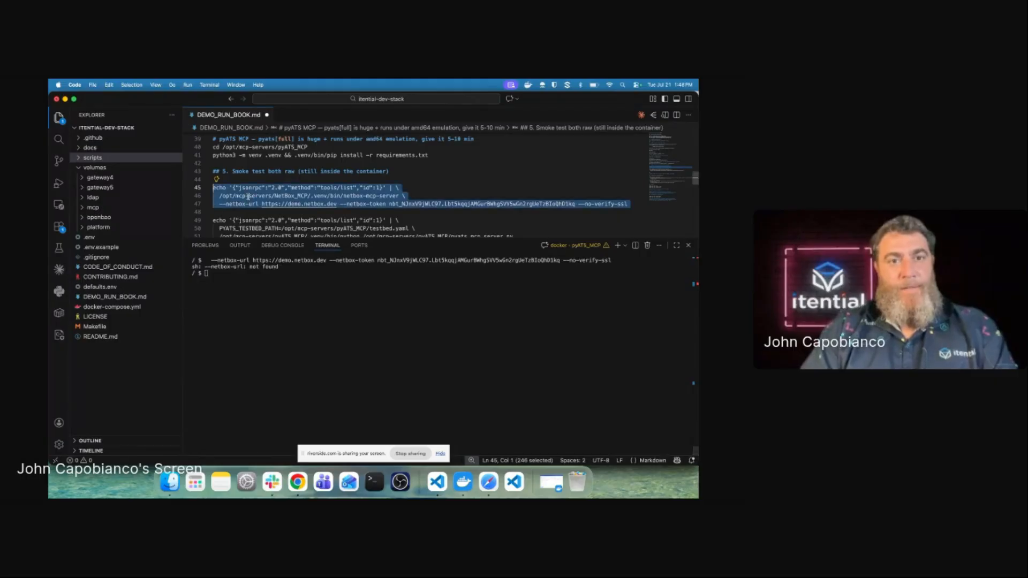
left_click(219, 195)
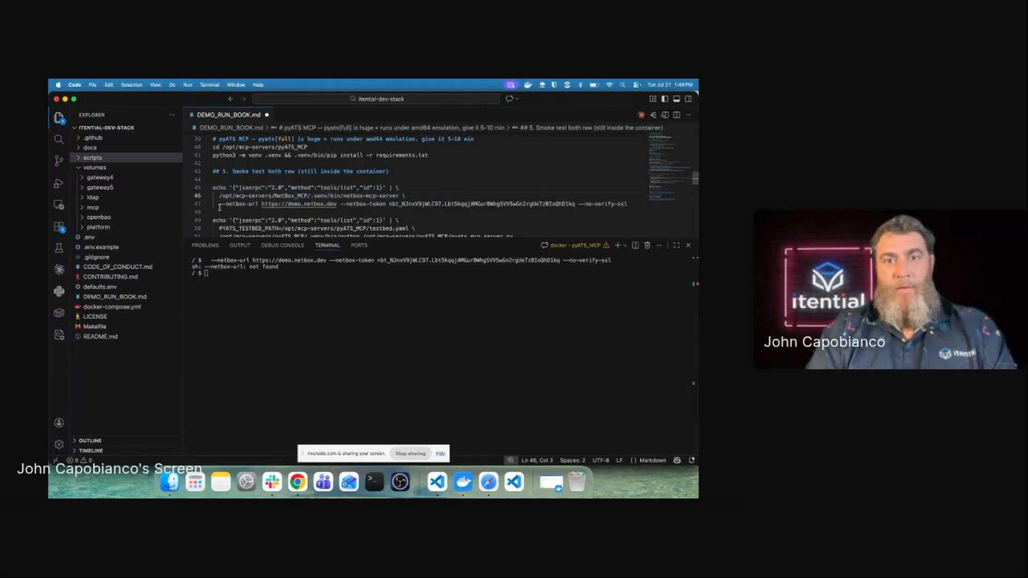
Step: Join runbook lines 45–47 into one NetBox smoke-test command and run it in the terminal
key("BackSpace")
key("BackSpace")
key("BackSpace")
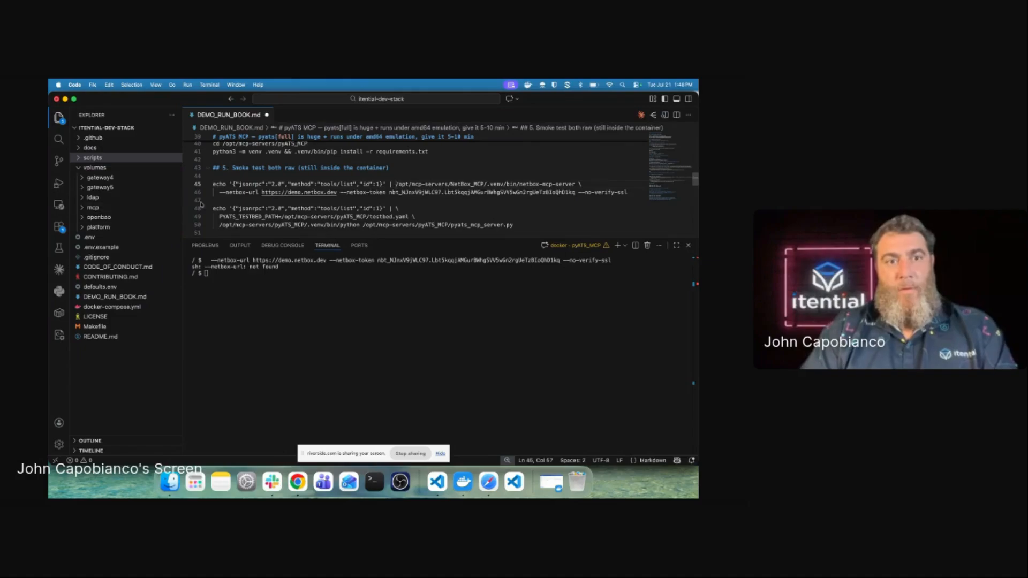
left_click(220, 193)
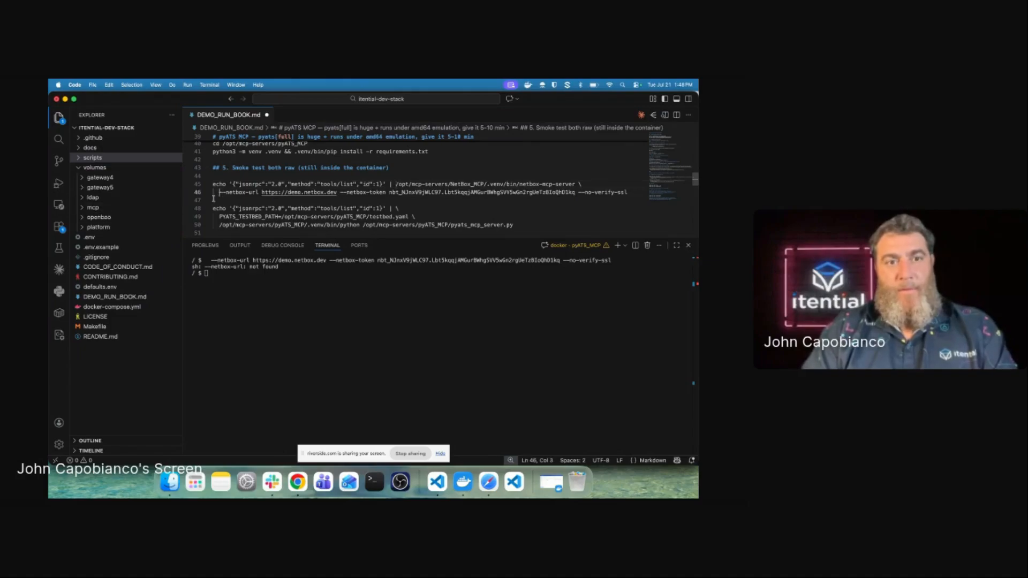
key("BackSpace")
key("BackSpace")
key("BackSpace")
key("BackSpace")
key("BackSpace")
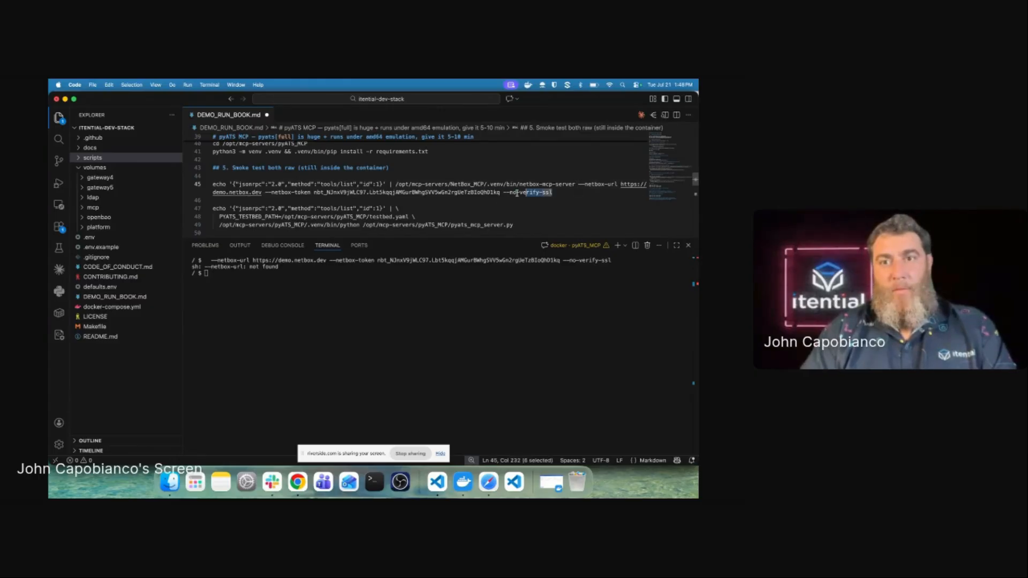
triple_click(543, 195)
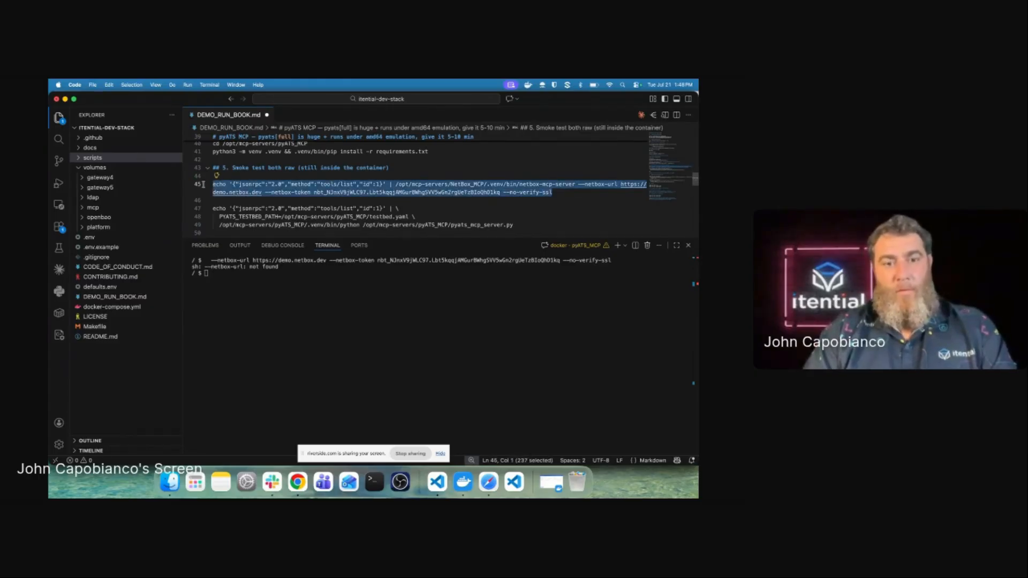
key("ctrl+Return")
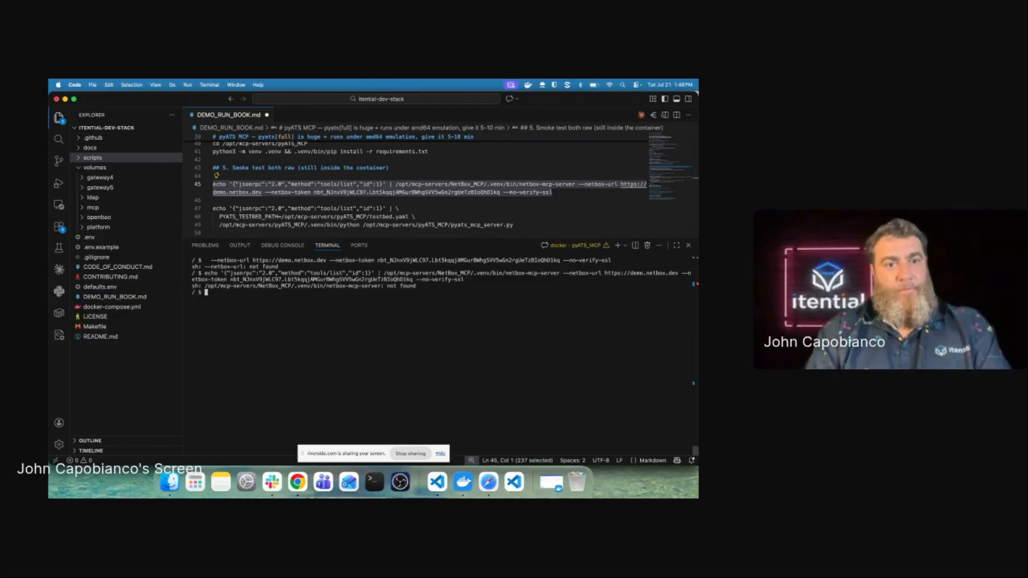
Step: List the container root, change into /opt/mcp-servers, and list its NetBox_MCP and pyATS_MCP folders
type("ls")
key("Return")
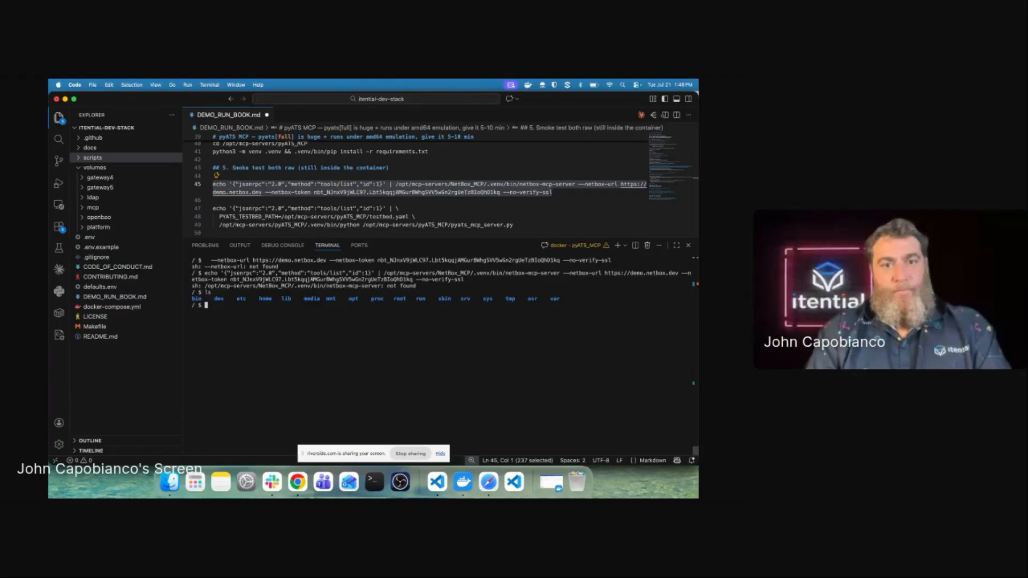
type("cd /opt/mc")
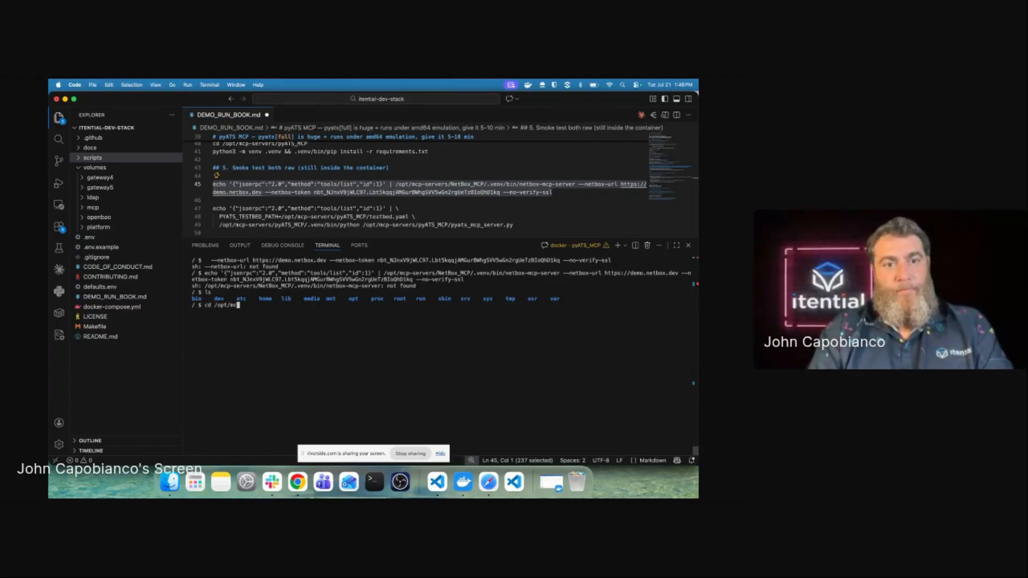
key("Tab")
key("Return")
type("ls")
key("Return")
type("cd Net")
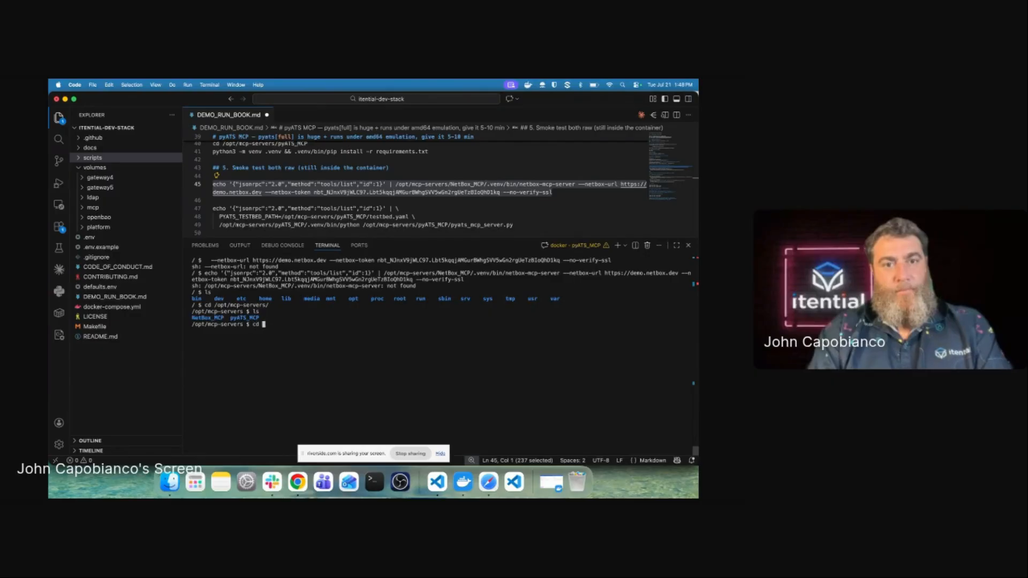
key("BackSpace")
key("BackSpace")
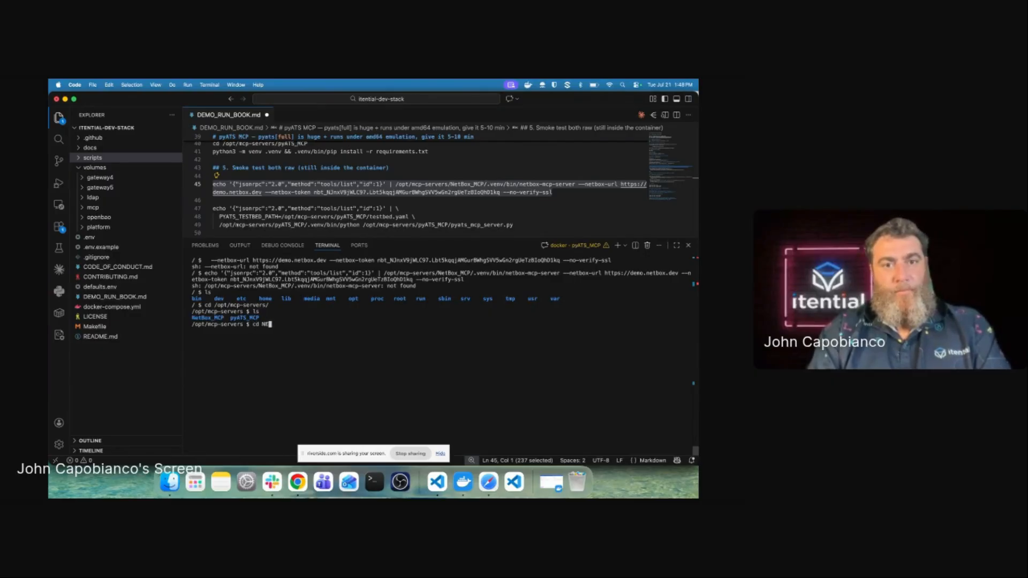
key("BackSpace")
key("BackSpace")
key("BackSpace")
key("BackSpace")
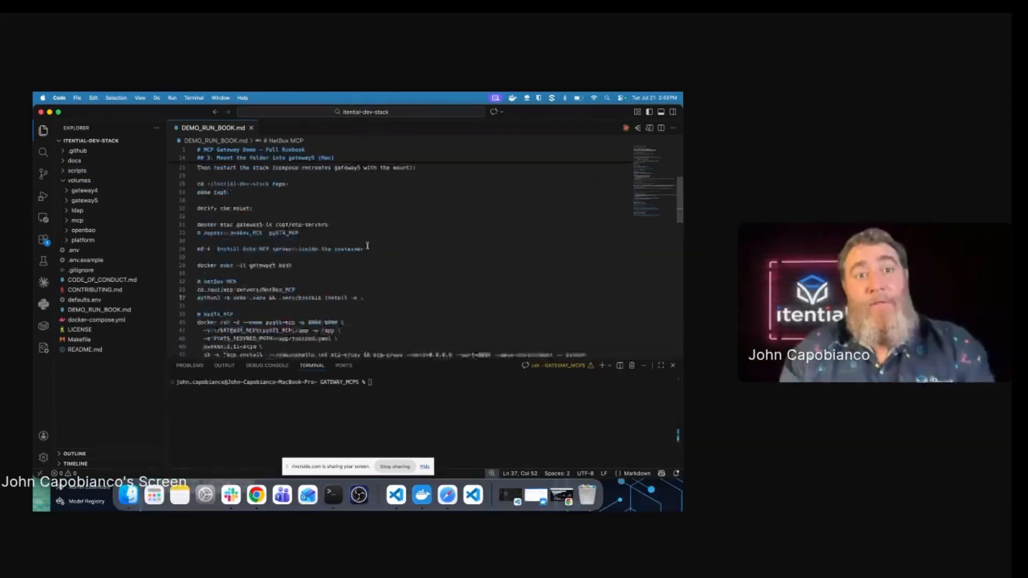
left_click_drag(387, 199, 96, 180)
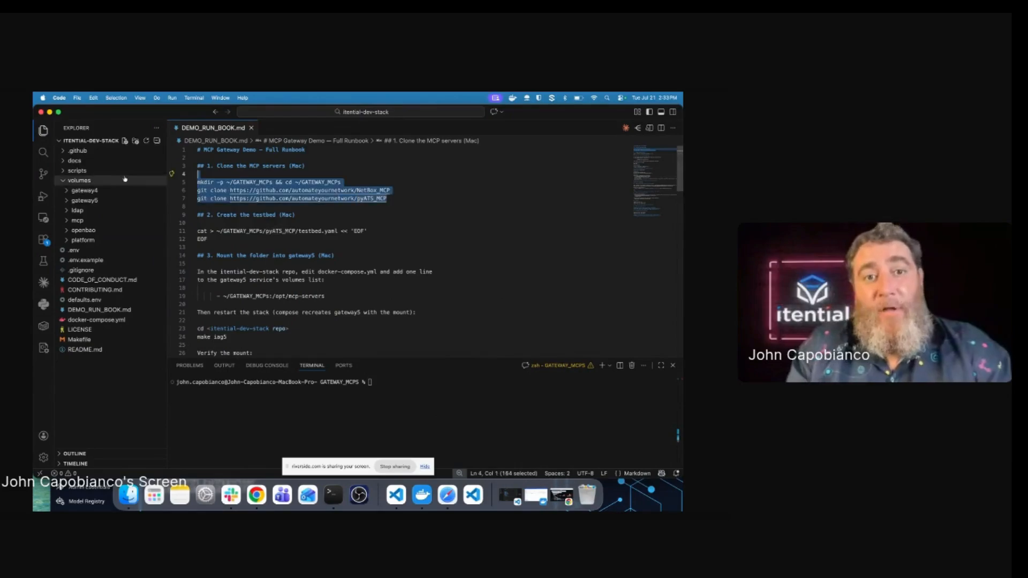
left_click_drag(242, 248, 235, 224)
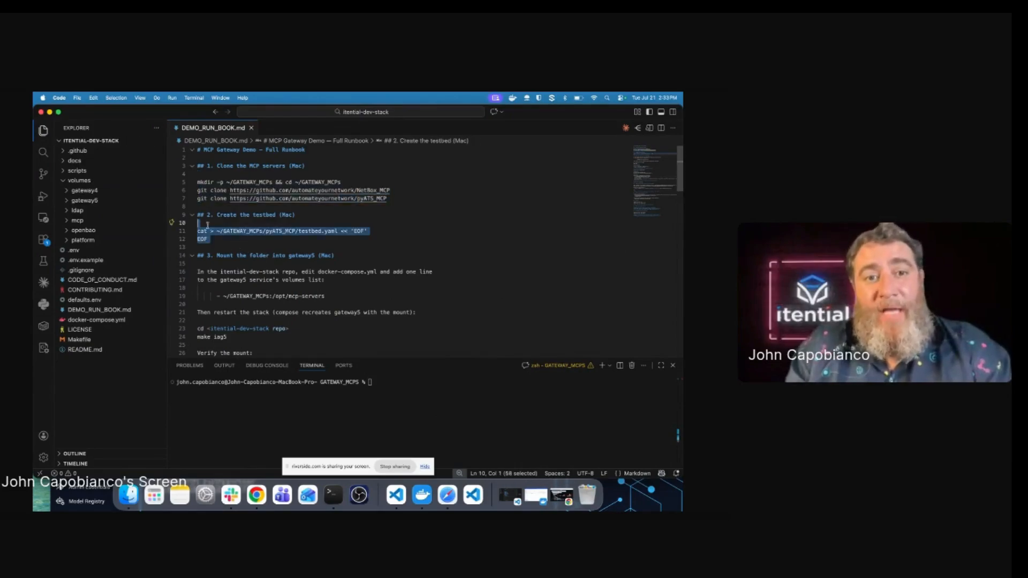
left_click(340, 297)
left_click_drag(340, 296, 195, 282)
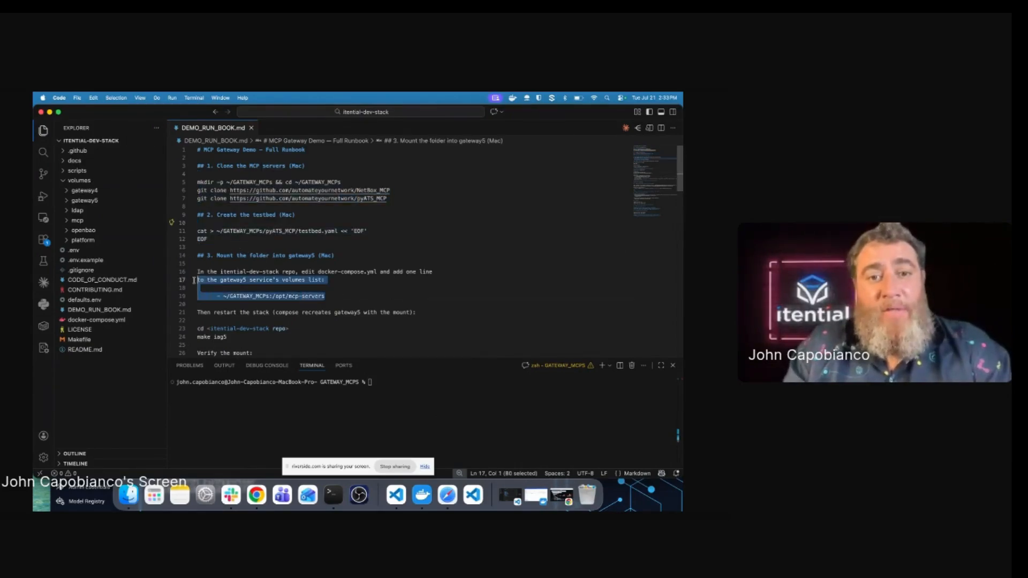
scroll(364, 323, "down", 6)
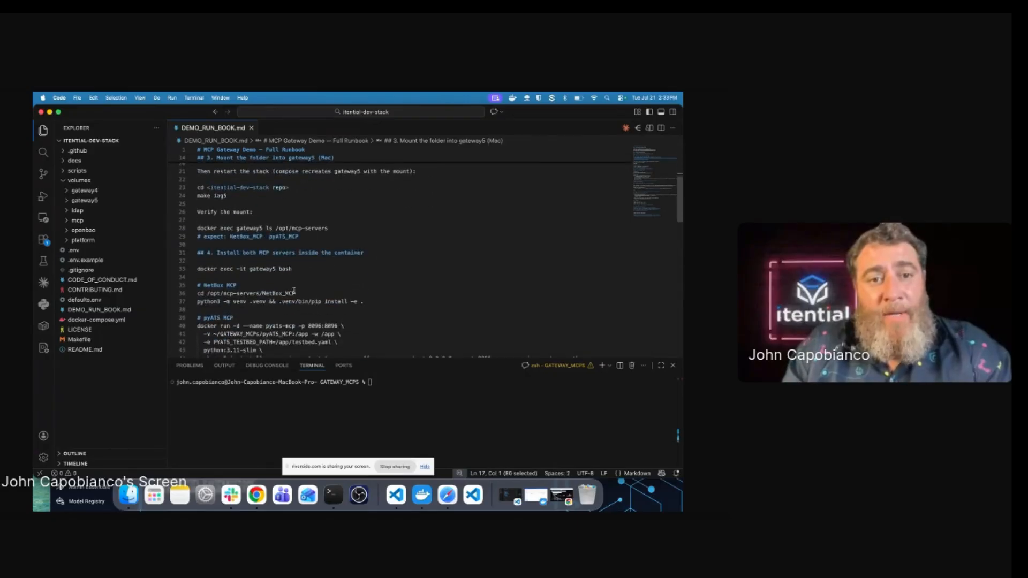
scroll(304, 316, "down", 2)
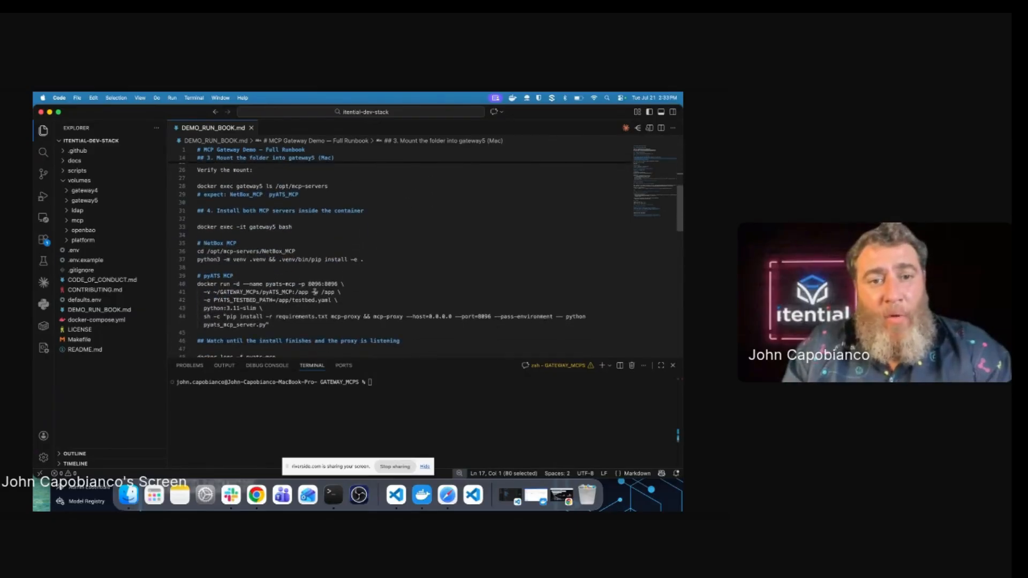
left_click_drag(364, 260, 194, 246)
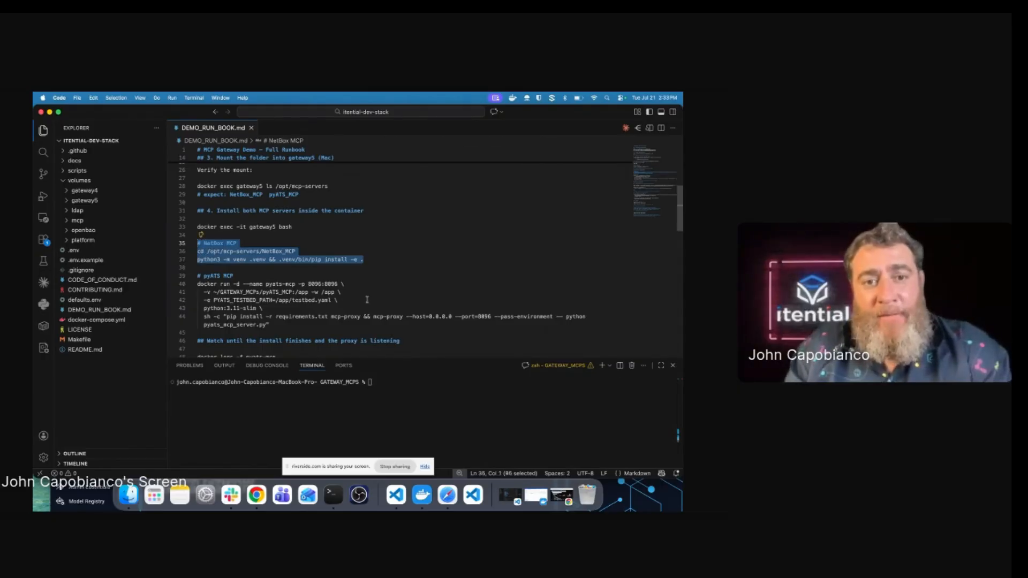
scroll(367, 300, "down", 1)
left_click_drag(367, 300, 197, 246)
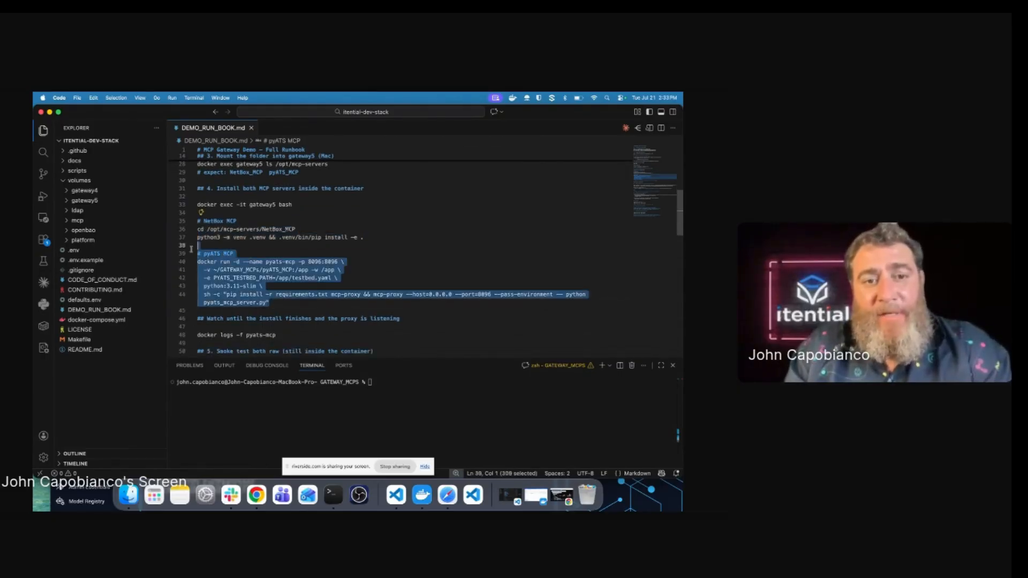
scroll(360, 274, "down", 2)
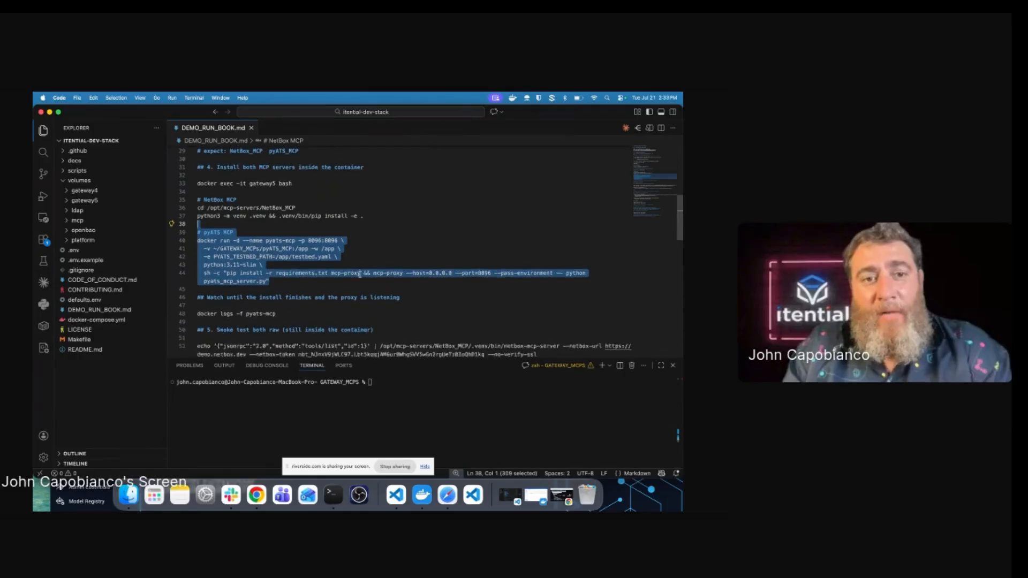
scroll(360, 274, "down", 1)
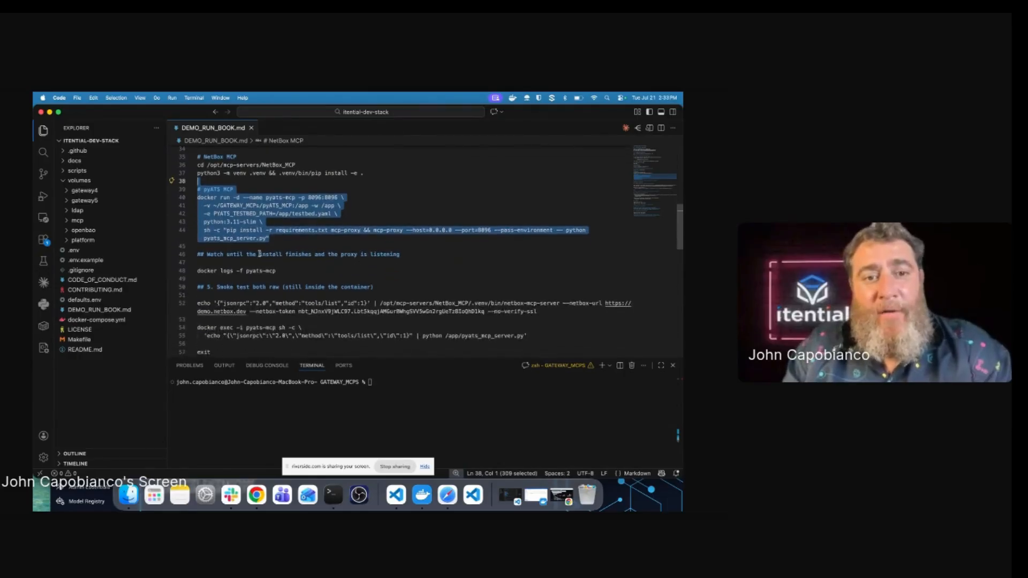
left_click_drag(276, 271, 197, 271)
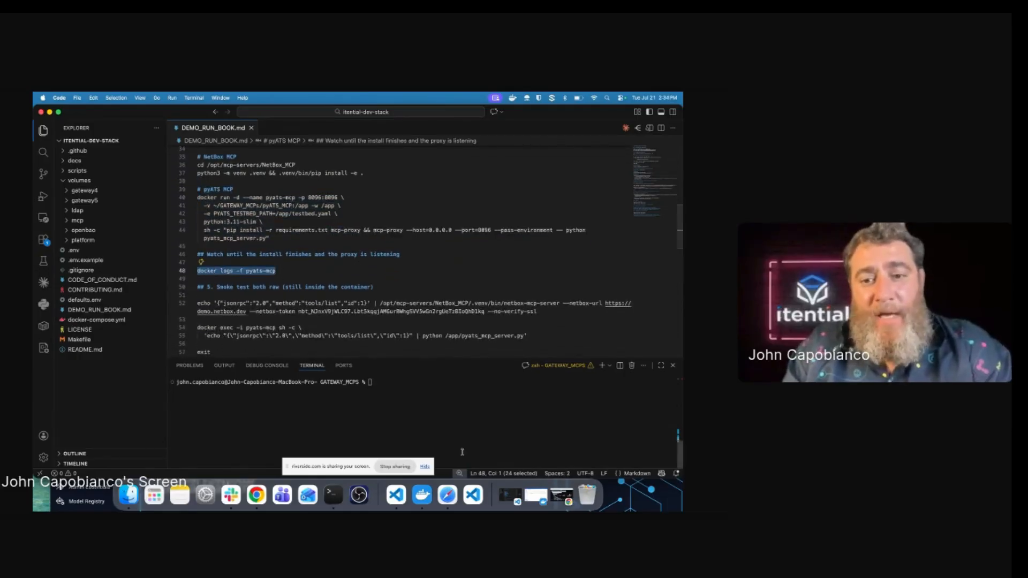
left_click(422, 495)
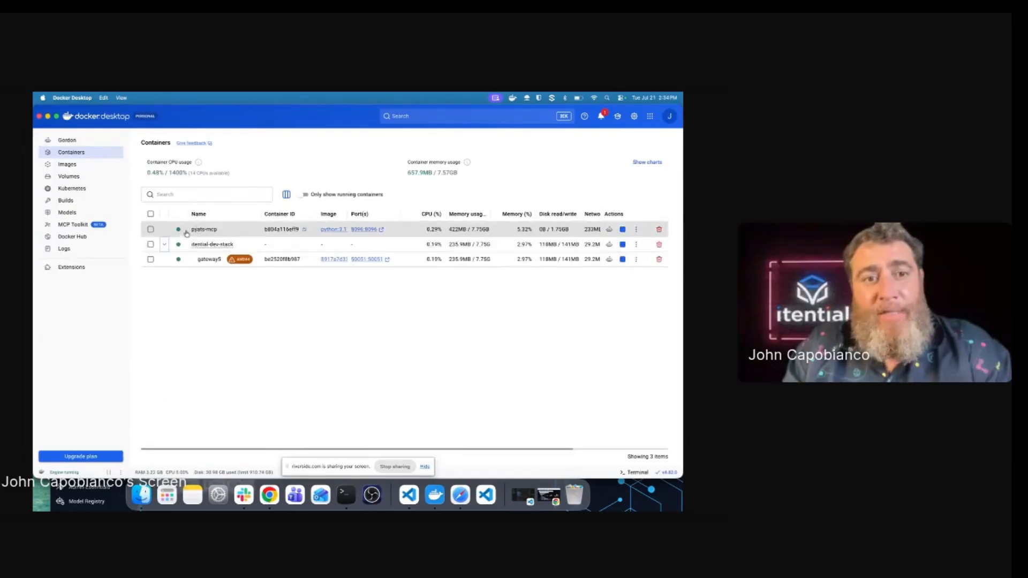
left_click(202, 229)
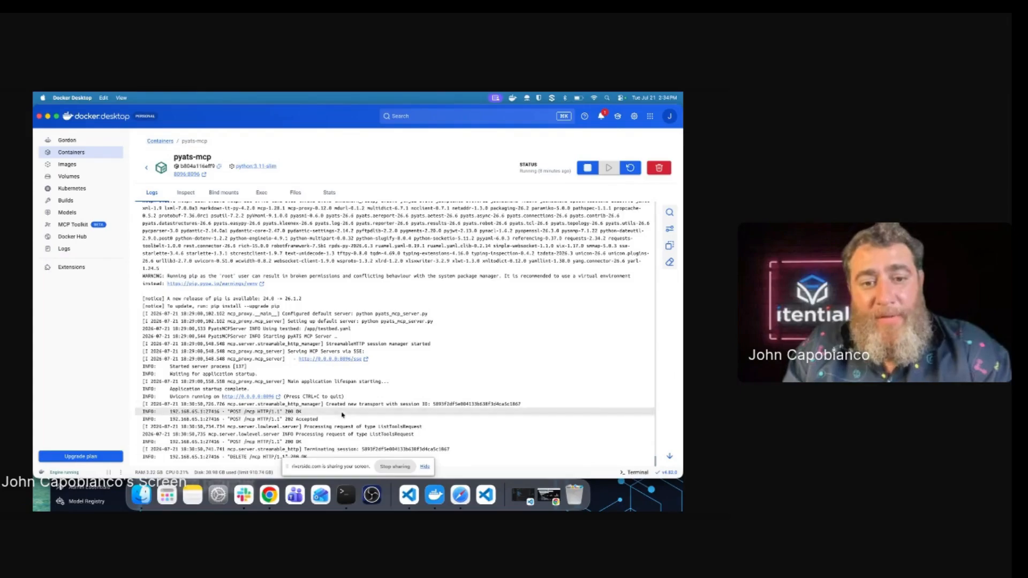
left_click(146, 167)
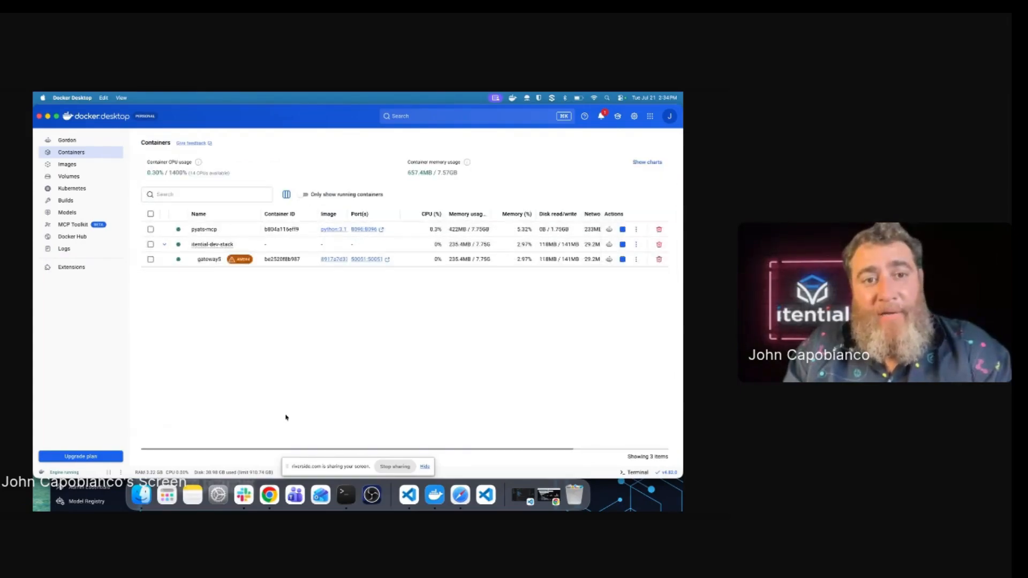
left_click(408, 496)
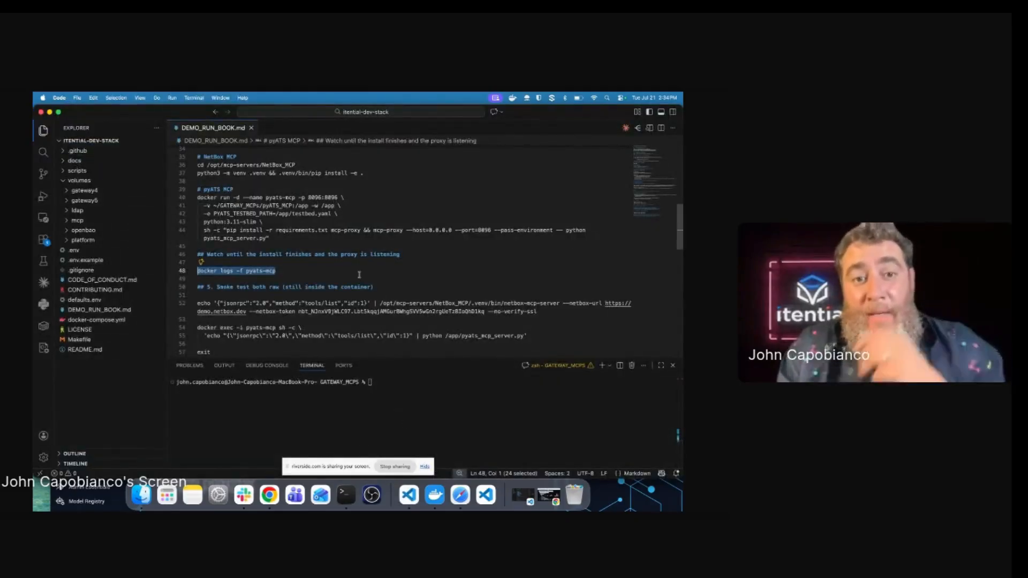
Step: Reopen a shell inside the gateway5 container using the docker exec command from history
scroll(359, 274, "down", 1)
scroll(359, 274, "down", 6)
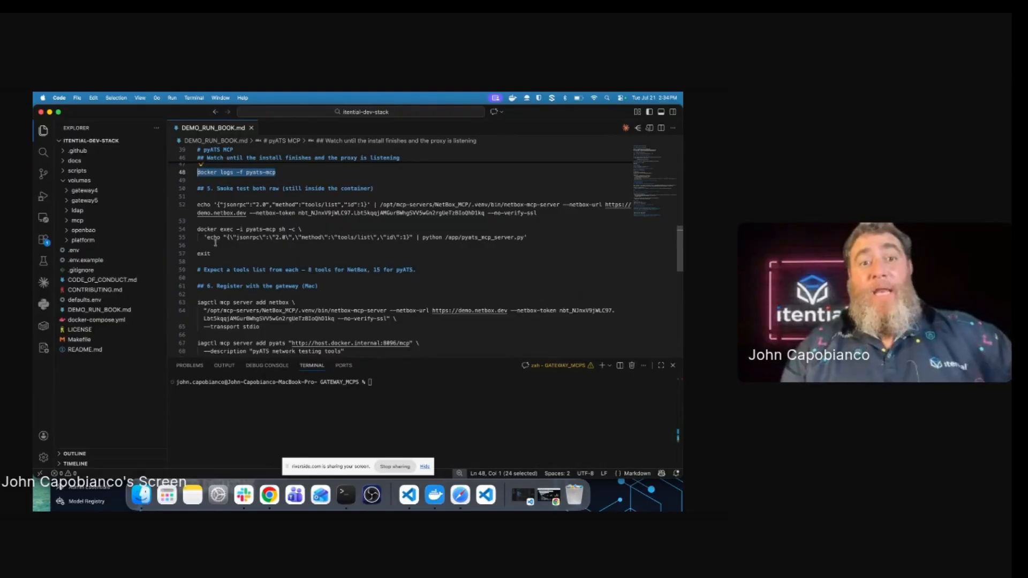
left_click_drag(530, 237, 197, 204)
left_click(414, 400)
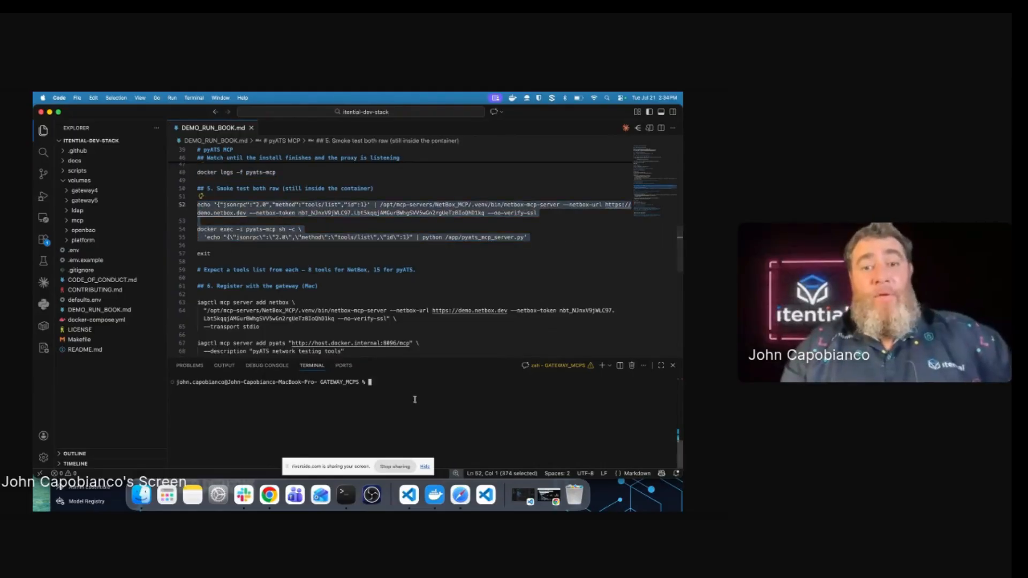
type("iagctl mcp server remove pyats")
key("Up")
key("Up")
key("Up")
key("Up")
key("Up")
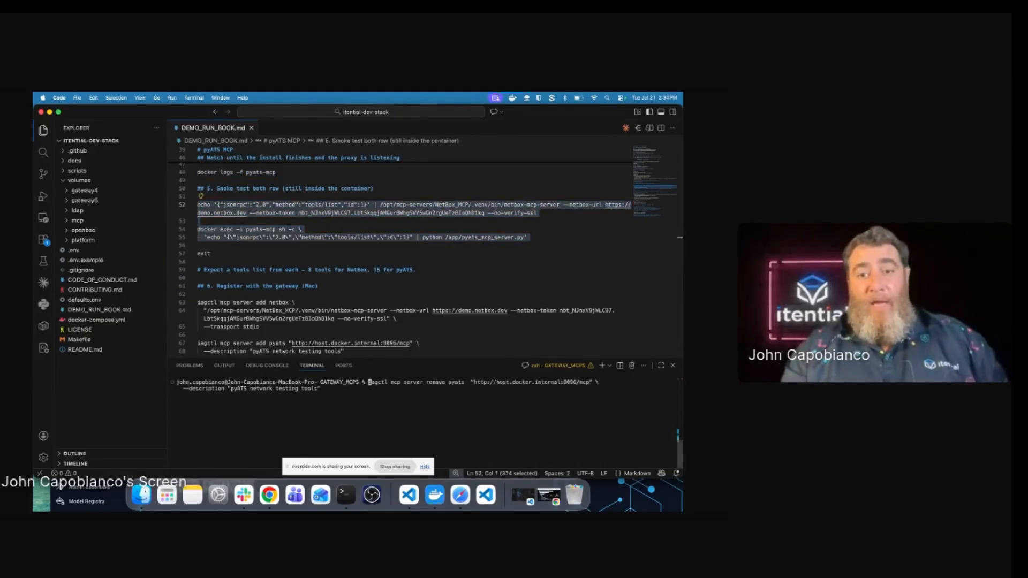
key("Return")
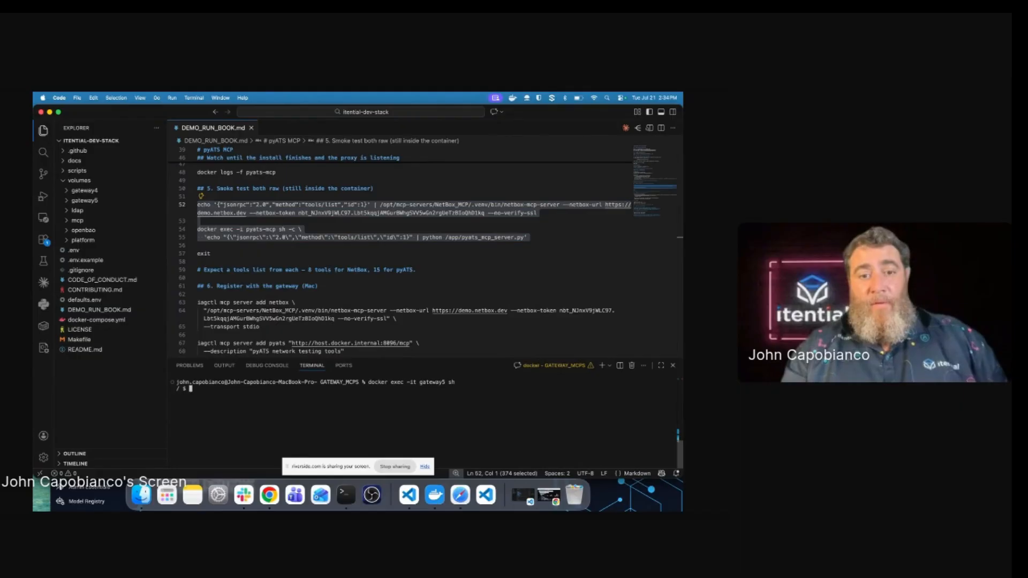
Step: Run the line-52 NetBox smoke test in gateway5 and check its stdio transport output
left_click_drag(537, 213, 187, 205)
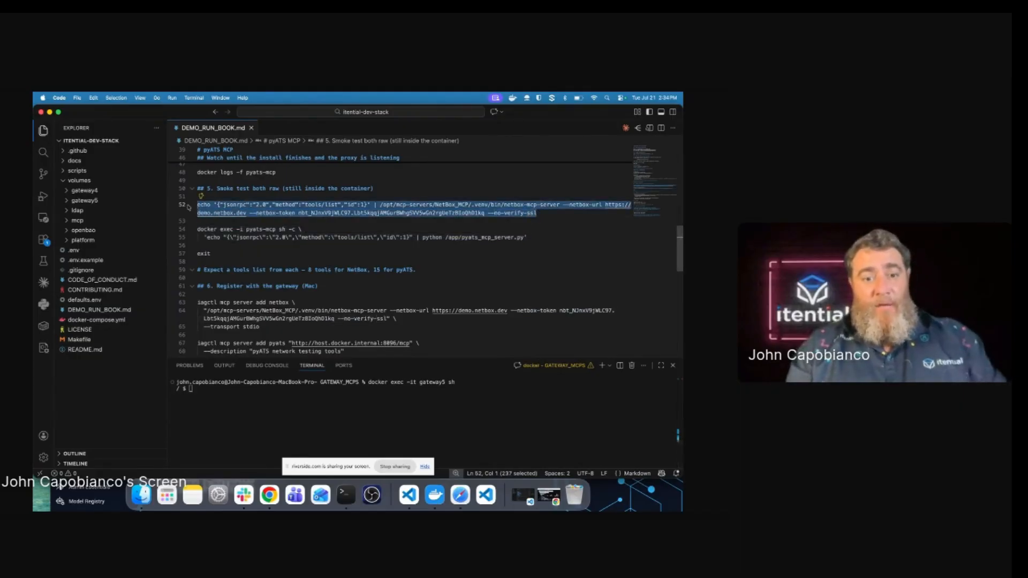
left_click(428, 413)
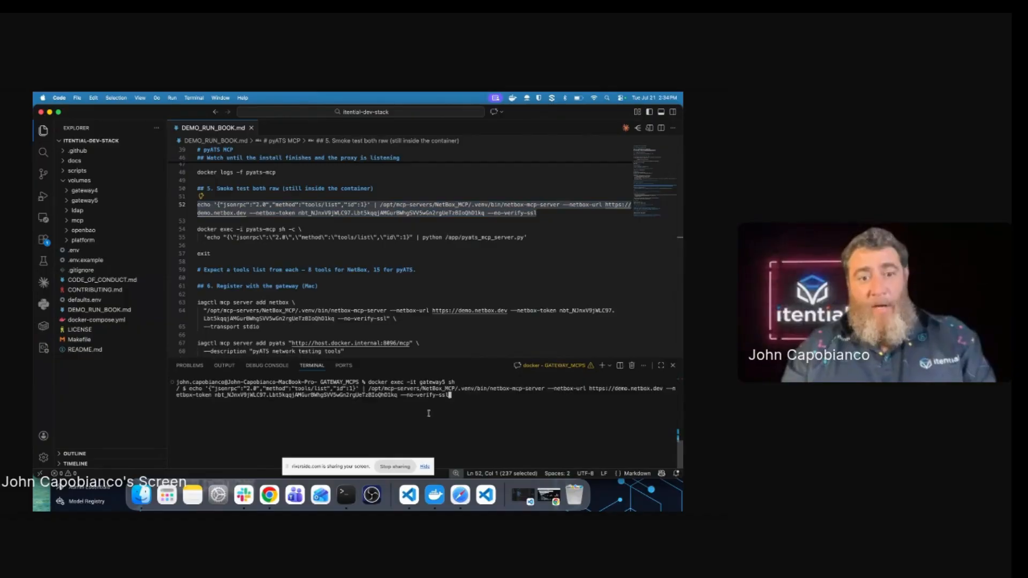
key("Return")
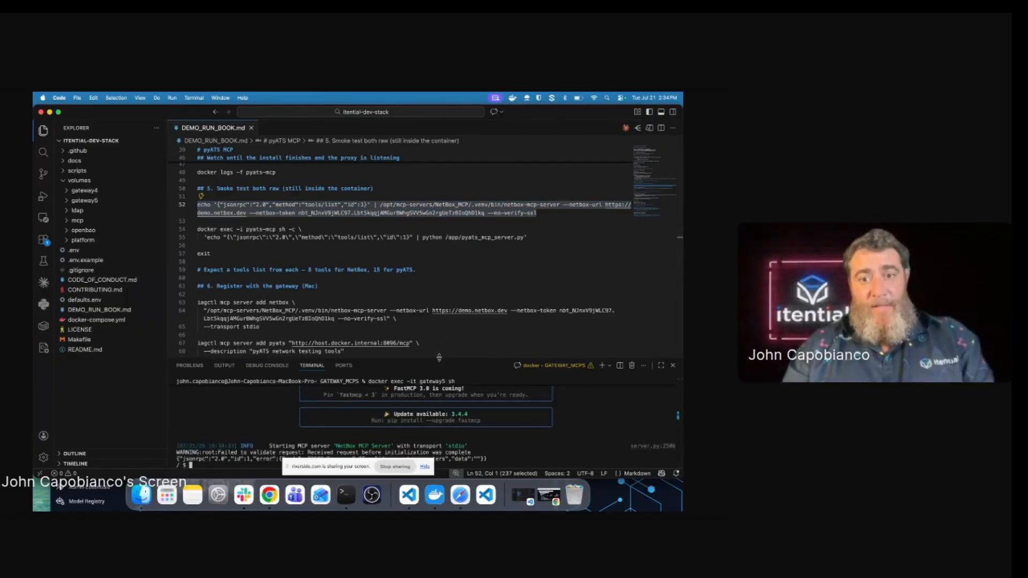
left_click_drag(439, 357, 423, 213)
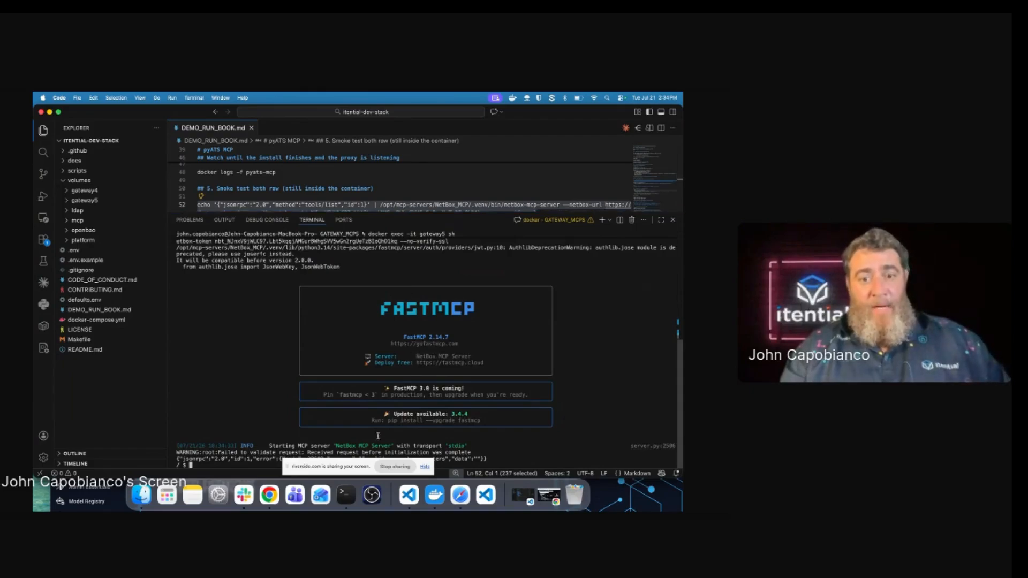
double_click(454, 446)
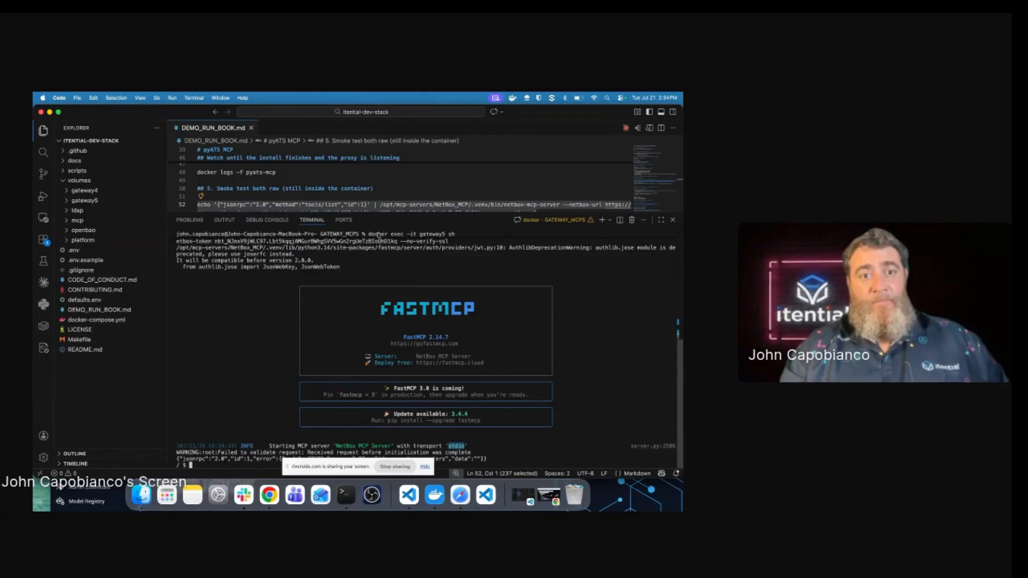
left_click_drag(377, 212, 377, 295)
Step: Exit the container and run the pyats-mcp docker exec smoke test, reviewing its error response
type("exit")
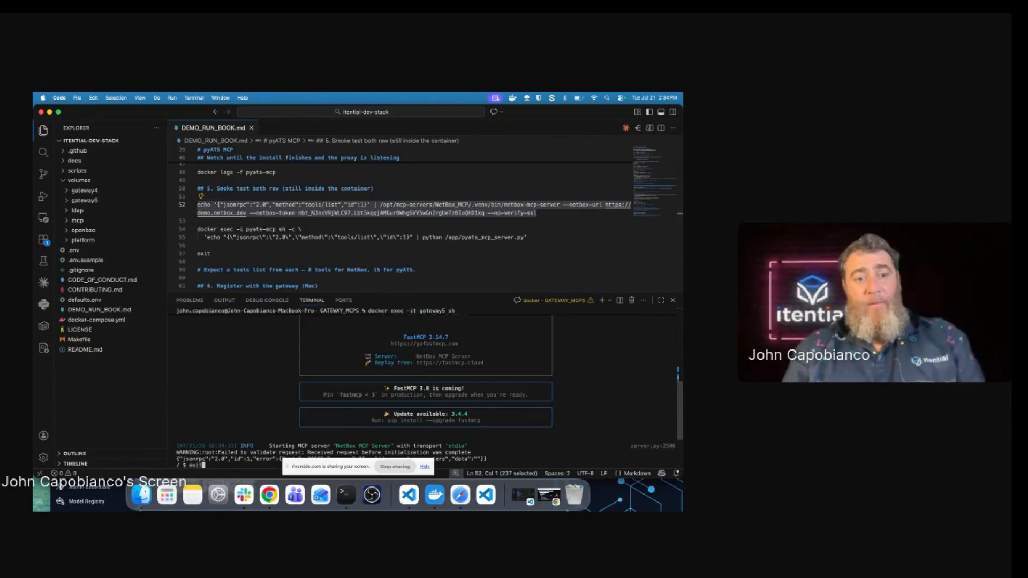
key("Return")
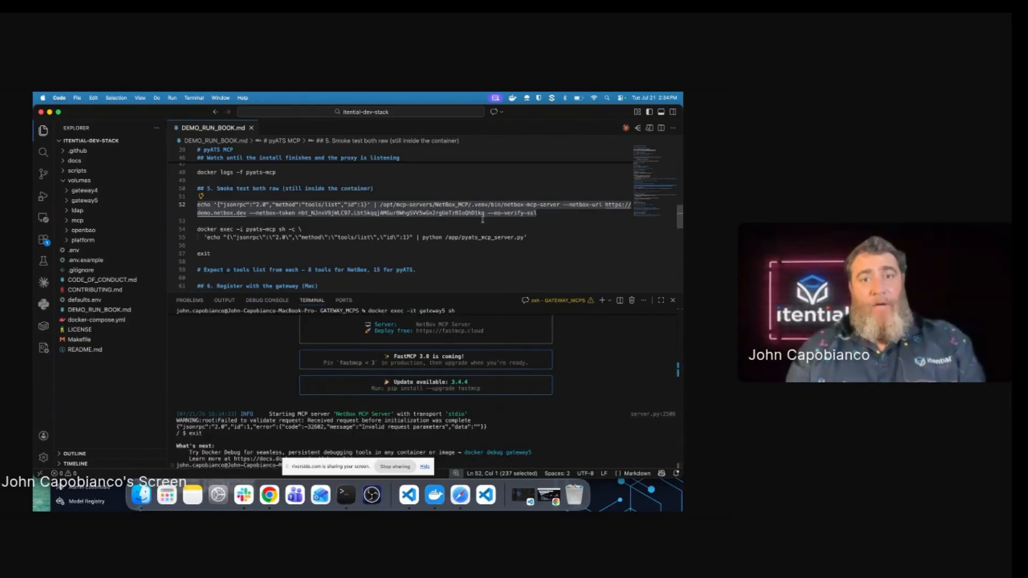
left_click_drag(528, 237, 177, 230)
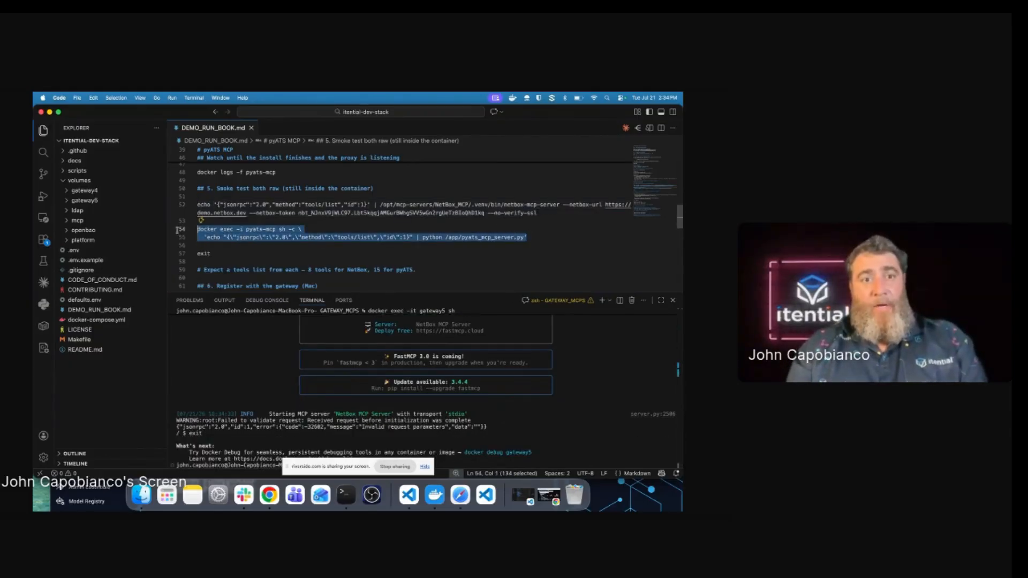
key("super+c")
left_click(562, 438)
key("super+v")
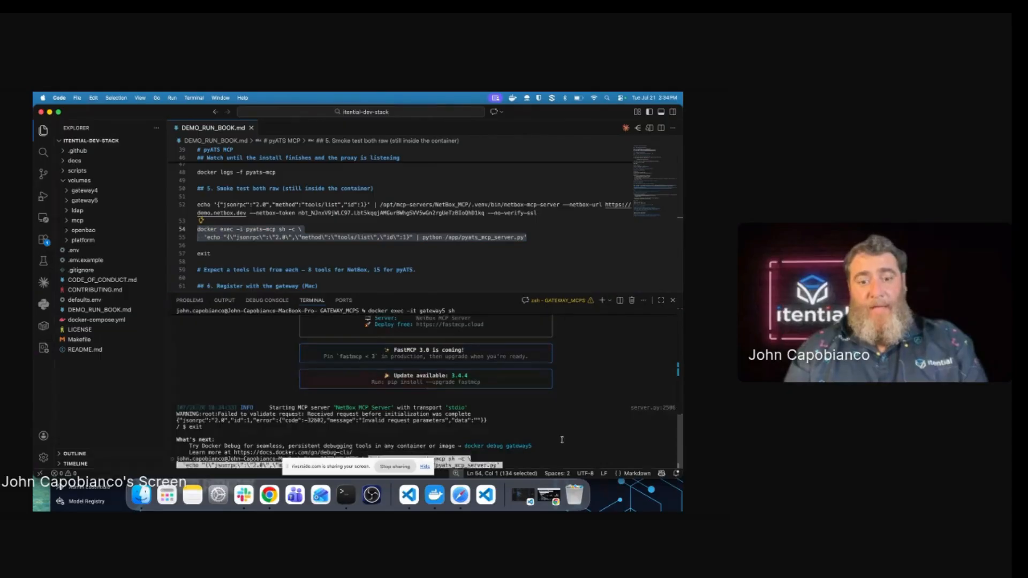
key("Return")
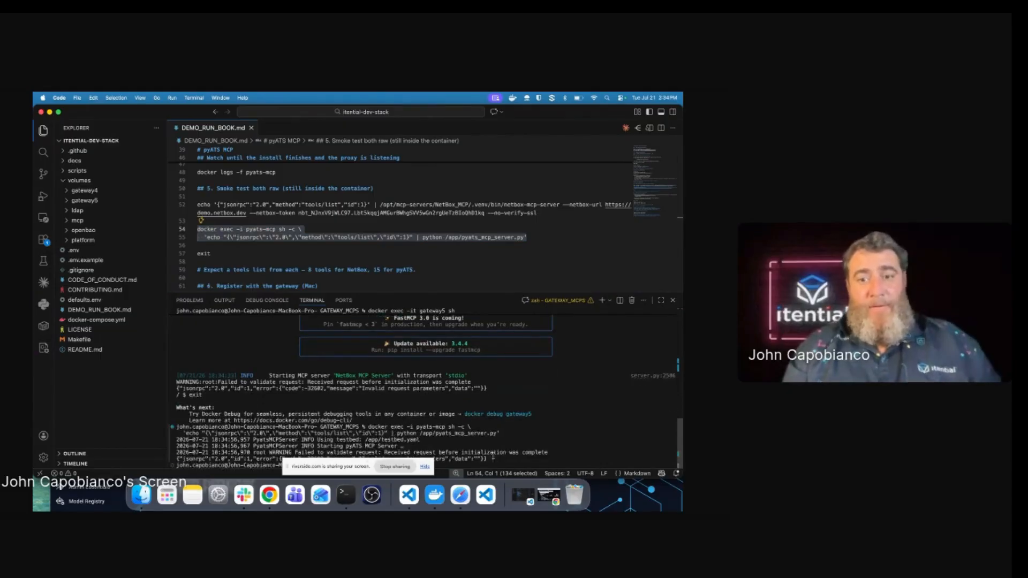
left_click_drag(491, 458, 240, 433)
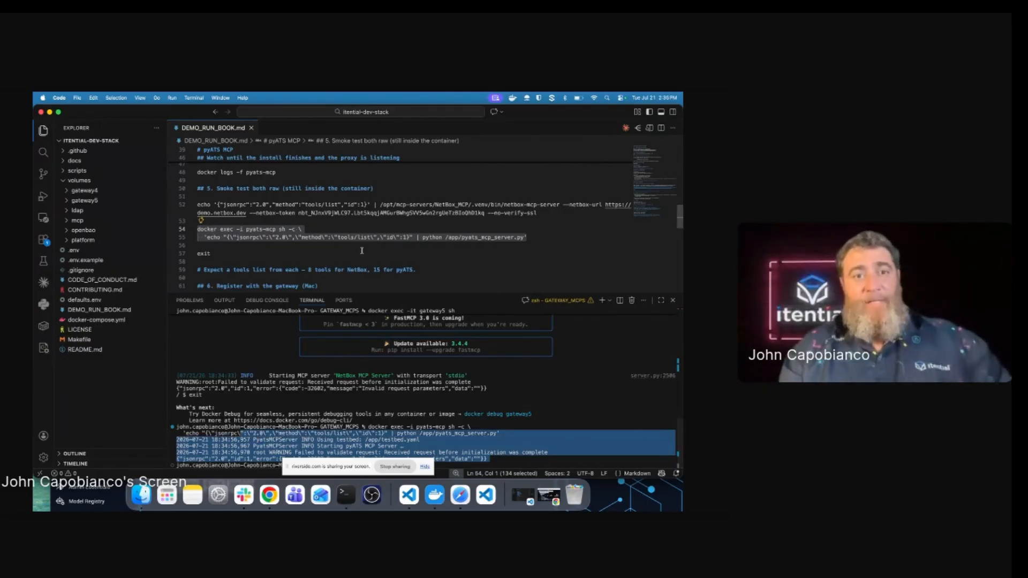
scroll(368, 240, "down", 1)
scroll(367, 239, "down", 4)
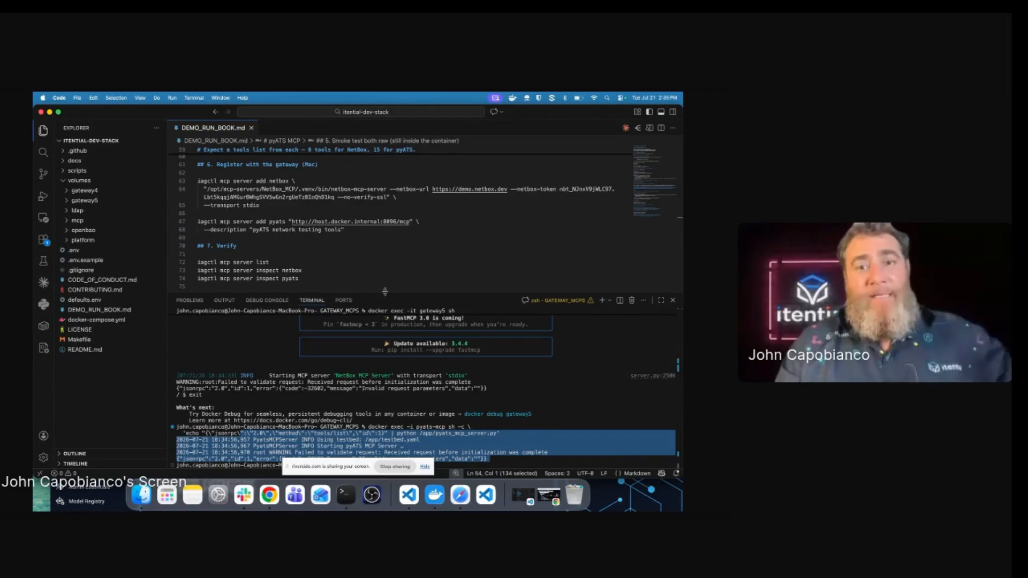
left_click_drag(384, 291, 383, 242)
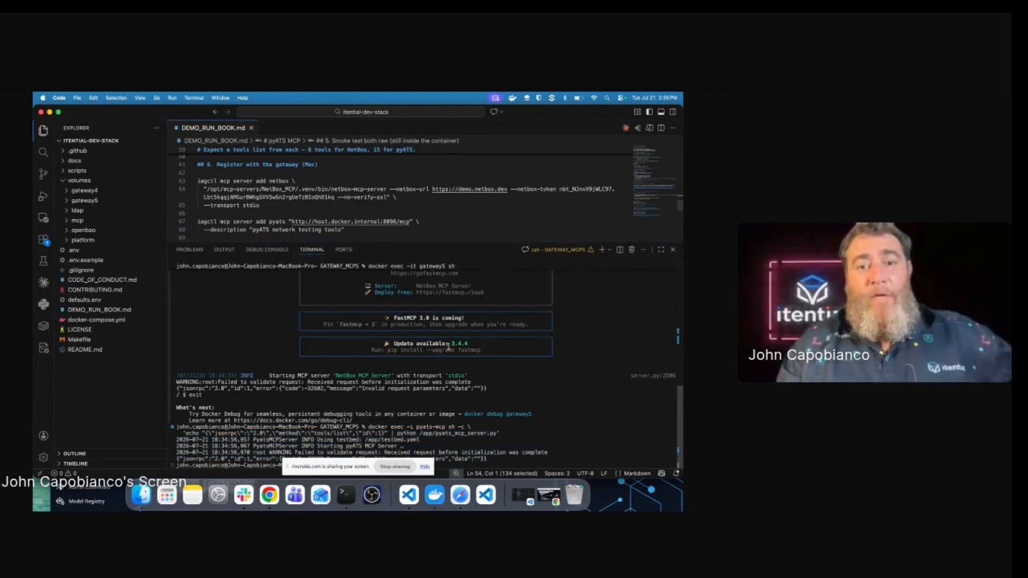
Step: Clear the terminal and register the netbox MCP server over stdio with iagctl mcp server add
type("clear")
key("Return")
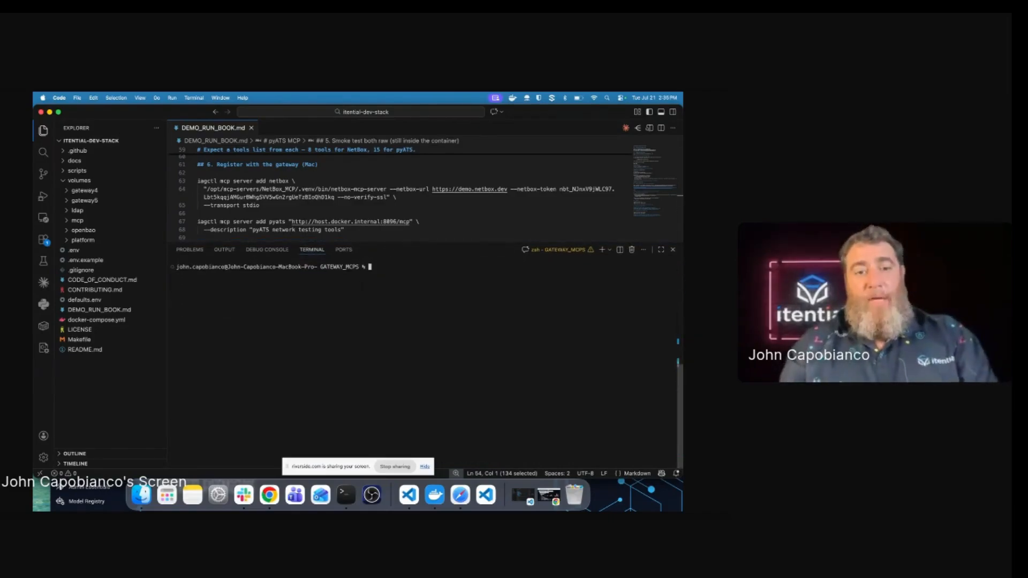
left_click_drag(261, 205, 195, 182)
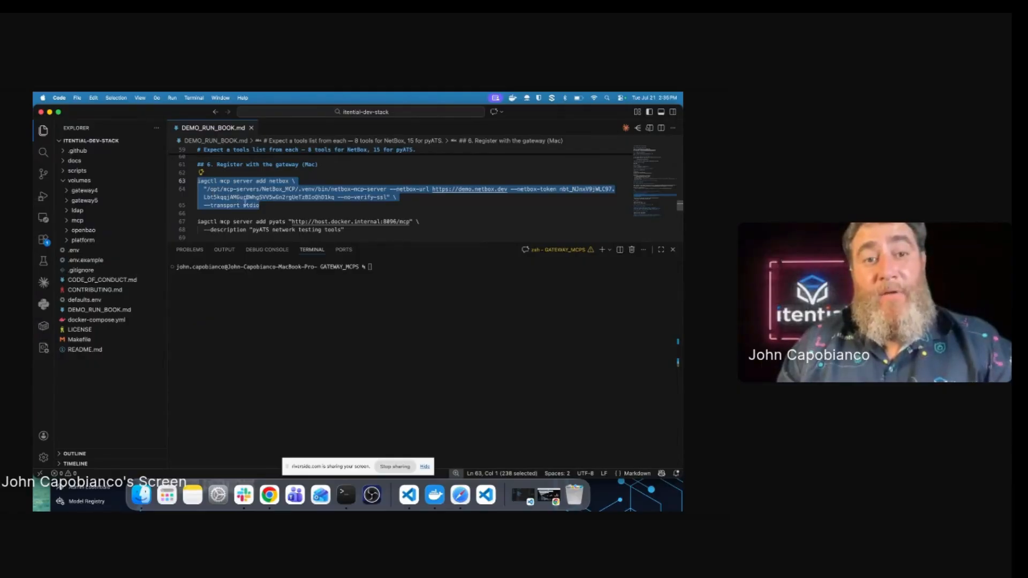
left_click(259, 205)
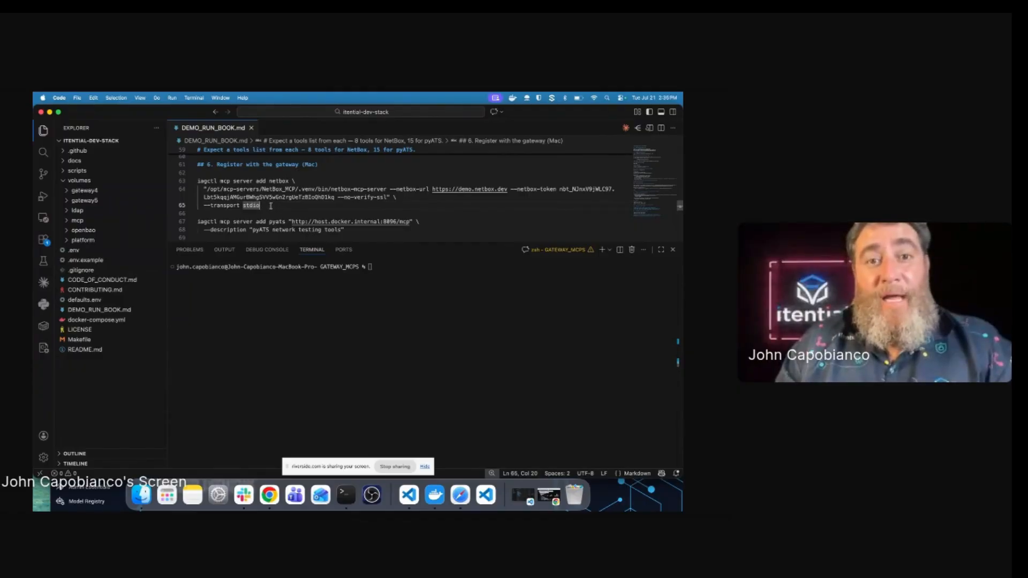
left_click_drag(271, 205, 185, 184)
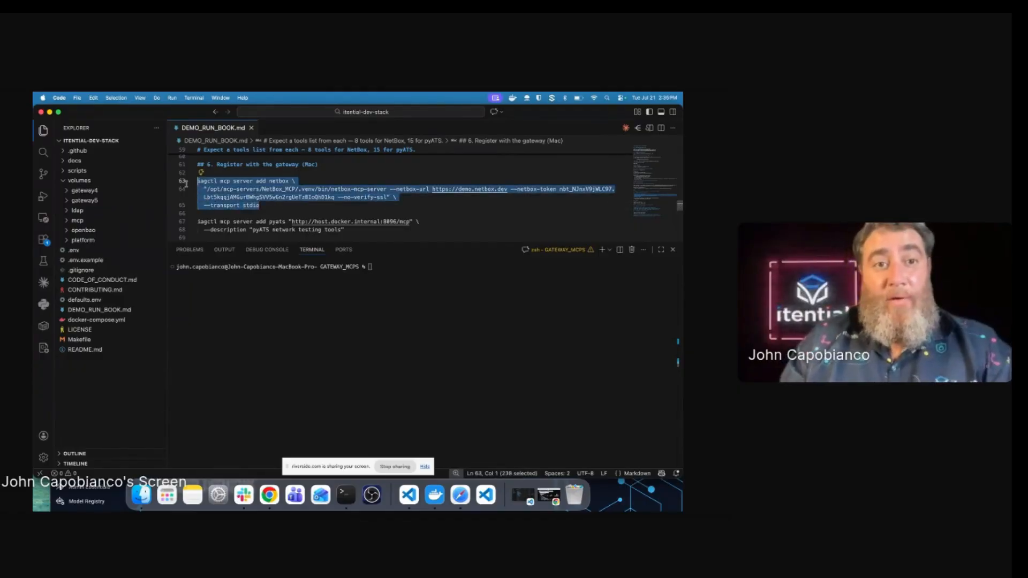
left_click(317, 328)
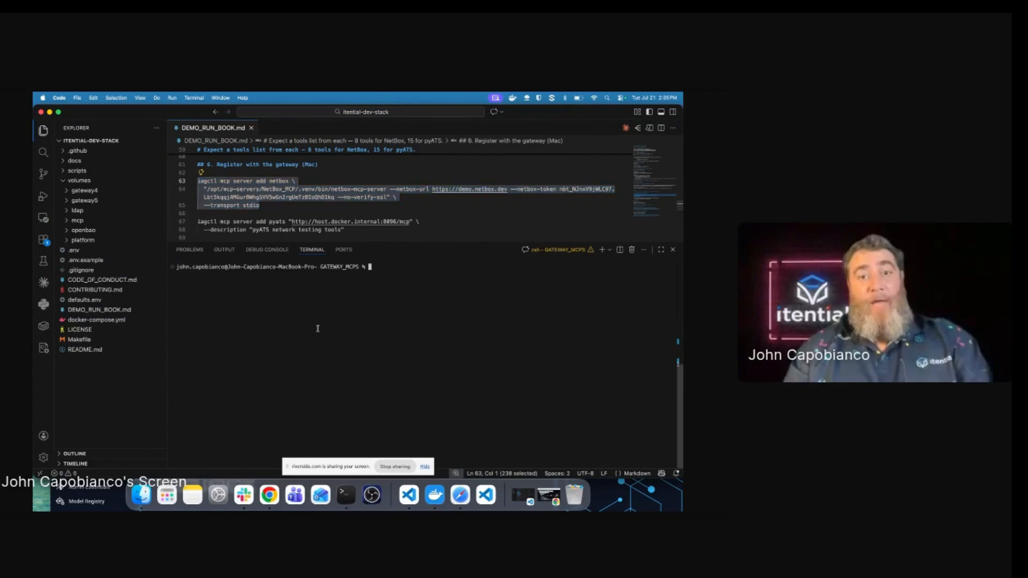
key("super+v")
key("Return")
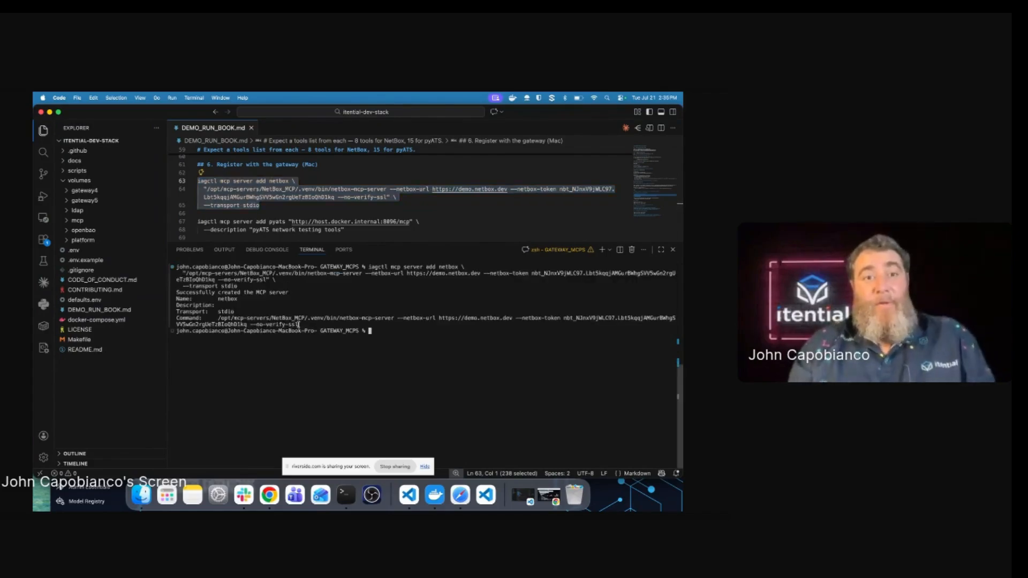
left_click_drag(308, 325, 177, 292)
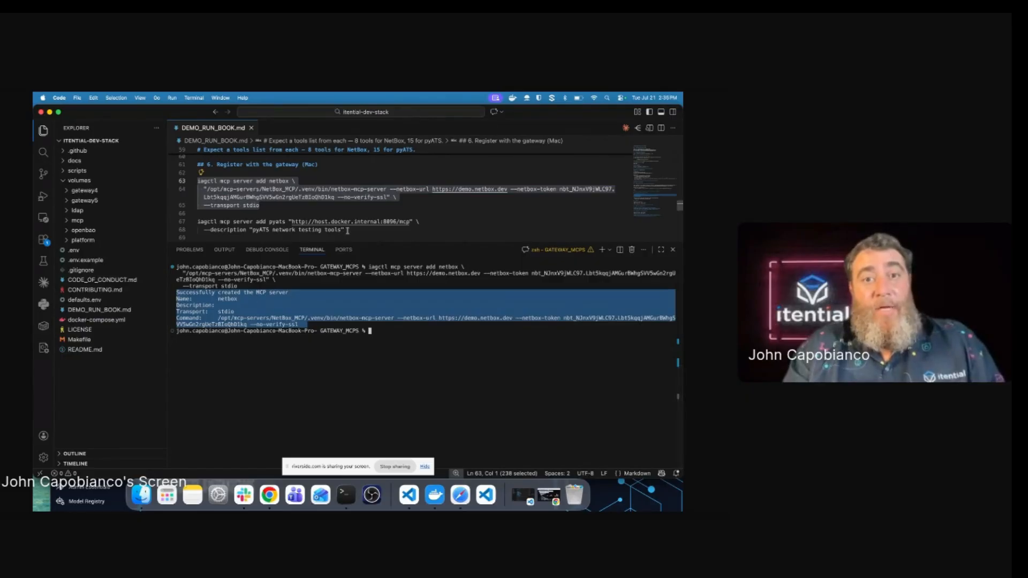
Step: Register the pyats MCP server over streamable-http and confirm its creation output
left_click_drag(346, 230, 179, 223)
key("super+c")
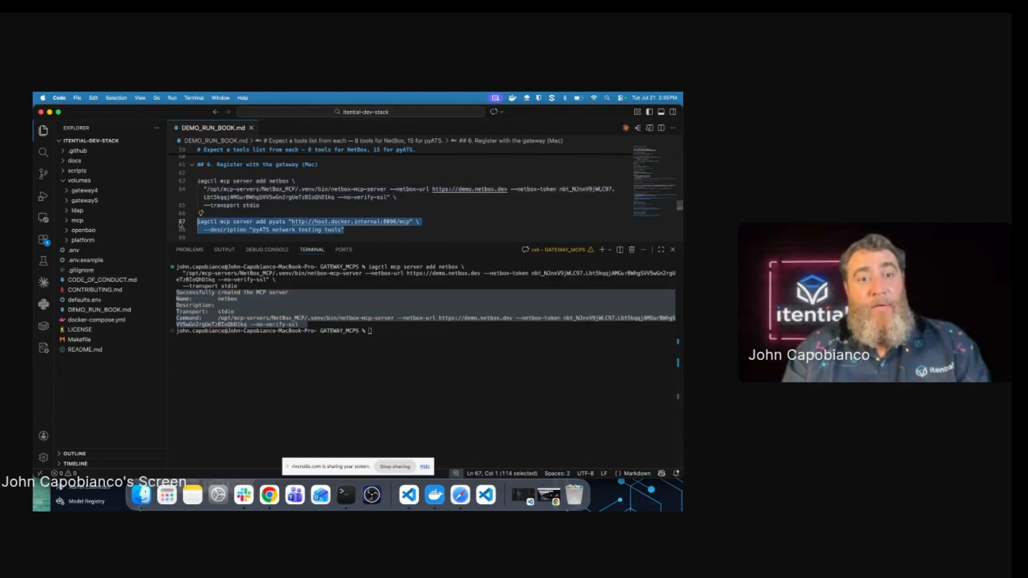
left_click(366, 391)
key("super+v")
key("Return")
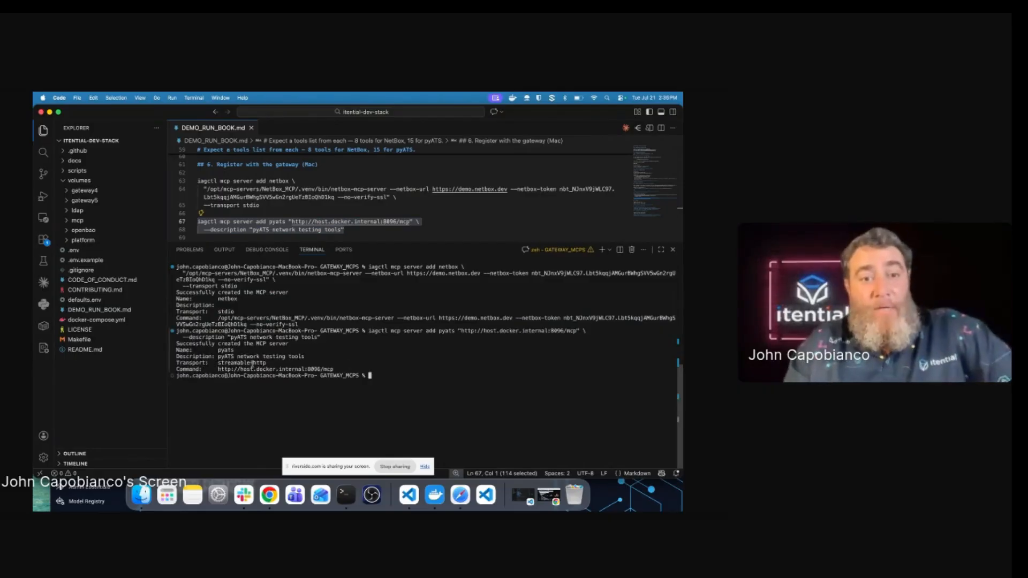
left_click_drag(266, 363, 219, 363)
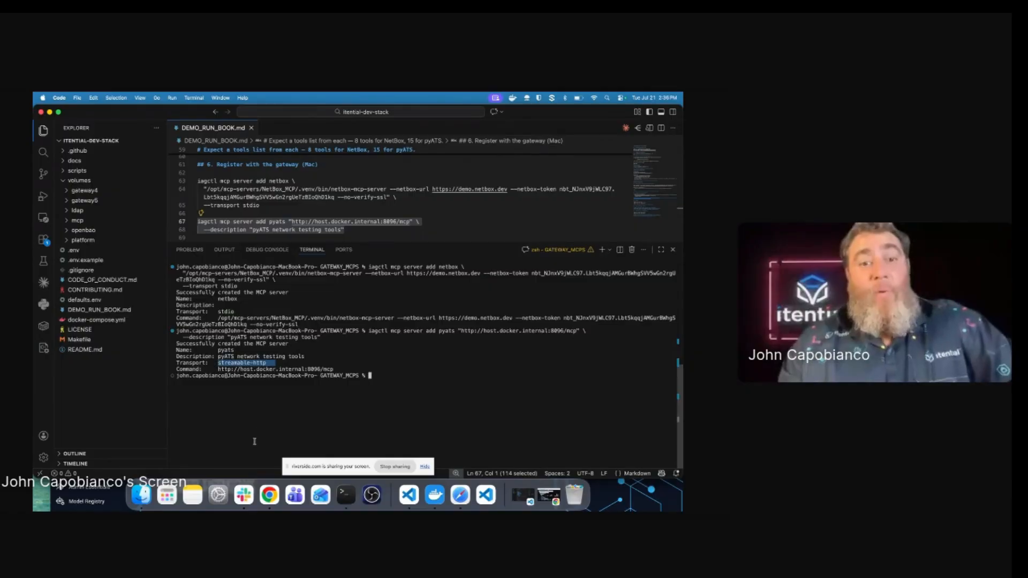
scroll(320, 237, "down", 2)
scroll(319, 237, "down", 1)
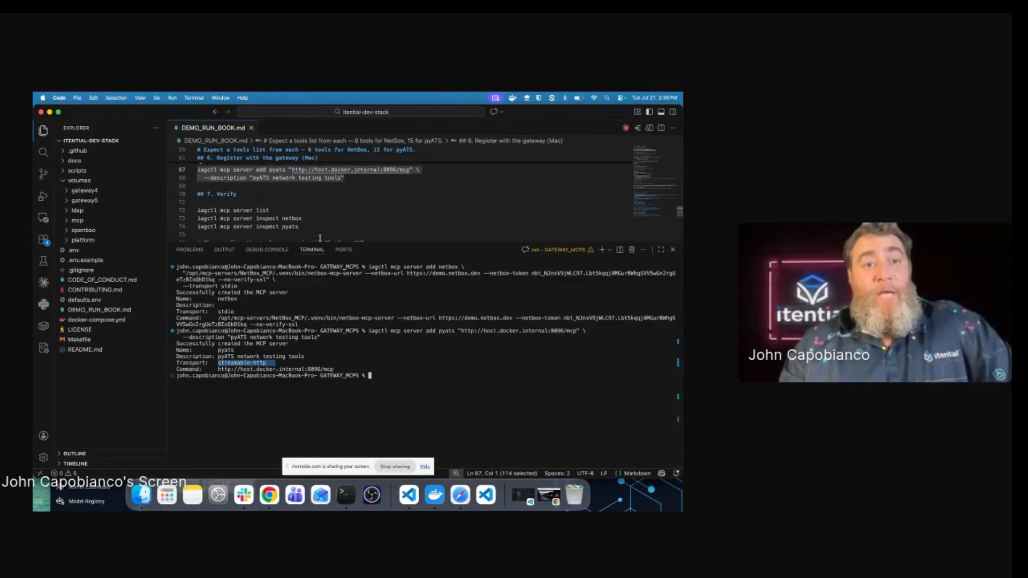
scroll(319, 238, "down", 1)
Step: Run 'iagctl mcp server list', then 'iagctl mcp server inspect' for netbox and pyats
left_click(393, 377)
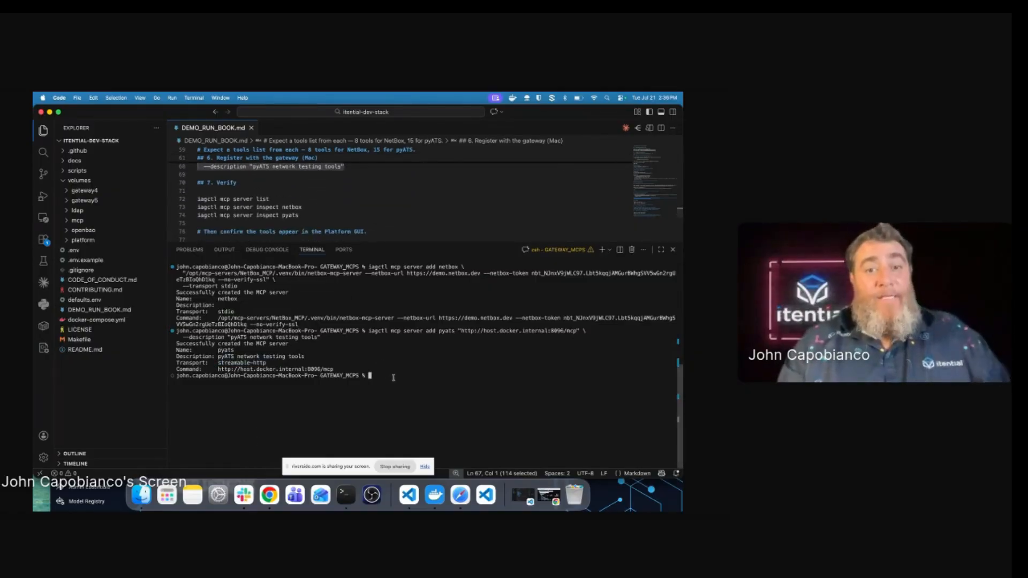
type("ia")
type("gc")
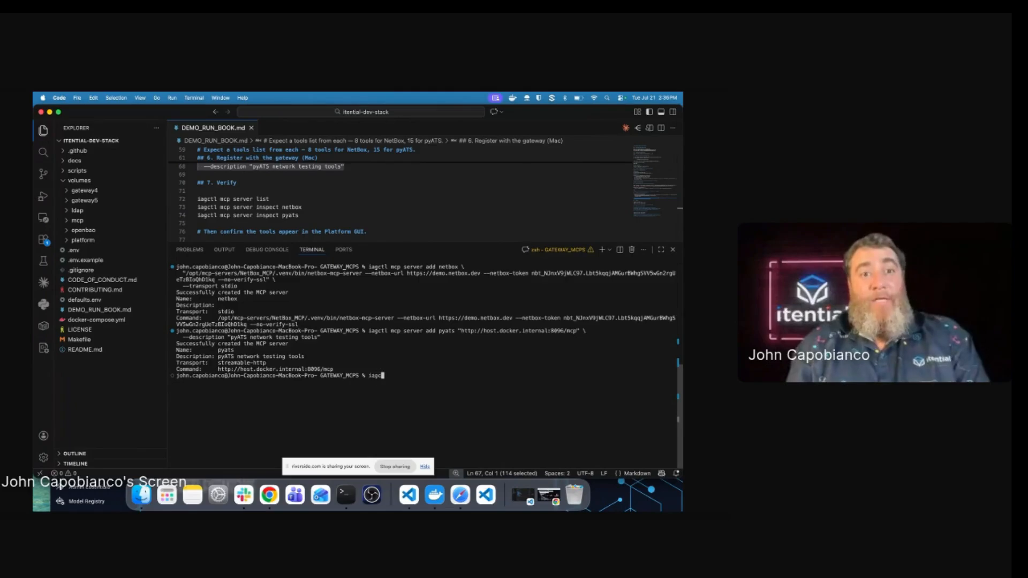
type("tl mcp server list")
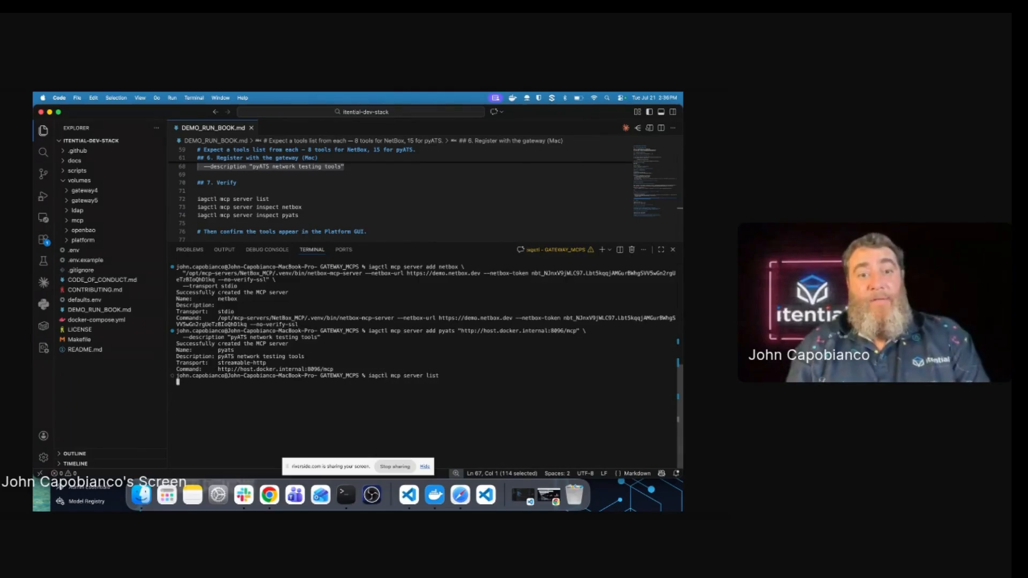
key("Return")
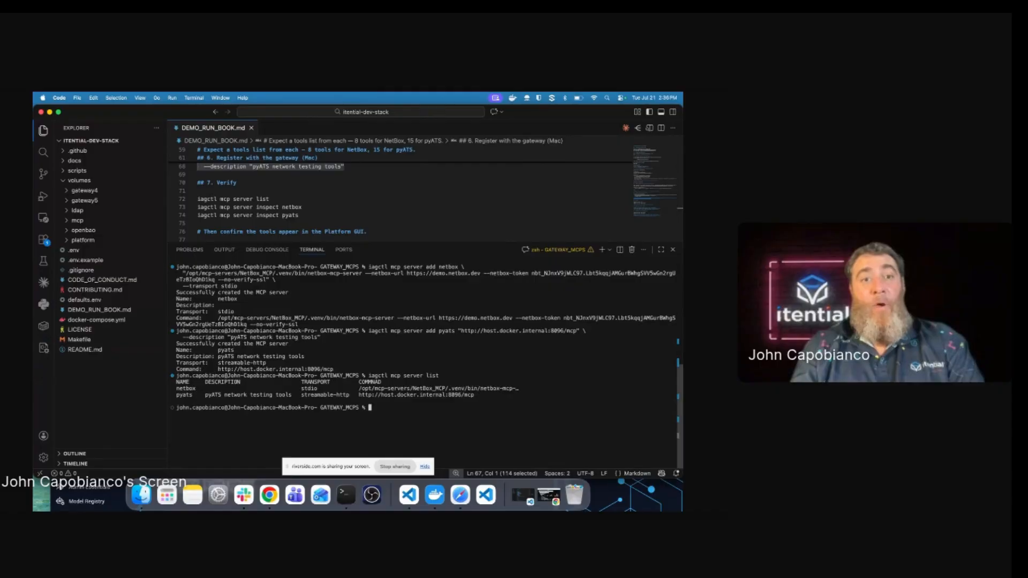
type("iagctl mcp s")
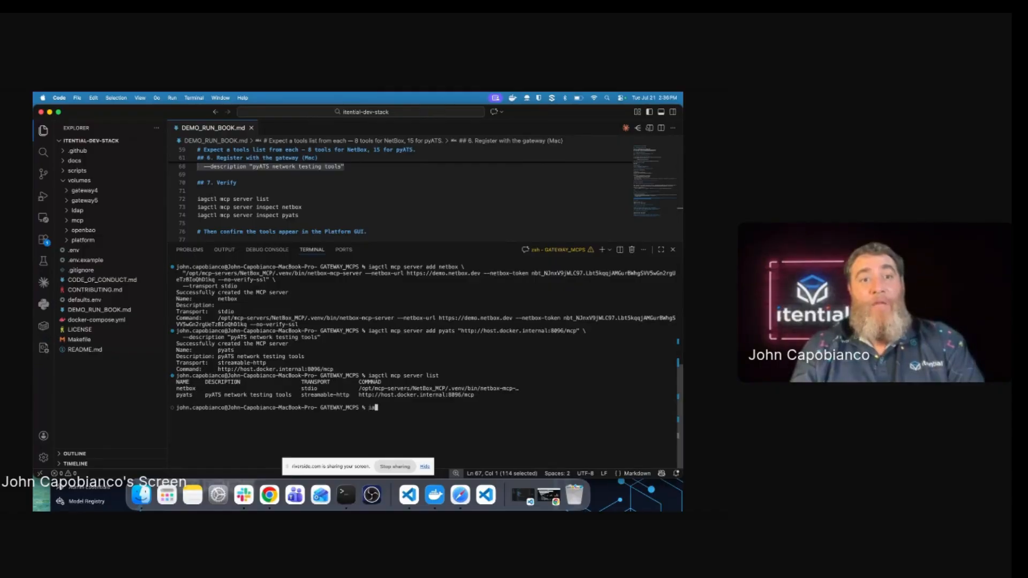
type("erver ")
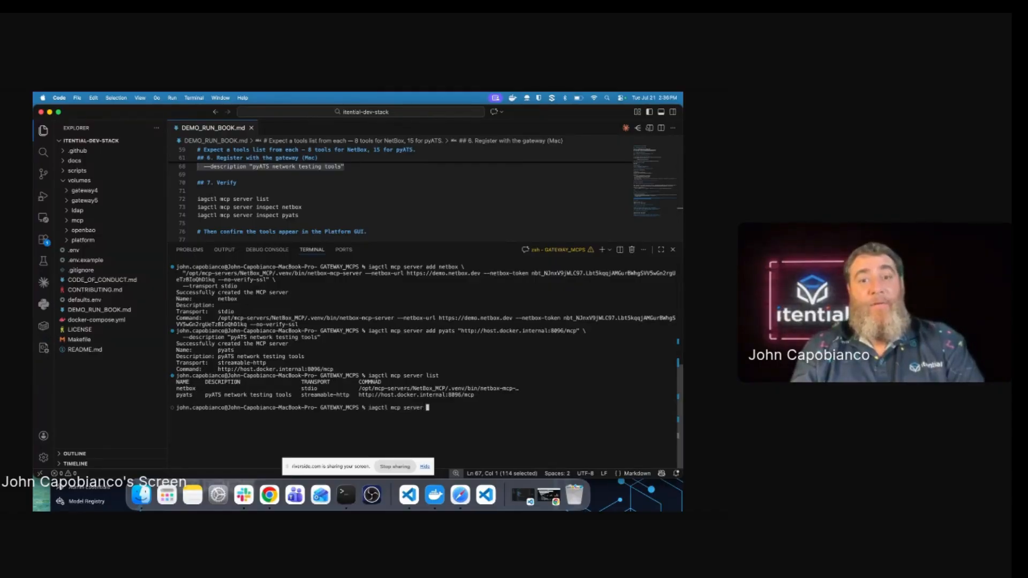
type("inspect netbox")
key("Return")
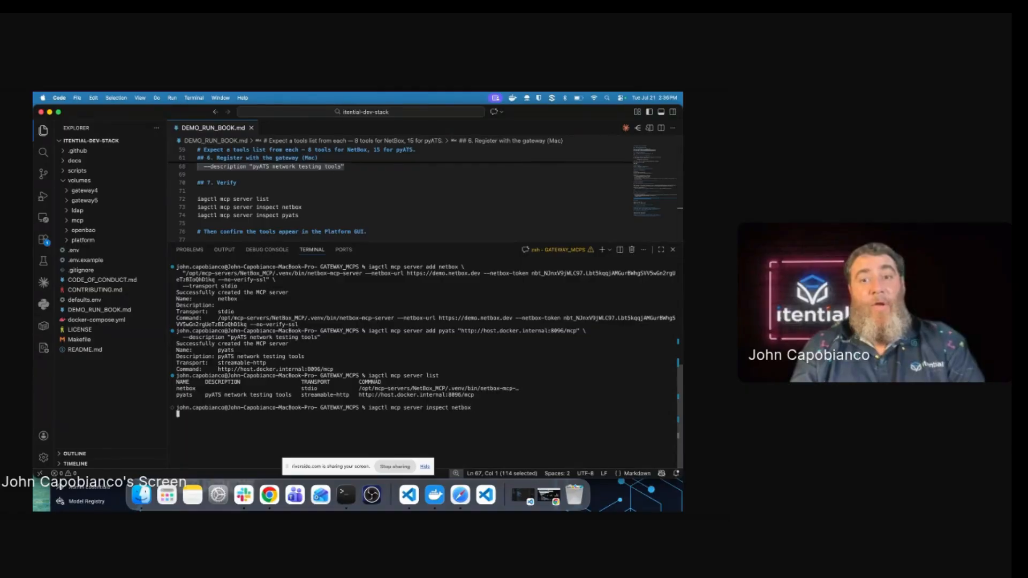
key("Up")
key("BackSpace")
key("BackSpace")
key("BackSpace")
key("BackSpace")
key("BackSpace")
key("BackSpace")
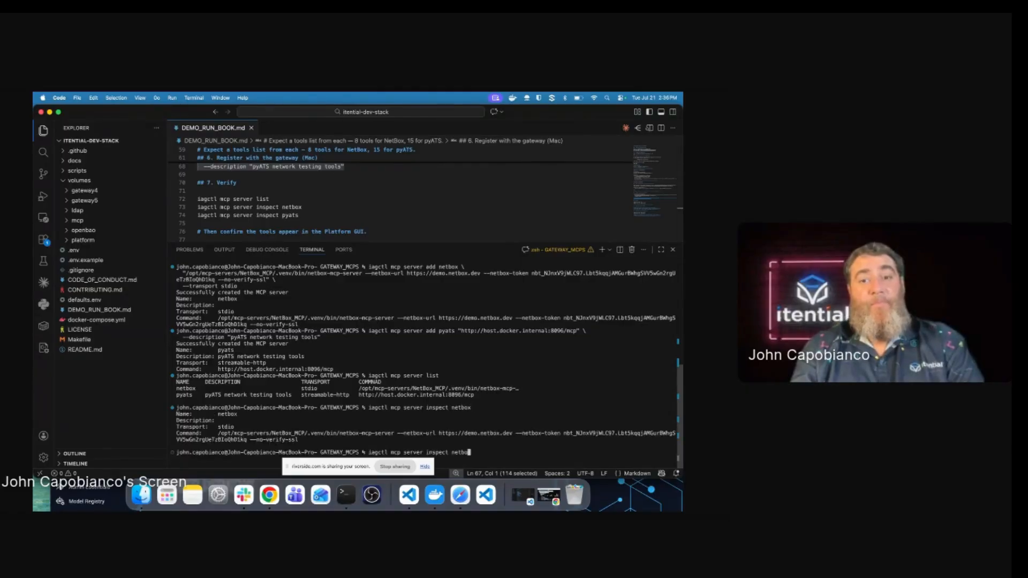
type("pyats")
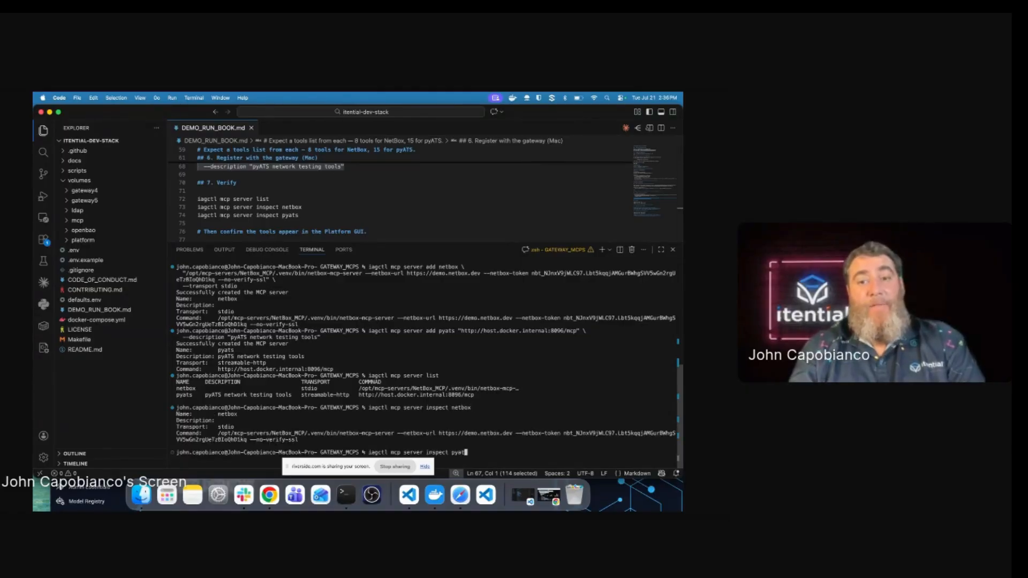
key("Return")
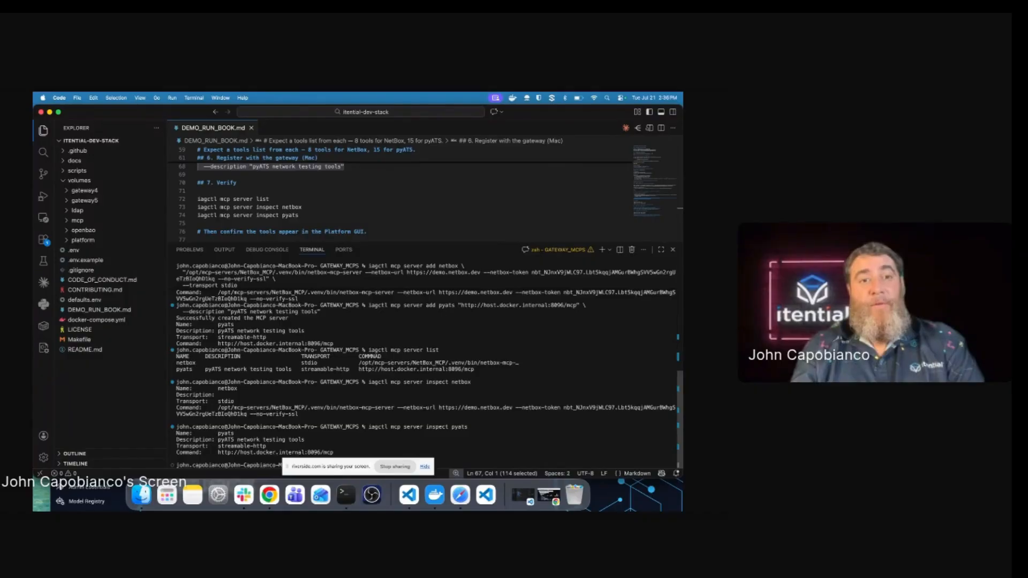
scroll(372, 195, "down", 2)
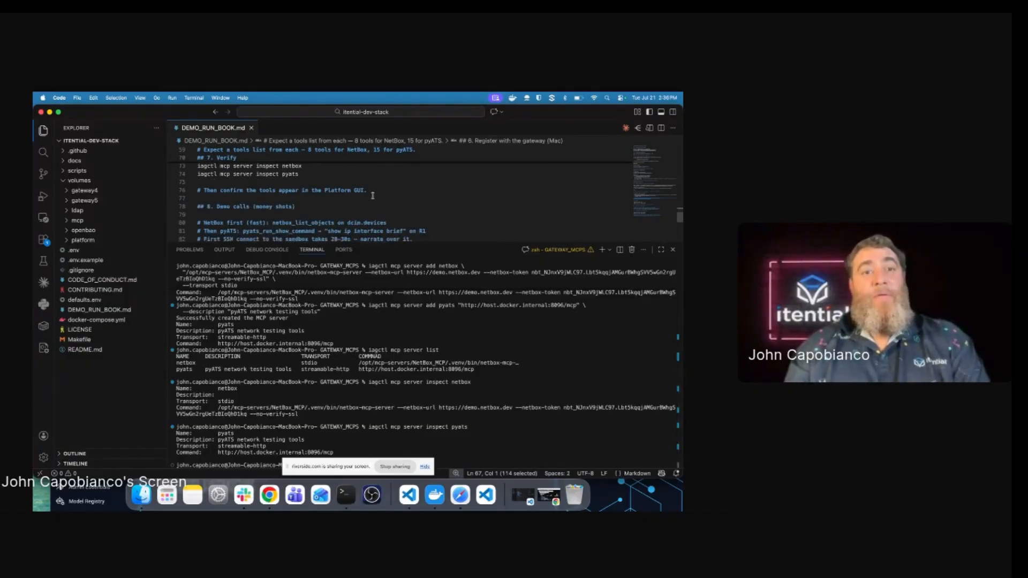
scroll(372, 195, "down", 1)
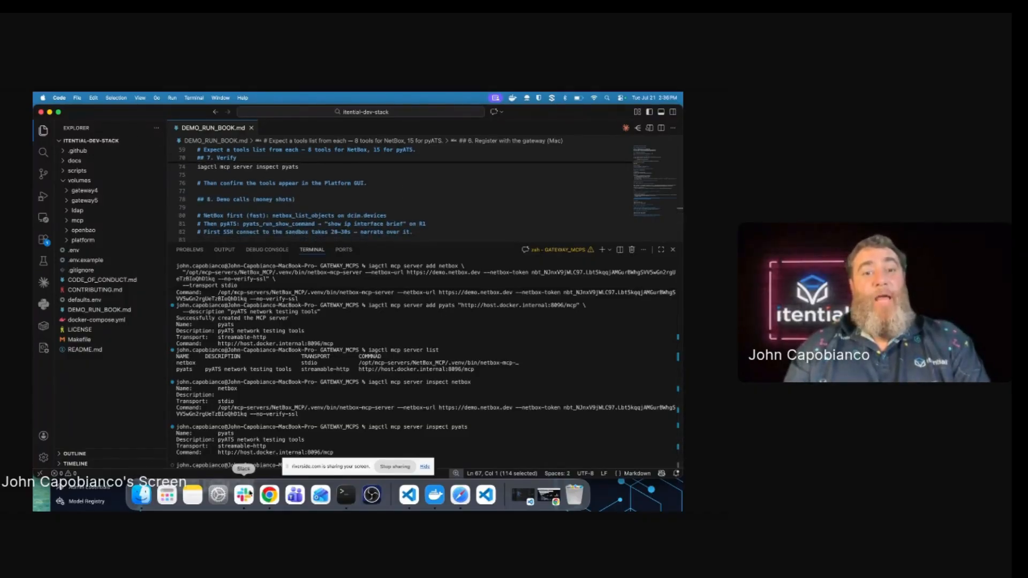
left_click(270, 495)
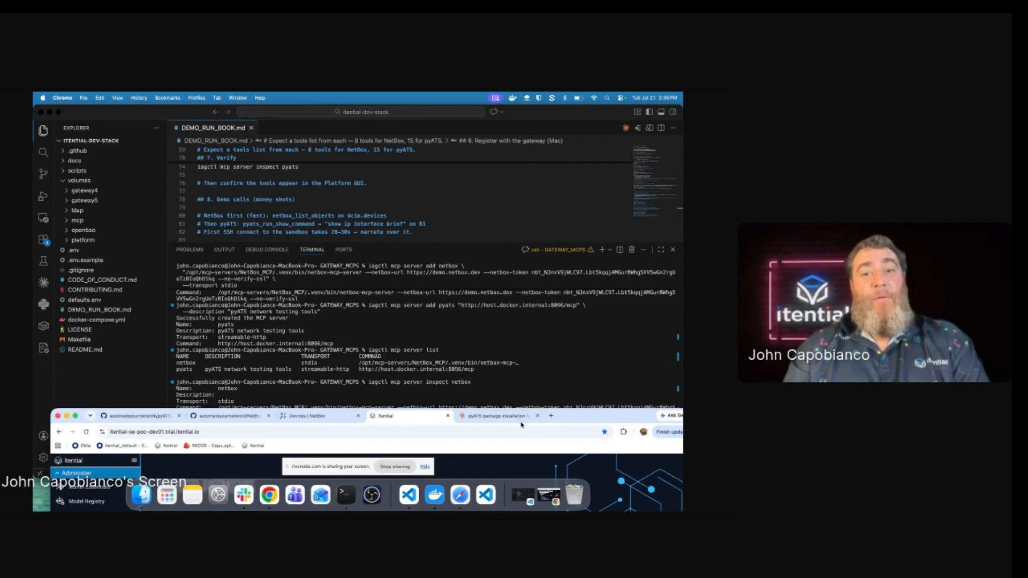
Step: Maximize Chrome, go to Gateway Manager, and check the local gateway cluster's details panel
double_click(578, 415)
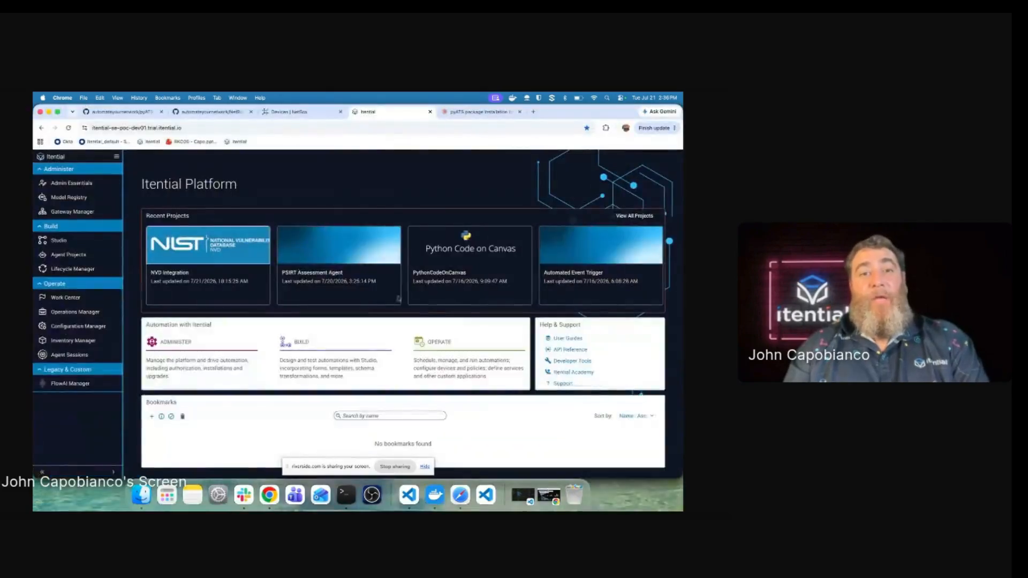
left_click(78, 212)
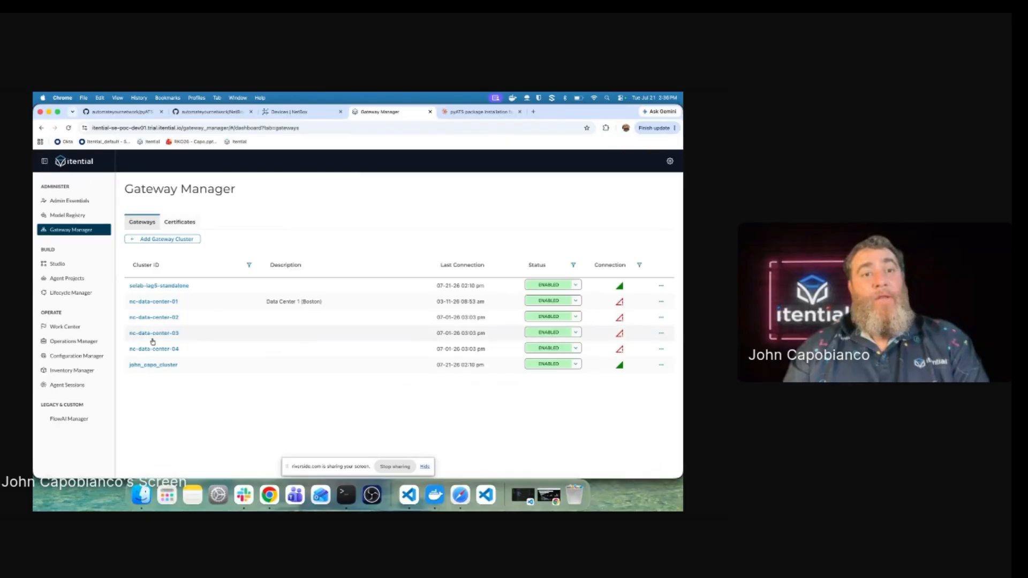
left_click(144, 366)
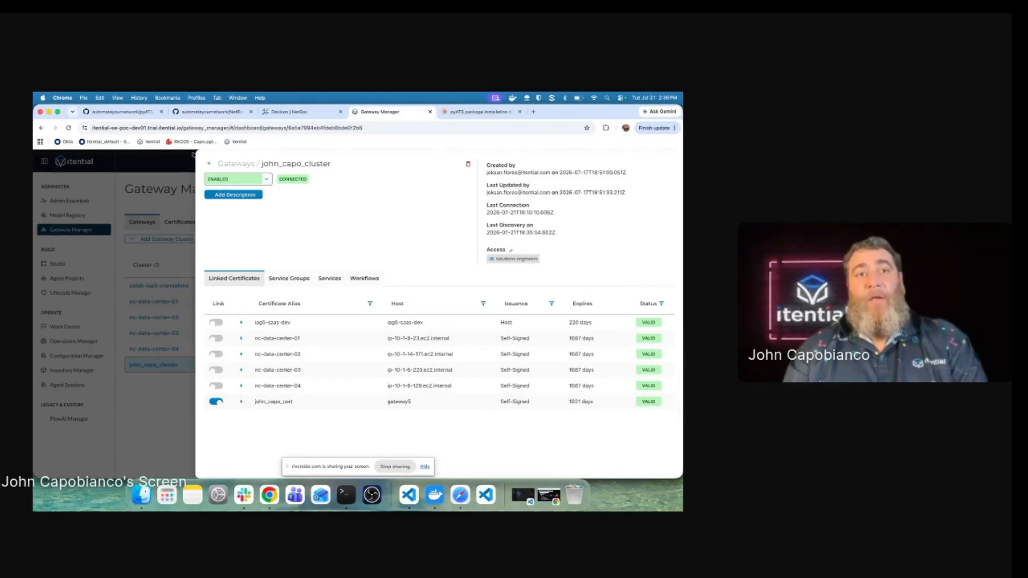
left_click(130, 198)
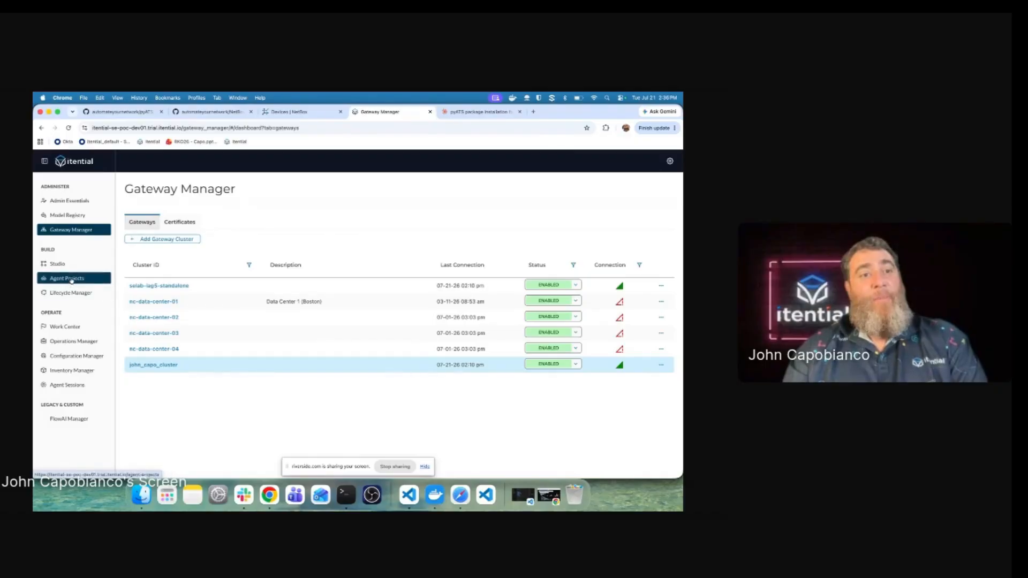
Step: Create agent project 'NetBox Population' described as gathering state and populating NetBox using pyATS MCPs
left_click(68, 278)
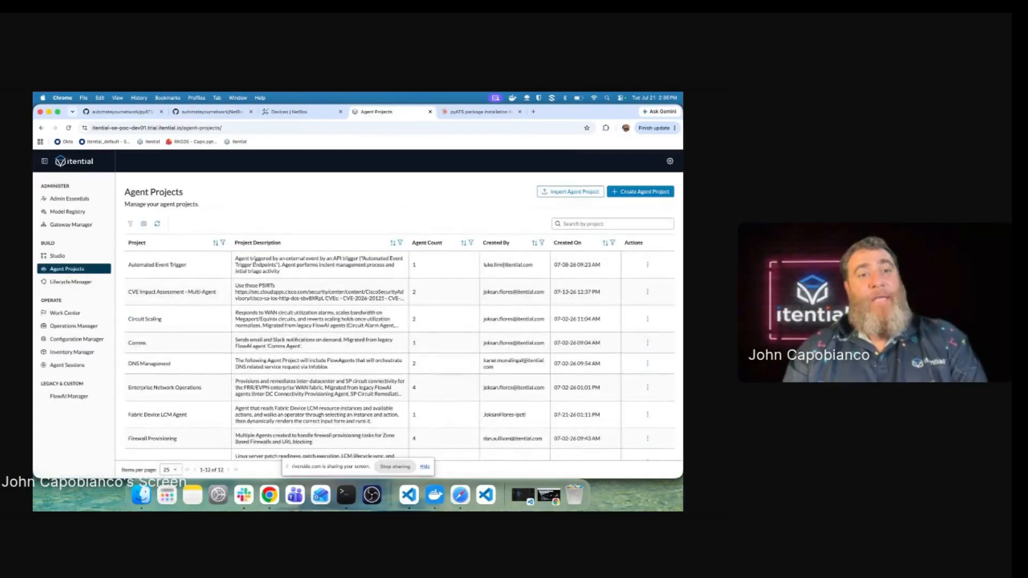
left_click(637, 192)
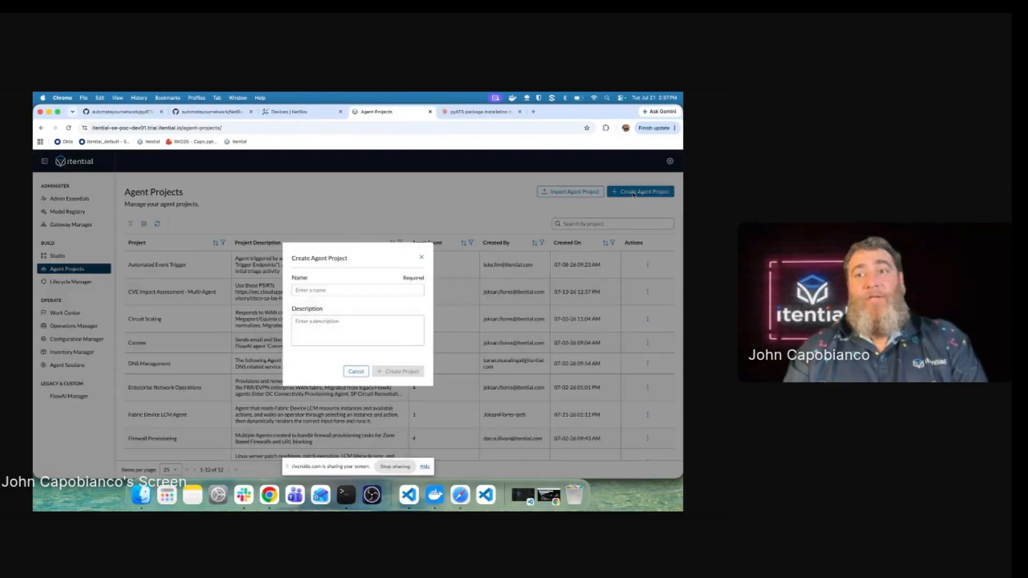
left_click(324, 291)
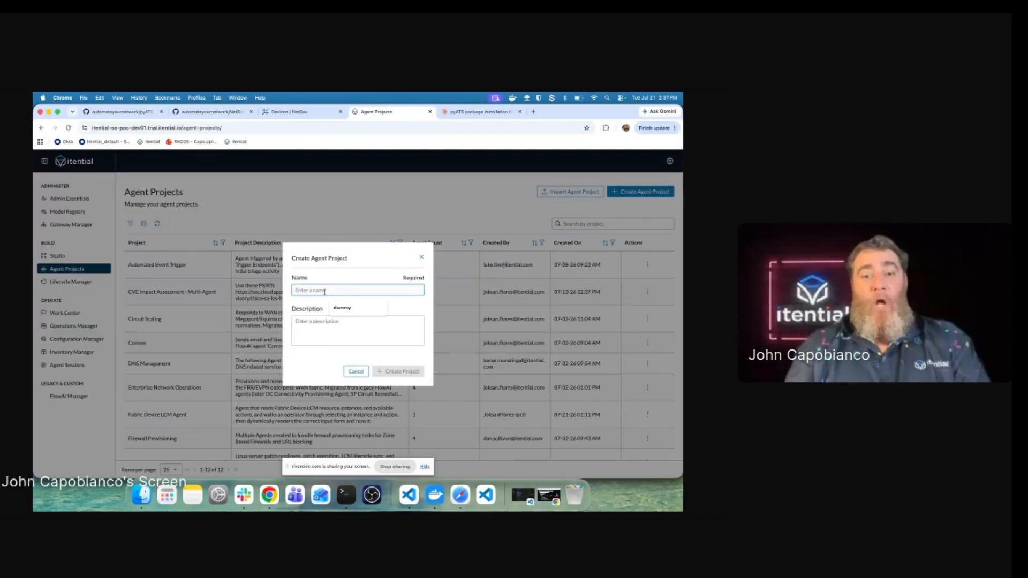
type("NetBox Py")
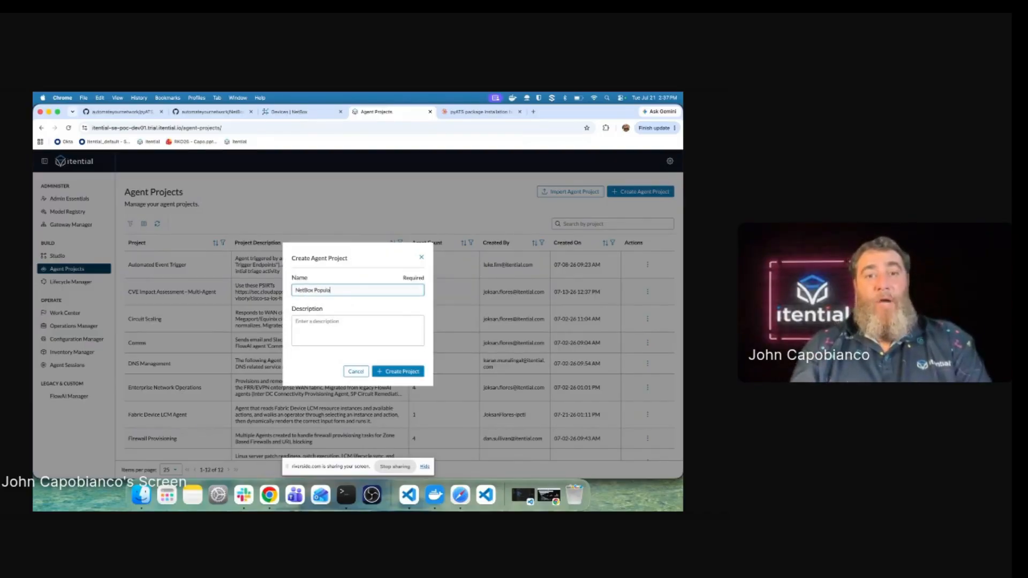
type("pulation")
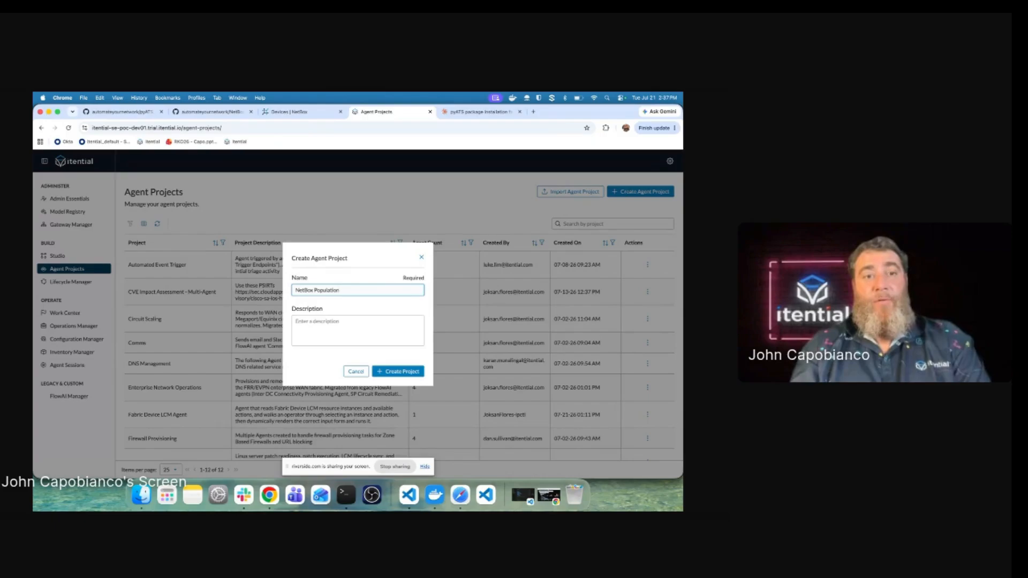
key("BackSpace")
key("Tab")
type("Thi")
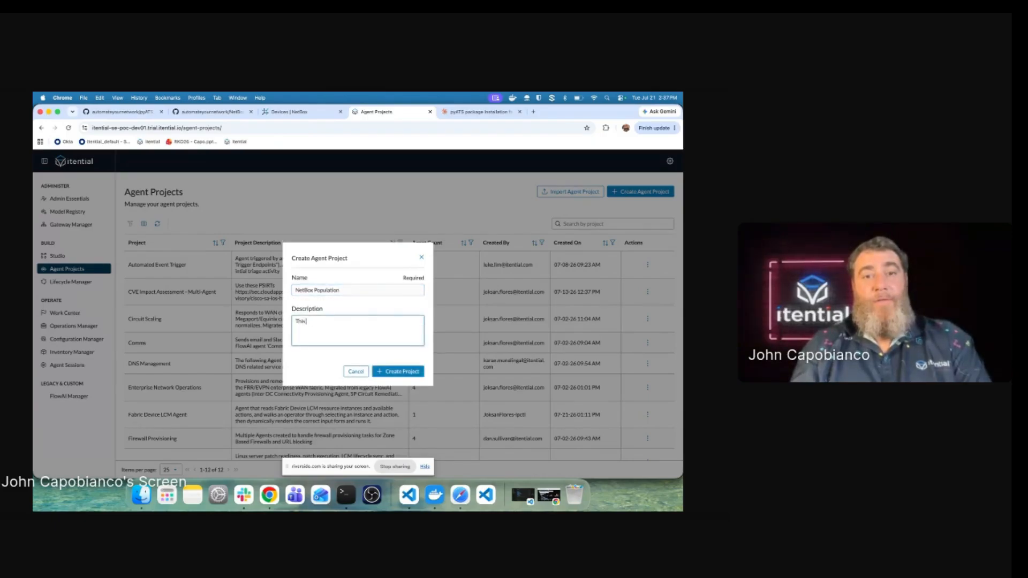
type("s contains Agents that can gather")
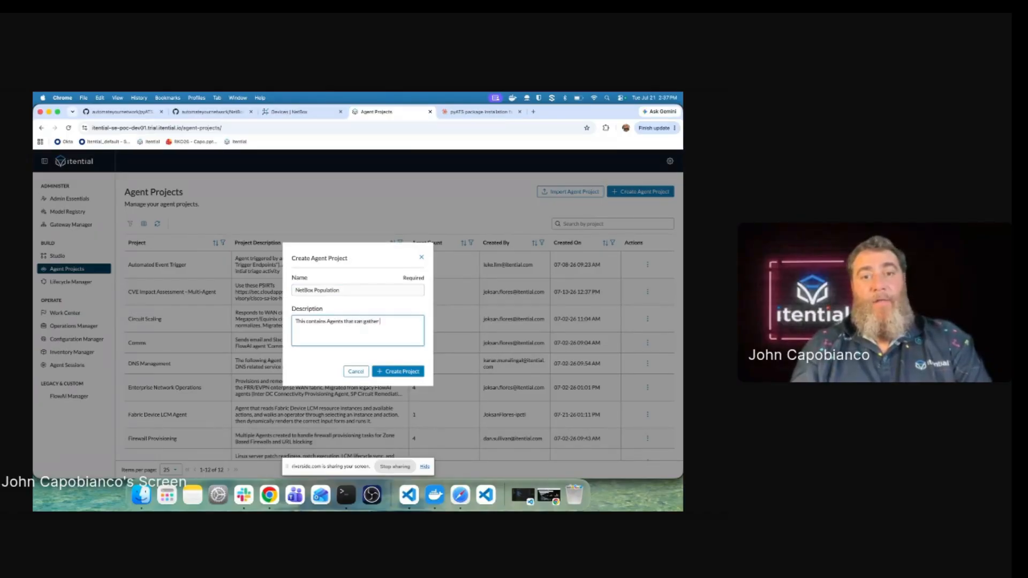
type(" state and populate NetBox")
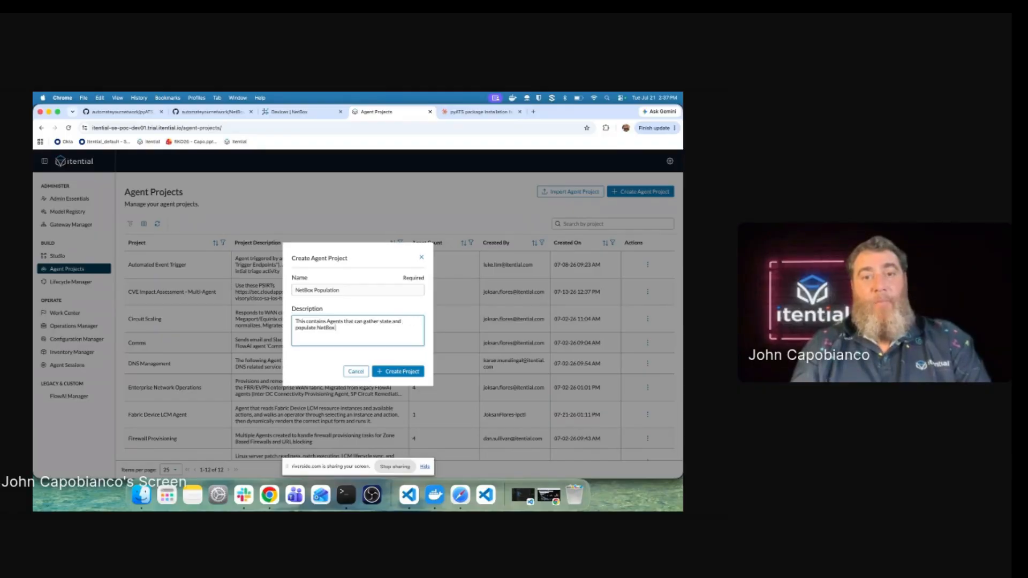
type(" using pyATS")
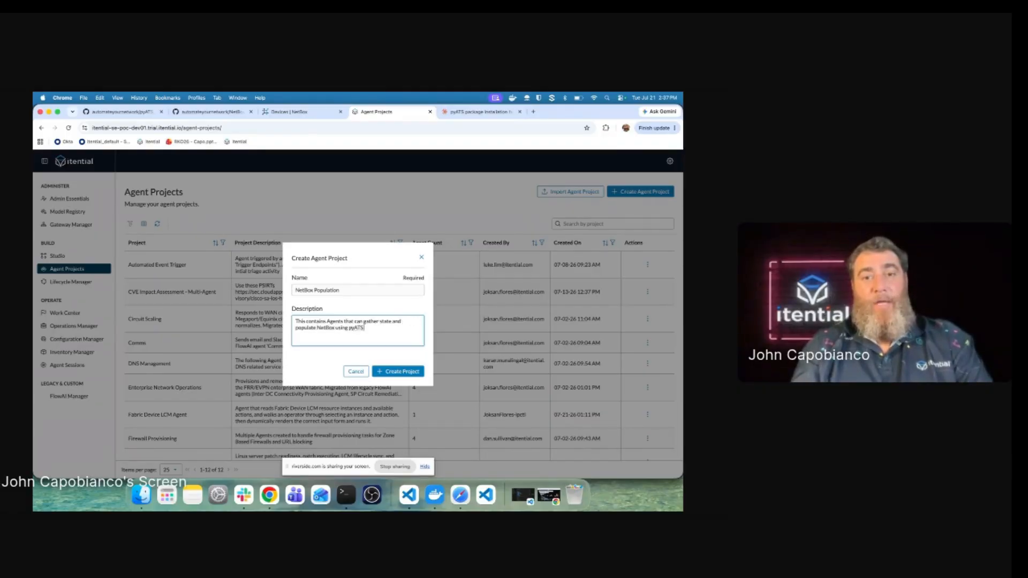
type(" MCPs")
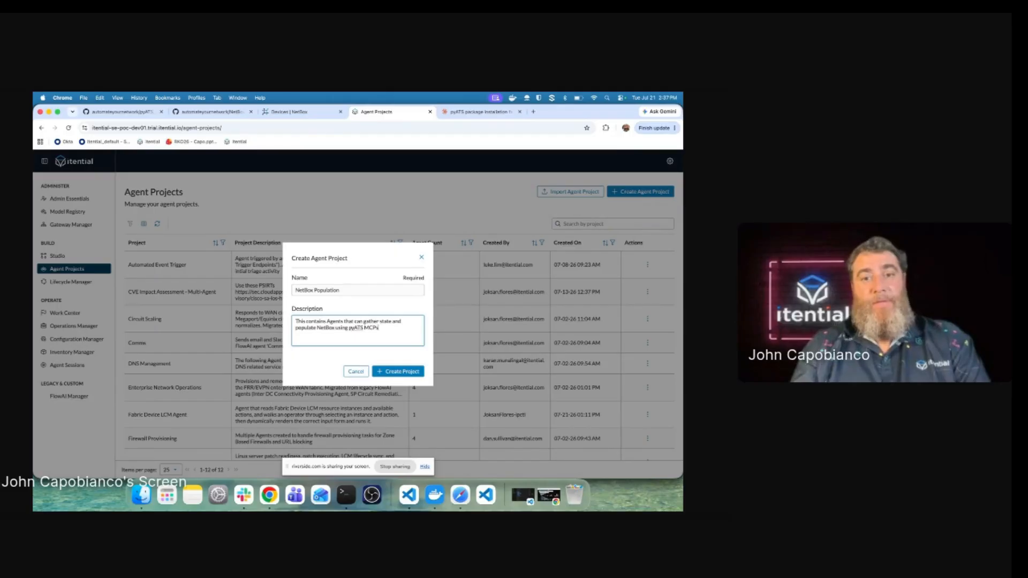
left_click(398, 371)
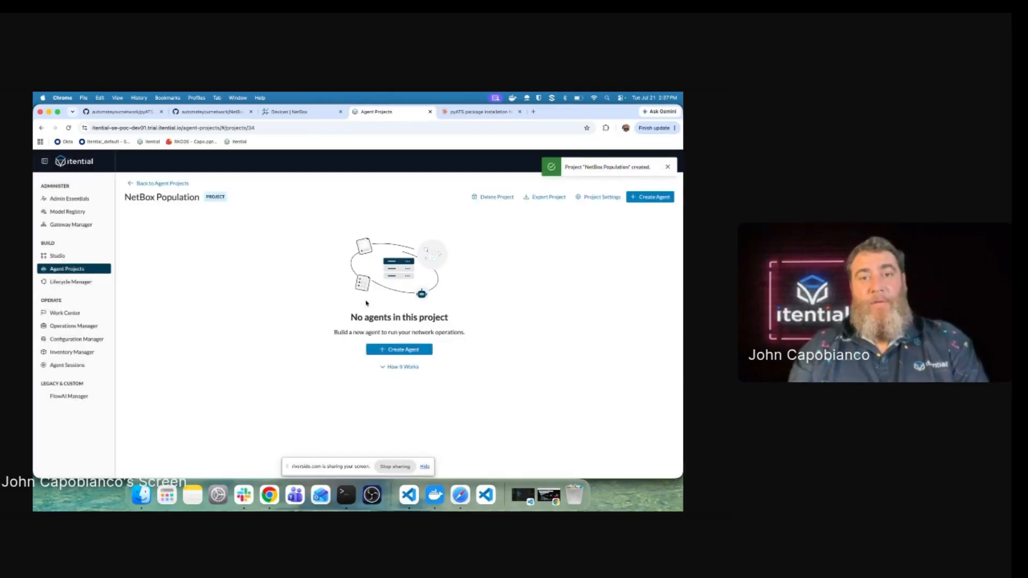
Step: Create an agent named 'NetBox Population Agent' described as populating NetBox from real devices using pyATS MCP
left_click(399, 349)
left_click(233, 281)
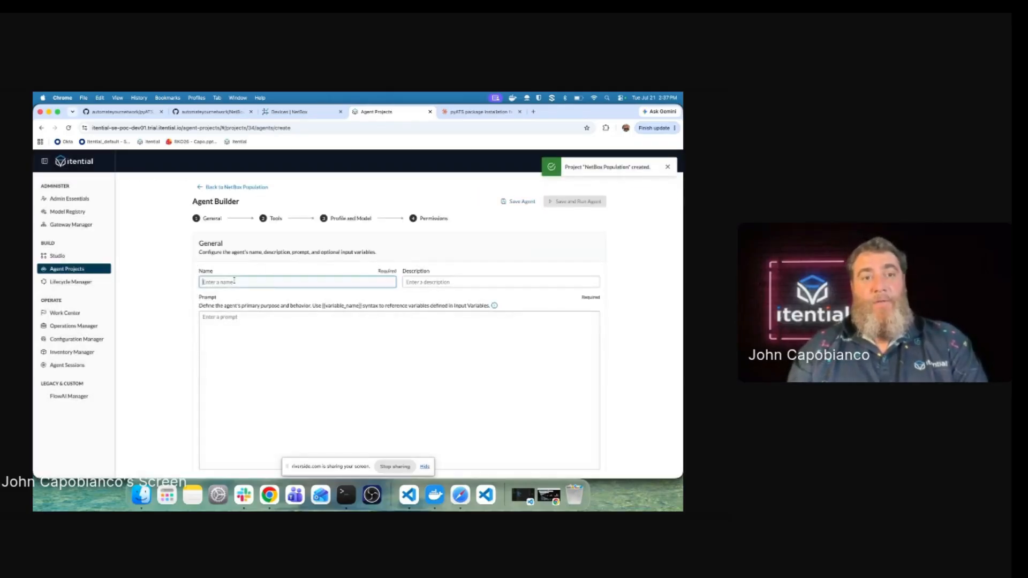
type("NetBox P")
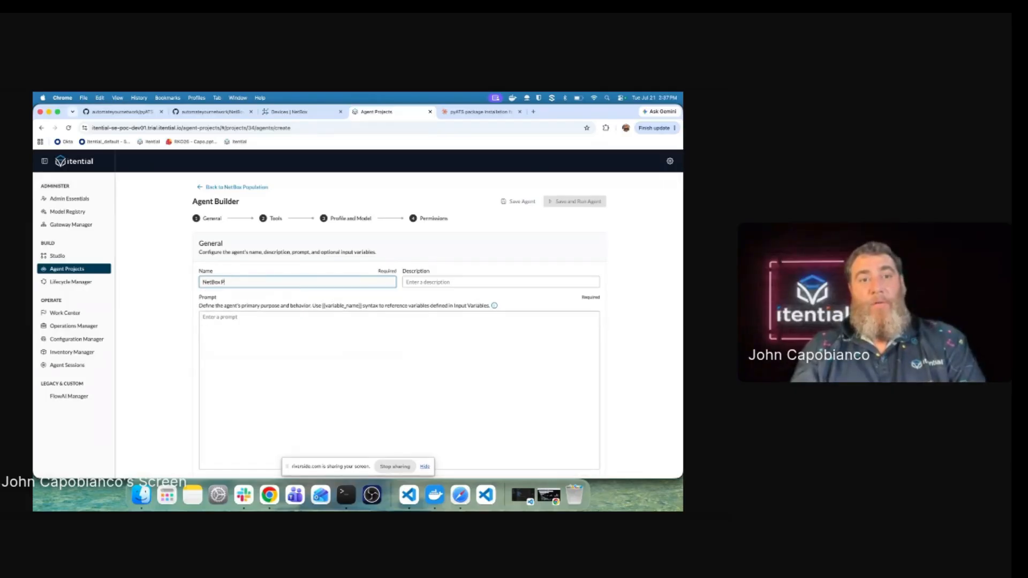
type("opulation Agent")
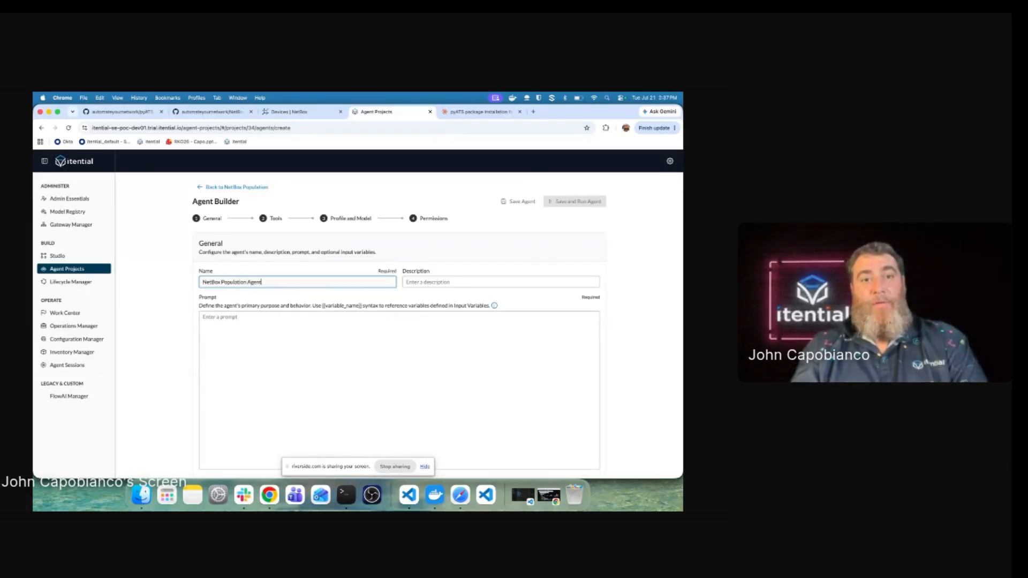
key("Tab")
type("And")
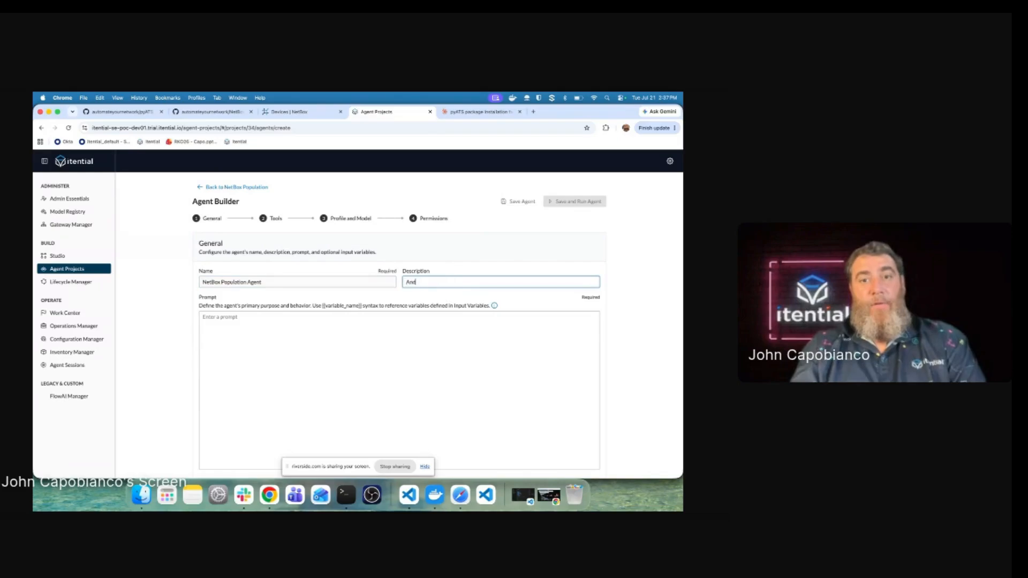
type("ent us")
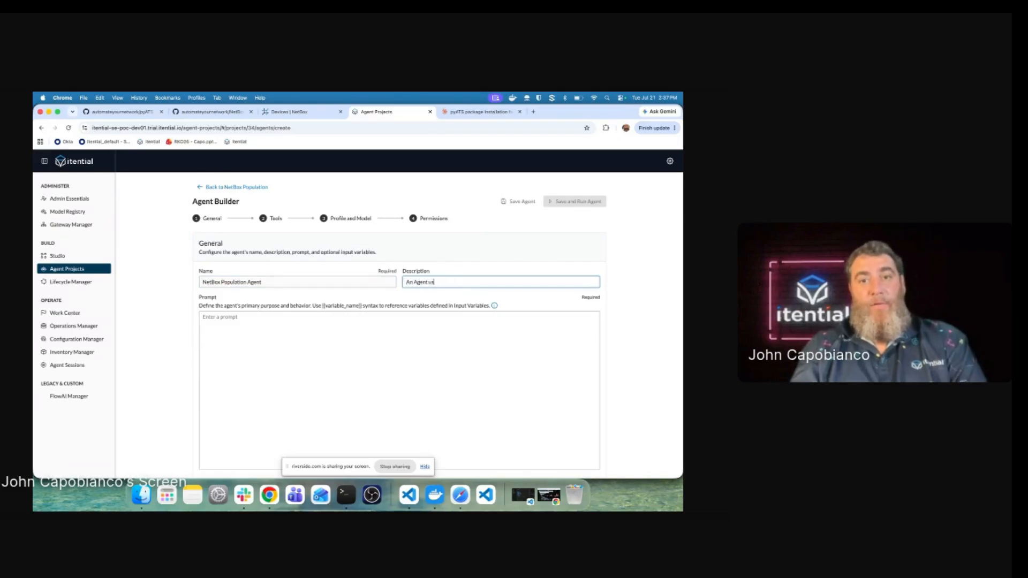
type("ed to populate")
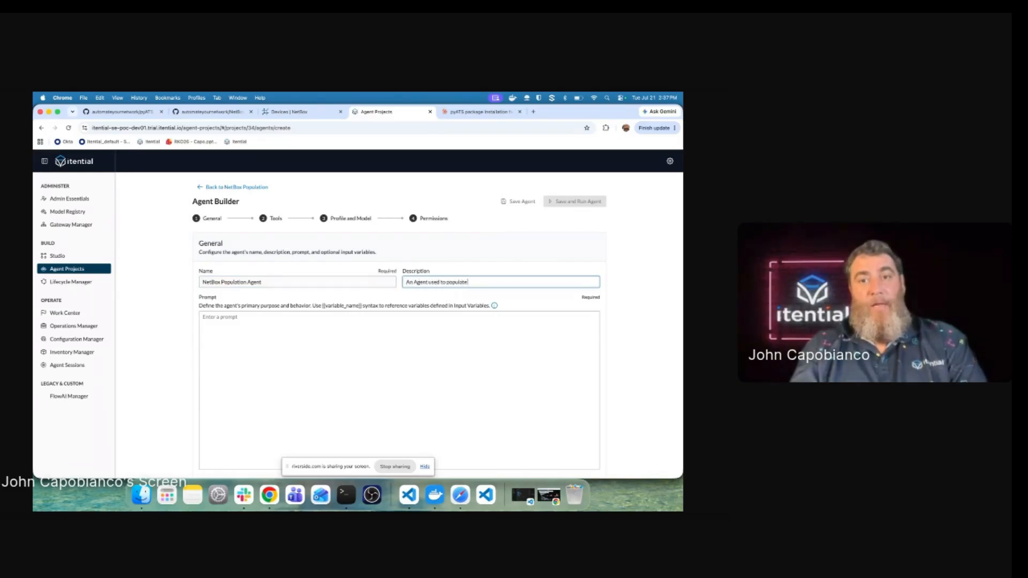
type(" NetBox from")
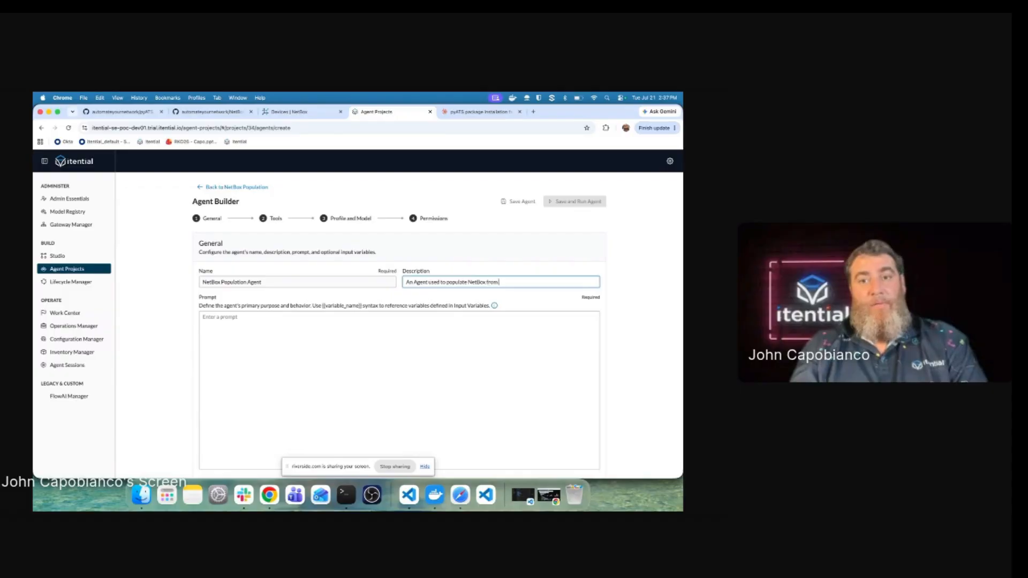
type(" real net")
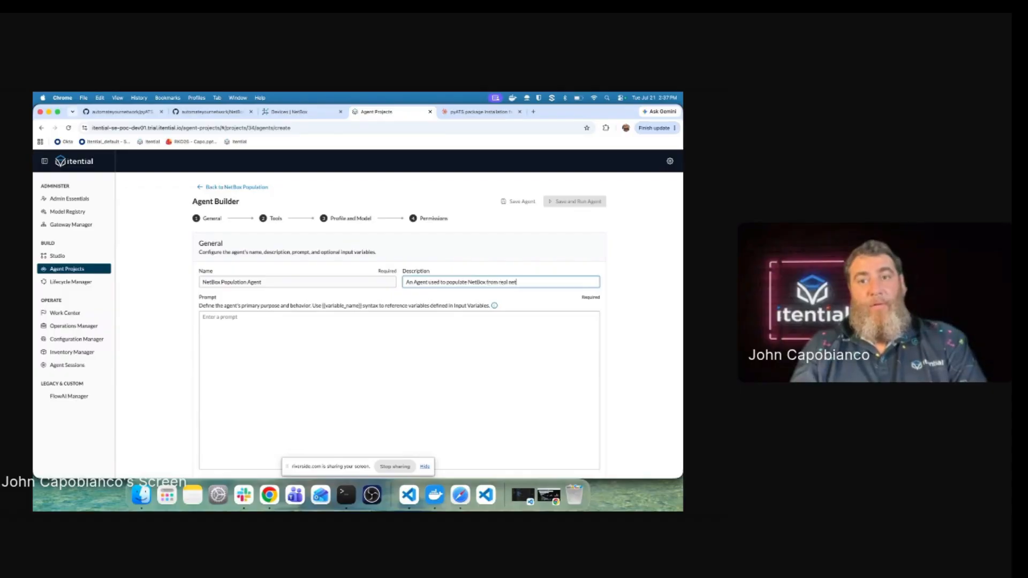
type("work devices")
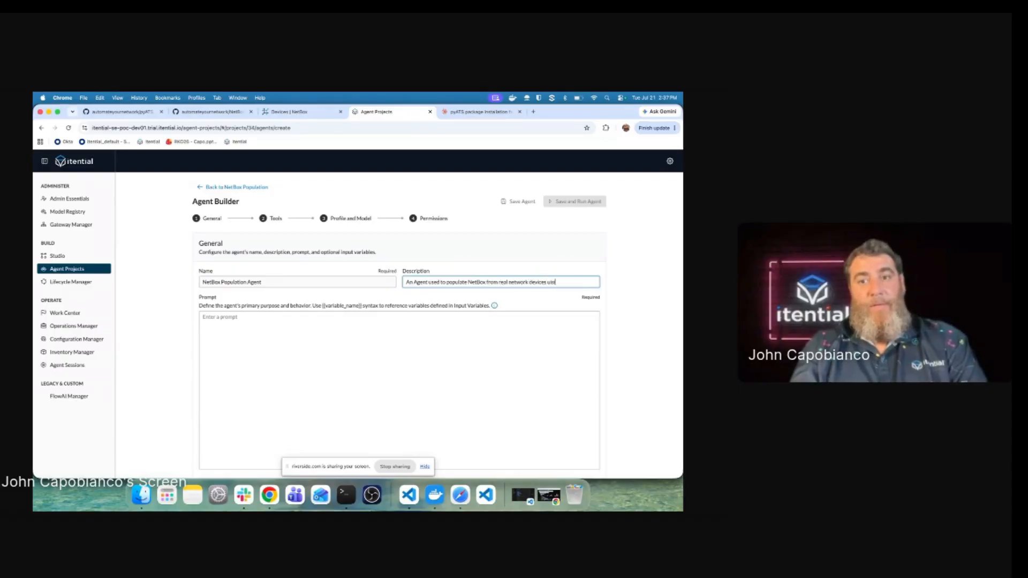
type(" us")
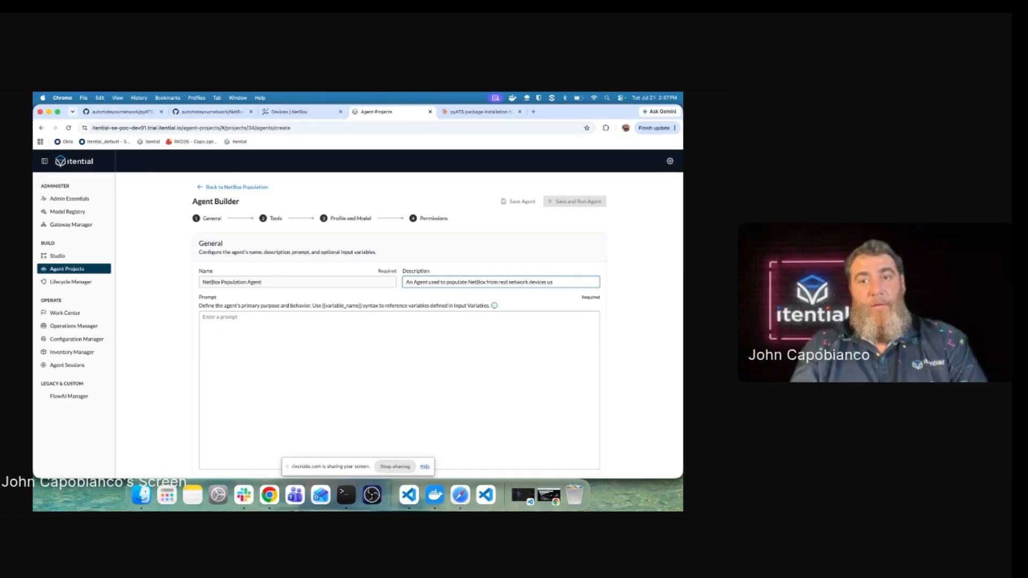
type("ing pyATS MCP")
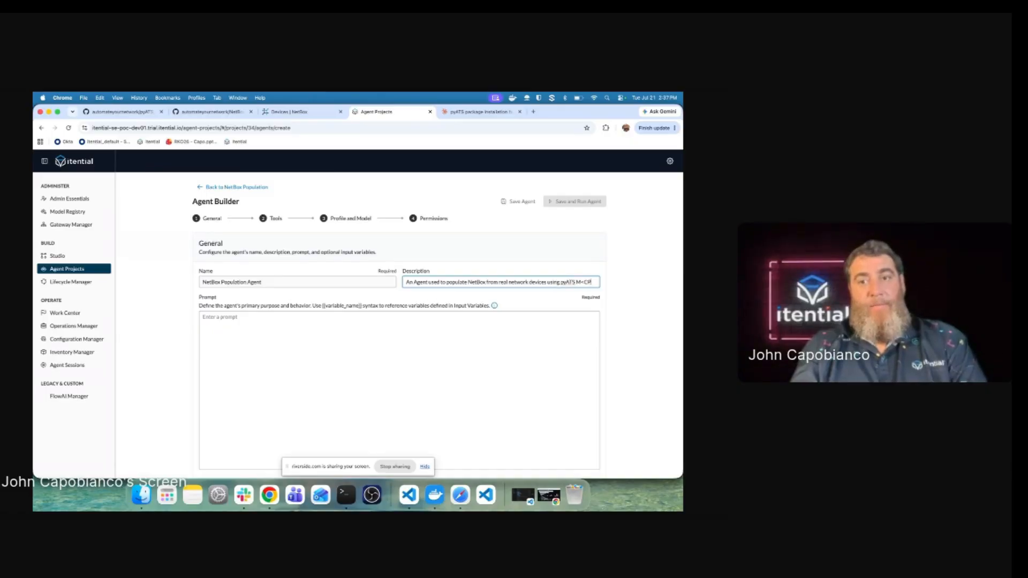
left_click(203, 317)
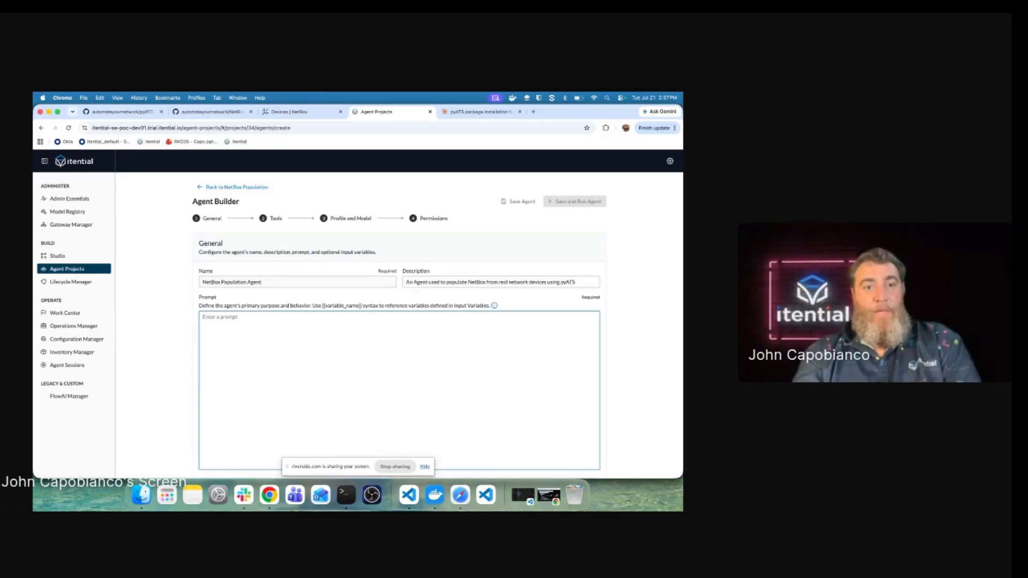
Step: Write the prompt: gather interface and IP state via pyATS, never write to the network, only NetBox
type("Yu are")
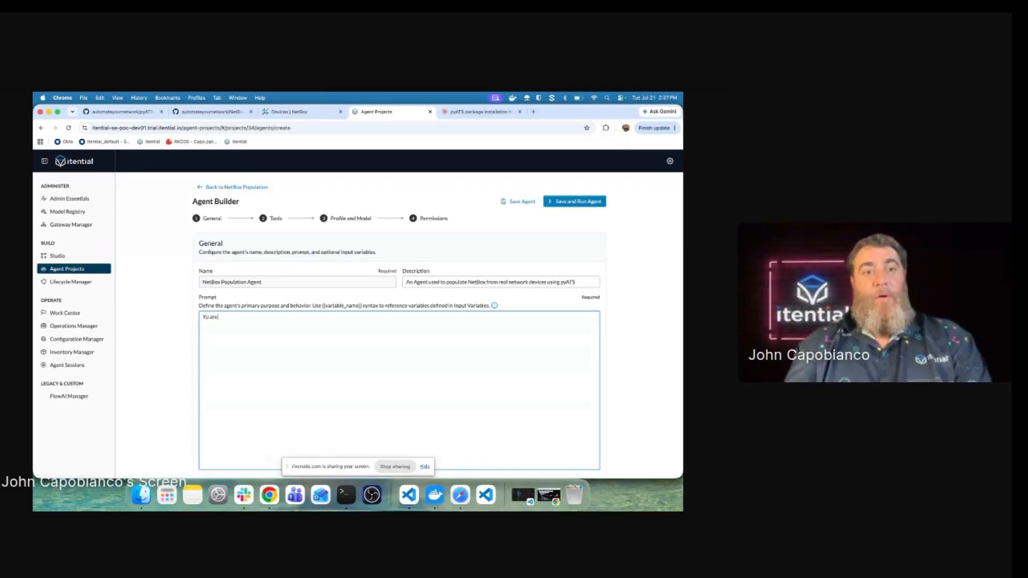
key("BackSpace")
key("BackSpace")
key("BackSpace")
key("BackSpace")
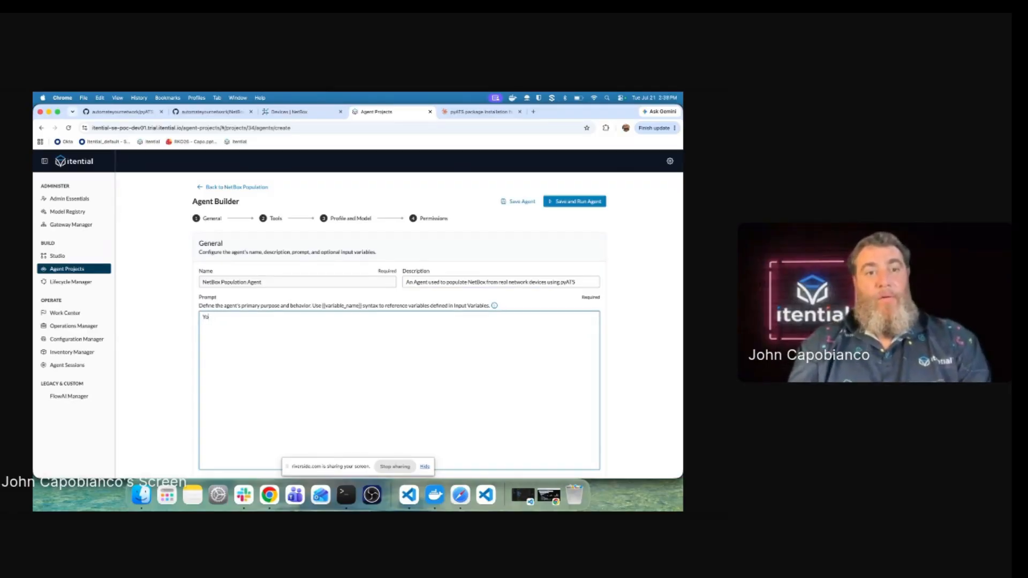
type("ou are a")
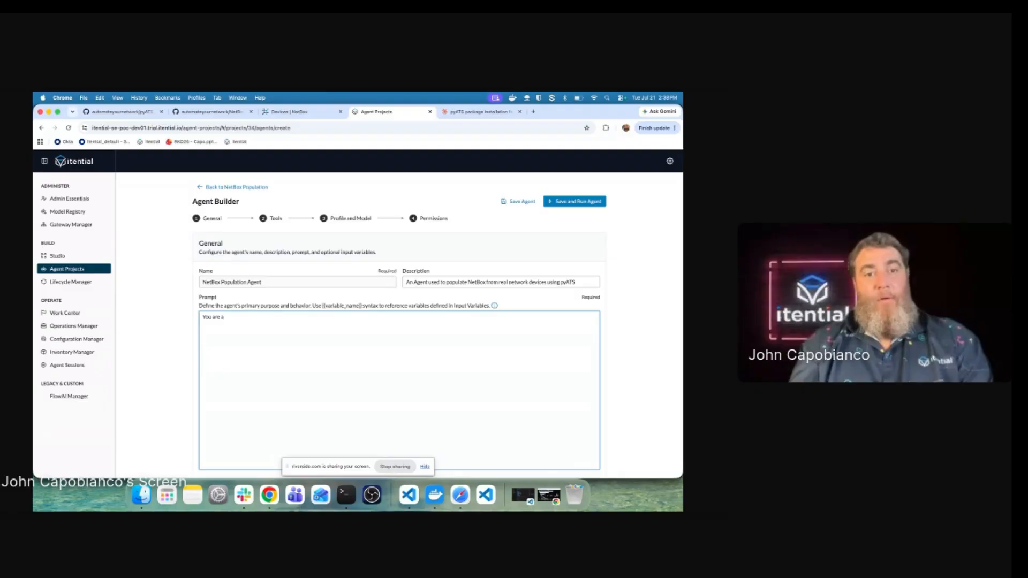
type("n agent that g")
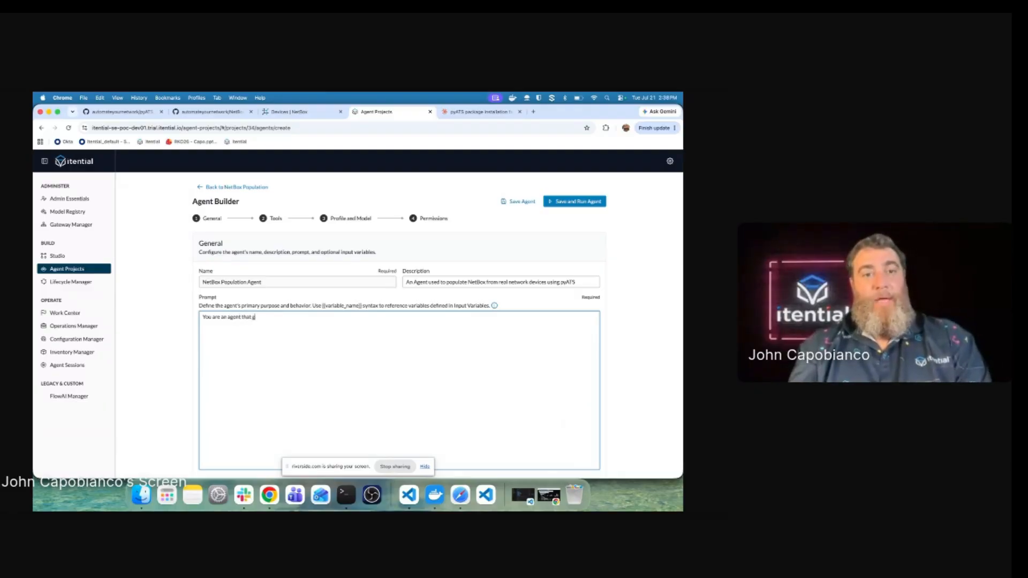
key("BackSpace")
type("use")
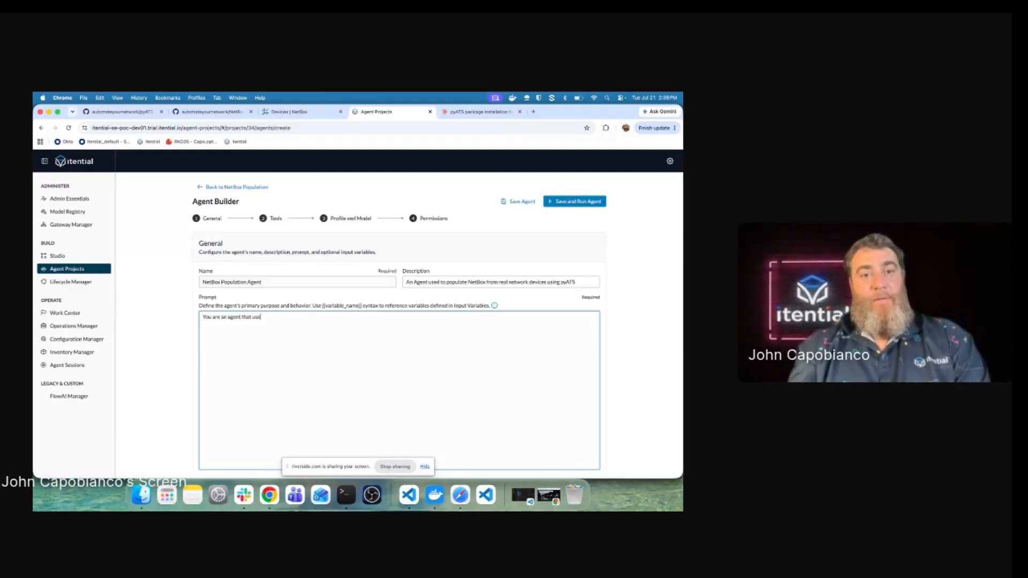
type("s pyATS Tools")
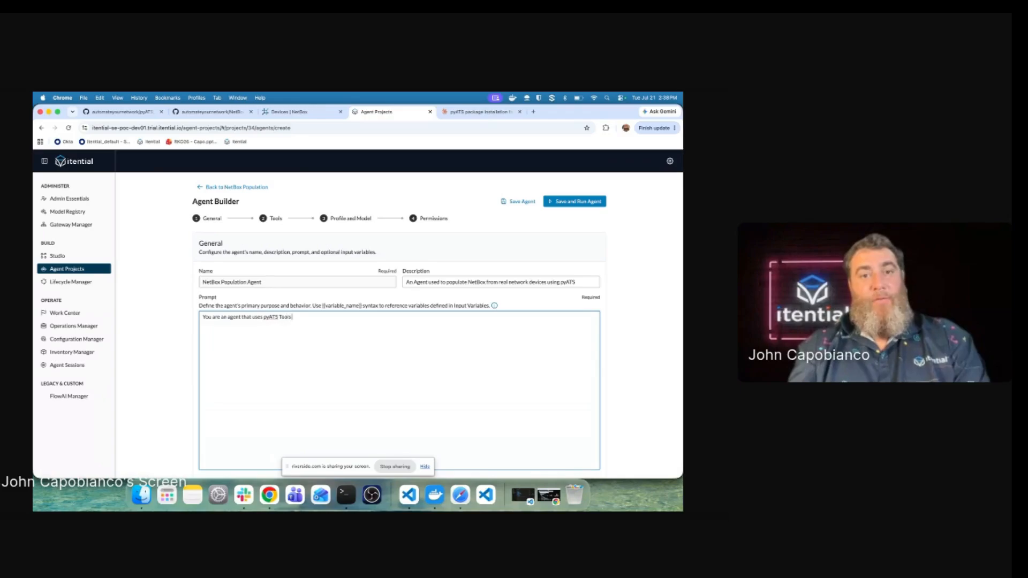
type(" to GATHER")
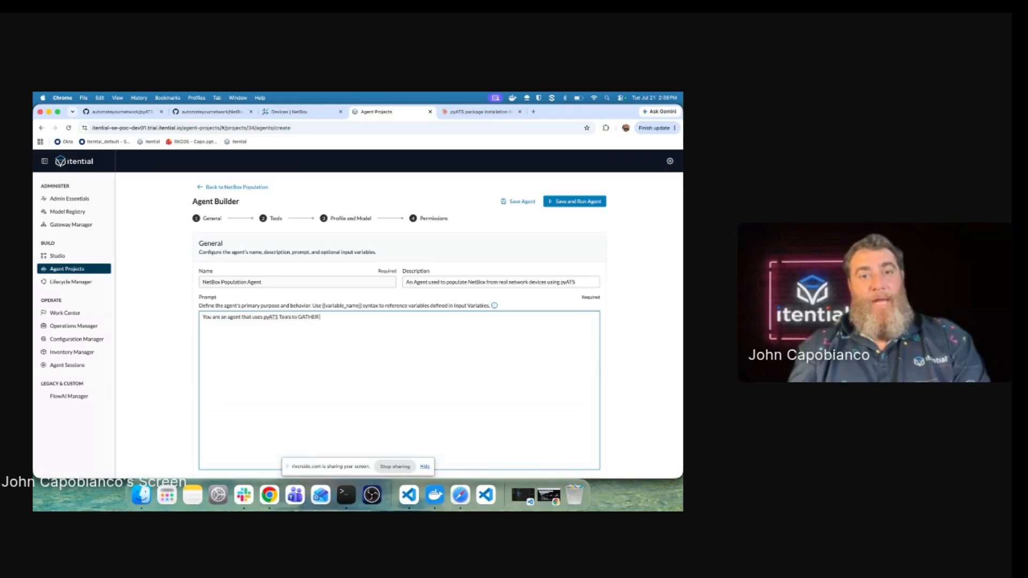
type(" state information about inter")
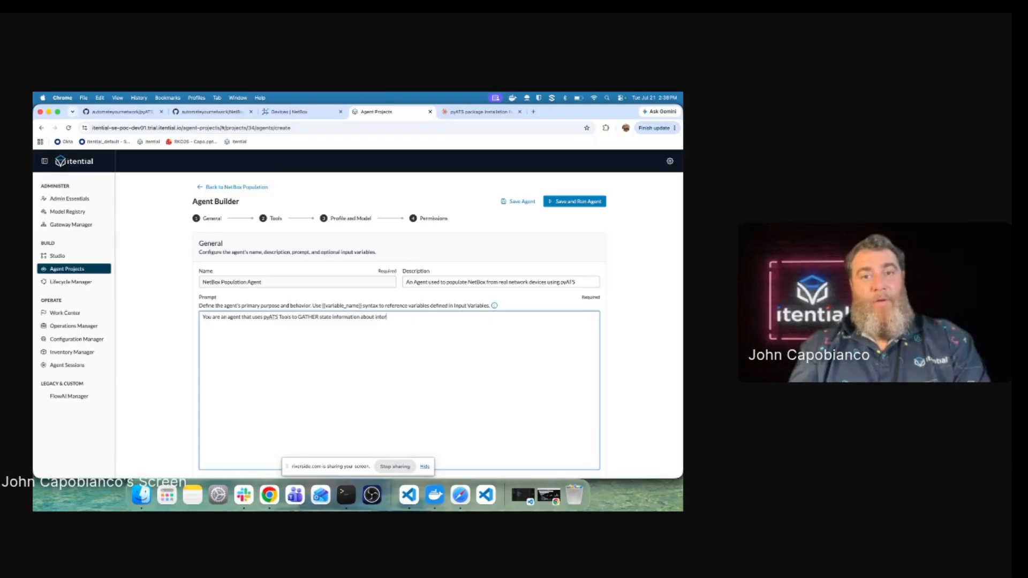
type("faces and iP addresses in")
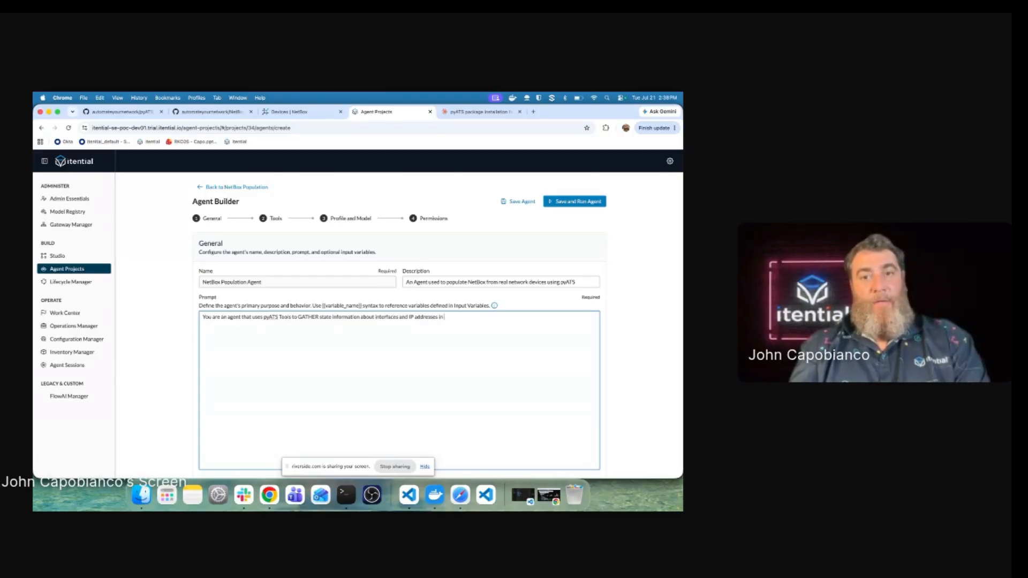
type(" orewrr to t")
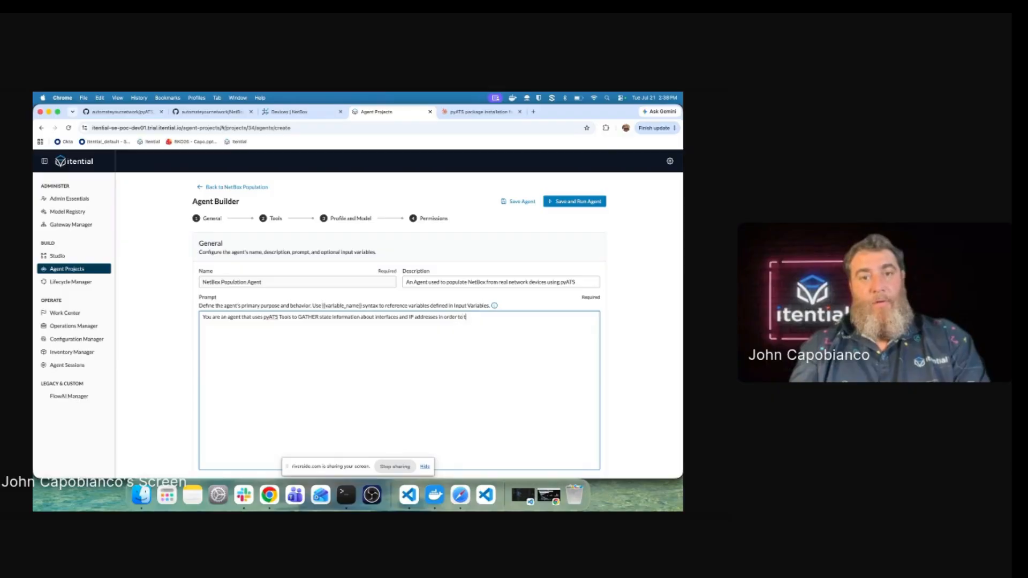
type("hen popu")
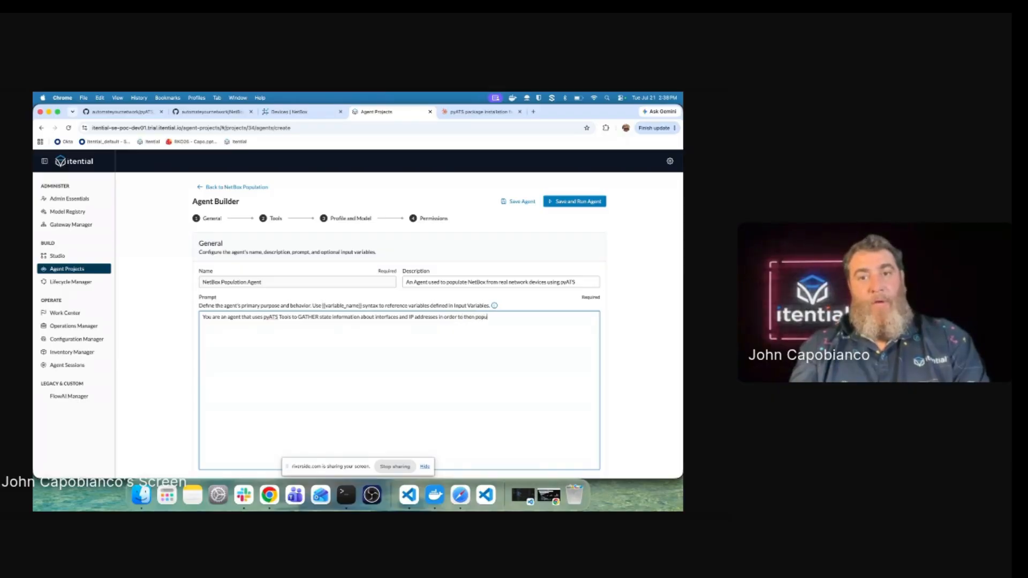
type("late the de")
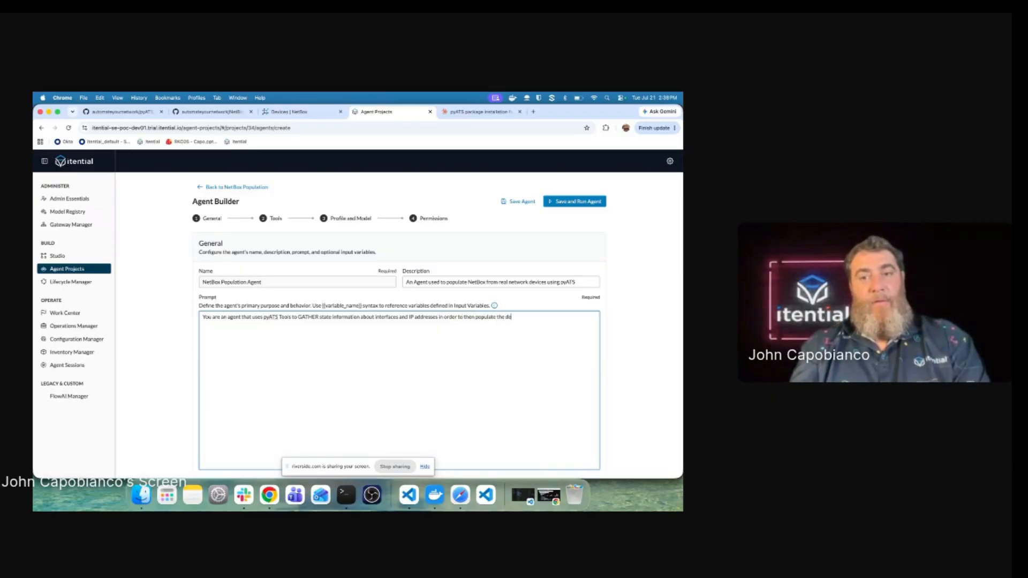
type("vice in NetBox")
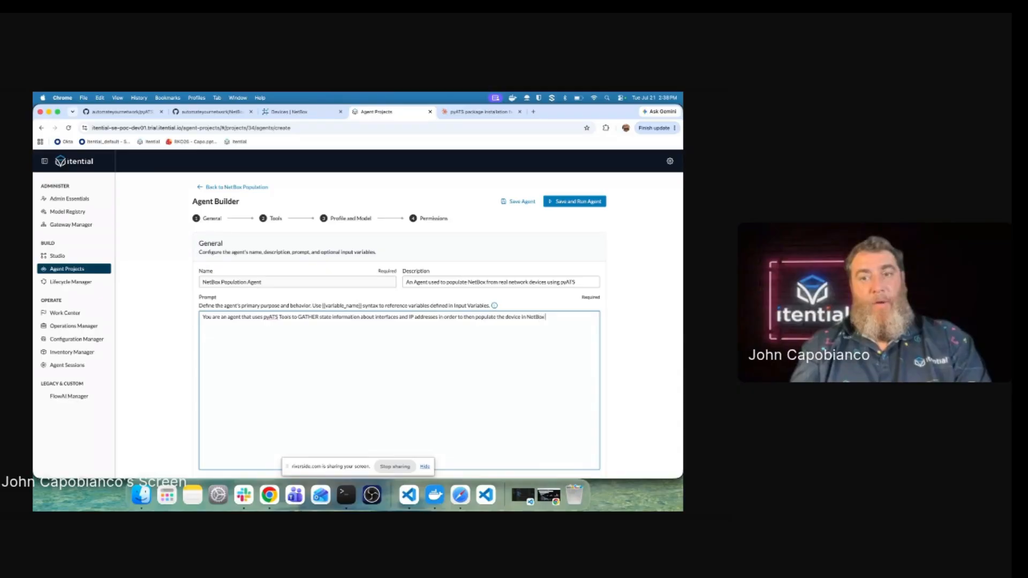
type(". You w")
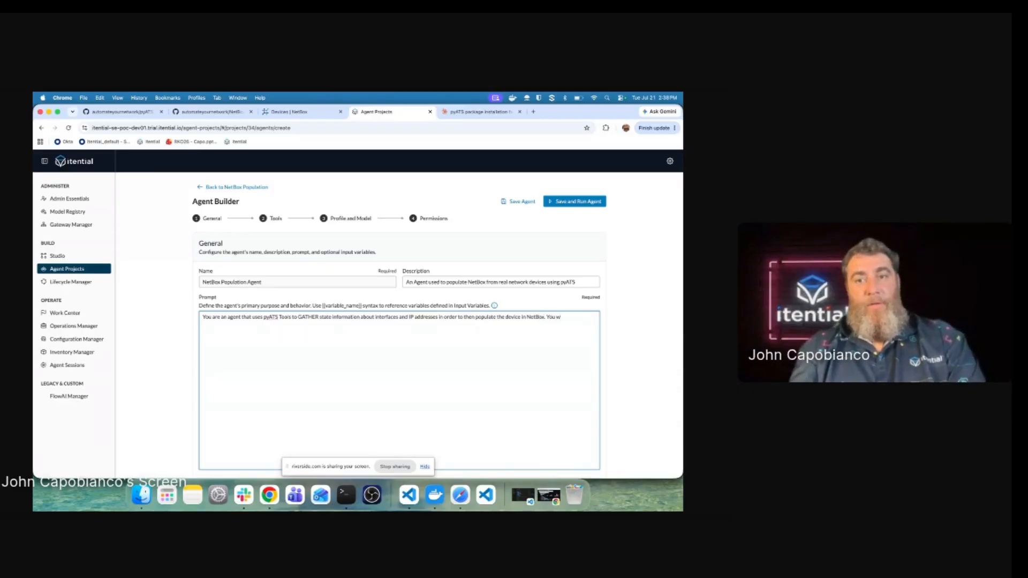
type("ill use")
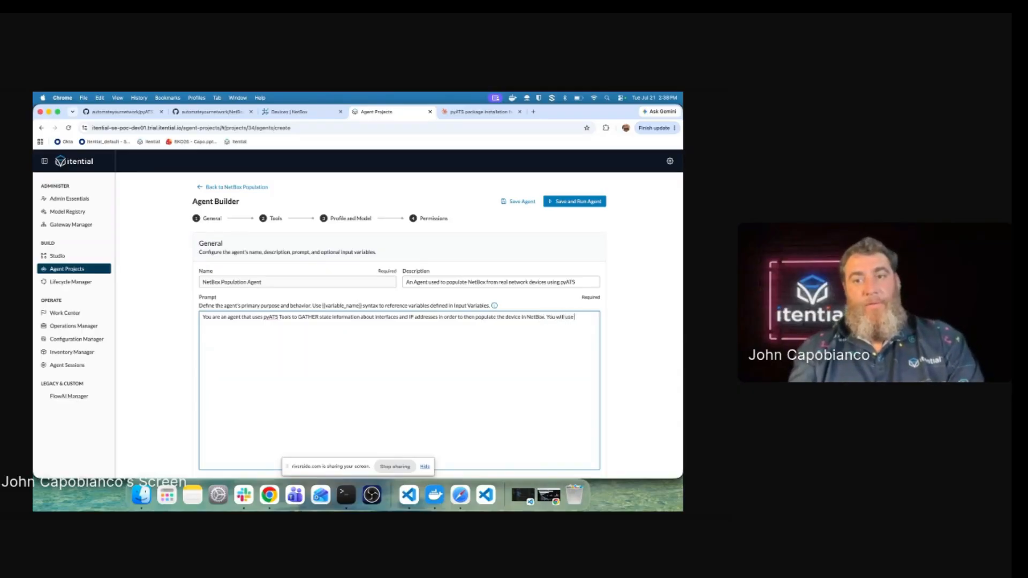
type(" MCP tools from py")
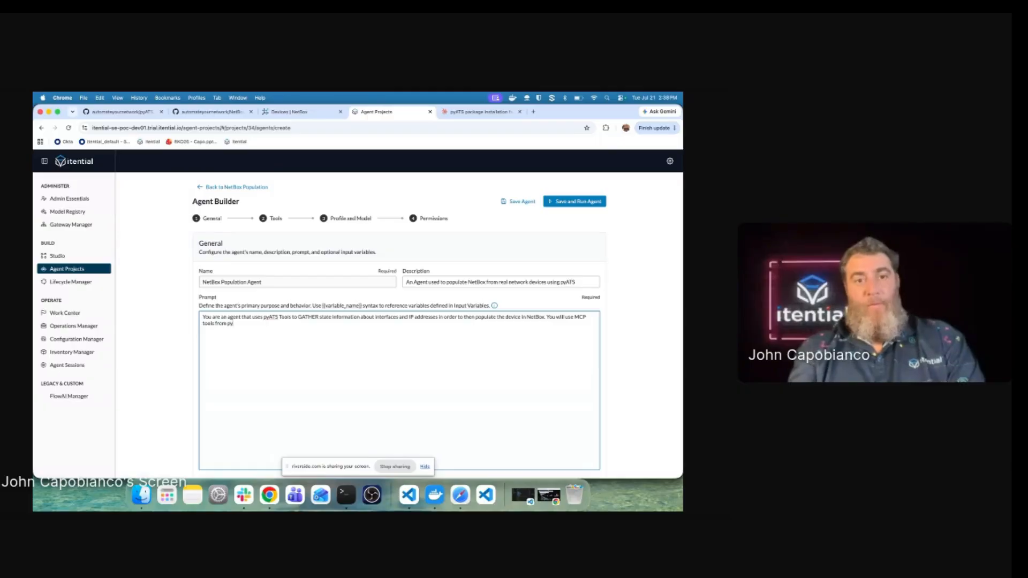
type("ATS and NE")
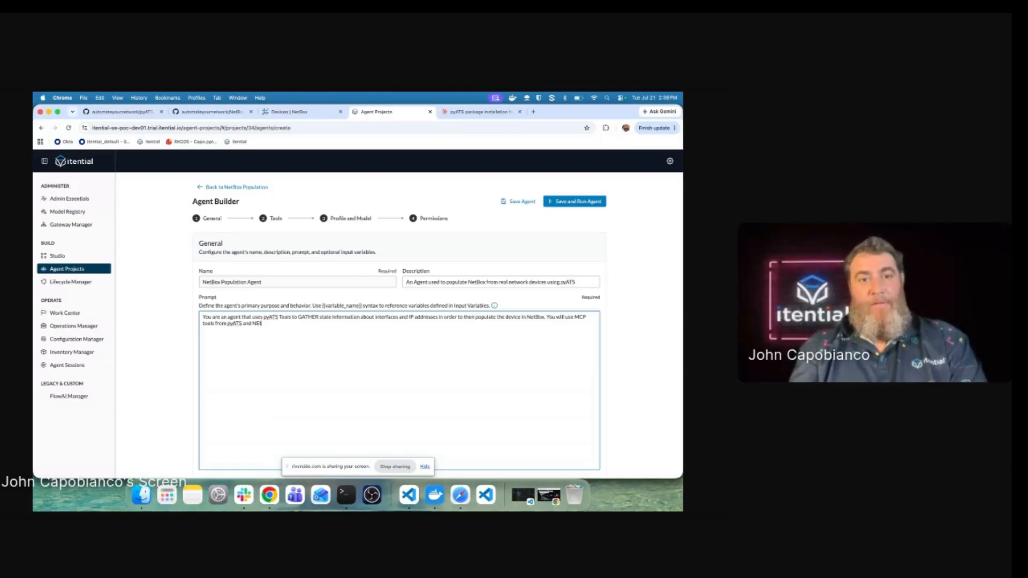
type("tBox to ach")
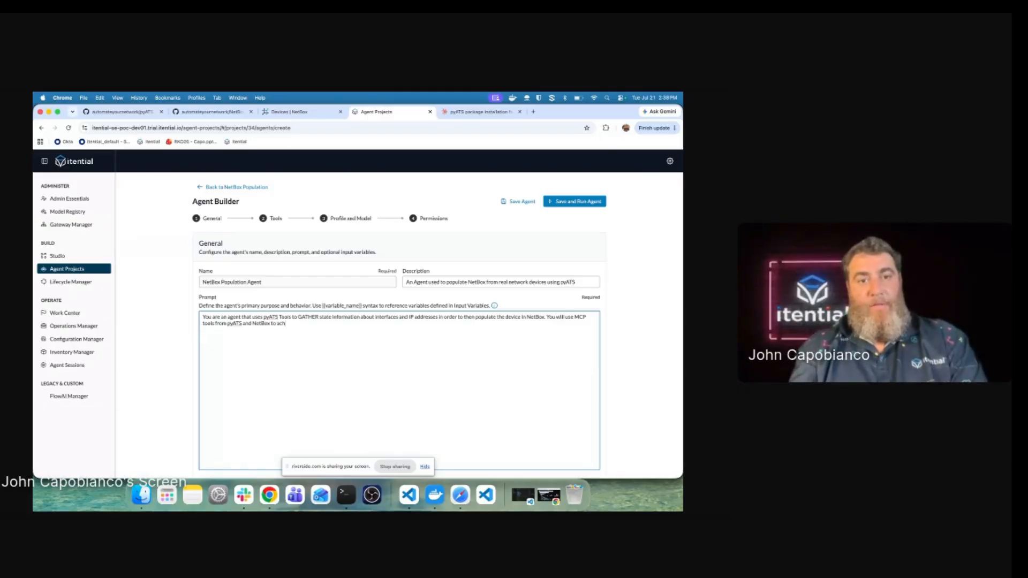
type("ieve this! Y")
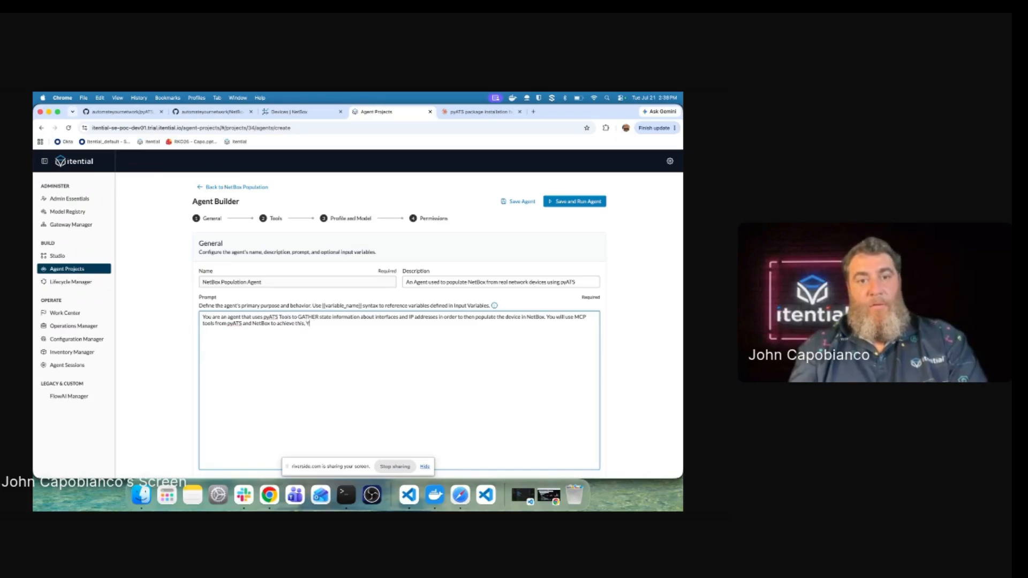
type("ou have NO")
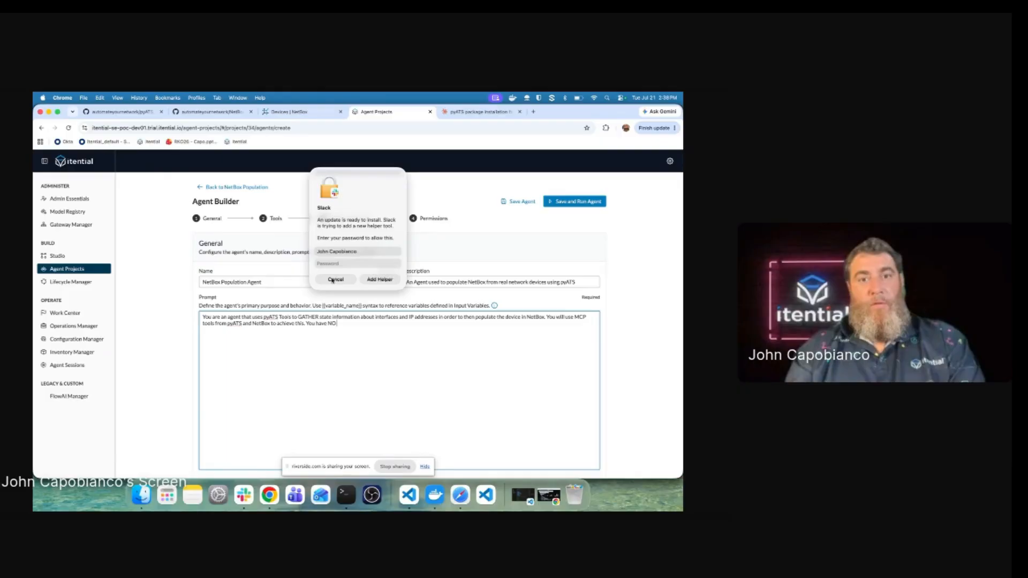
left_click(333, 279)
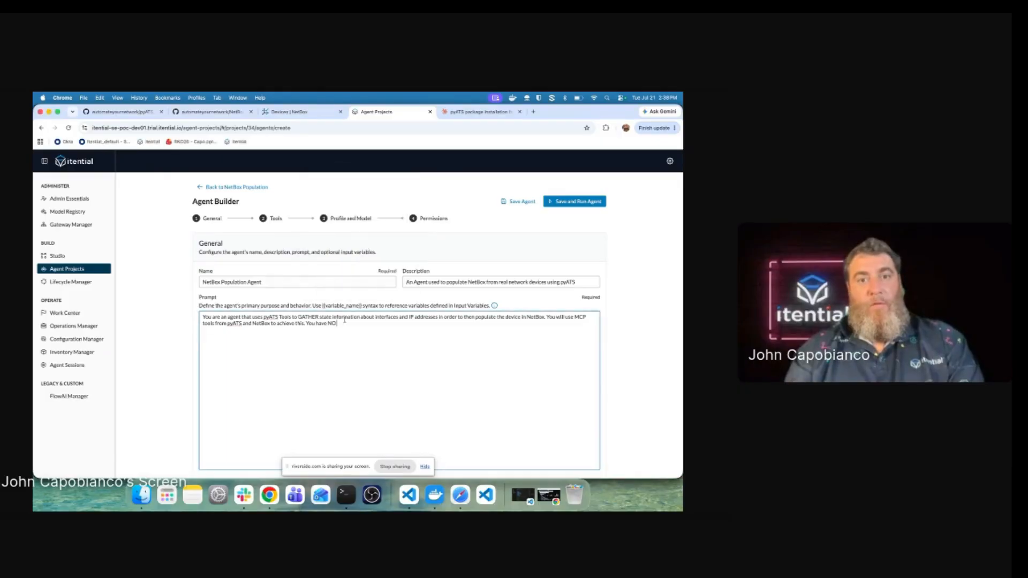
type("O WRITE")
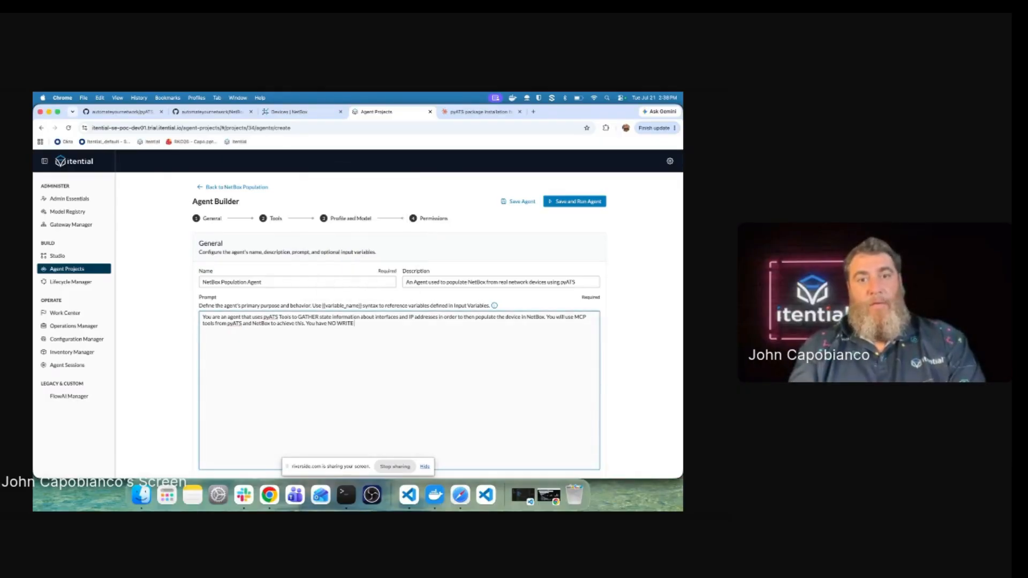
type(" capability in the net")
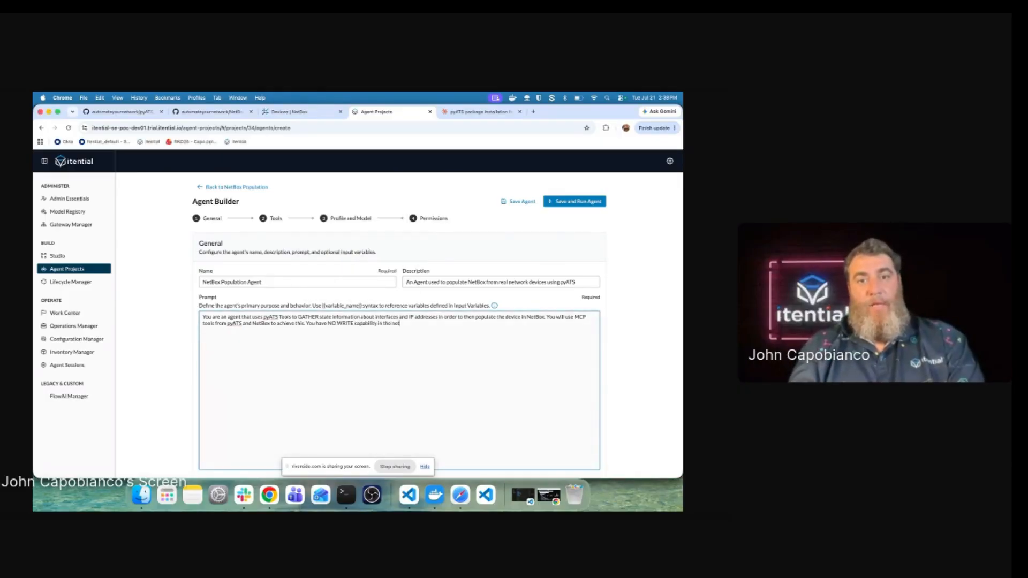
type("work only REA")
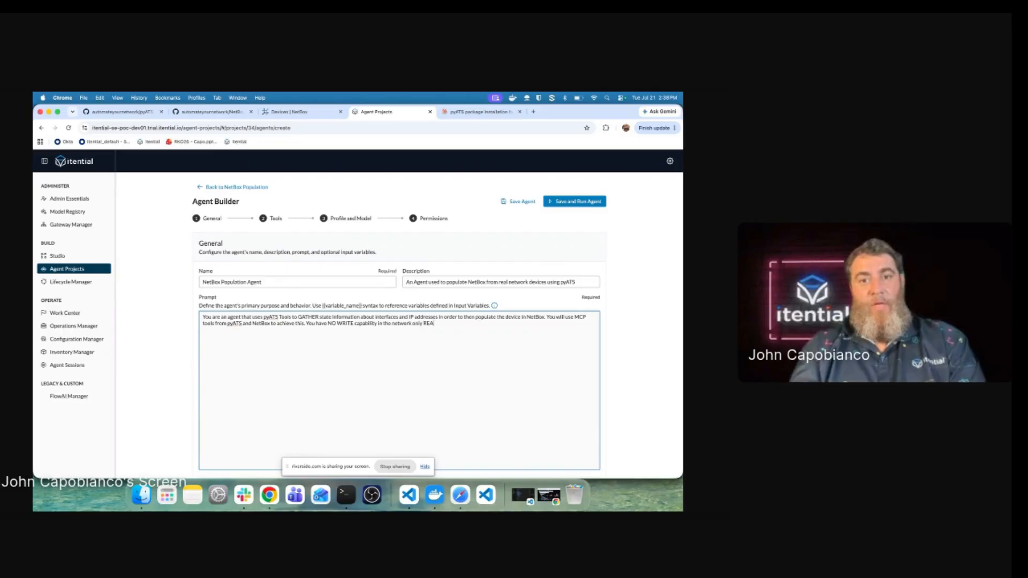
type("D but you DO hav")
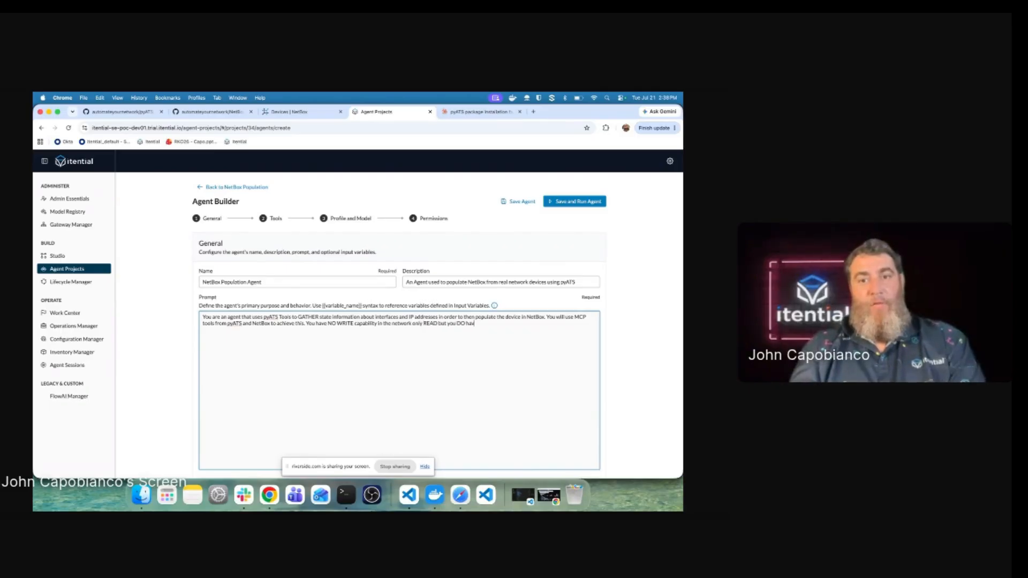
type("e WRITE access to")
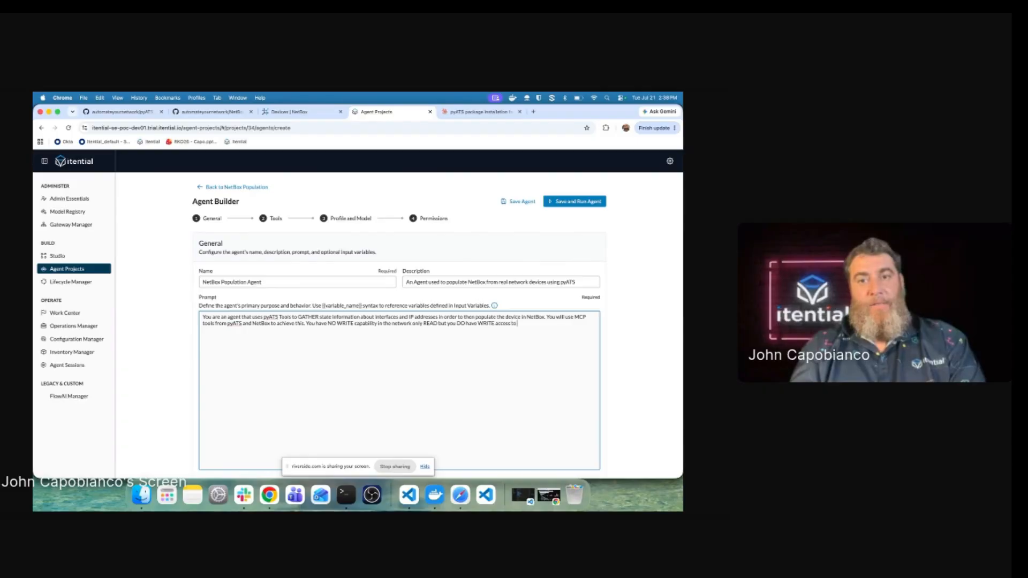
type(" NE")
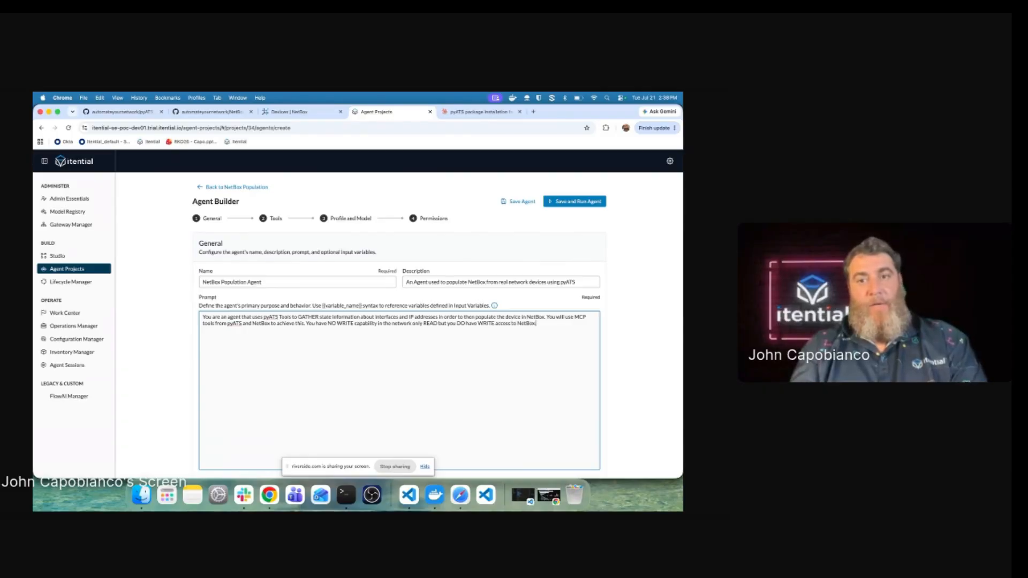
type("tBox. I wou")
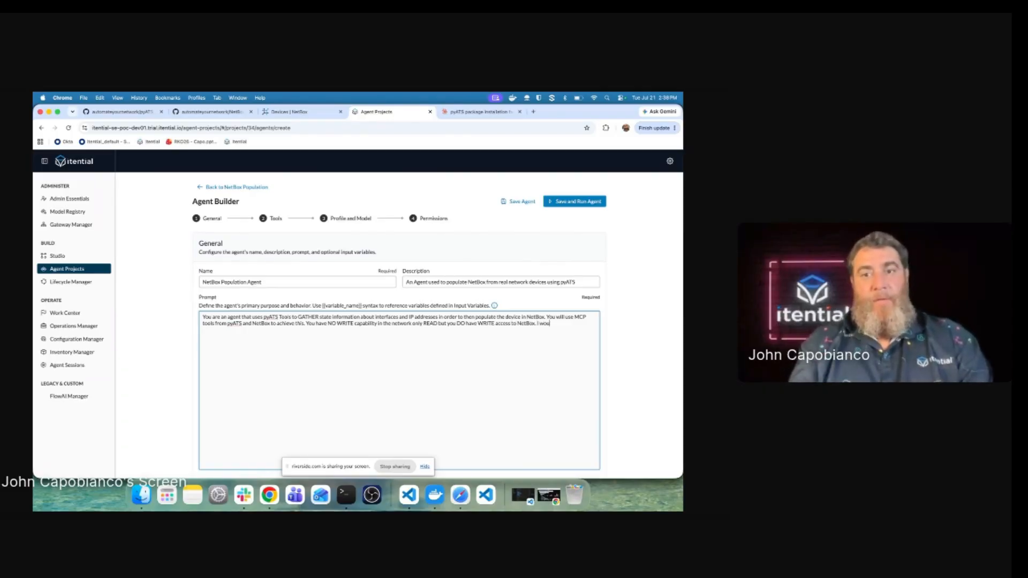
type("ld like a summar")
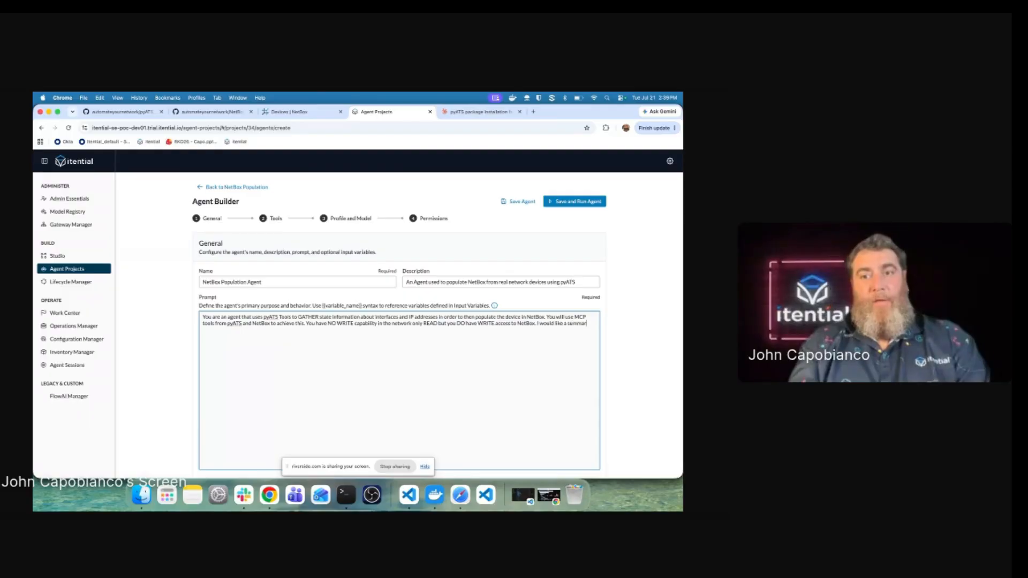
type("y repor")
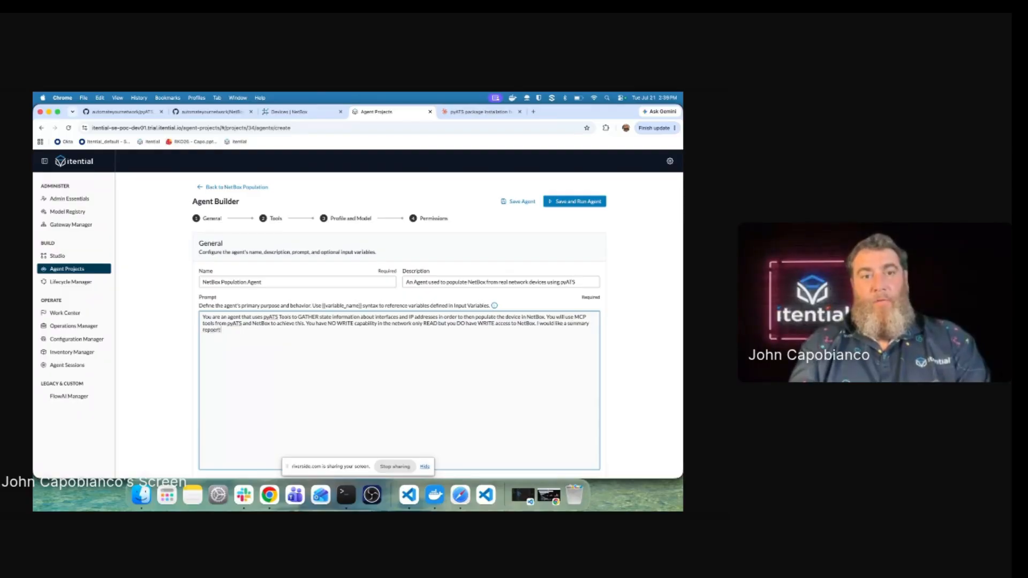
type("t")
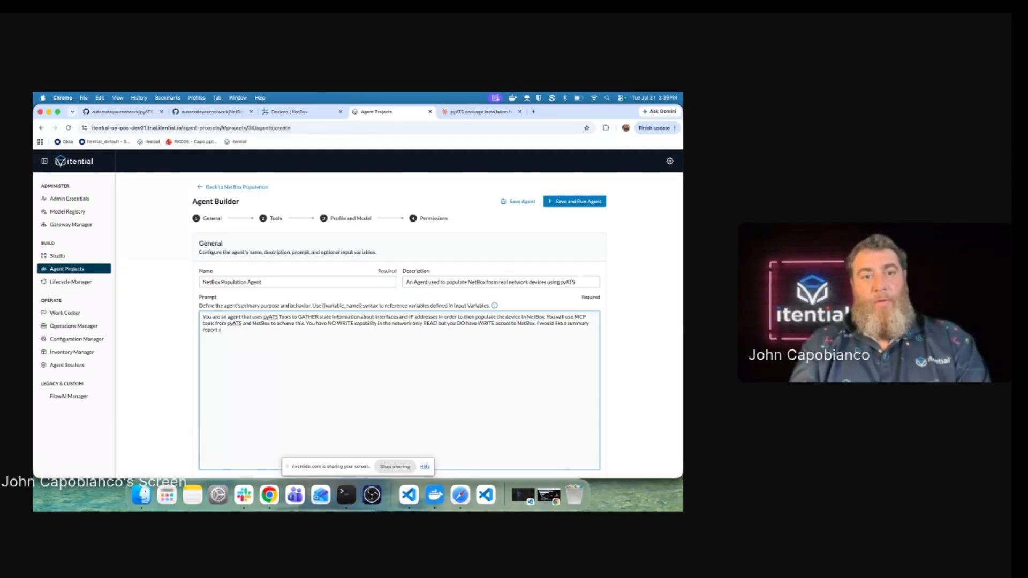
type(" each time you run with your results.")
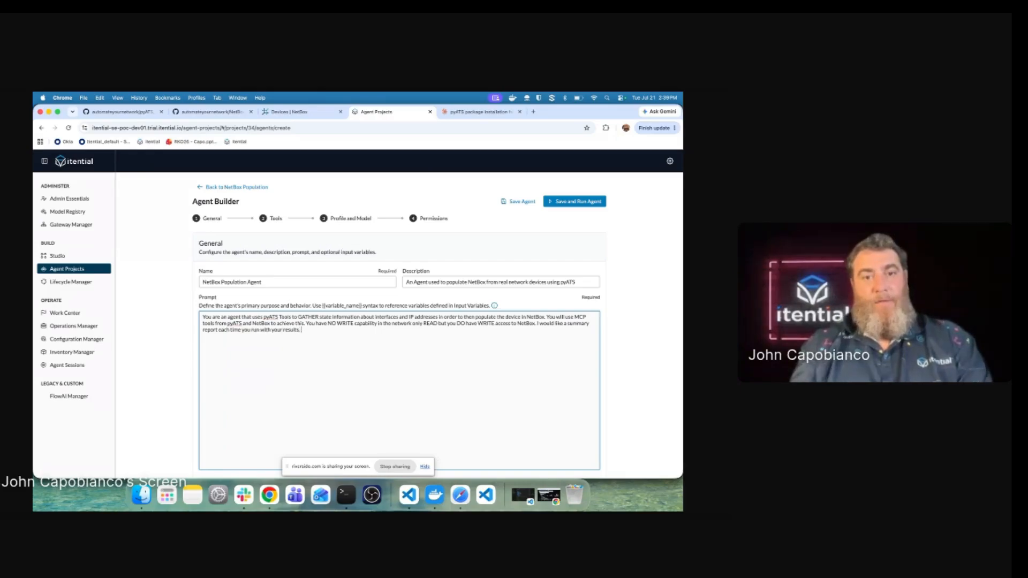
Step: Scroll past Tools and Profile and Model, then open the Permissions Groups list
scroll(399, 353, "down", 5)
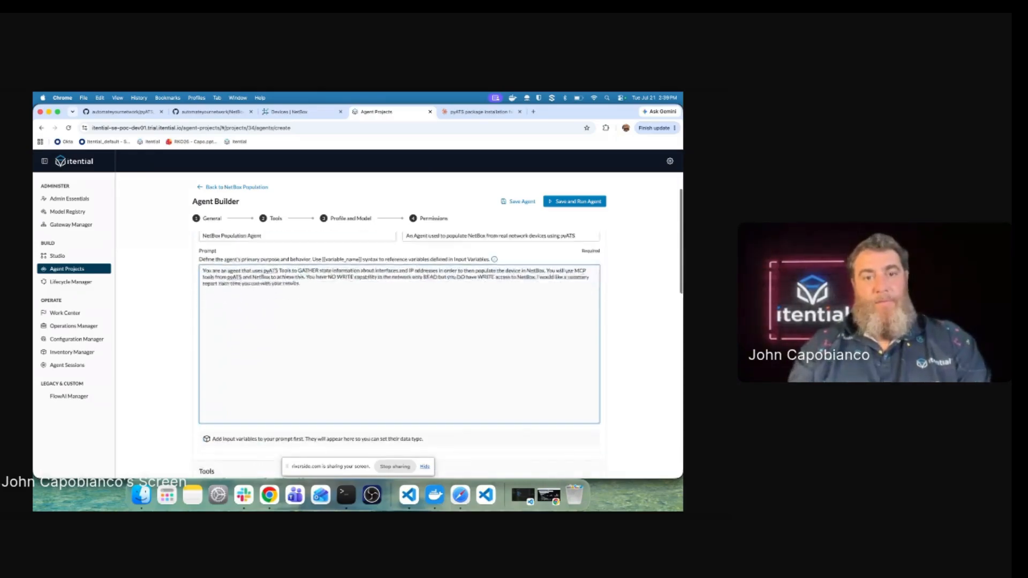
scroll(399, 353, "down", 2)
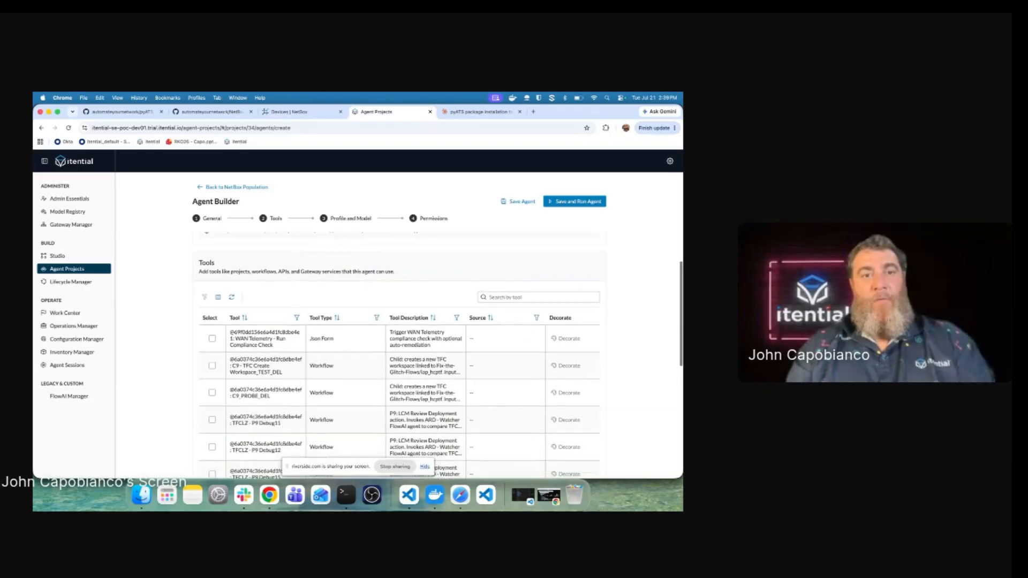
scroll(398, 354, "down", 2)
scroll(399, 353, "down", 8)
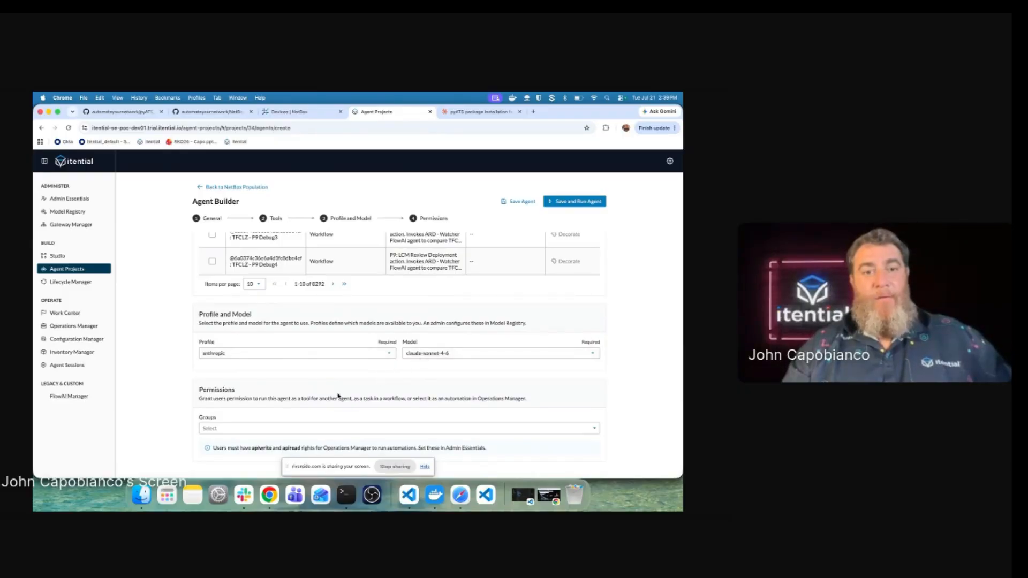
left_click(321, 431)
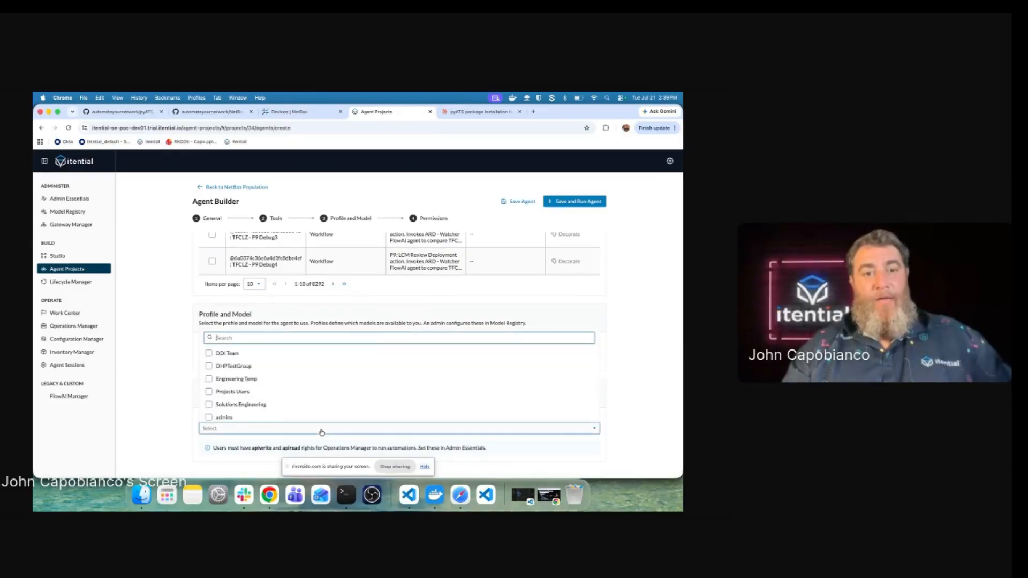
scroll(322, 399, "down", 4)
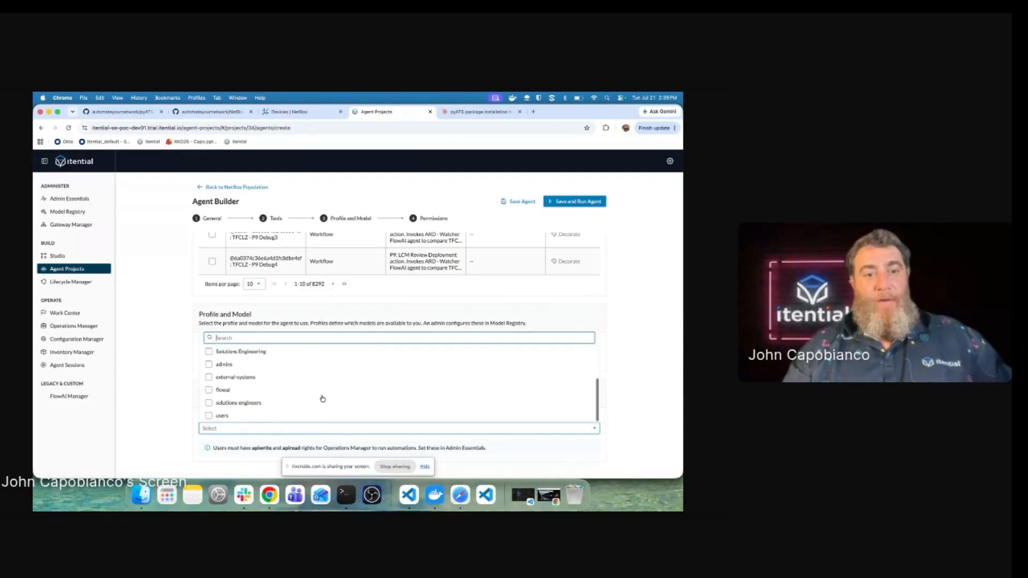
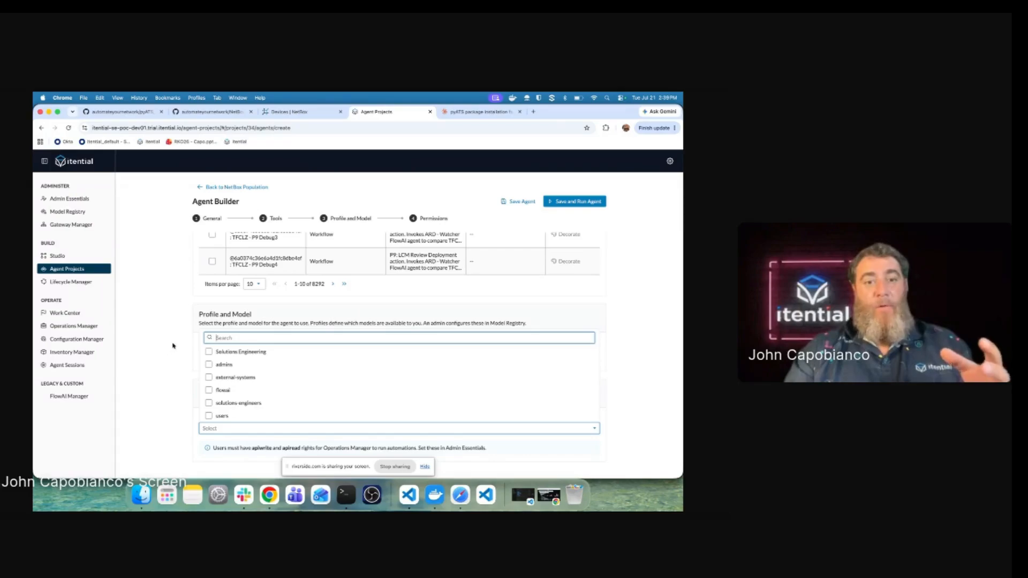
Step: Give the Solutions Engineering group permission on the agent and return to the Profile and Model settings
left_click(209, 354)
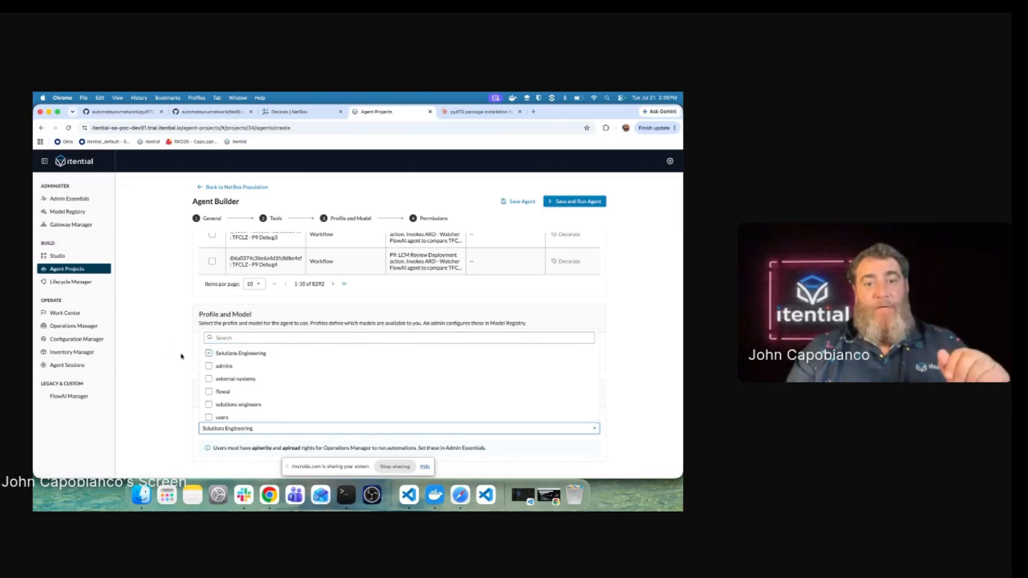
left_click(181, 356)
scroll(182, 357, "up", 5)
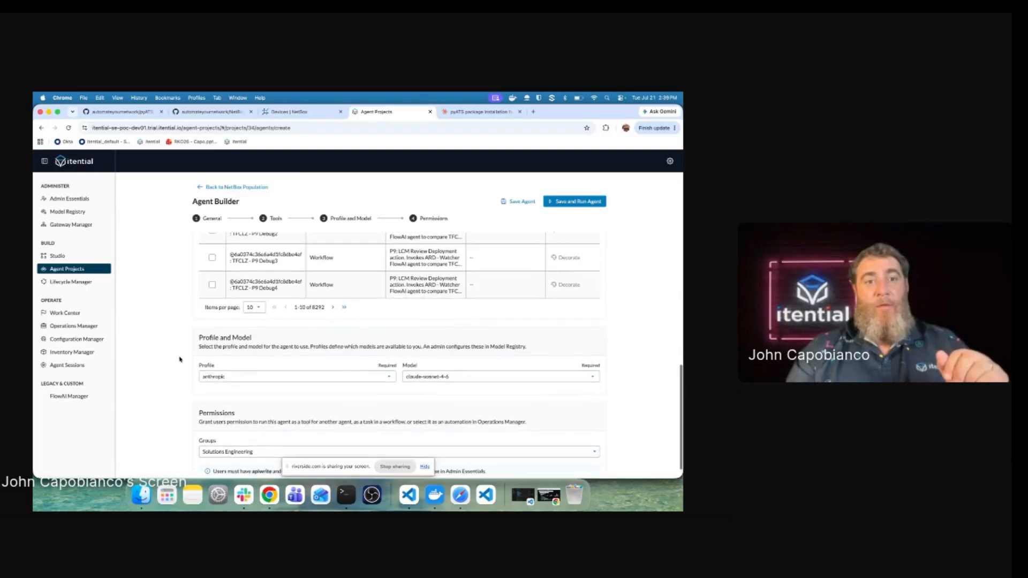
scroll(179, 359, "up", 8)
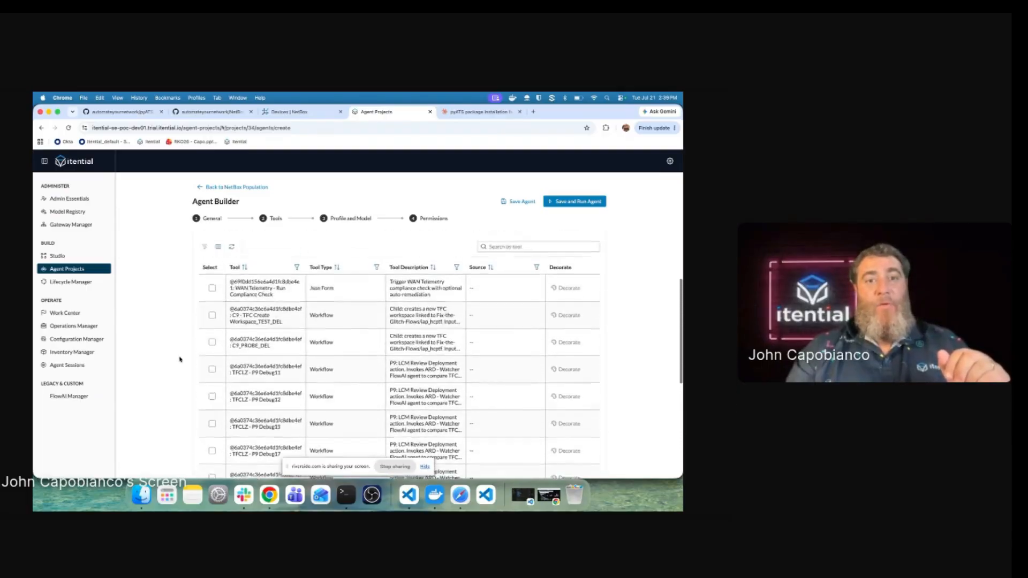
Step: Filter the agent's tools list on 'netbox'
left_click(523, 304)
type("netbox")
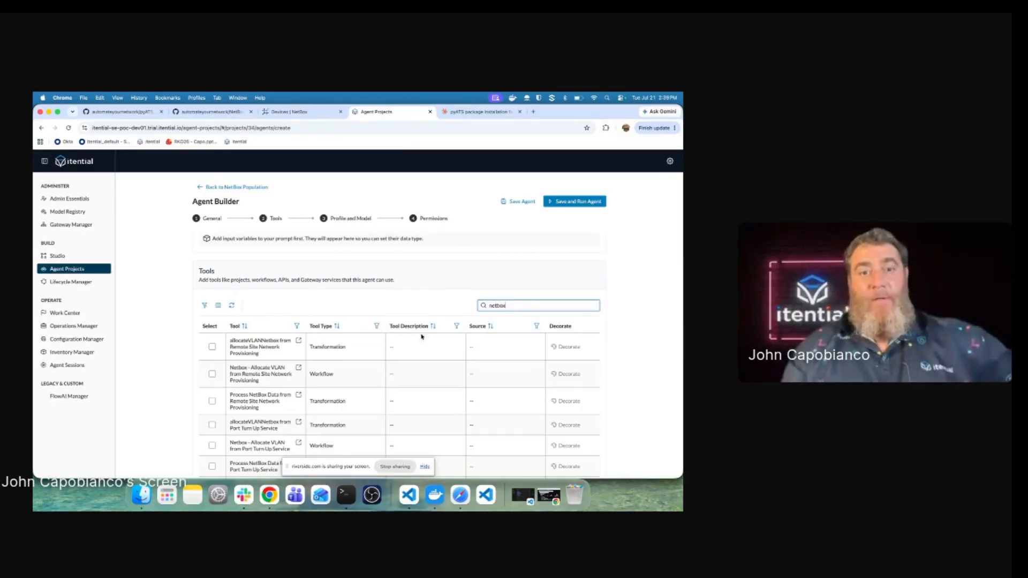
scroll(358, 357, "down", 1)
scroll(358, 357, "down", 5)
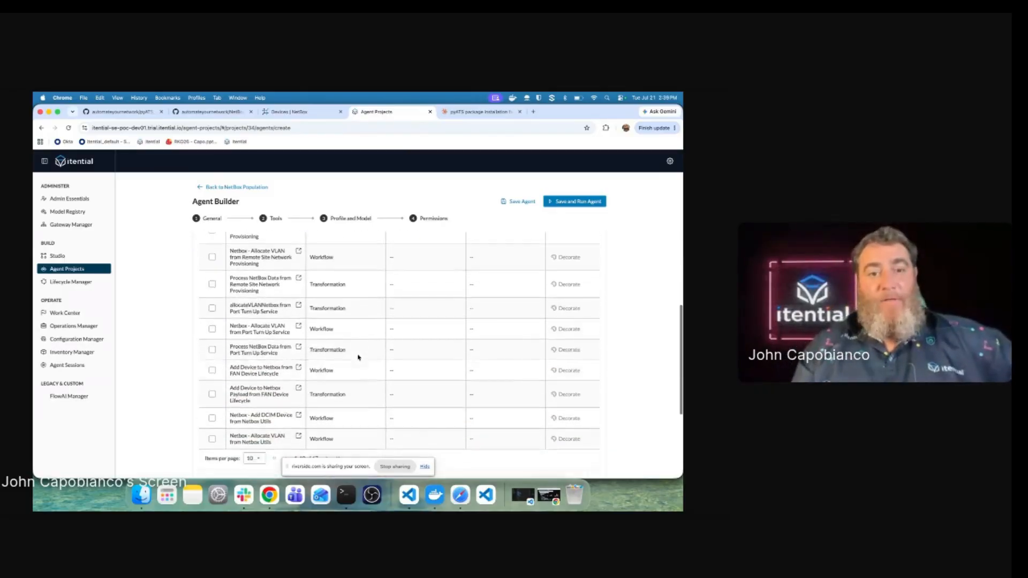
scroll(358, 358, "up", 3)
scroll(358, 357, "up", 1)
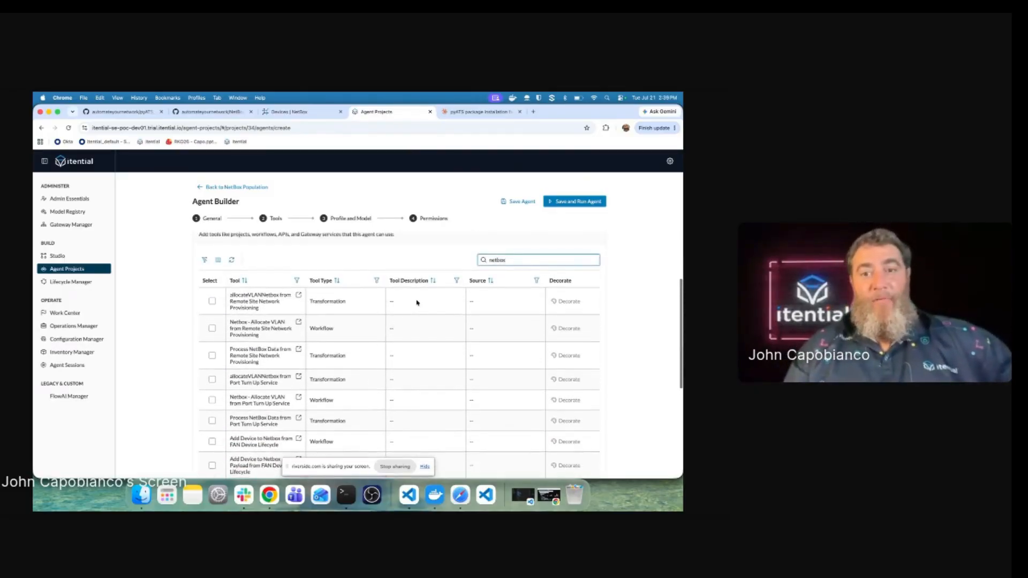
Step: Sort the NetBox tools by Source, then by Tool Type
left_click(475, 282)
left_click(474, 281)
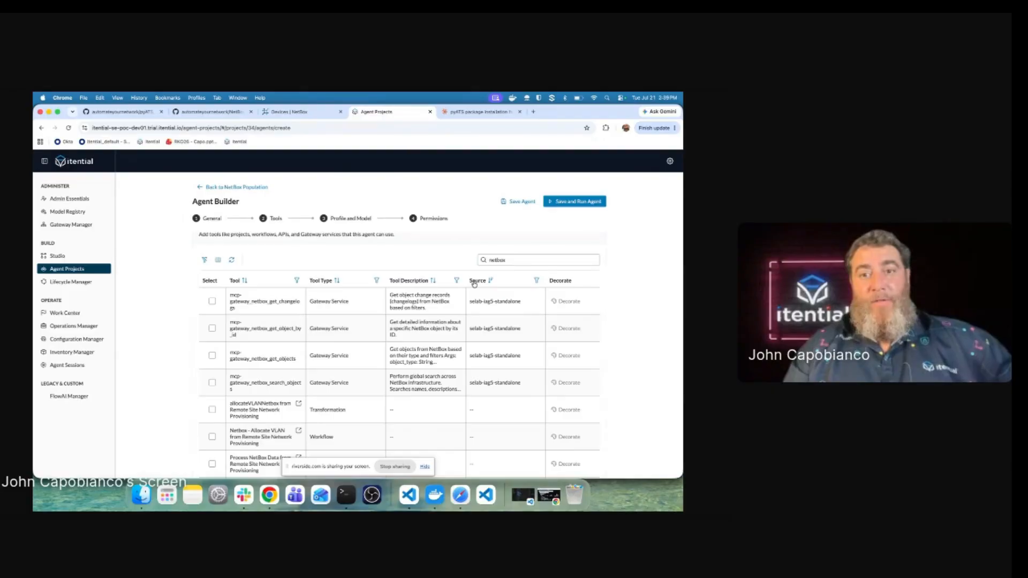
left_click(474, 282)
left_click(478, 281)
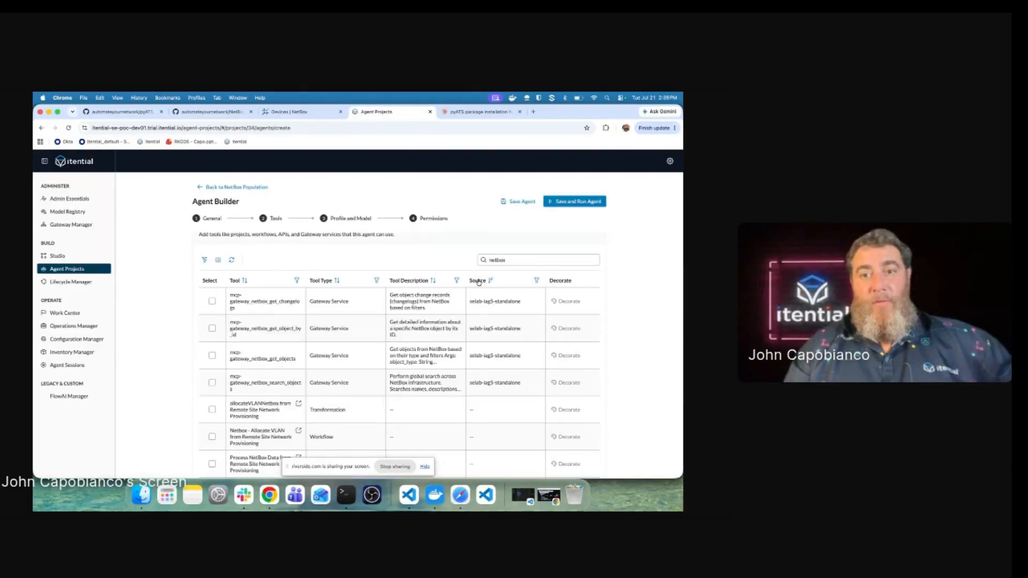
scroll(490, 327, "down", 5)
scroll(491, 324, "up", 10)
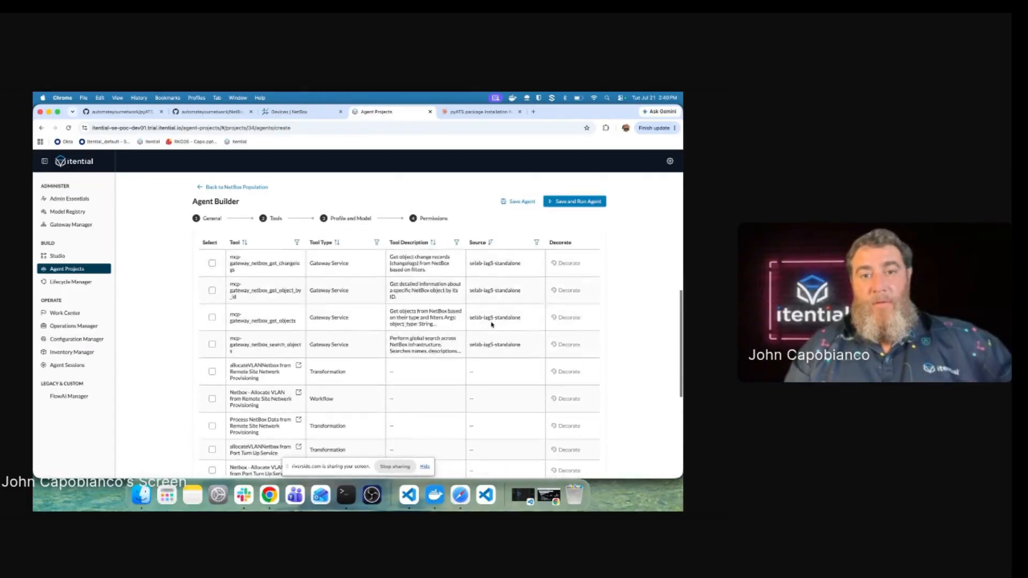
scroll(446, 339, "down", 2)
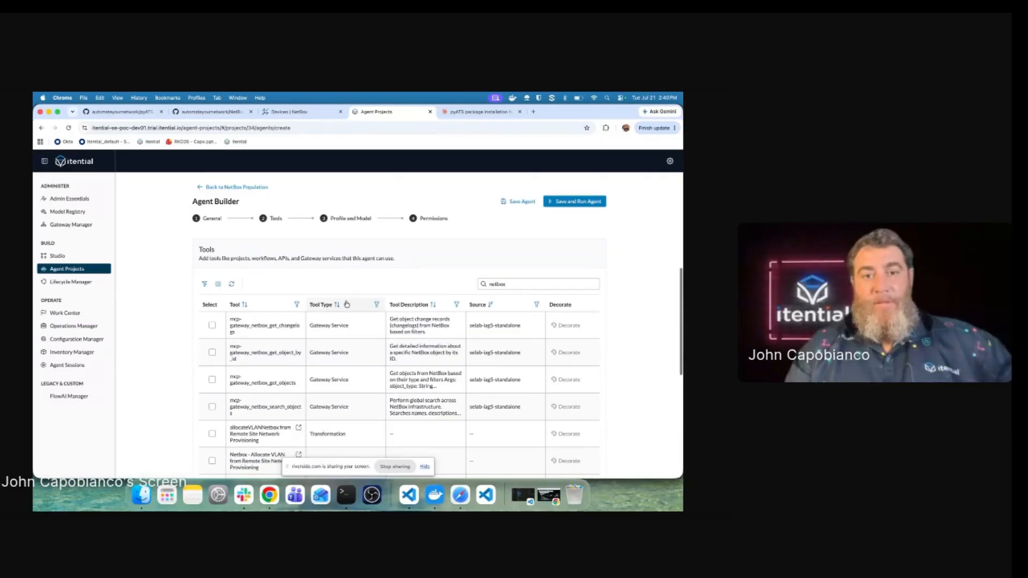
left_click(347, 304)
scroll(501, 361, "down", 5)
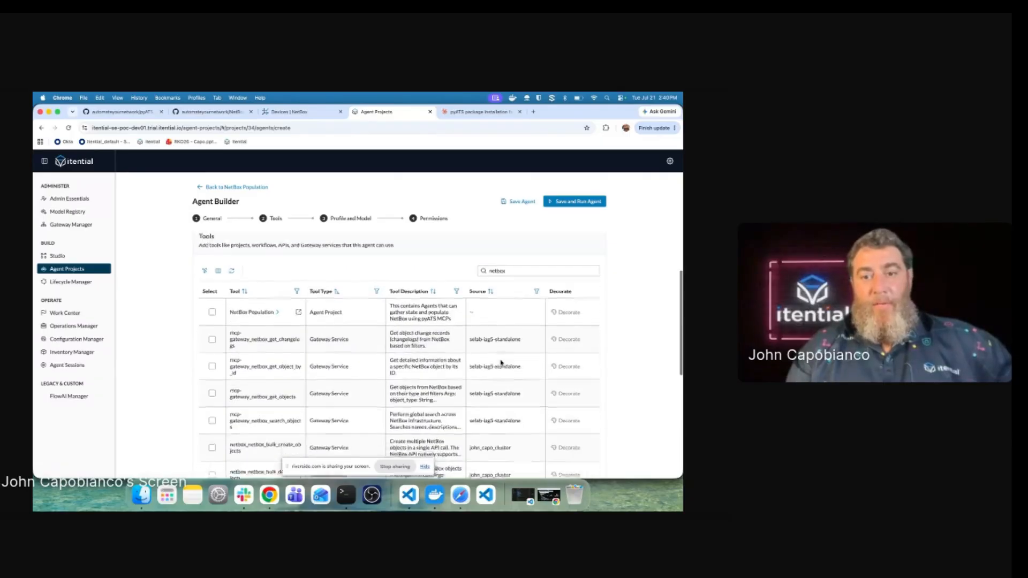
scroll(501, 362, "down", 1)
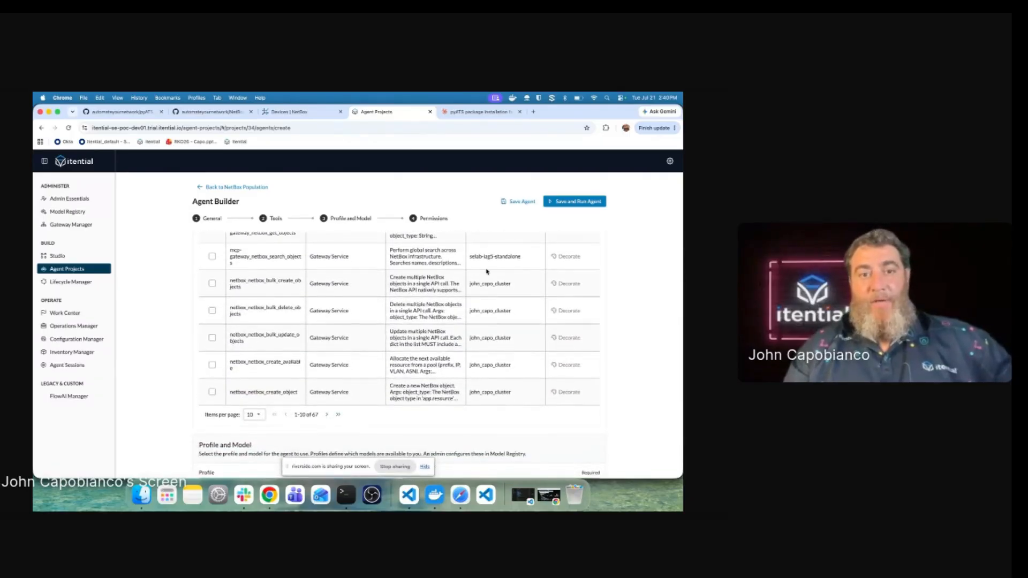
Step: Add the netbox_netbox_bulk_create_objects tool and show more tools per page
left_click(212, 283)
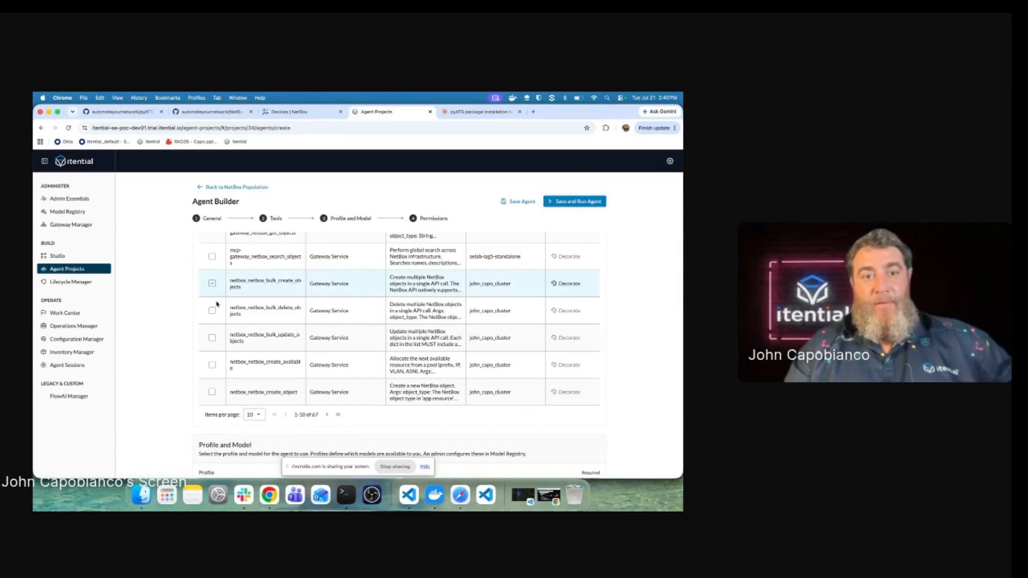
left_click(212, 338)
left_click(212, 339)
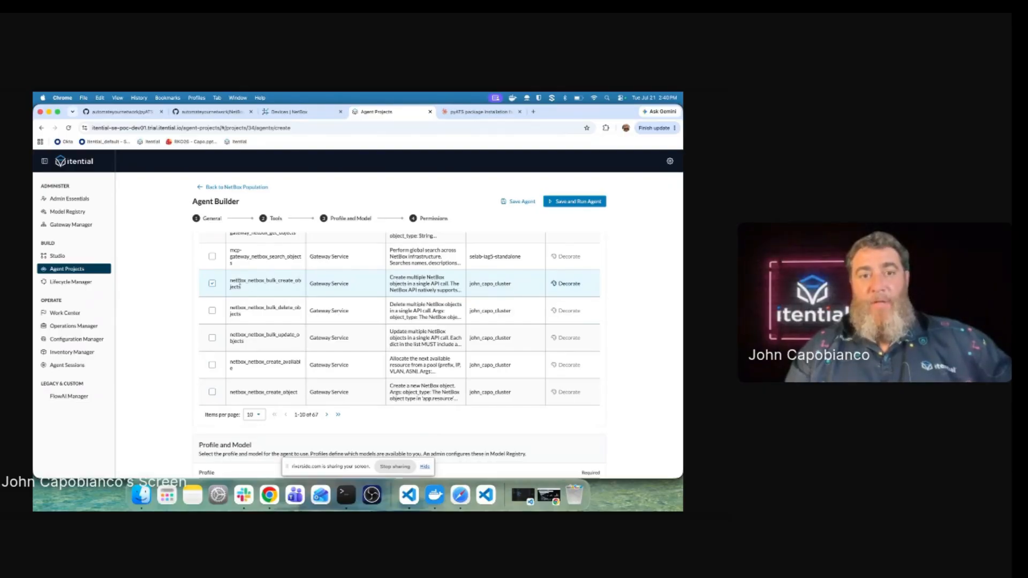
left_click(256, 416)
left_click(257, 442)
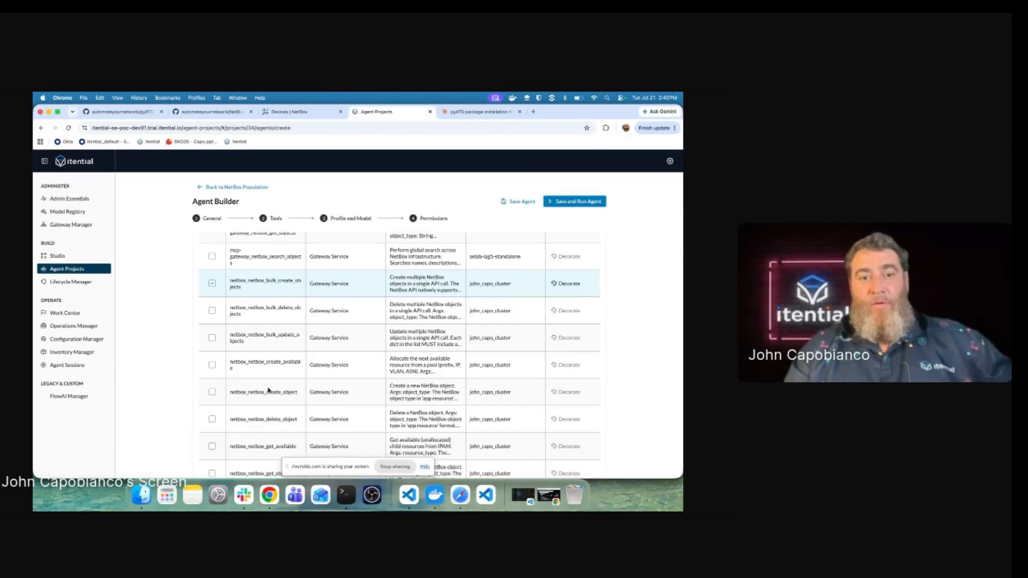
scroll(269, 391, "down", 3)
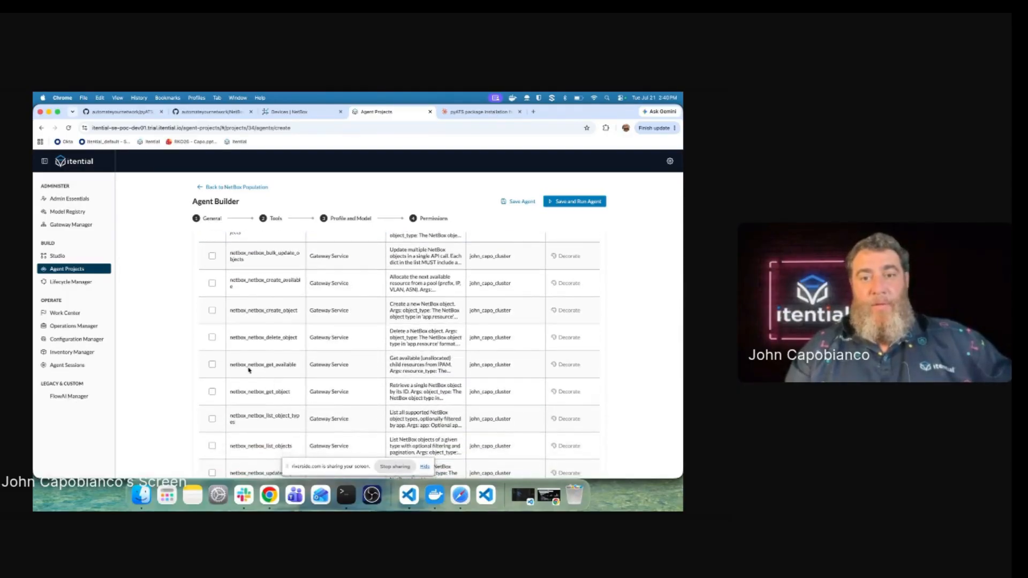
Step: Add the NetBox get_available, get_object, list_object_types, list_objects and update_object tools
left_click(212, 365)
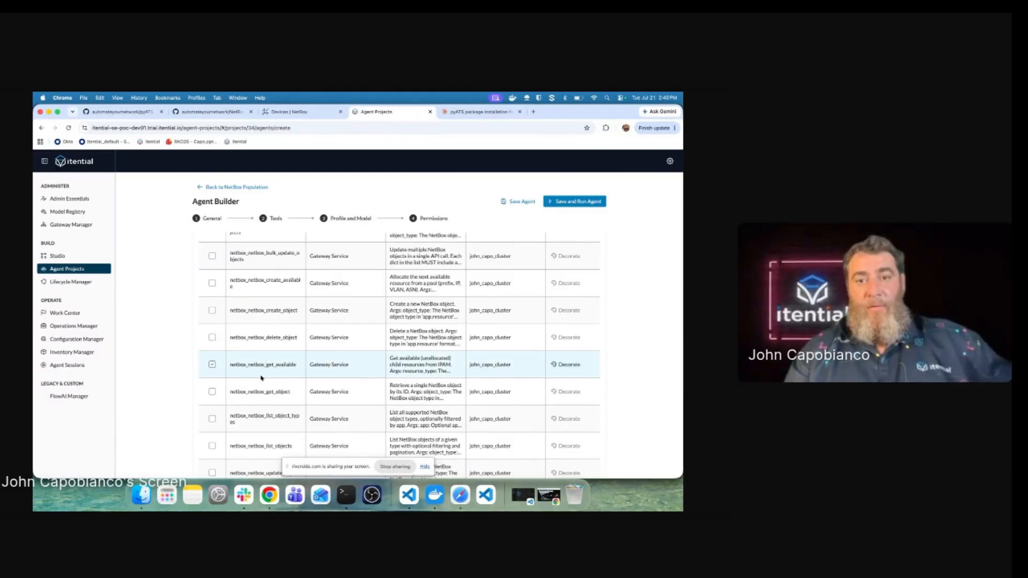
left_click(212, 392)
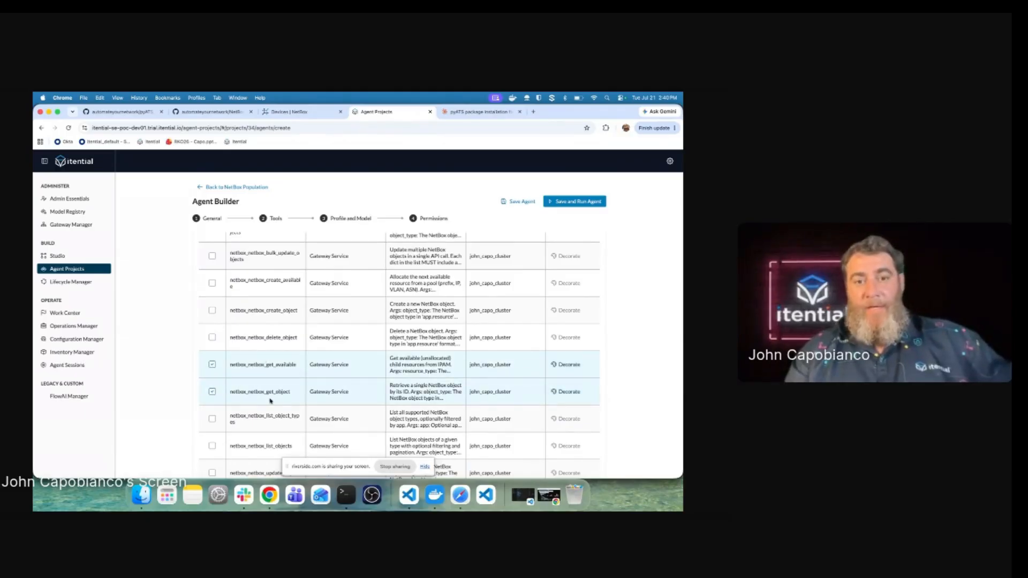
scroll(272, 402, "down", 2)
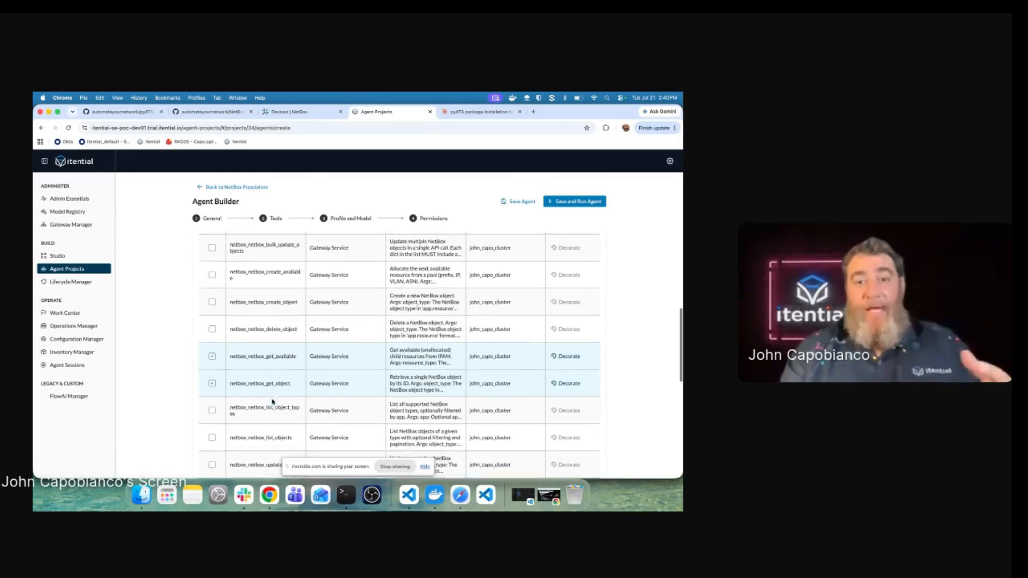
left_click(212, 390)
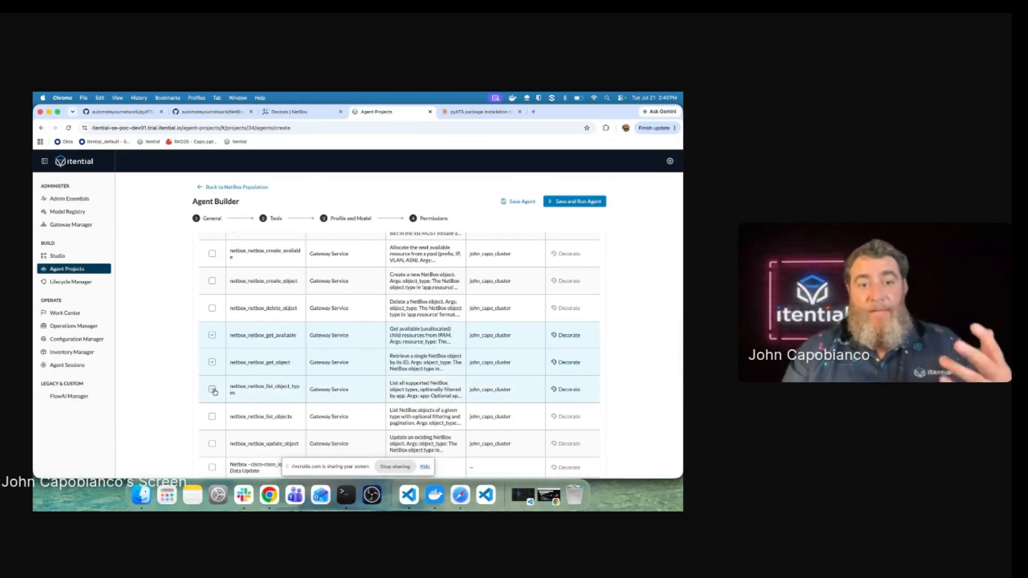
left_click(212, 417)
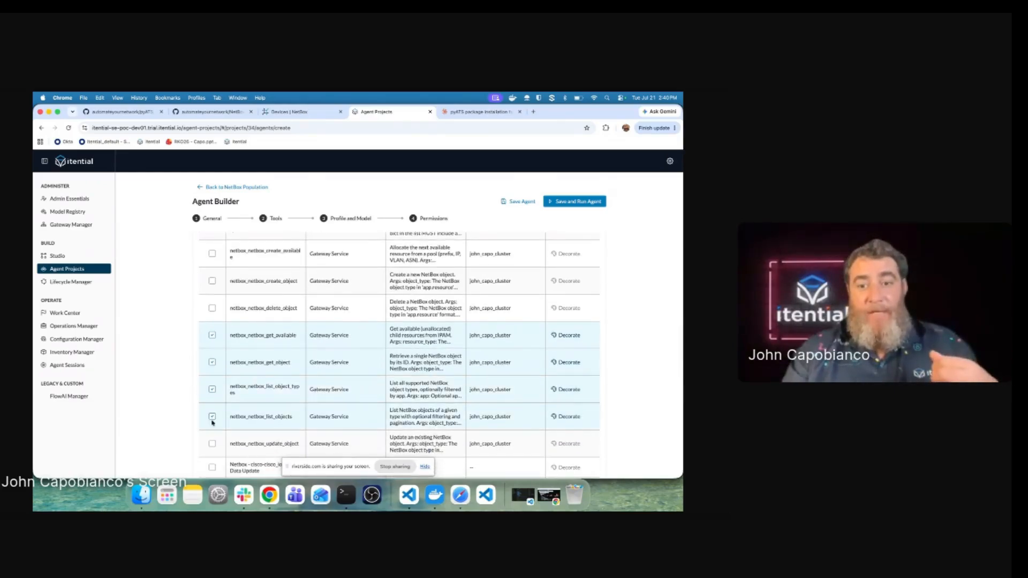
scroll(212, 422, "down", 1)
left_click(212, 431)
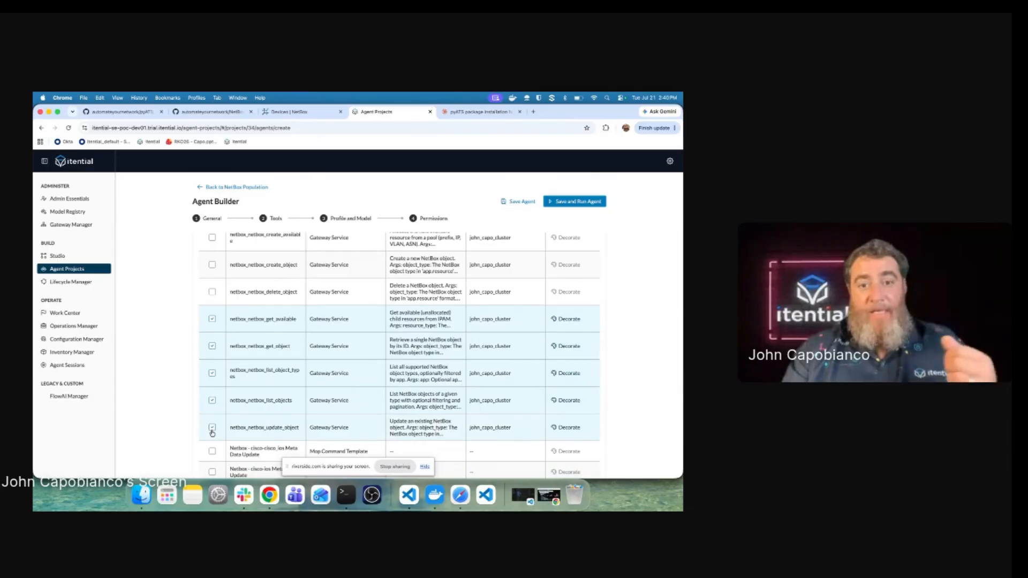
scroll(254, 399, "up", 4)
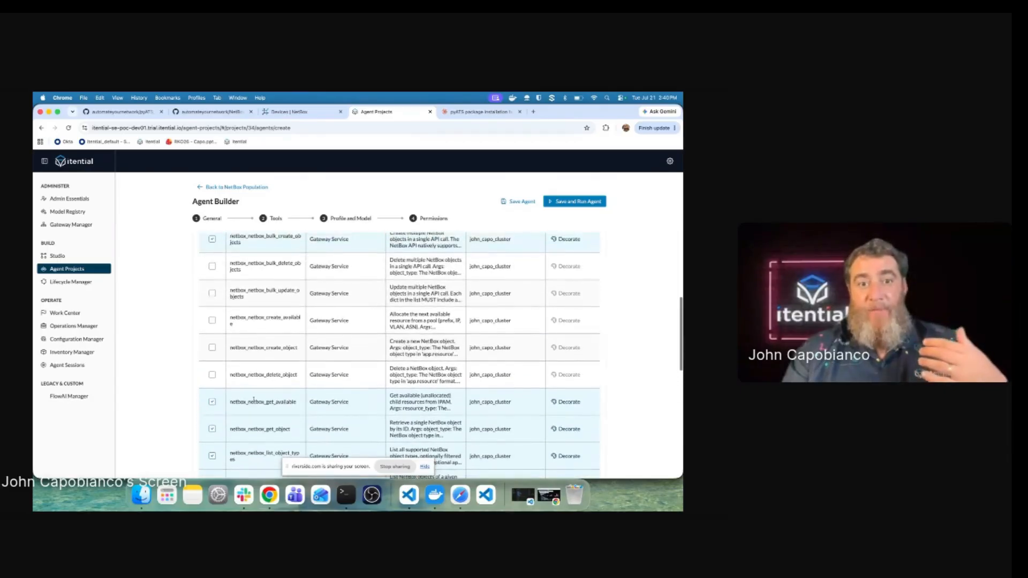
scroll(254, 399, "up", 2)
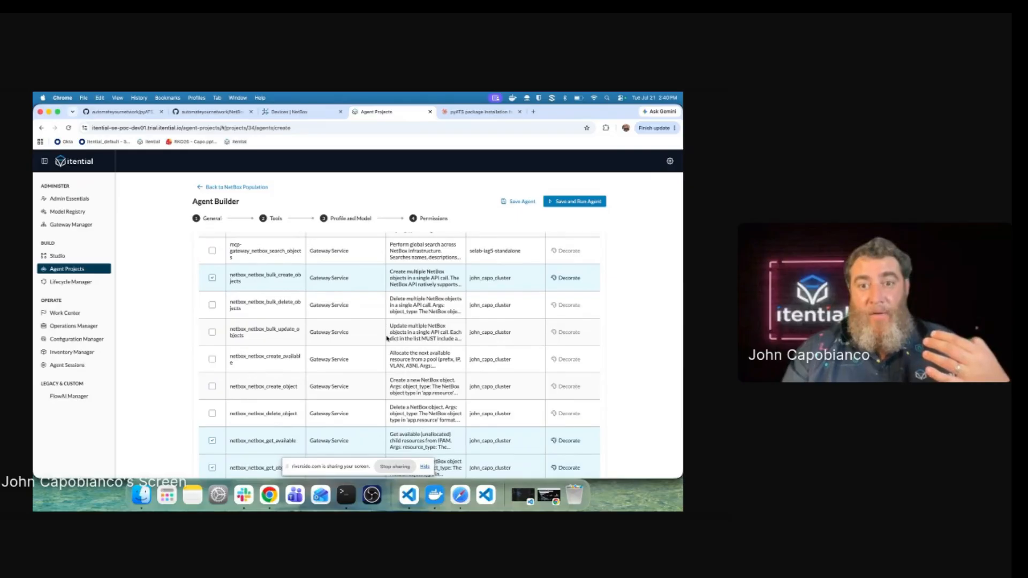
Step: Add the NetBox bulk_update_objects and create_available tools, then return to the search box
left_click(212, 332)
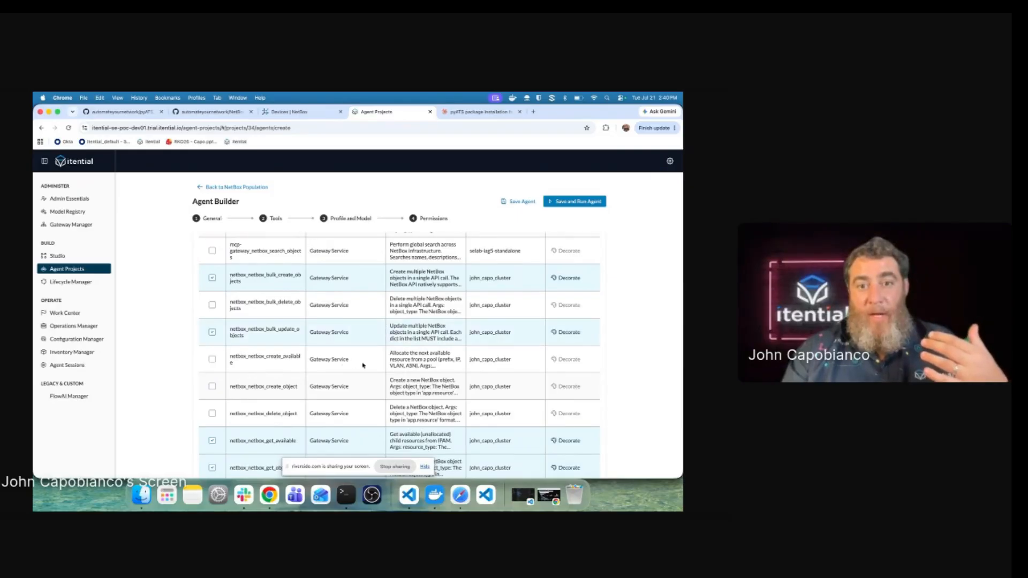
left_click(212, 360)
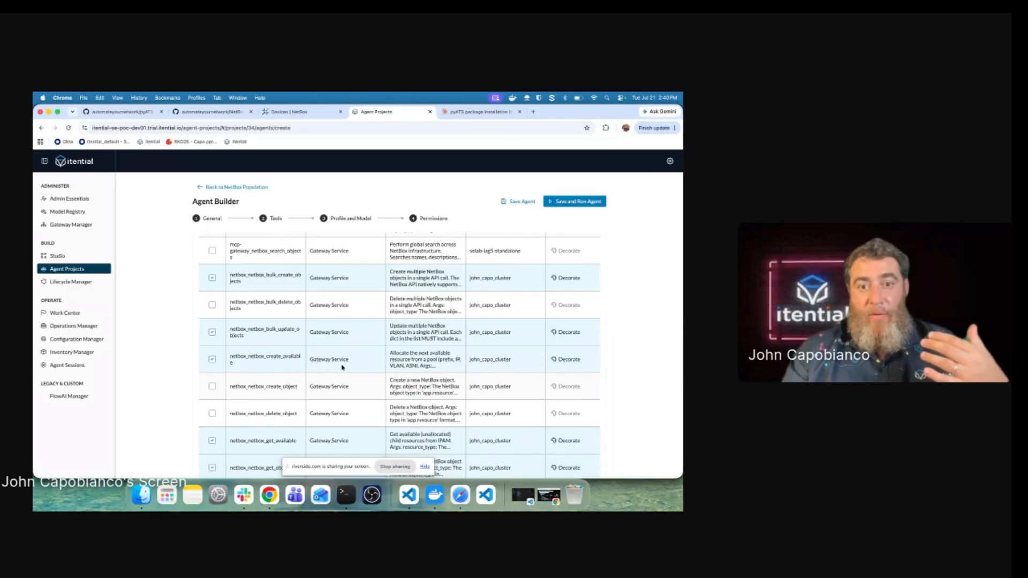
scroll(342, 367, "down", 5)
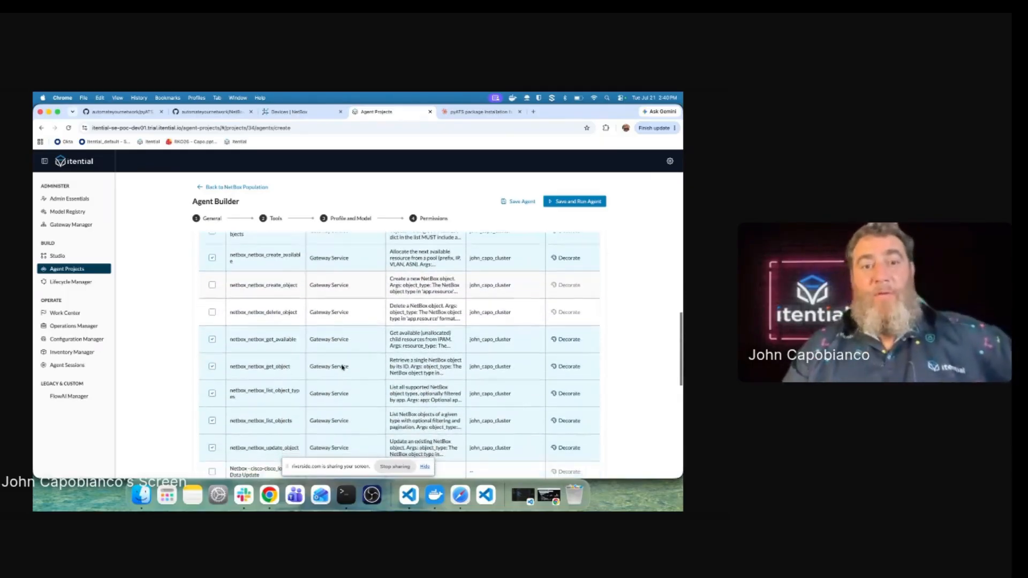
scroll(342, 367, "down", 2)
scroll(270, 273, "up", 1)
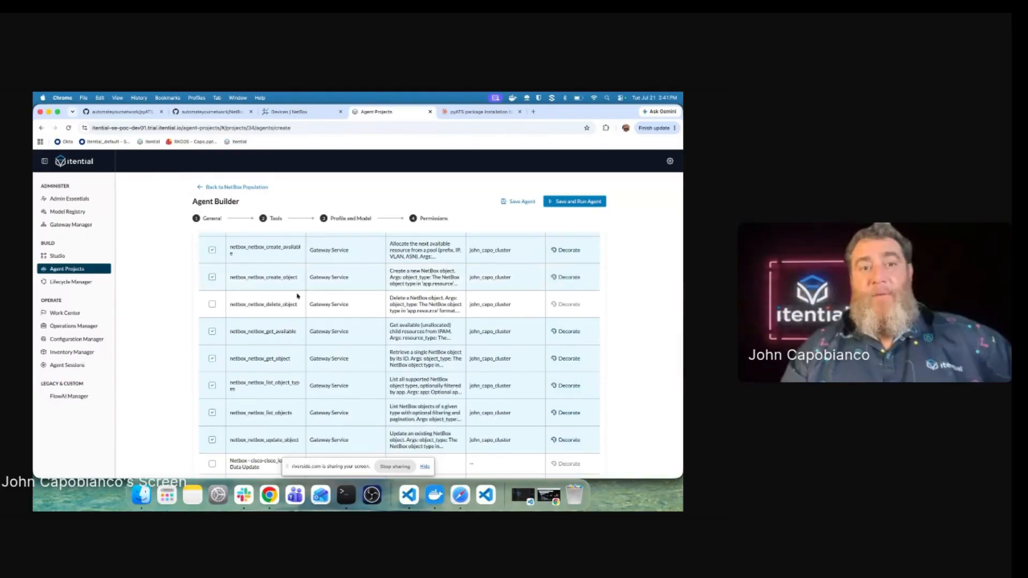
scroll(308, 294, "up", 5)
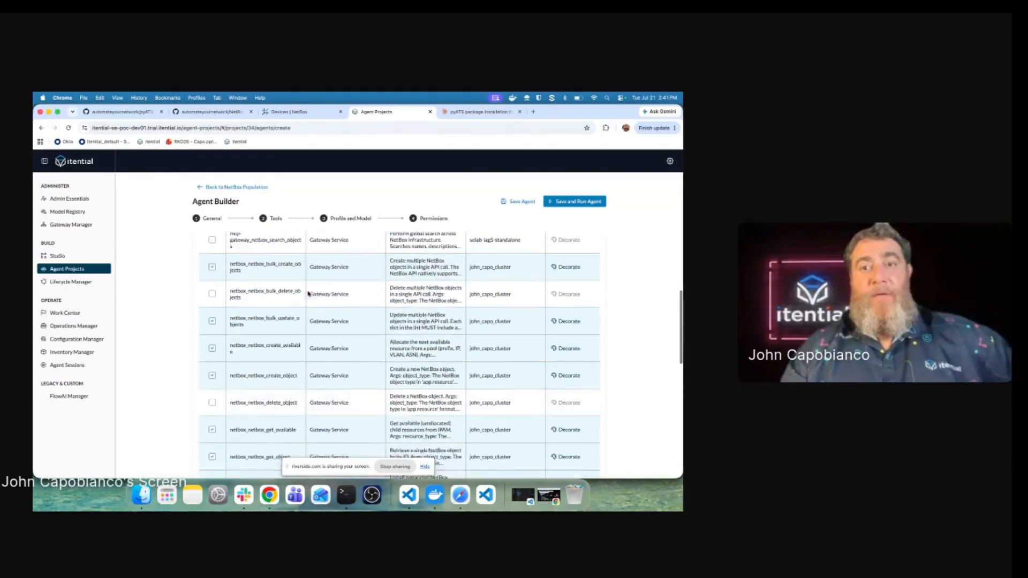
scroll(338, 295, "up", 10)
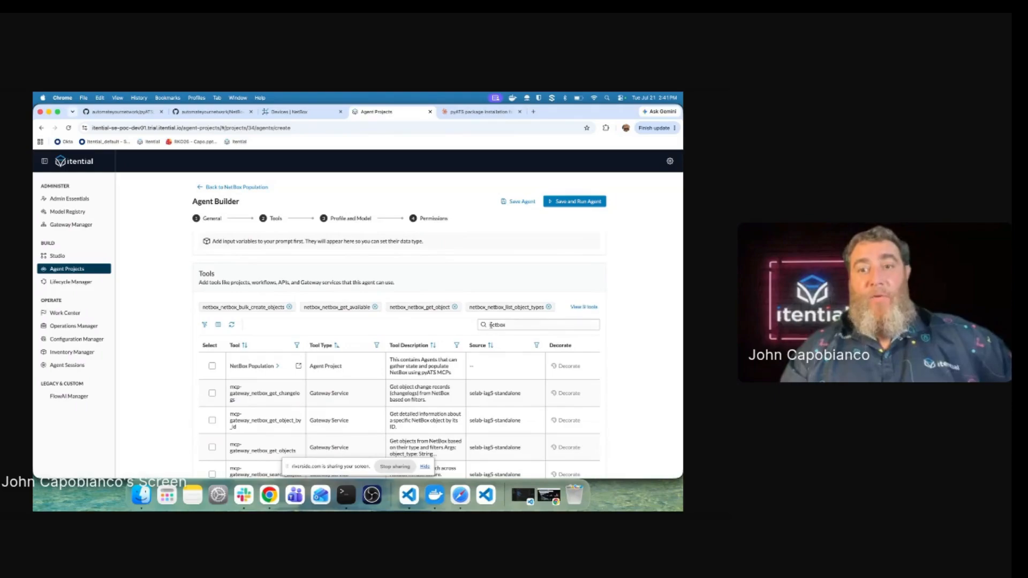
Step: Replace the tools filter 'netbox' with 'pyats'
double_click(490, 325)
type("pya")
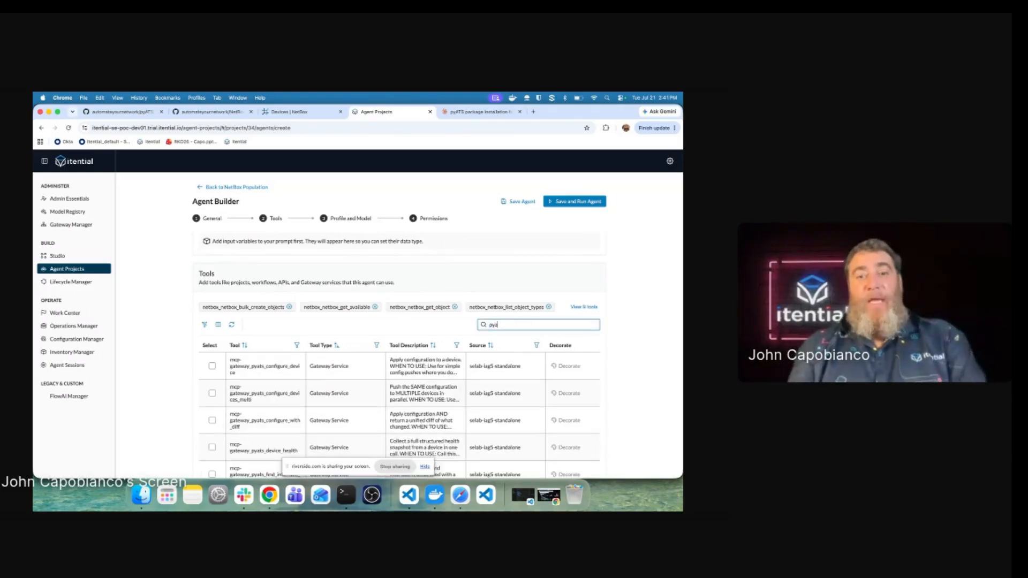
type("ts")
scroll(536, 382, "down", 2)
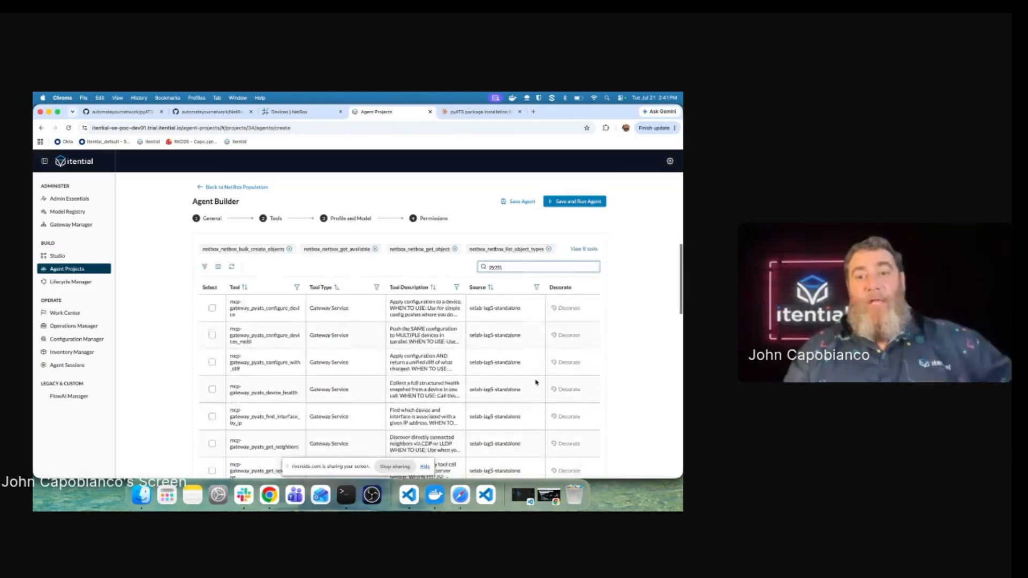
scroll(536, 383, "down", 10)
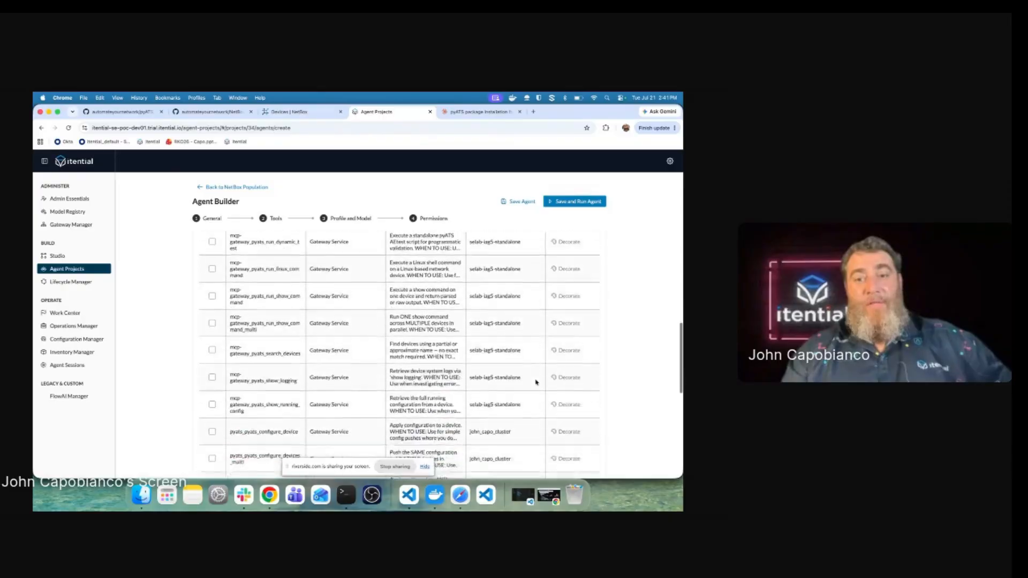
scroll(536, 383, "down", 5)
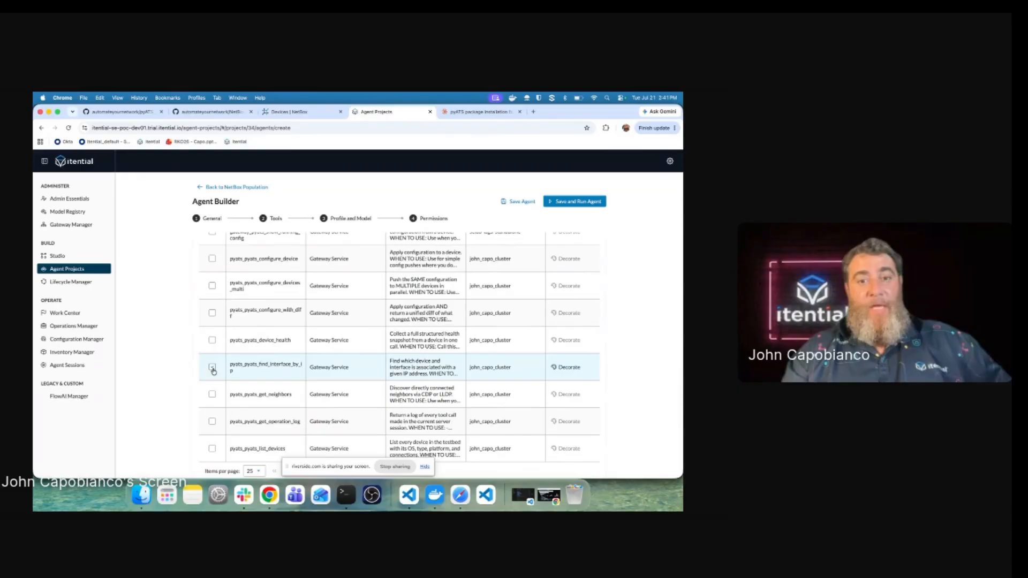
scroll(216, 417, "down", 2)
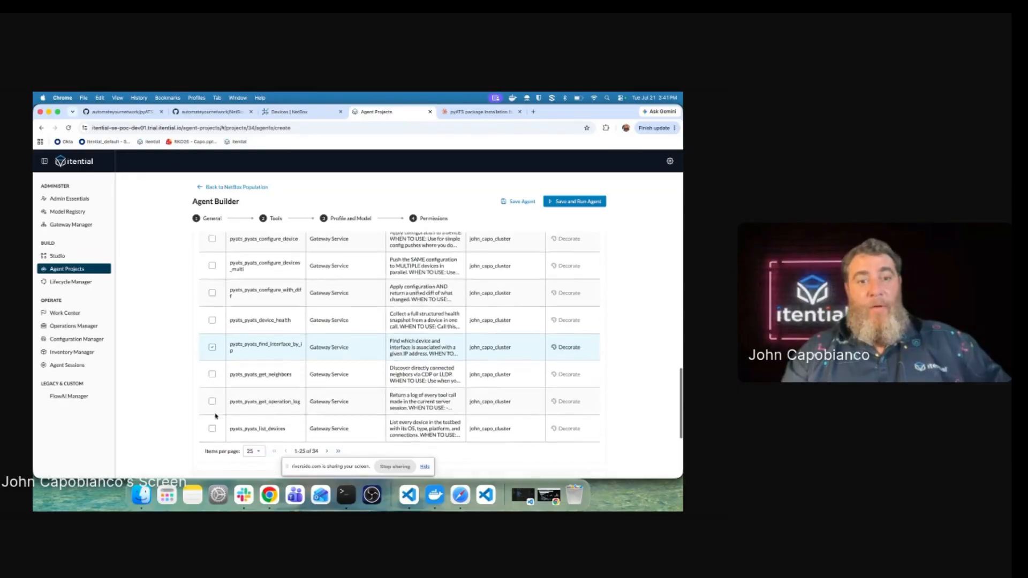
Step: Add the pyATS list_devices, run_show_command and show_running_config tools, showing 50 per page
left_click(212, 407)
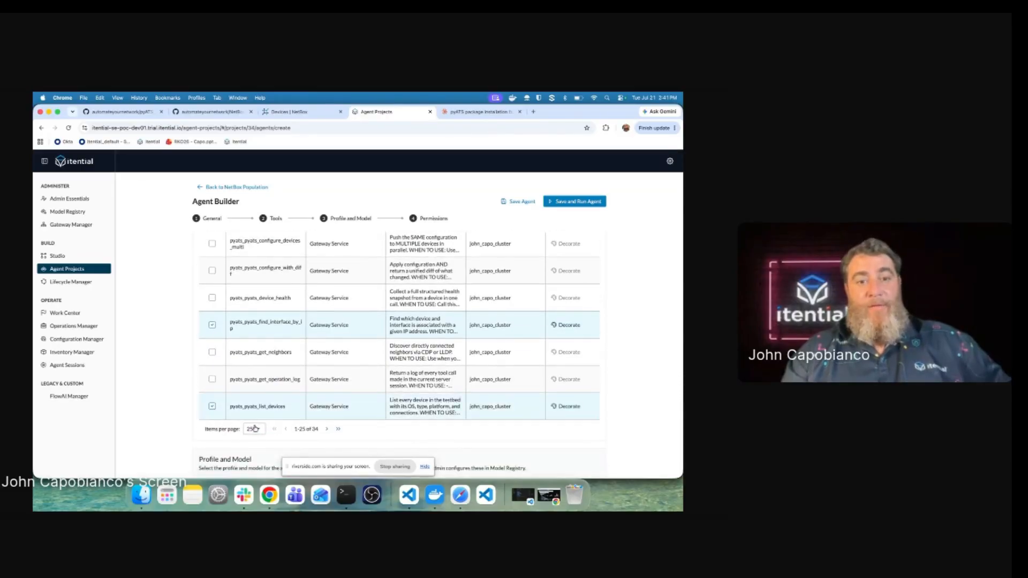
left_click(255, 428)
left_click(255, 466)
scroll(288, 416, "down", 3)
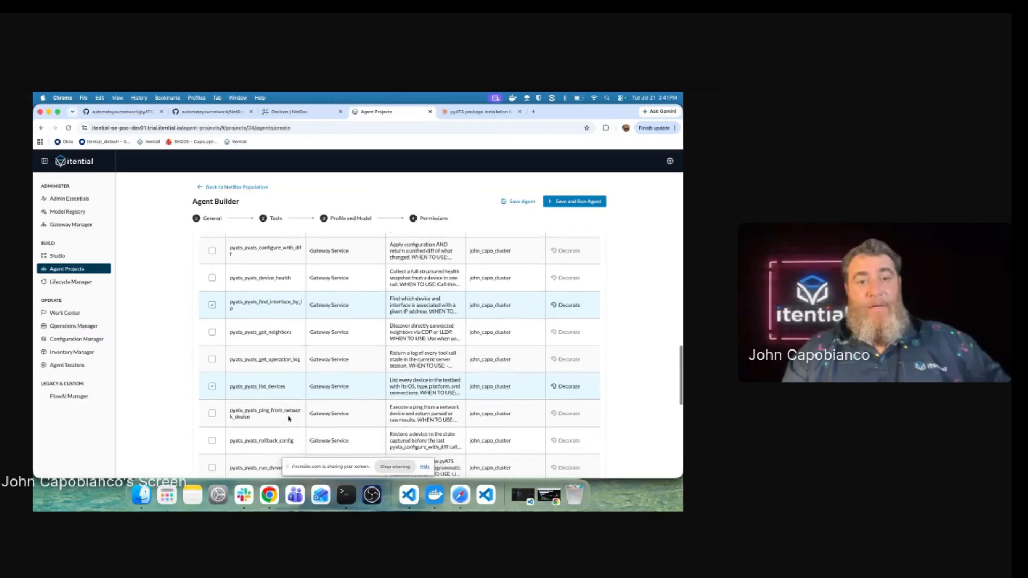
scroll(288, 416, "down", 4)
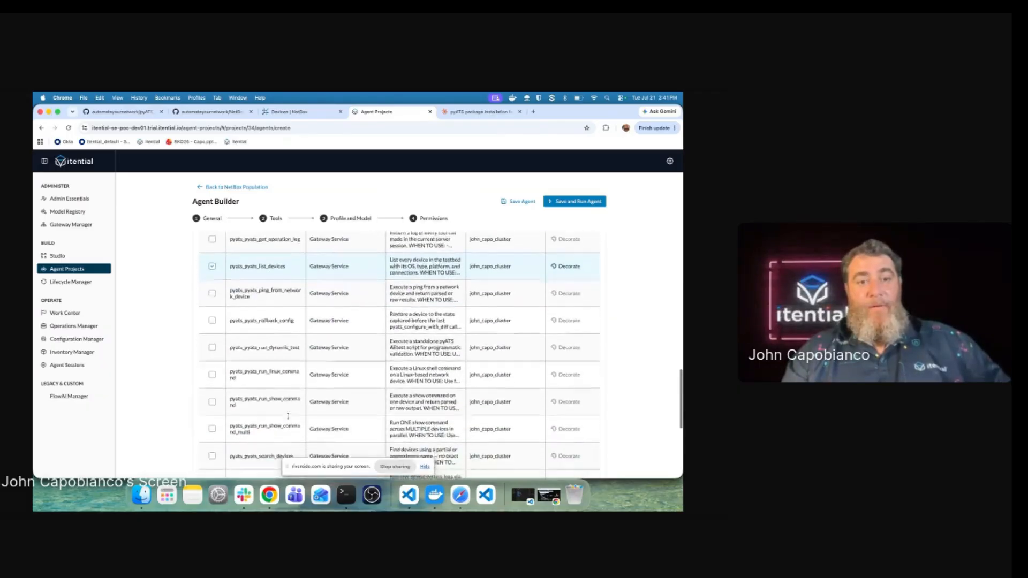
left_click(212, 379)
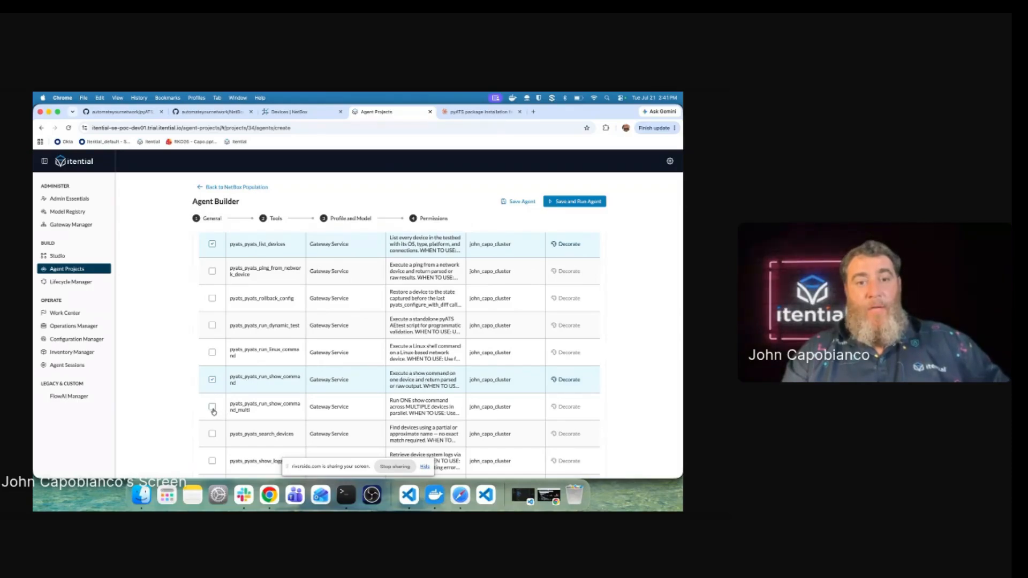
scroll(268, 406, "down", 2)
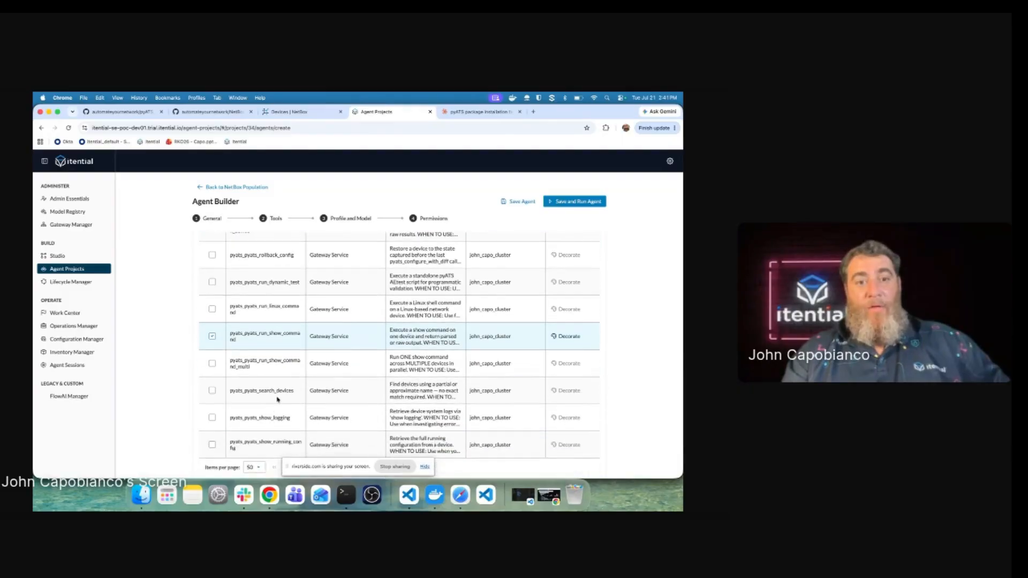
scroll(277, 399, "down", 1)
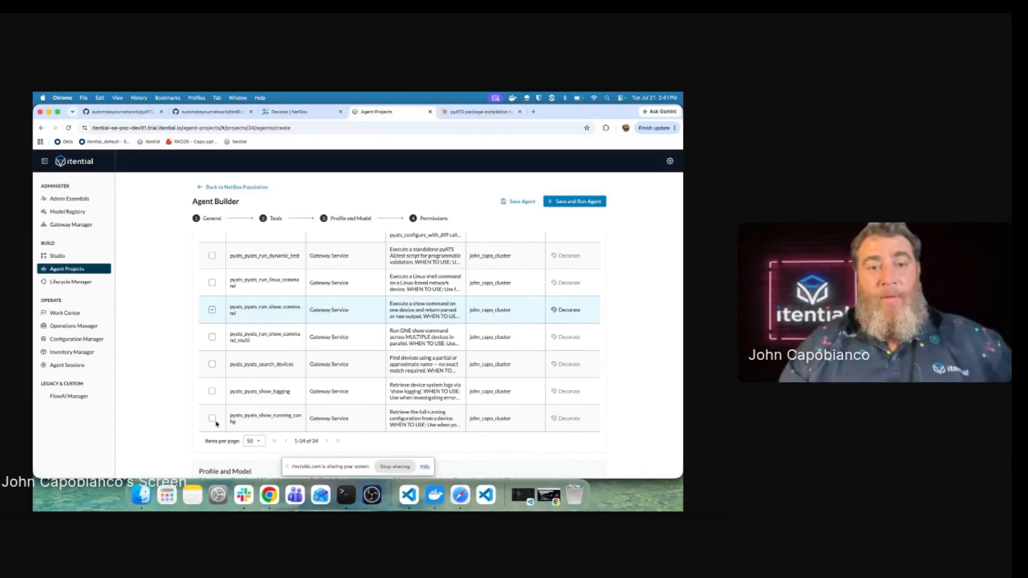
left_click(213, 420)
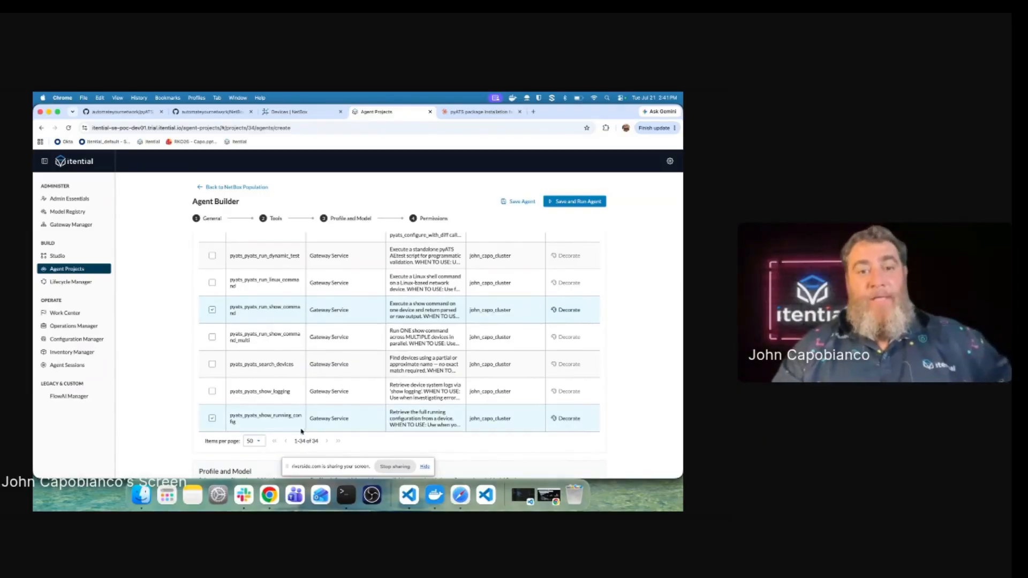
scroll(523, 229, "up", 5)
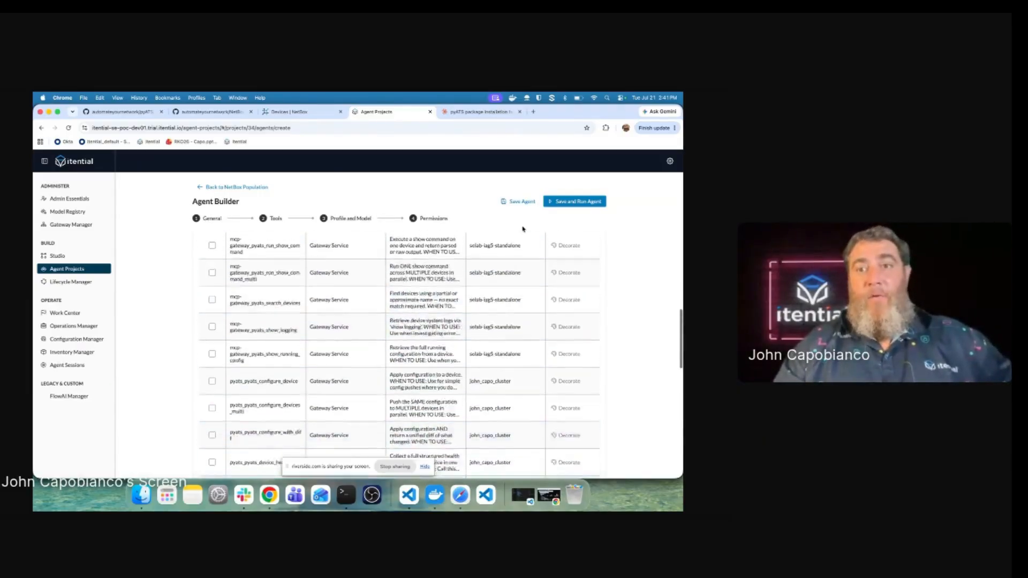
scroll(523, 229, "up", 10)
scroll(523, 229, "down", 5)
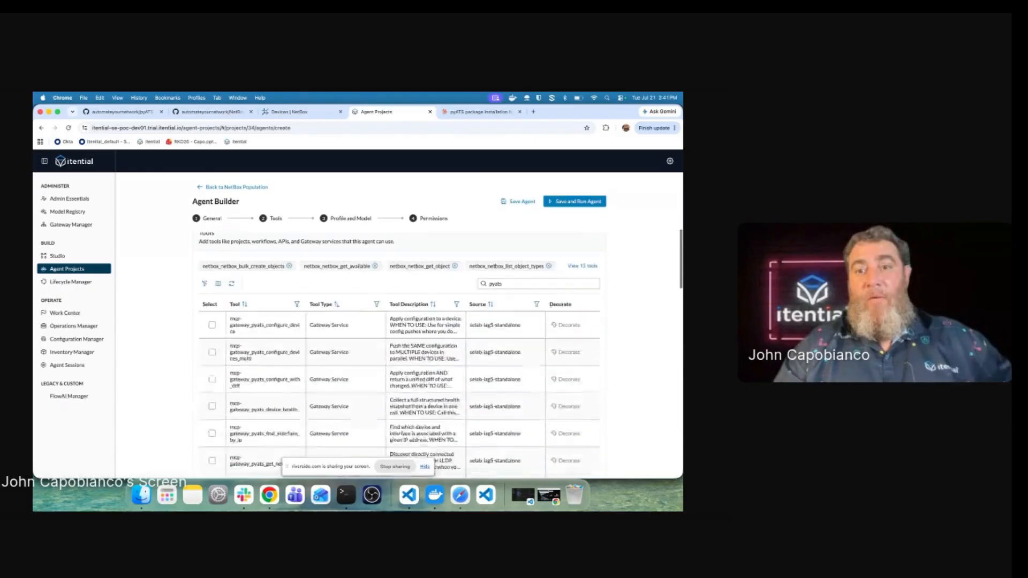
Step: Review the 13 selected tools, then save the NetBox Population Agent and run it
left_click(582, 266)
scroll(394, 285, "down", 3)
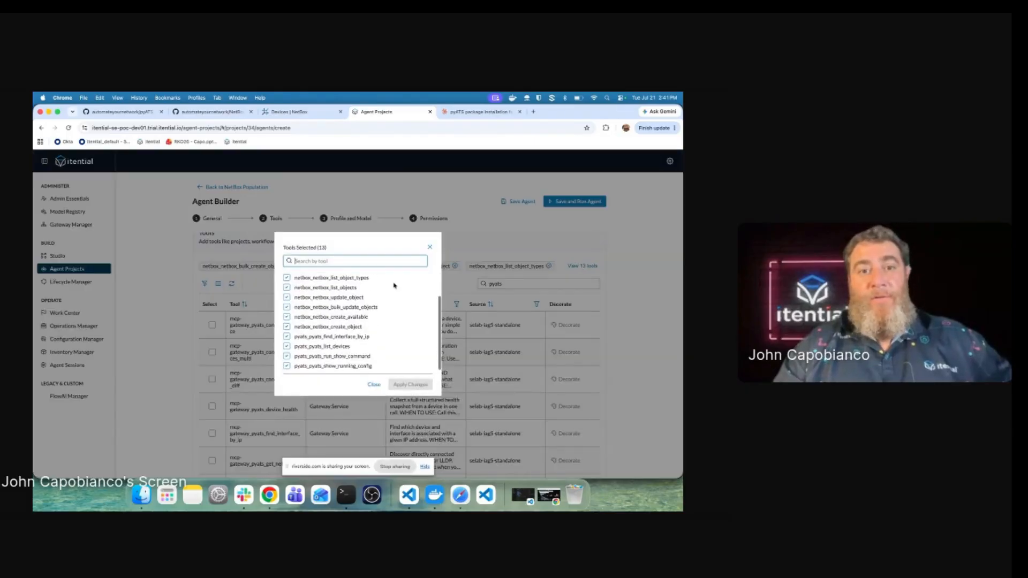
scroll(395, 285, "up", 3)
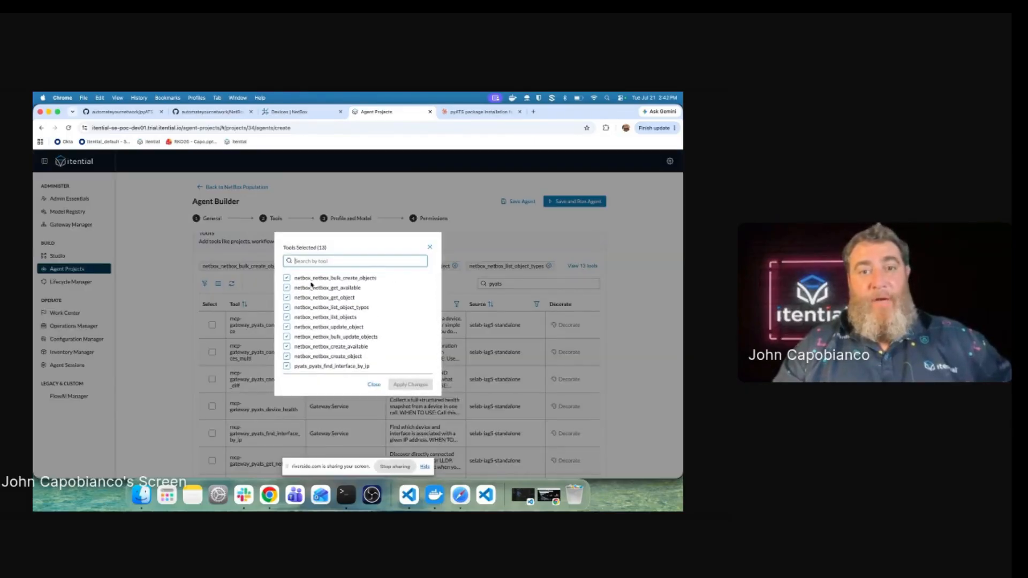
scroll(333, 324, "down", 3)
scroll(333, 324, "up", 3)
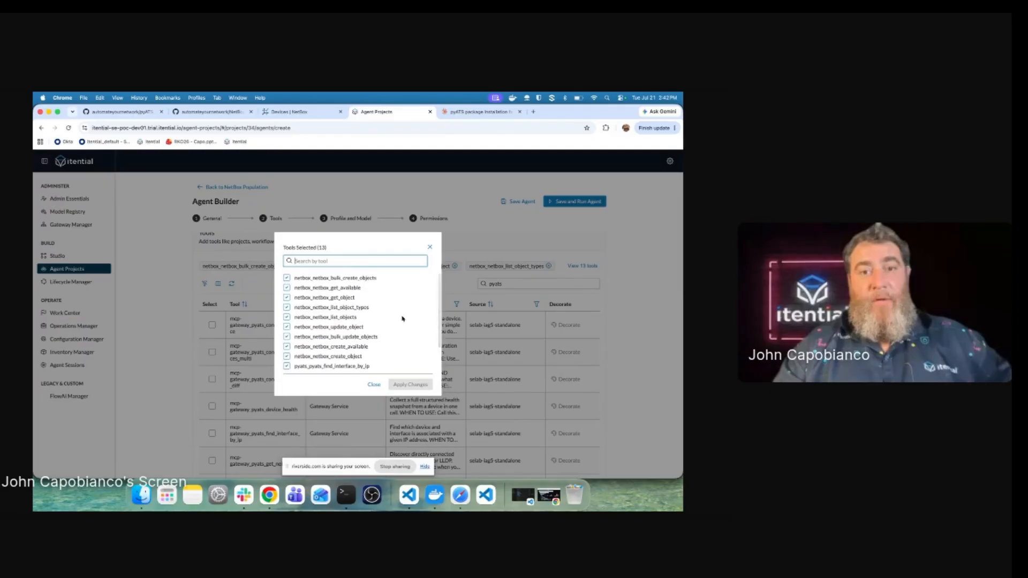
left_click(374, 385)
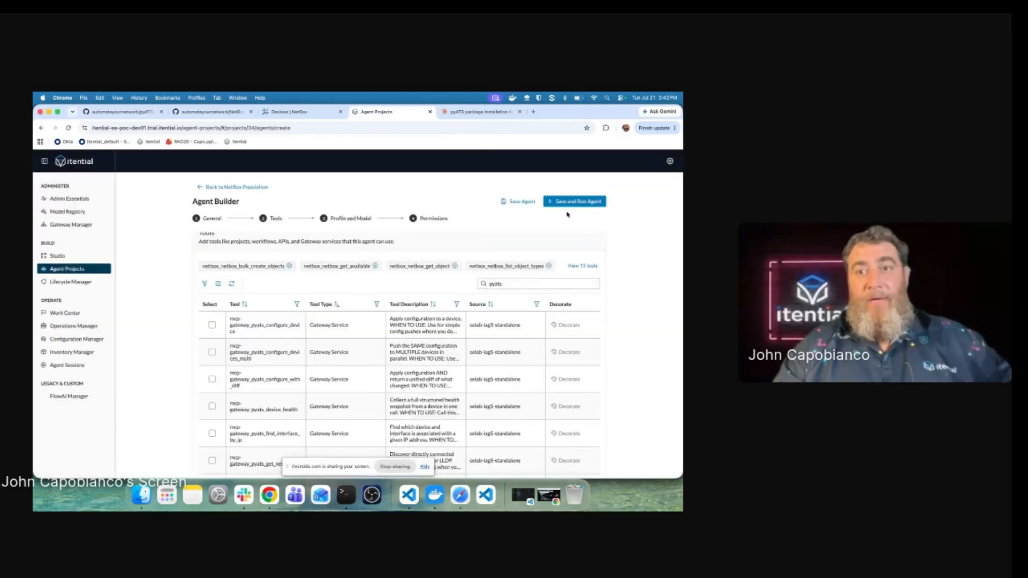
scroll(431, 220, "down", 10)
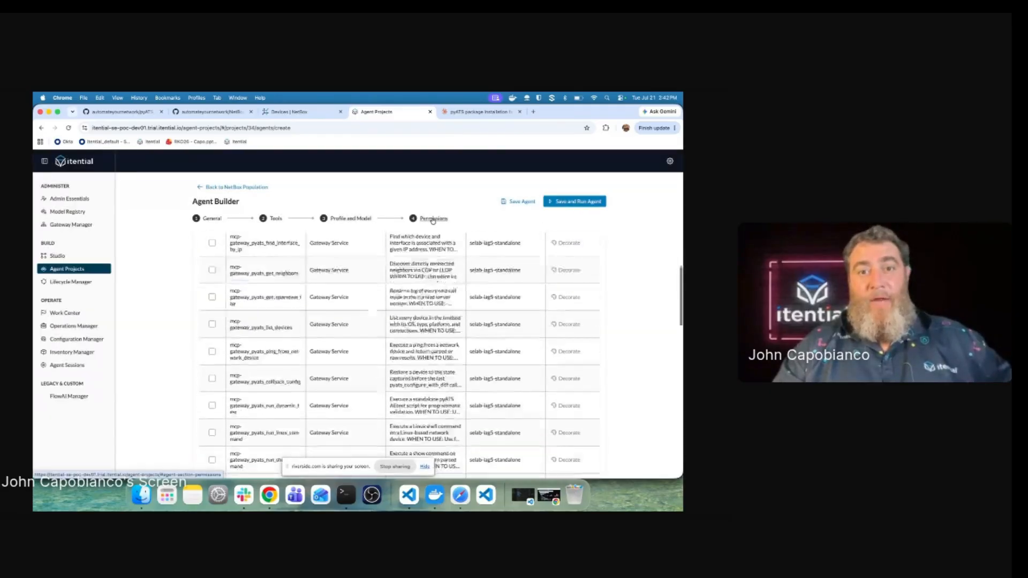
left_click(574, 201)
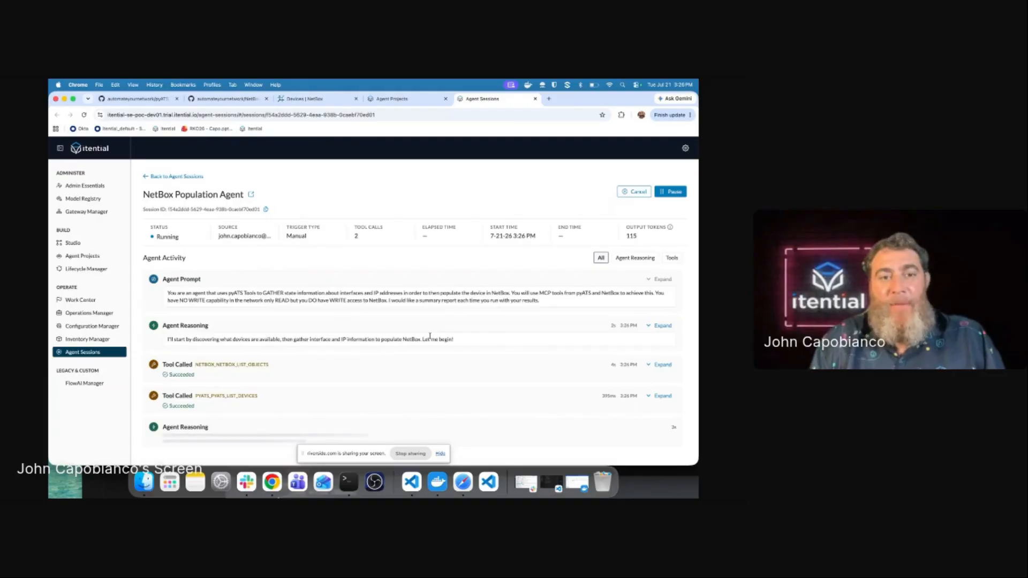
Step: Inspect the NETBOX_LIST_OBJECTS and PYATS_LIST_DEVICES call details and follow the activity log
left_click(658, 366)
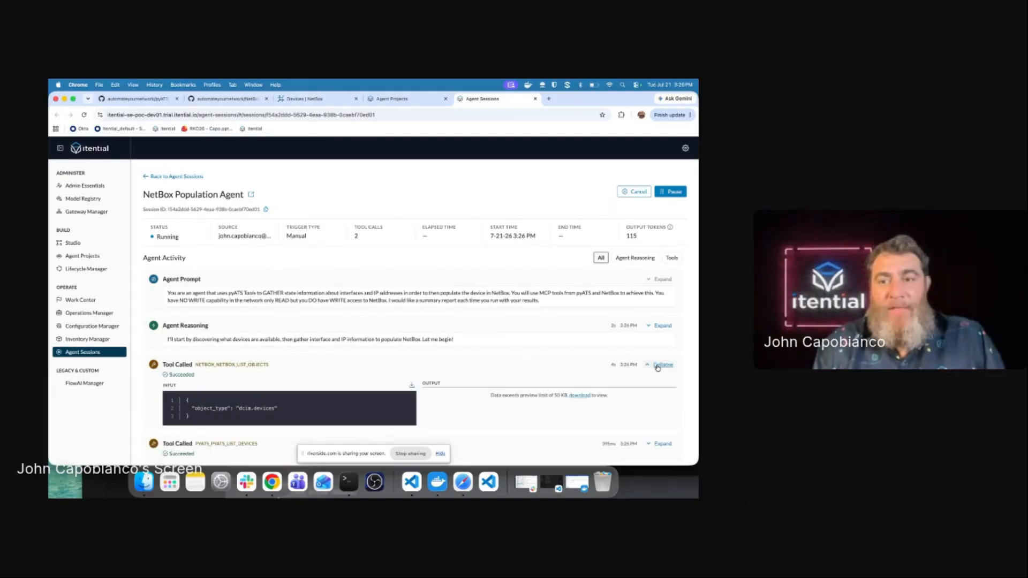
scroll(599, 358, "down", 2)
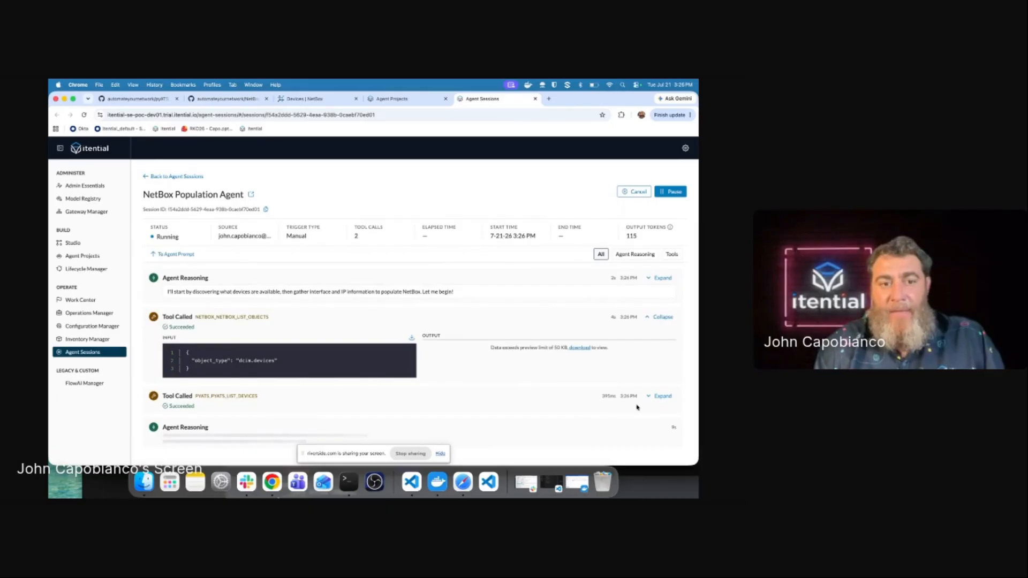
left_click(667, 400)
scroll(565, 381, "down", 5)
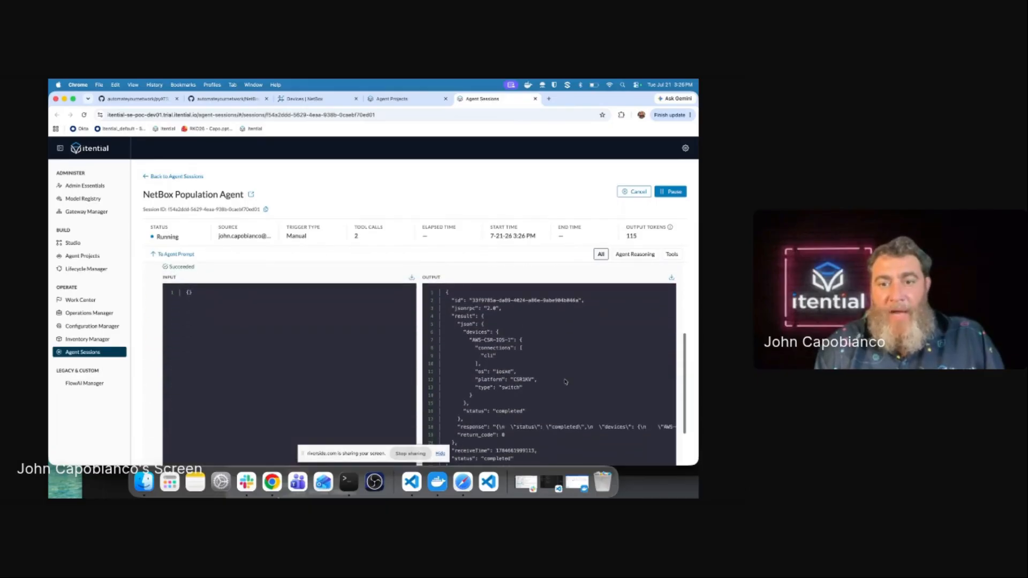
scroll(565, 382, "down", 3)
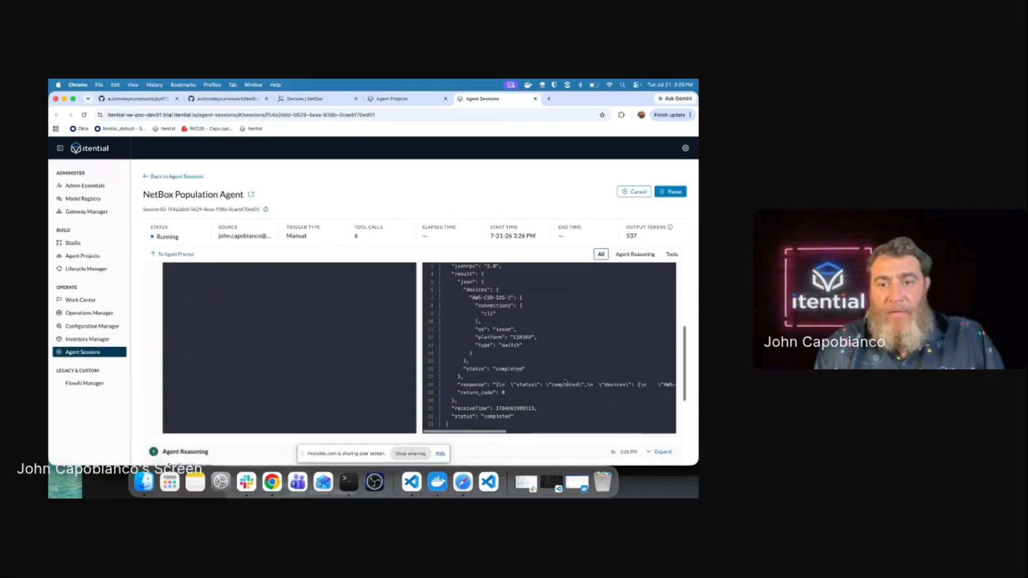
scroll(565, 382, "down", 4)
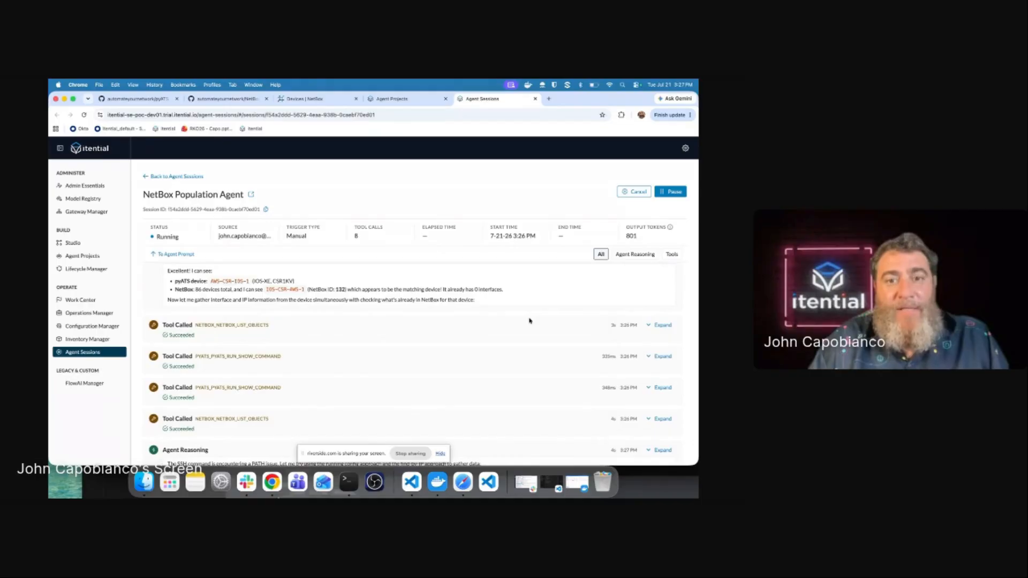
scroll(529, 321, "down", 2)
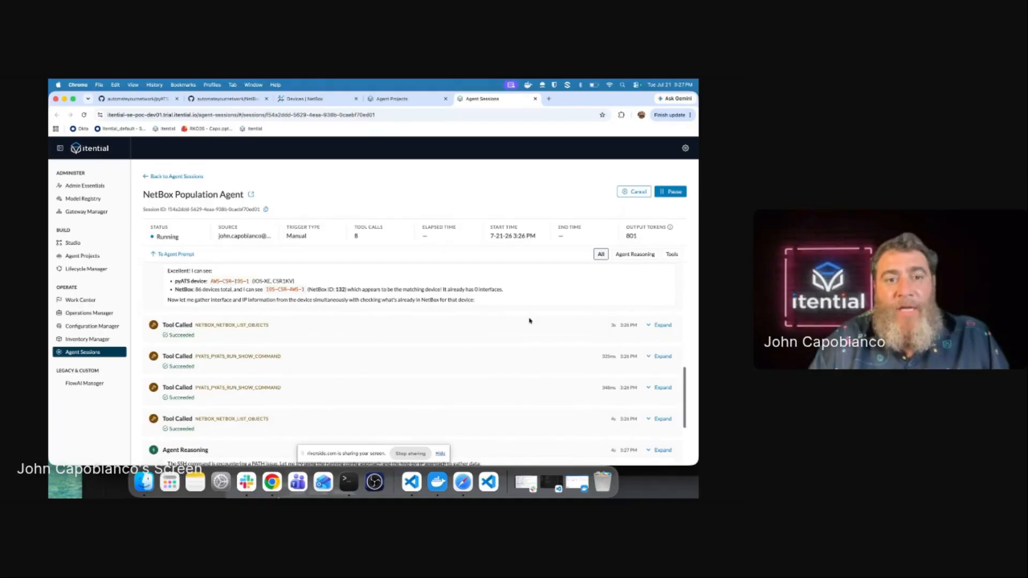
scroll(529, 320, "down", 2)
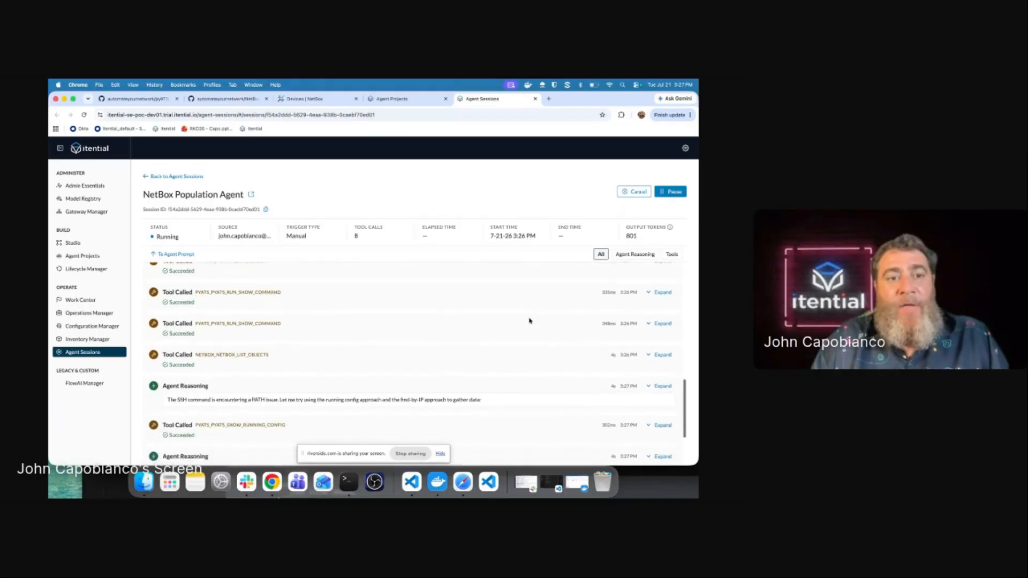
scroll(529, 321, "down", 3)
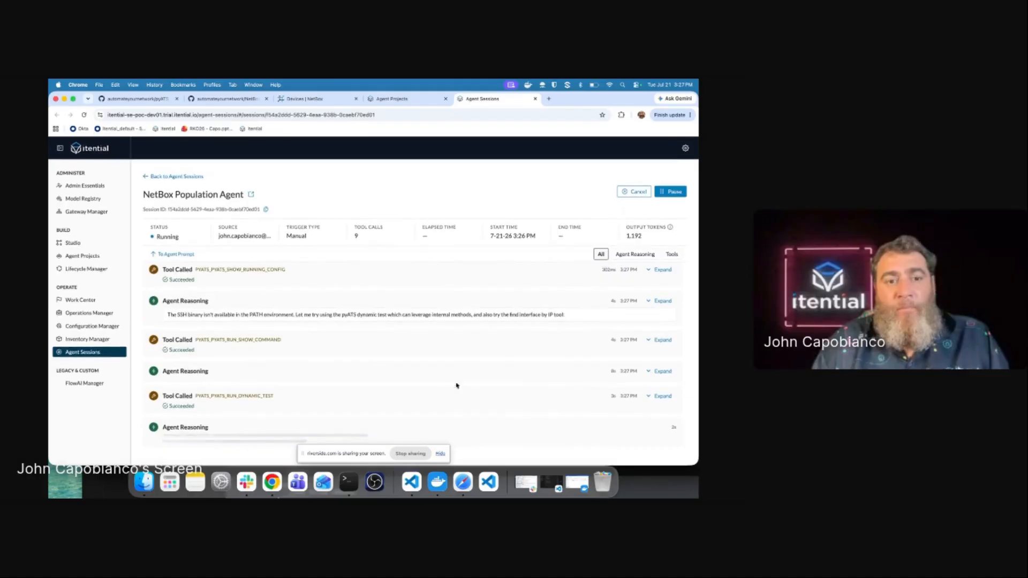
Step: Inspect the RUN_DYNAMIC_TEST, reasoning token counts and show version results, then follow newer activity
left_click(664, 397)
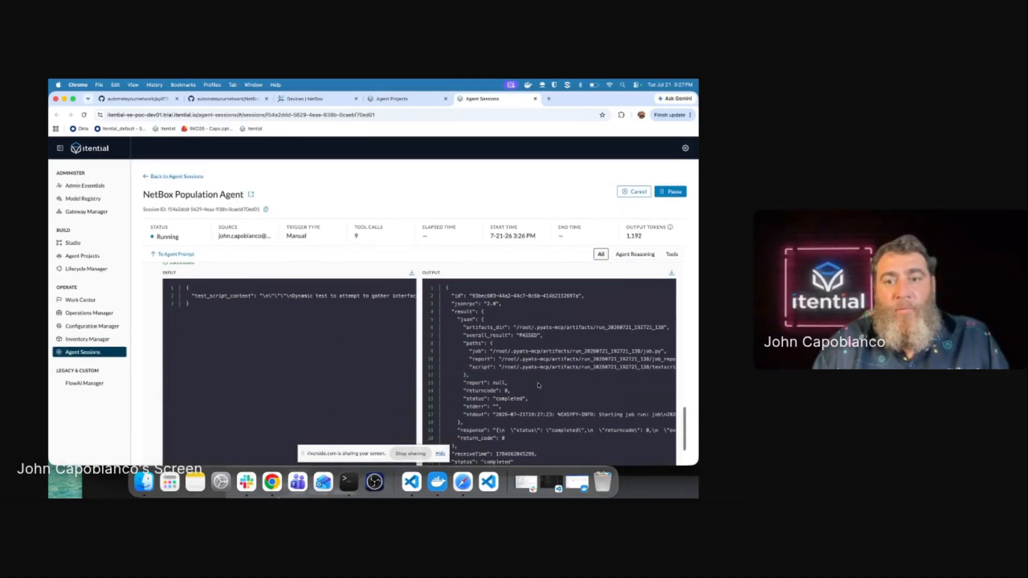
scroll(538, 385, "down", 2)
scroll(538, 385, "up", 5)
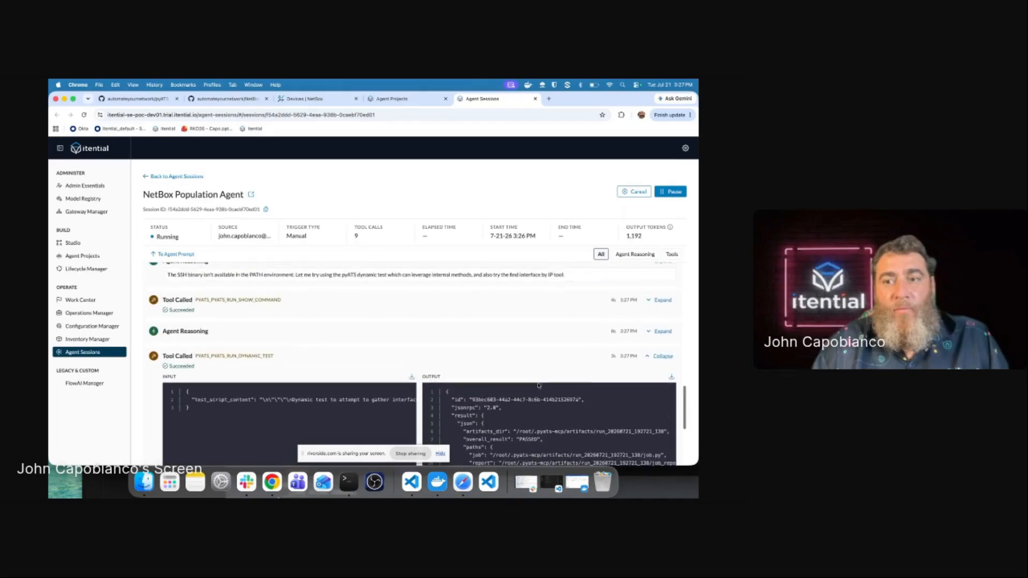
left_click(662, 331)
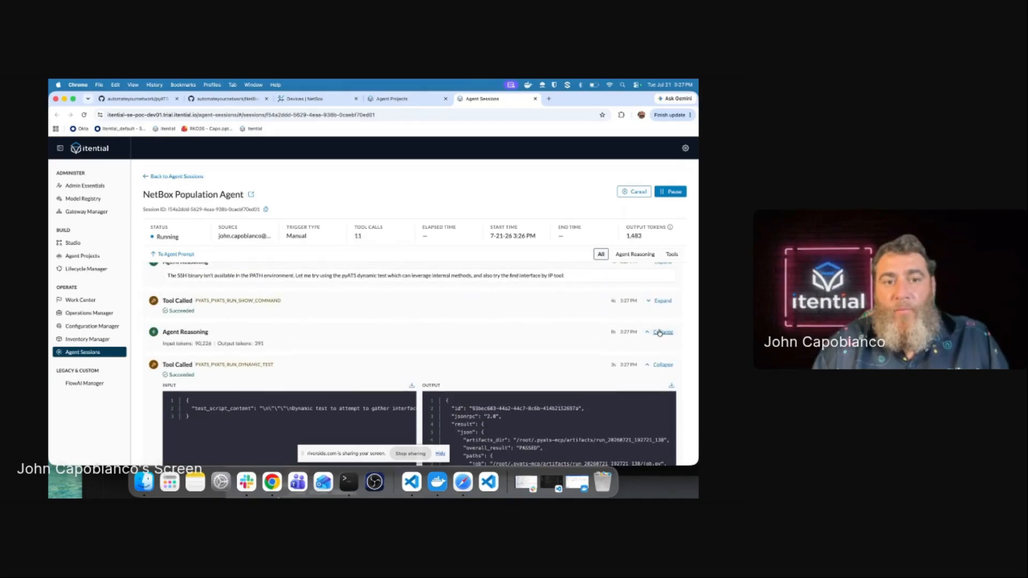
left_click(663, 302)
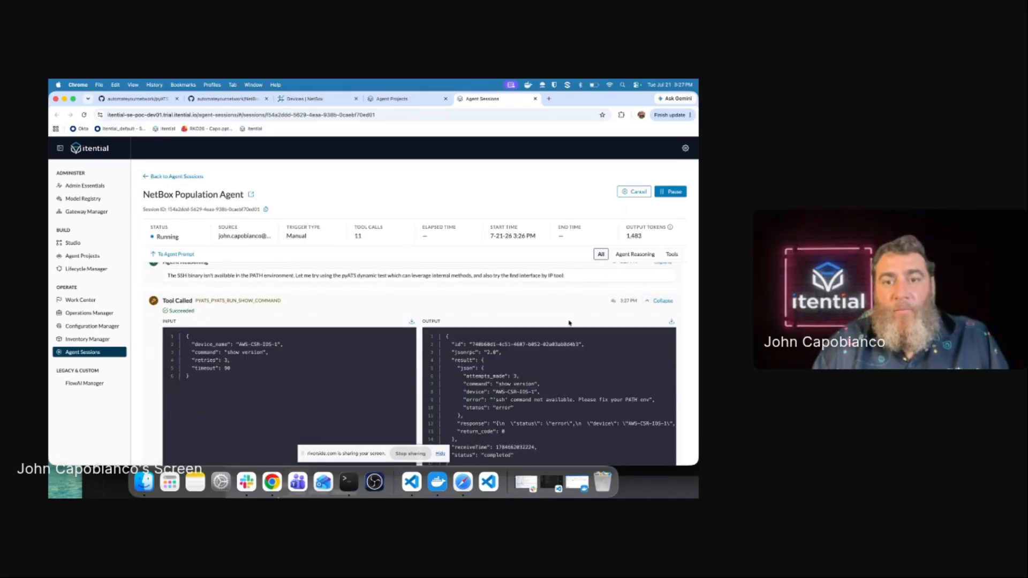
scroll(569, 323, "down", 2)
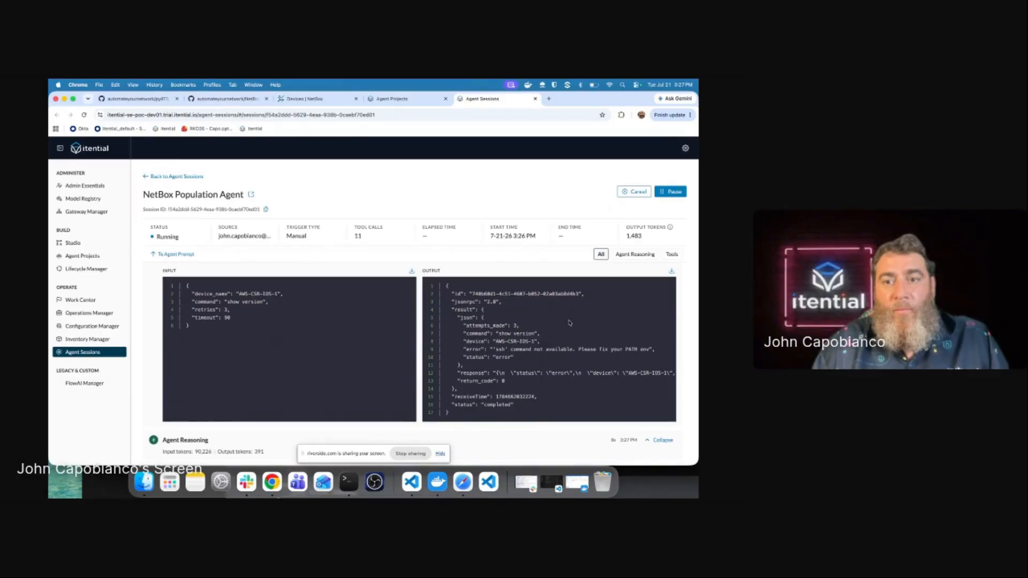
scroll(569, 323, "down", 5)
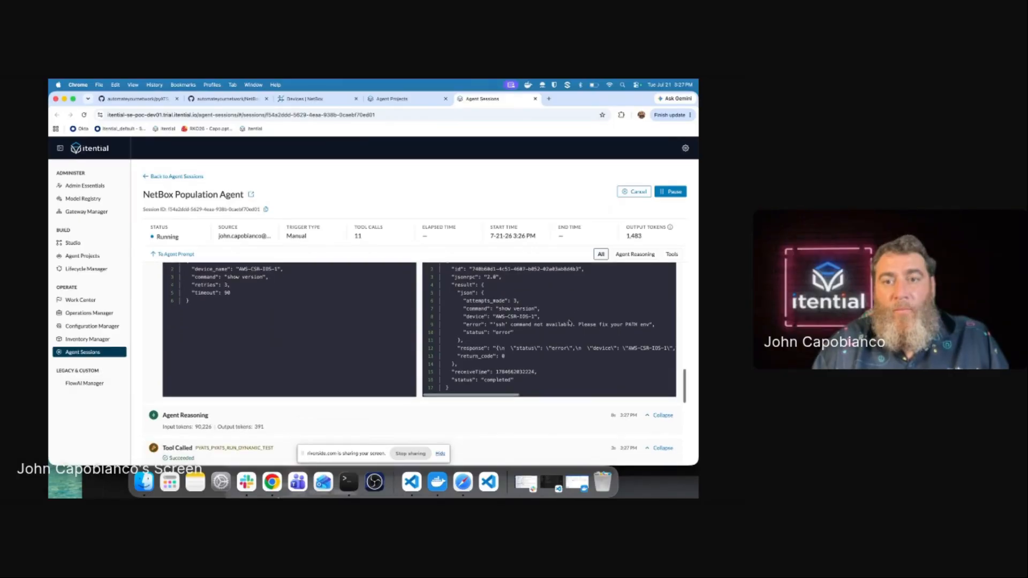
scroll(569, 323, "down", 9)
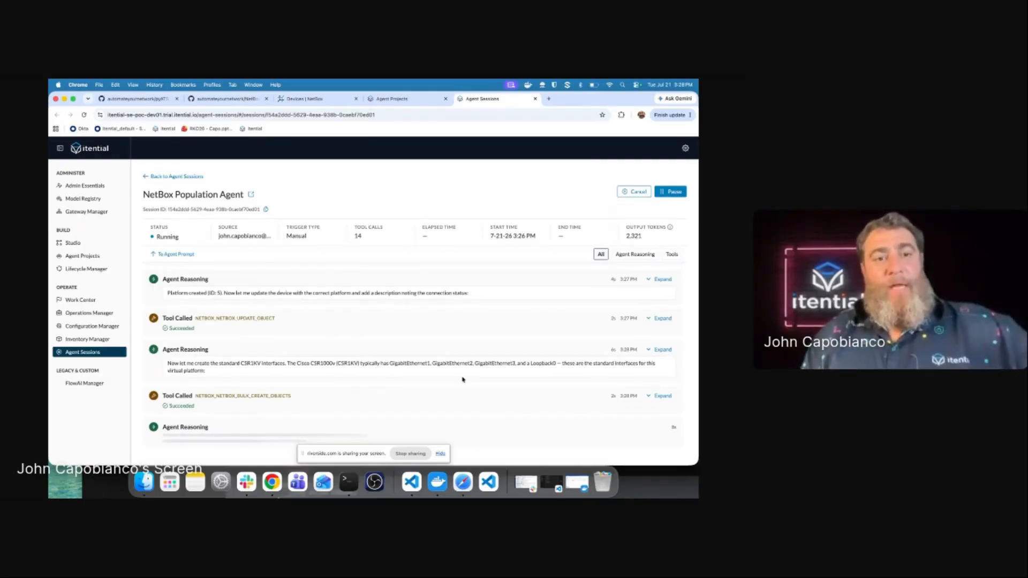
Step: Open device IOS-CSR-AWS-1 in NetBox, check its four interfaces, and return to its overview
left_click(319, 99)
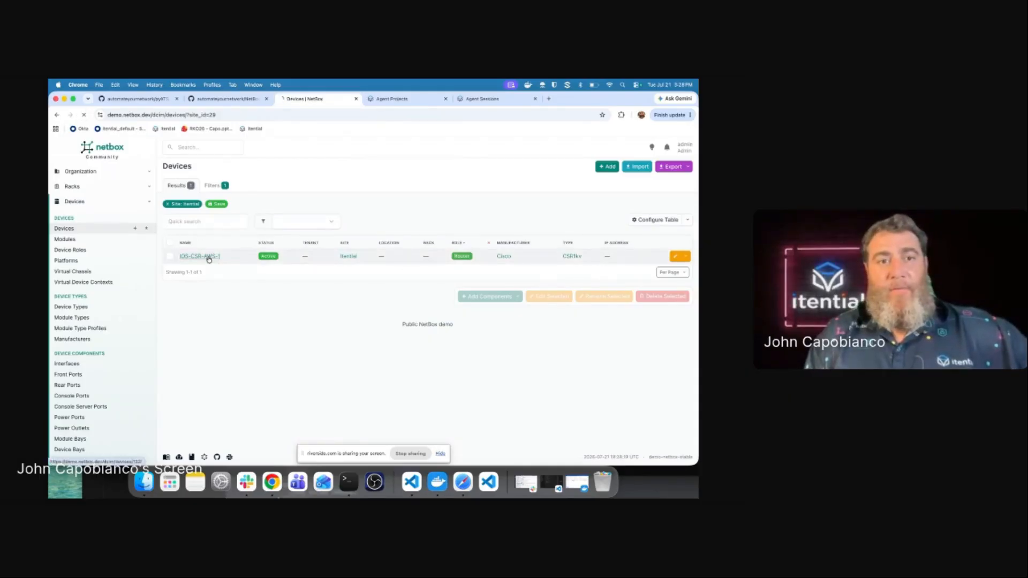
left_click(206, 257)
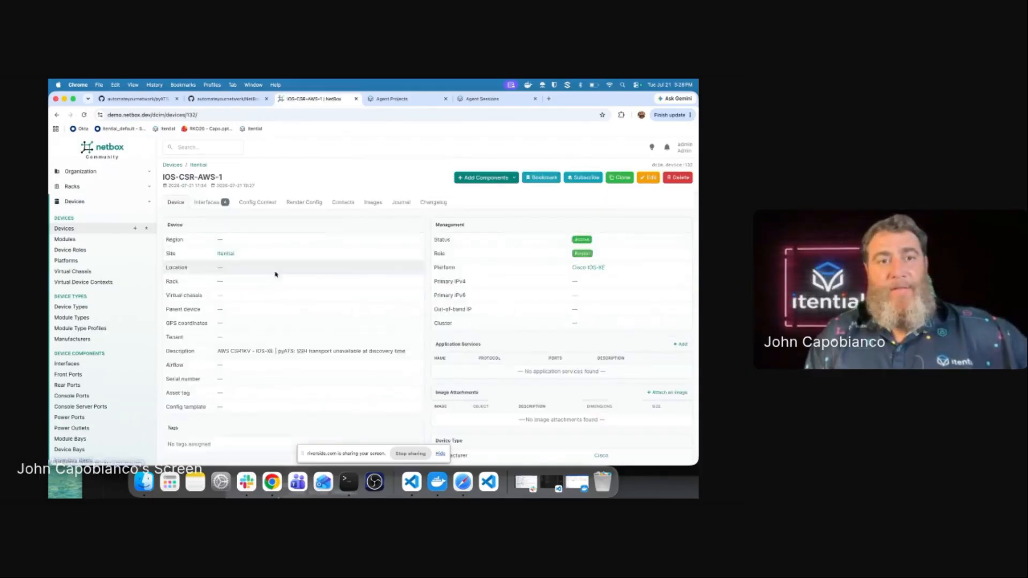
left_click(219, 205)
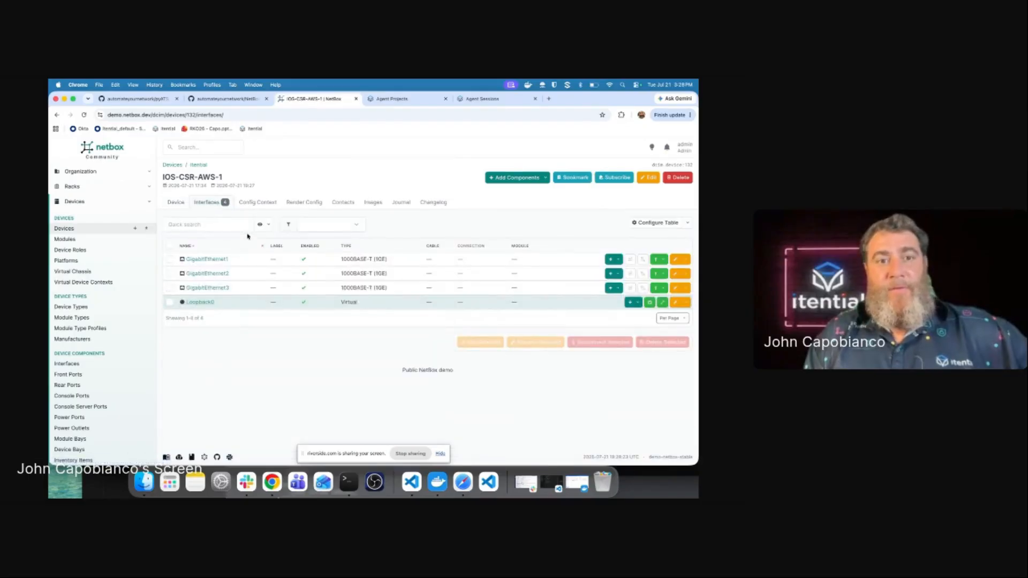
left_click(175, 203)
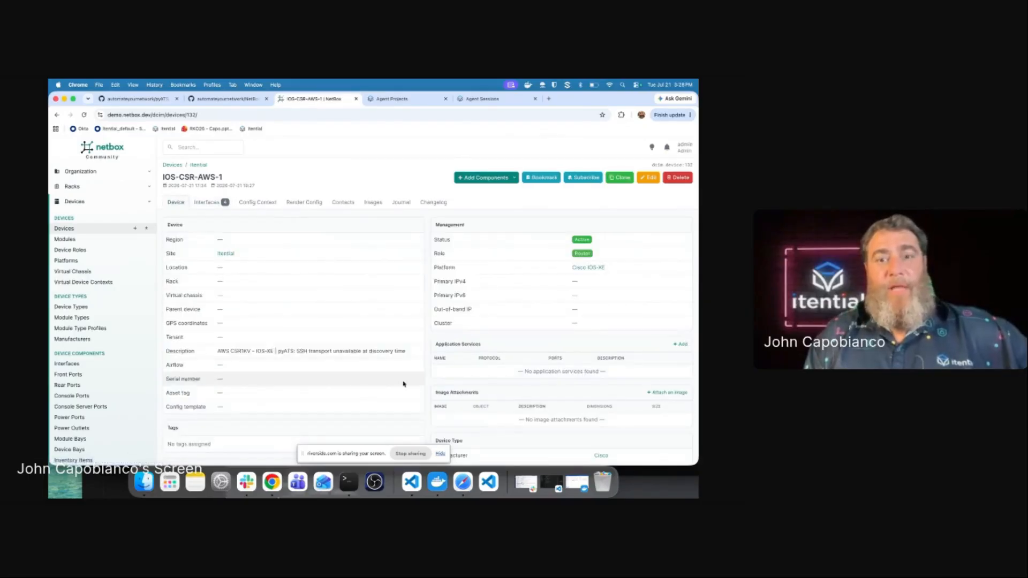